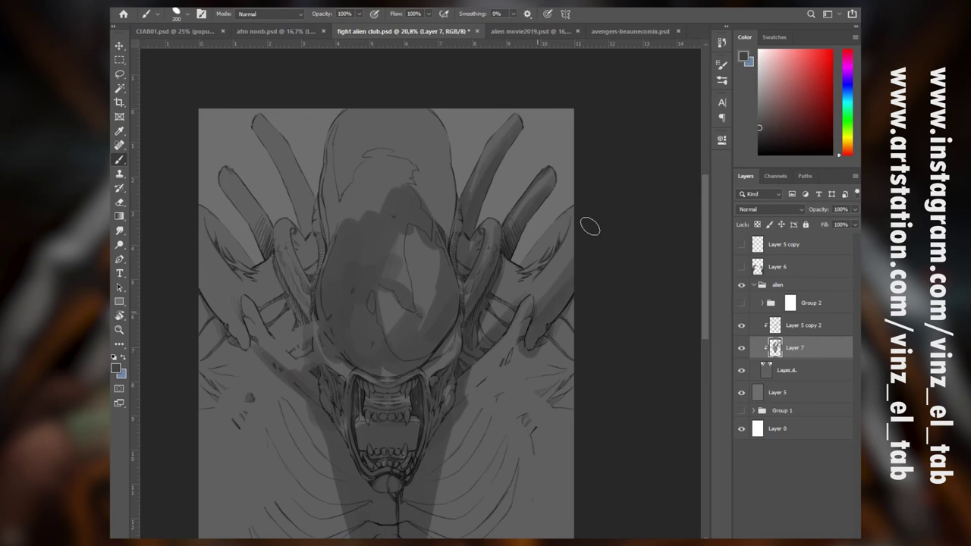
# Paint broad dark grey shadows over the alien's chest, shoulders and back tubes on Layer 7 with an enlarged brush
pyautogui.moveTo(417, 529)
pyautogui.mouseDown()
pyautogui.moveTo(429, 384)
pyautogui.moveTo(481, 412)
pyautogui.mouseUp()
pyautogui.press(']')
pyautogui.press(']')
pyautogui.press(']')
pyautogui.press(']')
pyautogui.press(']')
pyautogui.moveTo(552, 389)
pyautogui.mouseDown()
pyautogui.moveTo(276, 484)
pyautogui.moveTo(276, 341)
pyautogui.mouseUp()
pyautogui.moveTo(262, 274)
pyautogui.mouseDown()
pyautogui.moveTo(258, 299)
pyautogui.moveTo(260, 152)
pyautogui.moveTo(318, 300)
pyautogui.mouseUp()
pyautogui.moveTo(540, 297); pyautogui.dragTo(541, 153)
pyautogui.moveTo(601, 97); pyautogui.dragTo(567, 359)
# Shade the upper dome of the skull in dark grey with a smaller brush
pyautogui.press('[')
pyautogui.press('[')
pyautogui.press('[')
pyautogui.press('[')
pyautogui.press('[')
pyautogui.press('[')
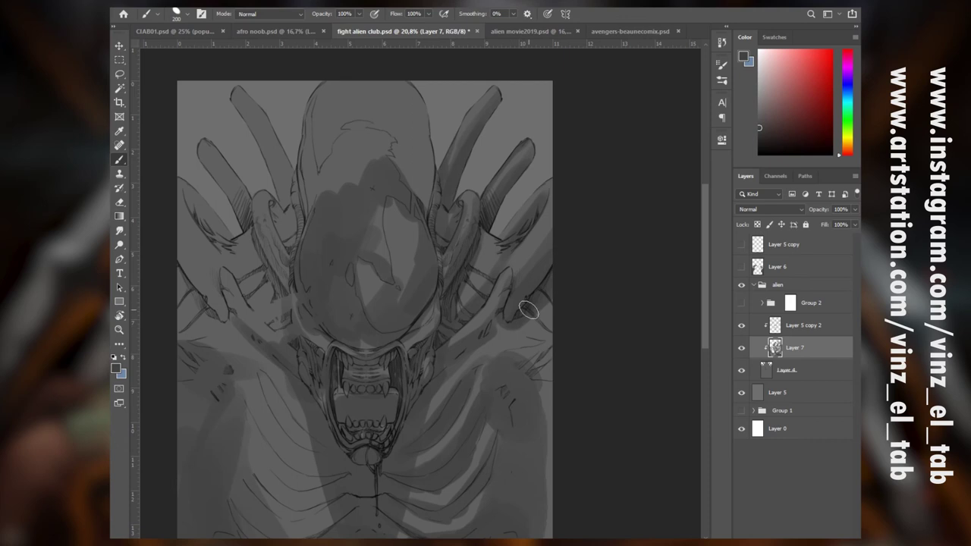
pyautogui.scroll(2, 424, 304)
pyautogui.moveTo(375, 186)
pyautogui.mouseDown()
pyautogui.moveTo(343, 256)
pyautogui.moveTo(321, 216)
pyautogui.moveTo(341, 182)
pyautogui.mouseUp()
pyautogui.press('[')
pyautogui.press('[')
pyautogui.press('[')
pyautogui.moveTo(417, 144); pyautogui.dragTo(419, 260)
# Paint shadows between the ribs, around the sternum and along the brow above the mouth
pyautogui.moveTo(423, 308); pyautogui.dragTo(518, 283)
pyautogui.moveTo(364, 258); pyautogui.dragTo(375, 334)
pyautogui.moveTo(368, 292)
pyautogui.mouseDown()
pyautogui.moveTo(281, 304)
pyautogui.moveTo(326, 228)
pyautogui.moveTo(390, 278)
pyautogui.moveTo(339, 458)
pyautogui.moveTo(308, 334)
pyautogui.mouseUp()
pyautogui.moveTo(320, 315); pyautogui.dragTo(361, 363)
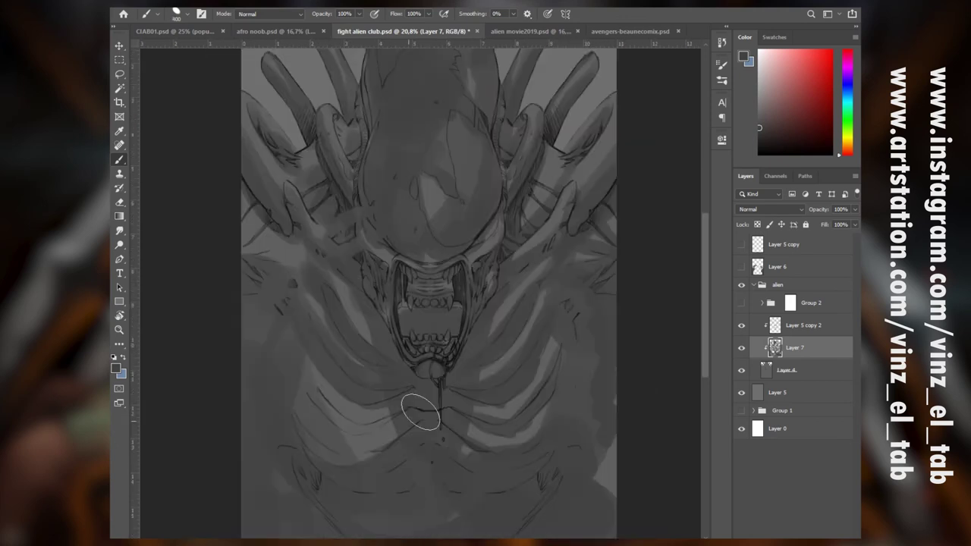
pyautogui.moveTo(379, 396); pyautogui.dragTo(320, 451)
pyautogui.moveTo(465, 256); pyautogui.dragTo(416, 255)
# Sample a darker grey from above the mouth and shade both sides of the jaw with a finer brush
pyautogui.press('[')
pyautogui.press('[')
pyautogui.keyDown('alt'); pyautogui.click(441, 272); pyautogui.keyUp('alt')
pyautogui.press('[')
pyautogui.press('[')
pyautogui.press('[')
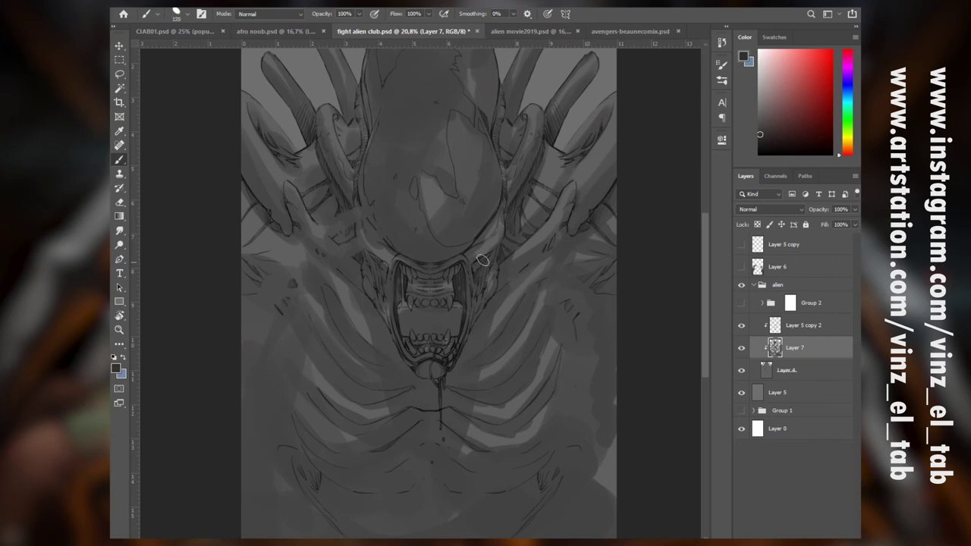
pyautogui.moveTo(474, 302); pyautogui.dragTo(465, 335)
pyautogui.press(']')
pyautogui.press(']')
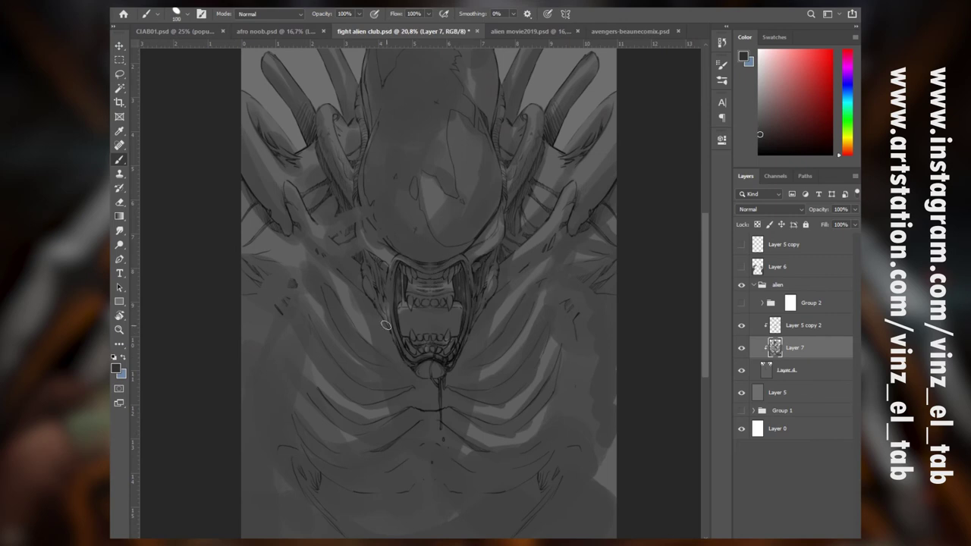
pyautogui.moveTo(373, 305); pyautogui.dragTo(401, 371)
# Deepen the shadows on the shoulders, the back tubes and the outer edge of the torso
pyautogui.press(']')
pyautogui.press(']')
pyautogui.moveTo(308, 271)
pyautogui.mouseDown()
pyautogui.moveTo(421, 387)
pyautogui.moveTo(404, 374)
pyautogui.moveTo(473, 339)
pyautogui.moveTo(499, 295)
pyautogui.moveTo(515, 217)
pyautogui.mouseUp()
pyautogui.press(']')
pyautogui.press(']')
pyautogui.press('[')
pyautogui.press('[')
pyautogui.press('[')
pyautogui.moveTo(581, 99); pyautogui.dragTo(595, 68)
pyautogui.moveTo(574, 194)
pyautogui.mouseDown()
pyautogui.moveTo(508, 320)
pyautogui.moveTo(516, 342)
pyautogui.moveTo(491, 396)
pyautogui.moveTo(559, 403)
pyautogui.moveTo(557, 307)
pyautogui.moveTo(588, 229)
pyautogui.moveTo(603, 231)
pyautogui.moveTo(591, 261)
pyautogui.moveTo(613, 301)
pyautogui.moveTo(501, 403)
pyautogui.moveTo(581, 375)
pyautogui.moveTo(593, 326)
pyautogui.moveTo(602, 457)
pyautogui.mouseUp()
# Darken the lower torso and its outer side with large, even dark grey strokes
pyautogui.press(']')
pyautogui.press(']')
pyautogui.moveTo(602, 458); pyautogui.dragTo(588, 348)
pyautogui.press(']')
pyautogui.press(']')
pyautogui.press(']')
pyautogui.press(']')
pyautogui.press(']')
pyautogui.moveTo(584, 414)
pyautogui.mouseDown()
pyautogui.moveTo(481, 479)
pyautogui.moveTo(410, 375)
pyautogui.mouseUp()
# Refine the shadows between the upper ribs with a reduced brush
pyautogui.press('[')
pyautogui.press('[')
pyautogui.press('[')
pyautogui.press('[')
pyautogui.moveTo(286, 320)
pyautogui.mouseDown()
pyautogui.moveTo(419, 345)
pyautogui.moveTo(336, 396)
pyautogui.moveTo(354, 341)
pyautogui.moveTo(402, 354)
pyautogui.moveTo(310, 246)
pyautogui.moveTo(238, 195)
pyautogui.moveTo(428, 314)
pyautogui.mouseUp()
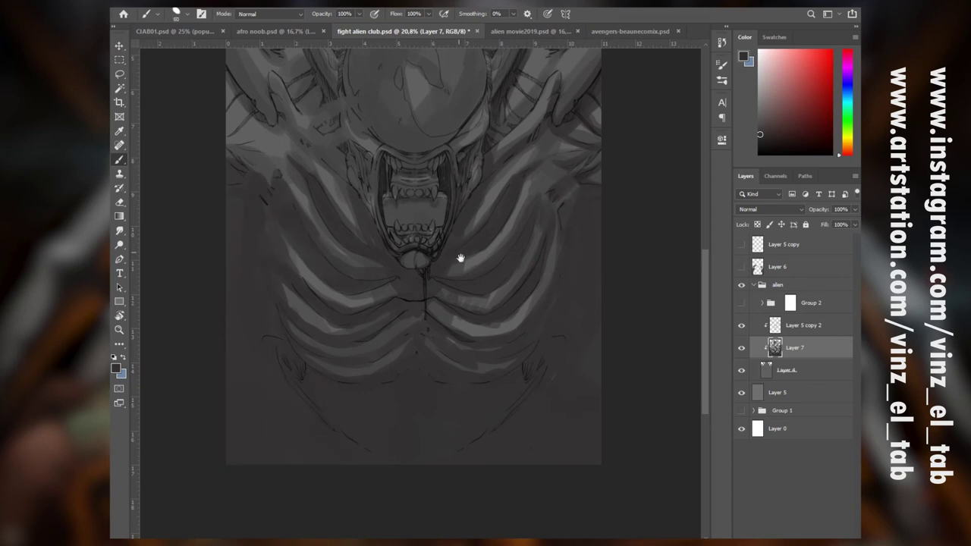
# Darken the front of the skull with a broad soft shadow using a much larger brush
pyautogui.scroll(3, 460, 260)
pyautogui.press(']')
pyautogui.press(']')
pyautogui.press(']')
pyautogui.press(']')
pyautogui.press(']')
pyautogui.press(']')
pyautogui.press(']')
pyautogui.press(']')
pyautogui.press(']')
pyautogui.press(']')
pyautogui.press(']')
pyautogui.moveTo(355, 199)
pyautogui.mouseDown()
pyautogui.moveTo(358, 210)
pyautogui.moveTo(362, 165)
pyautogui.moveTo(414, 233)
pyautogui.mouseUp()
# Shade the cheek beside the alien's mouth with a small brush
pyautogui.press('[')
pyautogui.press('[')
pyautogui.press('[')
pyautogui.press('[')
pyautogui.press('[')
pyautogui.press('[')
pyautogui.press('[')
pyautogui.press('[')
pyautogui.press('[')
pyautogui.press('[')
pyautogui.moveTo(345, 238)
pyautogui.mouseDown()
pyautogui.moveTo(363, 265)
pyautogui.moveTo(366, 305)
pyautogui.mouseUp()
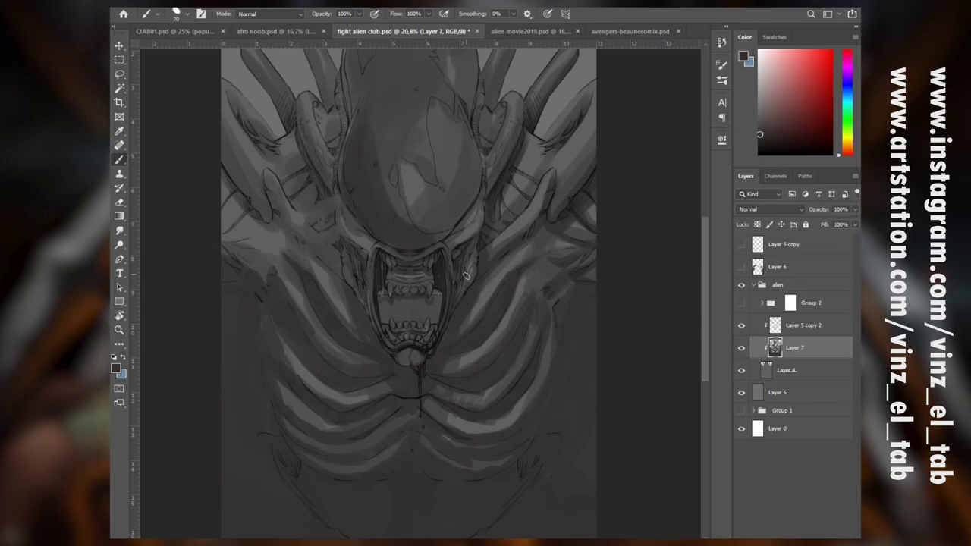
# Paint shadows in the recesses between the tubes and shoulder bones on both sides, and along the torso's outer edge
pyautogui.moveTo(296, 127)
pyautogui.mouseDown()
pyautogui.moveTo(328, 201)
pyautogui.moveTo(331, 144)
pyautogui.mouseUp()
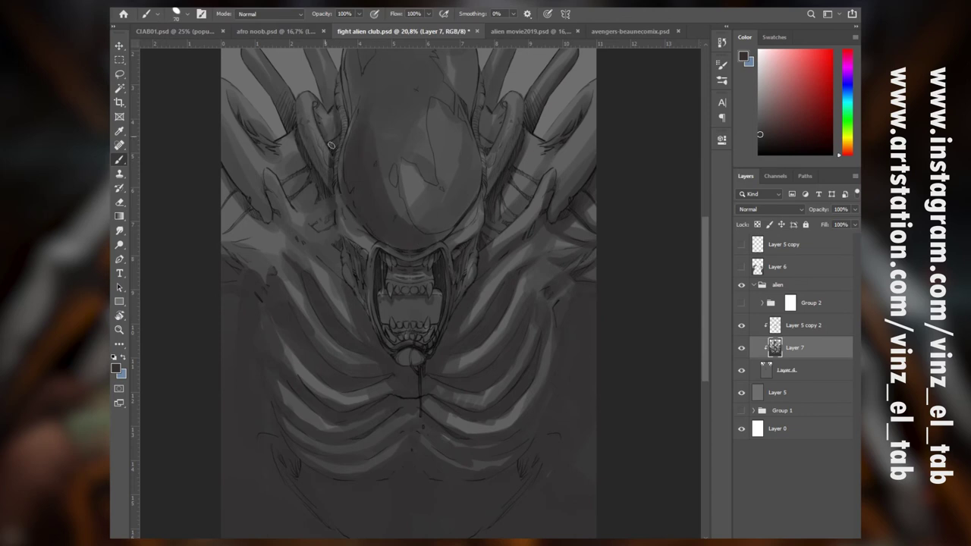
pyautogui.moveTo(303, 202)
pyautogui.mouseDown()
pyautogui.moveTo(348, 288)
pyautogui.moveTo(299, 239)
pyautogui.moveTo(333, 244)
pyautogui.moveTo(315, 220)
pyautogui.mouseUp()
pyautogui.press(']')
pyautogui.press(']')
pyautogui.press(']')
pyautogui.press(']')
pyautogui.moveTo(494, 223)
pyautogui.mouseDown()
pyautogui.moveTo(502, 187)
pyautogui.moveTo(529, 182)
pyautogui.mouseUp()
pyautogui.moveTo(247, 205)
pyautogui.mouseDown()
pyautogui.moveTo(270, 229)
pyautogui.moveTo(262, 223)
pyautogui.mouseUp()
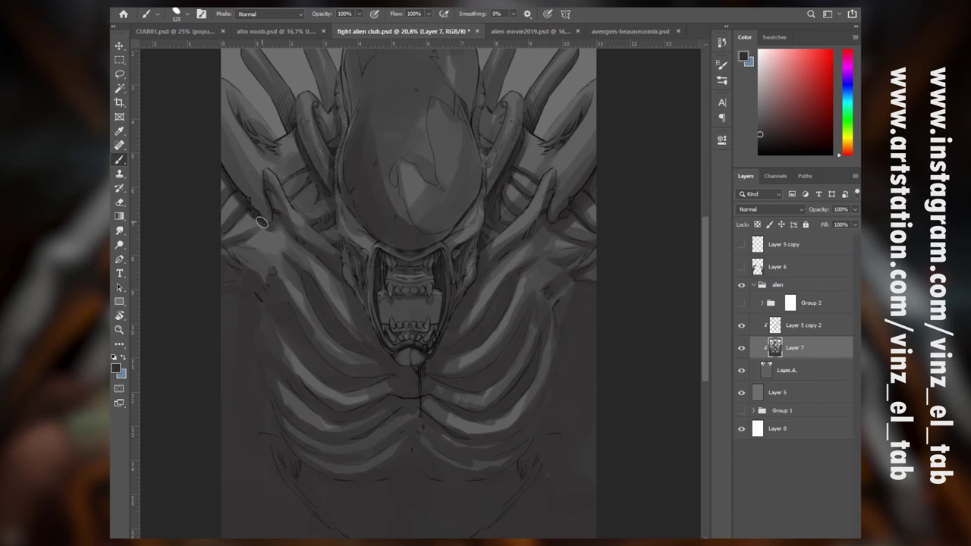
pyautogui.moveTo(552, 497); pyautogui.dragTo(555, 420)
pyautogui.moveTo(586, 371); pyautogui.dragTo(584, 535)
# Release Layer 5 copy 2 from its clipping mask and merge Layer 7 with the base layer beneath it
pyautogui.keyDown('ctrl'); pyautogui.click(809, 370); pyautogui.keyUp('ctrl')
pyautogui.click(820, 327)
pyautogui.keyDown('alt'); pyautogui.click(816, 336); pyautogui.keyUp('alt')
pyautogui.click(804, 349)
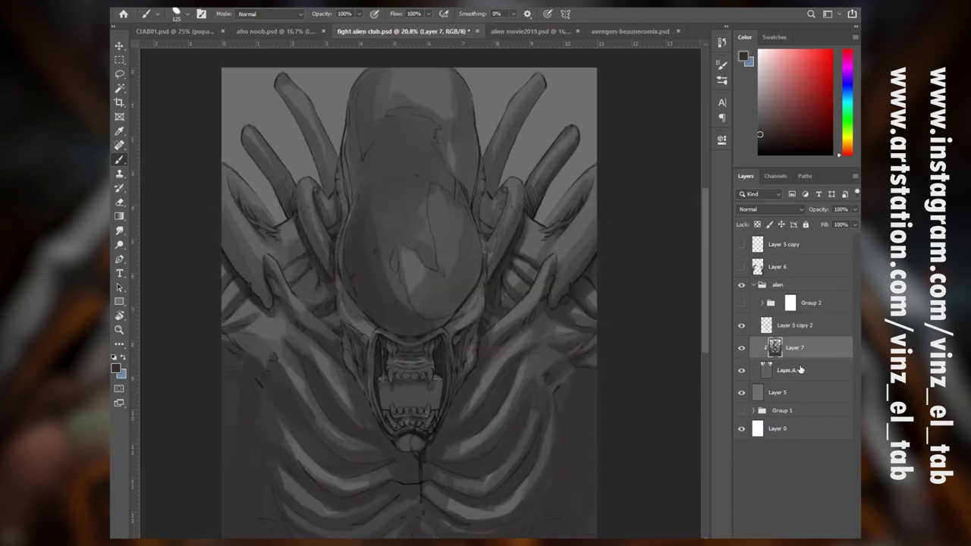
pyautogui.keyDown('ctrl'); pyautogui.click(802, 371); pyautogui.keyUp('ctrl')
pyautogui.hotkey('ctrl', 'e')
# Adjust the merged layer's tones with Levels and clip Layer 5 copy 2 to it
pyautogui.hotkey('ctrl', 'l')
pyautogui.moveTo(555, 425); pyautogui.dragTo(564, 426)
pyautogui.click(744, 325)
pyautogui.keyDown('alt'); pyautogui.click(809, 336); pyautogui.keyUp('alt')
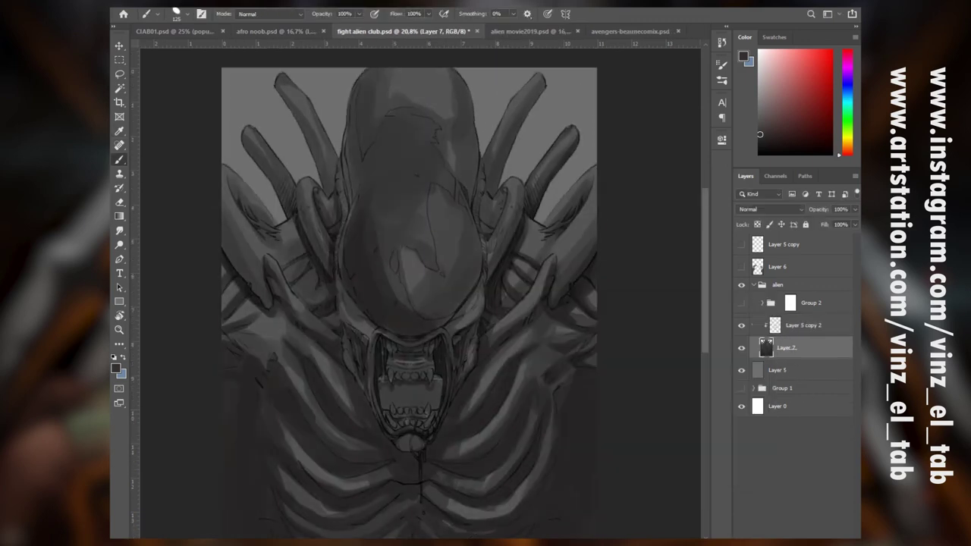
# Add a new clipped layer above Layer 5 copy 2 and blend the skull's highlight on it with a sampled grey
pyautogui.hotkey('ctrl', 'shift', 'alt', 'n')
pyautogui.moveTo(805, 348); pyautogui.dragTo(806, 316)
pyautogui.keyDown('alt'); pyautogui.click(416, 306); pyautogui.keyUp('alt')
pyautogui.moveTo(408, 249)
pyautogui.mouseDown()
pyautogui.moveTo(396, 275)
pyautogui.moveTo(407, 310)
pyautogui.moveTo(431, 312)
pyautogui.moveTo(430, 253)
pyautogui.moveTo(413, 224)
pyautogui.mouseUp()
# Choose a textured brush preset, sample a dark grey, and paint rough texture over the skull's front and the ribs
pyautogui.keyDown('alt'); pyautogui.click(373, 279); pyautogui.keyUp('alt')
pyautogui.rightClick(411, 253)
pyautogui.click(560, 469)
pyautogui.keyDown('alt'); pyautogui.click(416, 262); pyautogui.keyUp('alt')
pyautogui.moveTo(486, 408); pyautogui.dragTo(472, 367)
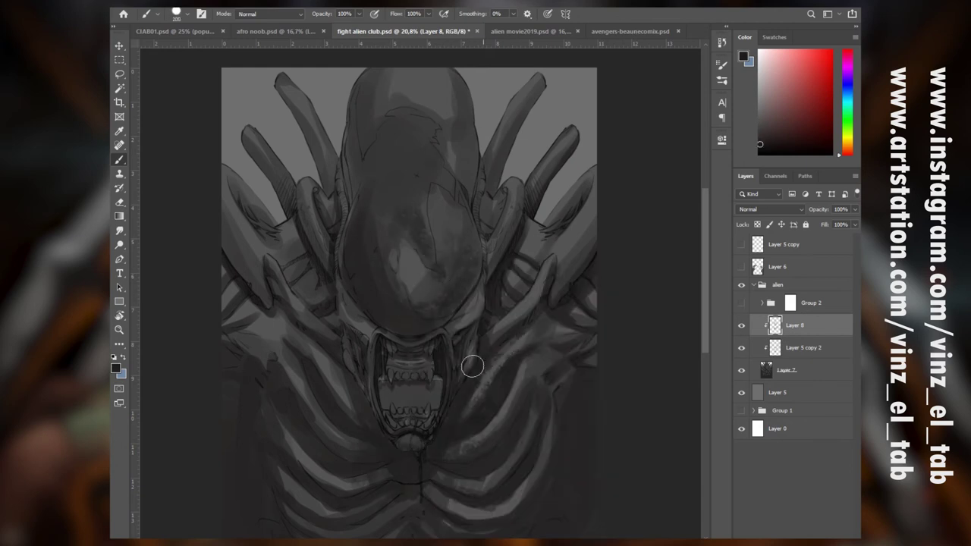
# Add dark mottled texture along the skull's side, the back tubes and the shoulder
pyautogui.moveTo(361, 326)
pyautogui.mouseDown()
pyautogui.moveTo(376, 295)
pyautogui.moveTo(360, 177)
pyautogui.moveTo(366, 80)
pyautogui.mouseUp()
pyautogui.moveTo(303, 133); pyautogui.dragTo(318, 162)
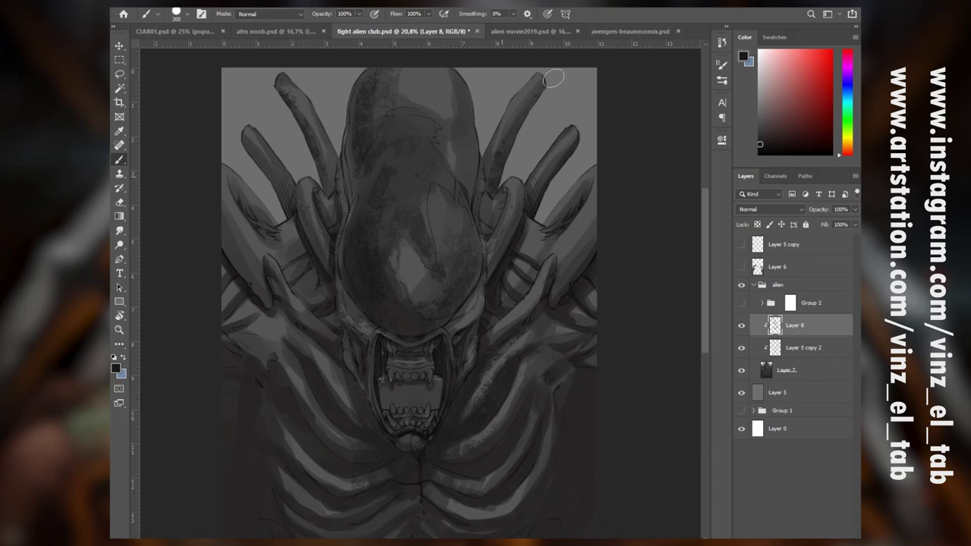
pyautogui.moveTo(500, 197); pyautogui.dragTo(498, 215)
pyautogui.moveTo(230, 250); pyautogui.dragTo(261, 296)
pyautogui.moveTo(272, 326); pyautogui.dragTo(262, 358)
pyautogui.moveTo(363, 438); pyautogui.dragTo(328, 313)
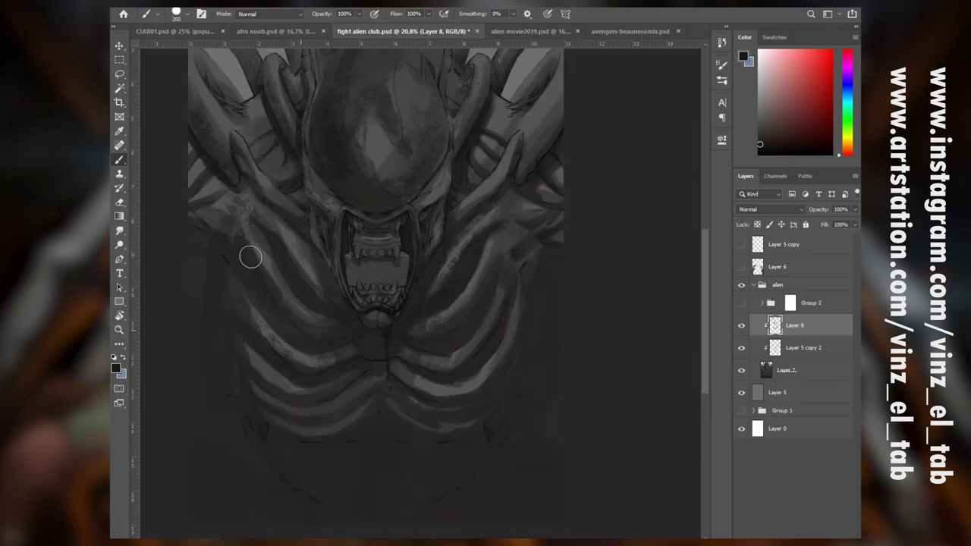
# Paint dark textured strokes over the ribs and the lower torso
pyautogui.moveTo(442, 465)
pyautogui.mouseDown()
pyautogui.moveTo(446, 393)
pyautogui.moveTo(375, 386)
pyautogui.moveTo(456, 222)
pyautogui.moveTo(528, 169)
pyautogui.moveTo(532, 131)
pyautogui.moveTo(557, 119)
pyautogui.mouseUp()
pyautogui.moveTo(552, 187); pyautogui.dragTo(545, 200)
pyautogui.moveTo(495, 303); pyautogui.dragTo(479, 354)
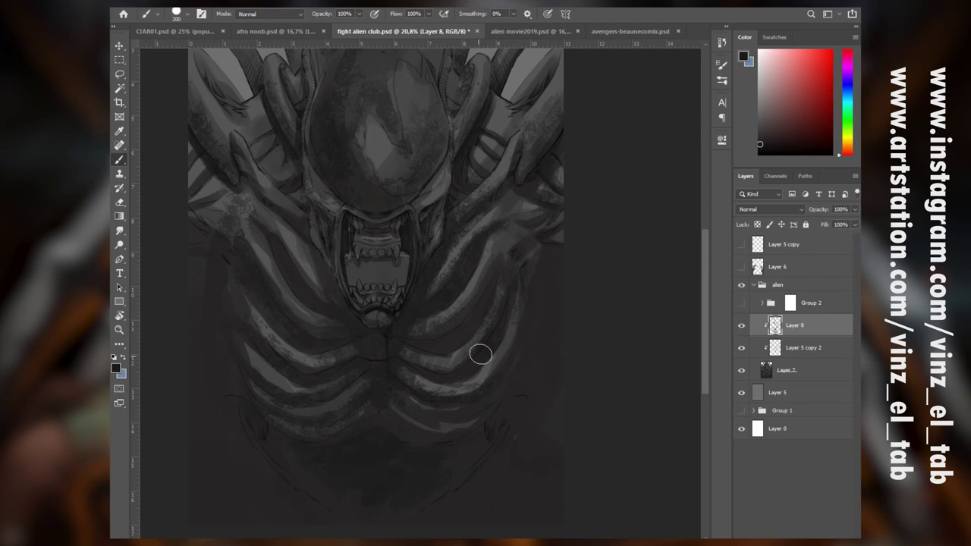
pyautogui.moveTo(525, 313); pyautogui.dragTo(518, 333)
pyautogui.moveTo(401, 319); pyautogui.dragTo(446, 397)
pyautogui.moveTo(255, 343)
pyautogui.mouseDown()
pyautogui.moveTo(248, 378)
pyautogui.moveTo(276, 373)
pyautogui.mouseUp()
# Texture the shoulder bones and upper ribs on both sides with the dark grey brush
pyautogui.moveTo(256, 267)
pyautogui.mouseDown()
pyautogui.moveTo(281, 297)
pyautogui.moveTo(301, 261)
pyautogui.mouseUp()
pyautogui.moveTo(283, 207); pyautogui.dragTo(310, 199)
pyautogui.moveTo(527, 226)
pyautogui.mouseDown()
pyautogui.moveTo(524, 251)
pyautogui.moveTo(543, 233)
pyautogui.mouseUp()
pyautogui.moveTo(483, 268); pyautogui.dragTo(474, 291)
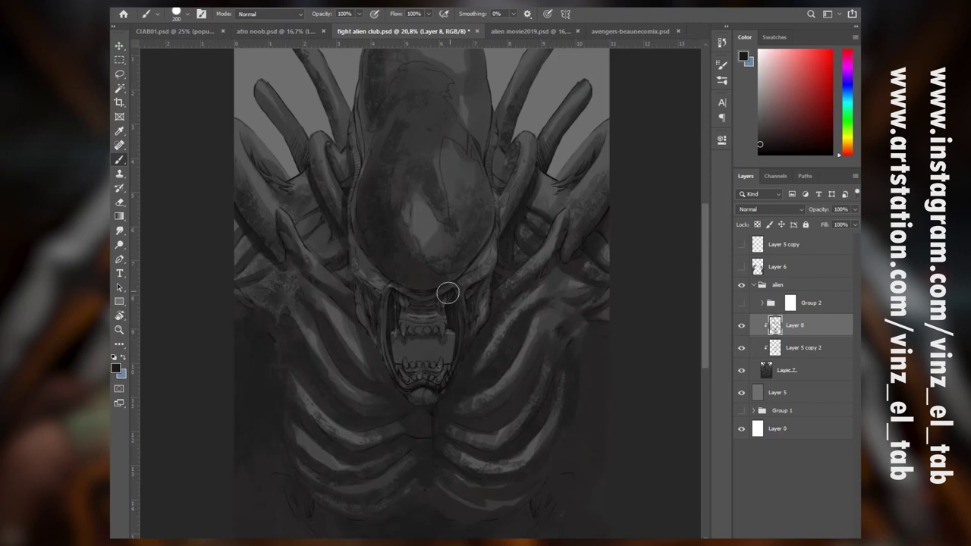
# Sample a lighter grey from the skull's highlight and paint textured highlights on the skull
pyautogui.keyDown('alt'); pyautogui.click(415, 222); pyautogui.keyUp('alt')
pyautogui.moveTo(400, 216)
pyautogui.mouseDown()
pyautogui.moveTo(428, 213)
pyautogui.moveTo(466, 327)
pyautogui.mouseUp()
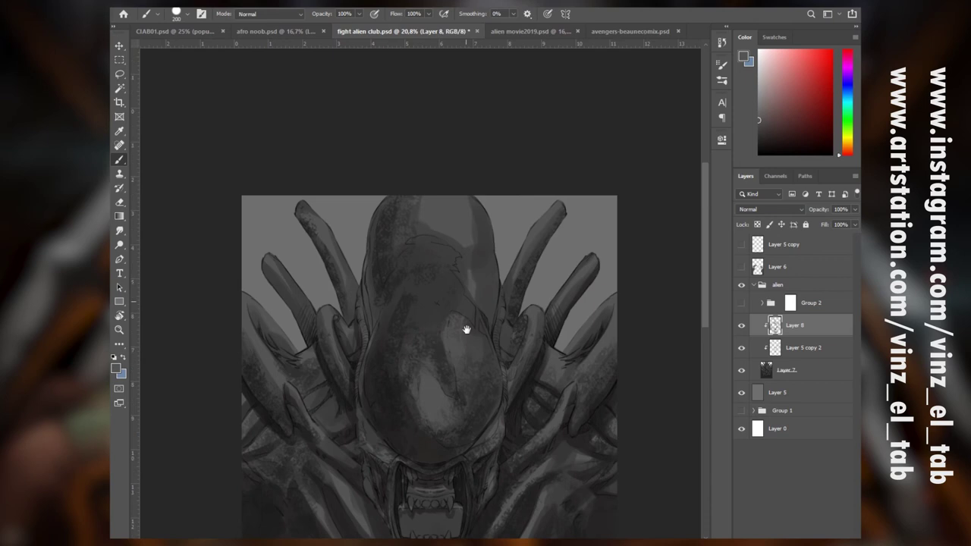
# Pick the recent 60 px textured brush, sample near-black, and paint a deep shadow over the lower front of the skull
pyautogui.rightClick(504, 353)
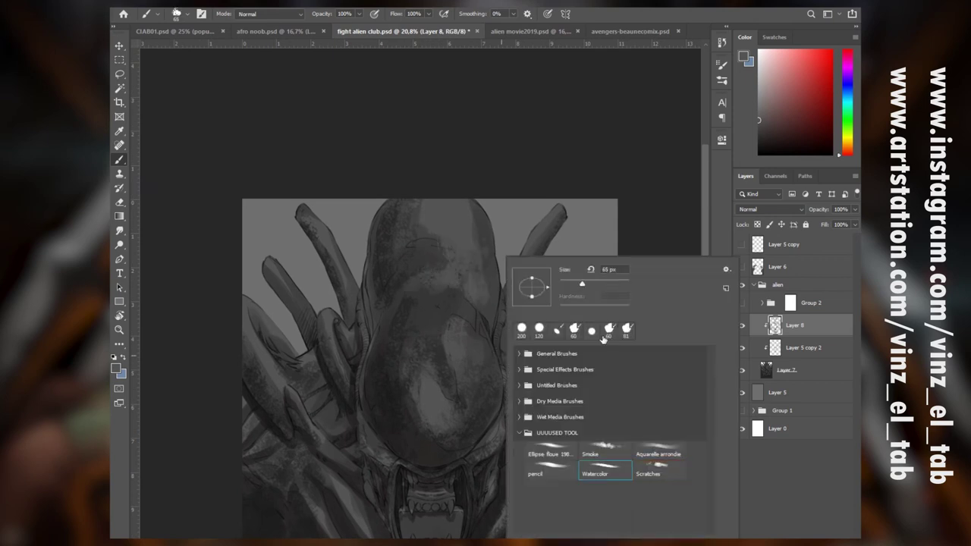
pyautogui.click(605, 334)
pyautogui.hotkey('ctrl', '+')
pyautogui.hotkey('ctrl', '+')
pyautogui.hotkey('ctrl', '+')
pyautogui.keyDown('alt'); pyautogui.click(298, 399); pyautogui.keyUp('alt')
pyautogui.moveTo(301, 392); pyautogui.dragTo(283, 244)
pyautogui.moveTo(472, 505); pyautogui.dragTo(398, 88)
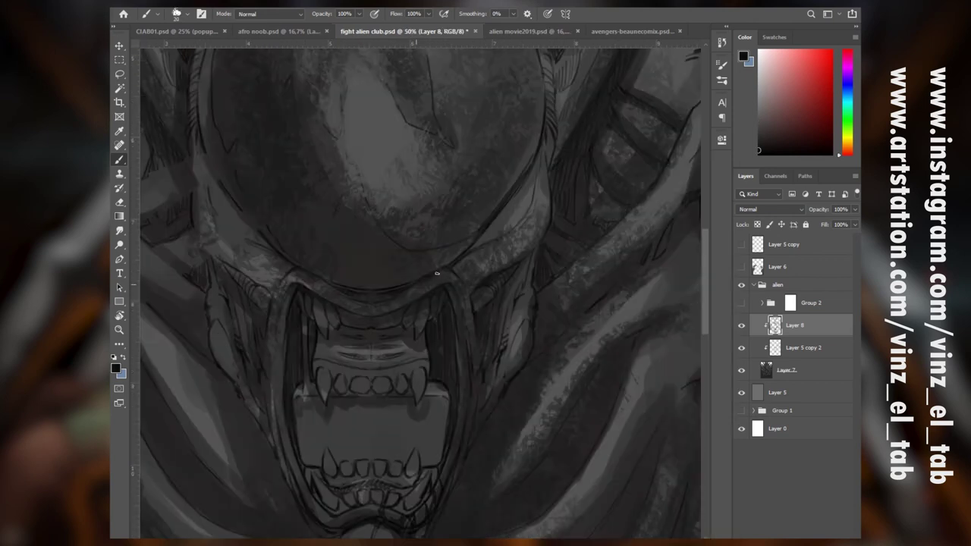
pyautogui.press(']')
pyautogui.press(']')
pyautogui.press(']')
pyautogui.press(']')
pyautogui.press(']')
pyautogui.press(']')
pyautogui.moveTo(373, 289)
pyautogui.mouseDown()
pyautogui.moveTo(339, 285)
pyautogui.moveTo(522, 173)
pyautogui.moveTo(531, 152)
pyautogui.mouseUp()
pyautogui.moveTo(440, 254)
pyautogui.mouseDown()
pyautogui.moveTo(371, 242)
pyautogui.moveTo(337, 144)
pyautogui.moveTo(271, 157)
pyautogui.moveTo(342, 227)
pyautogui.mouseUp()
pyautogui.press(']')
pyautogui.press(']')
pyautogui.press(']')
pyautogui.press(']')
pyautogui.press(']')
pyautogui.press(']')
pyautogui.press(']')
pyautogui.press(']')
pyautogui.press(']')
# Enlarge the colour picker area and darken the inner sides of the open mouth with a small near-black brush
pyautogui.press('[')
pyautogui.press('[')
pyautogui.press('[')
pyautogui.press('[')
pyautogui.press('[')
pyautogui.press('[')
pyautogui.press('[')
pyautogui.press('[')
pyautogui.press('[')
pyautogui.press('[')
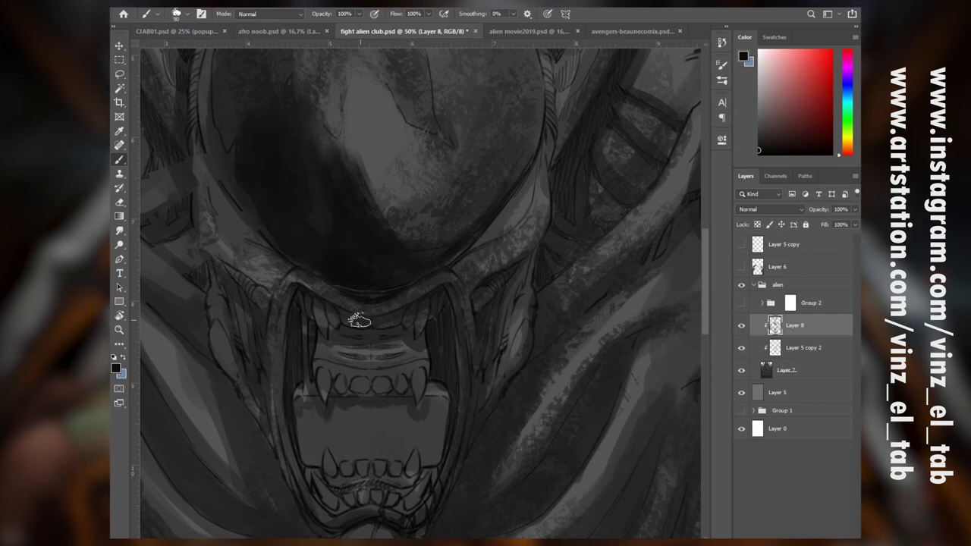
pyautogui.moveTo(793, 168); pyautogui.dragTo(793, 228)
pyautogui.moveTo(291, 370); pyautogui.dragTo(298, 332)
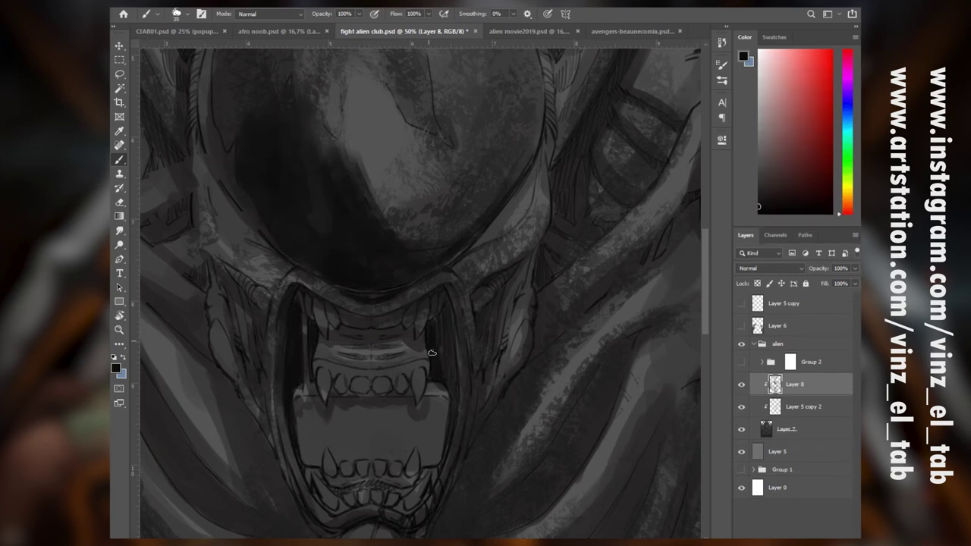
pyautogui.moveTo(448, 301); pyautogui.dragTo(440, 337)
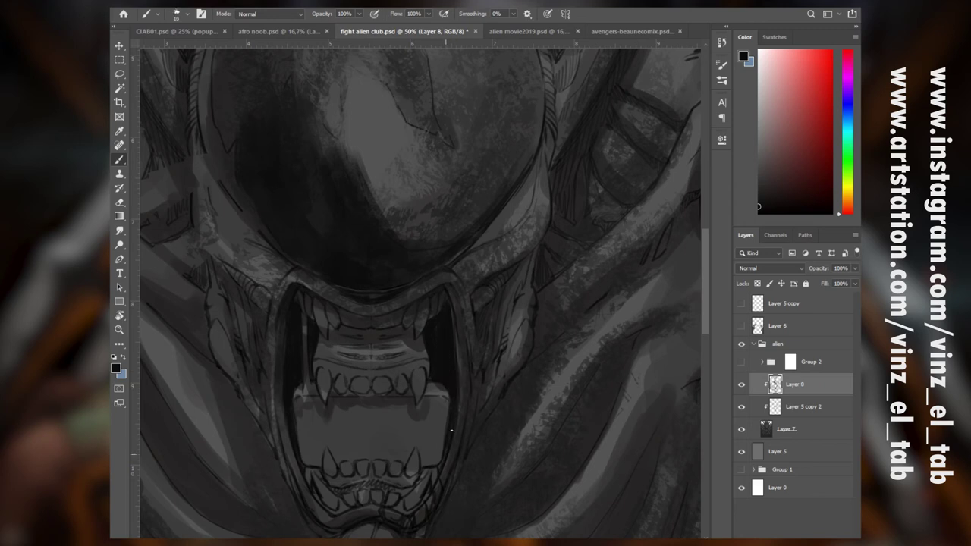
# Shade the ridges beneath the skull with near-black and edge the upper lip and mouth rim with lighter grey
pyautogui.press(']')
pyautogui.press(']')
pyautogui.moveTo(448, 287); pyautogui.dragTo(455, 302)
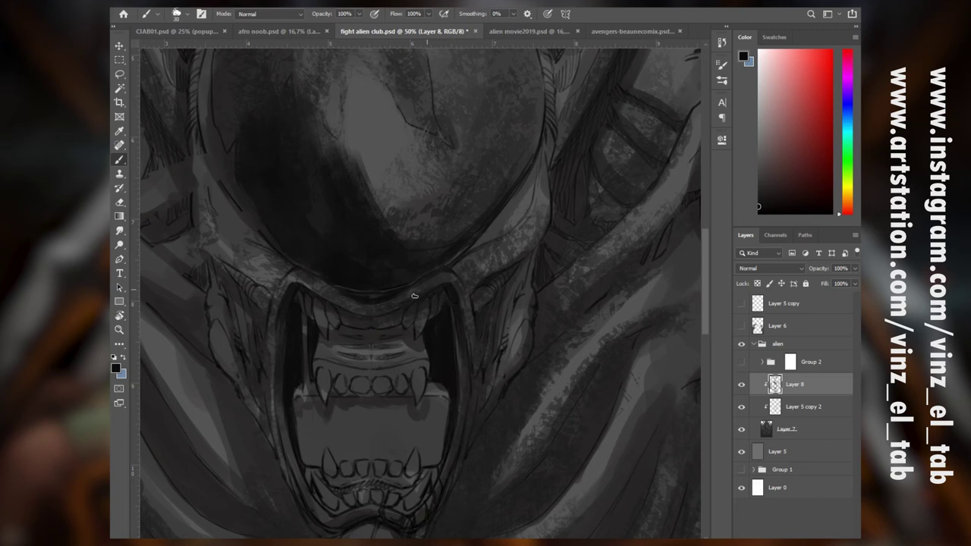
pyautogui.moveTo(291, 278); pyautogui.dragTo(322, 288)
pyautogui.press(']')
pyautogui.press(']')
pyautogui.press(']')
pyautogui.moveTo(195, 164)
pyautogui.mouseDown()
pyautogui.moveTo(210, 248)
pyautogui.moveTo(240, 245)
pyautogui.moveTo(255, 262)
pyautogui.moveTo(462, 253)
pyautogui.moveTo(457, 269)
pyautogui.moveTo(503, 265)
pyautogui.moveTo(493, 275)
pyautogui.mouseUp()
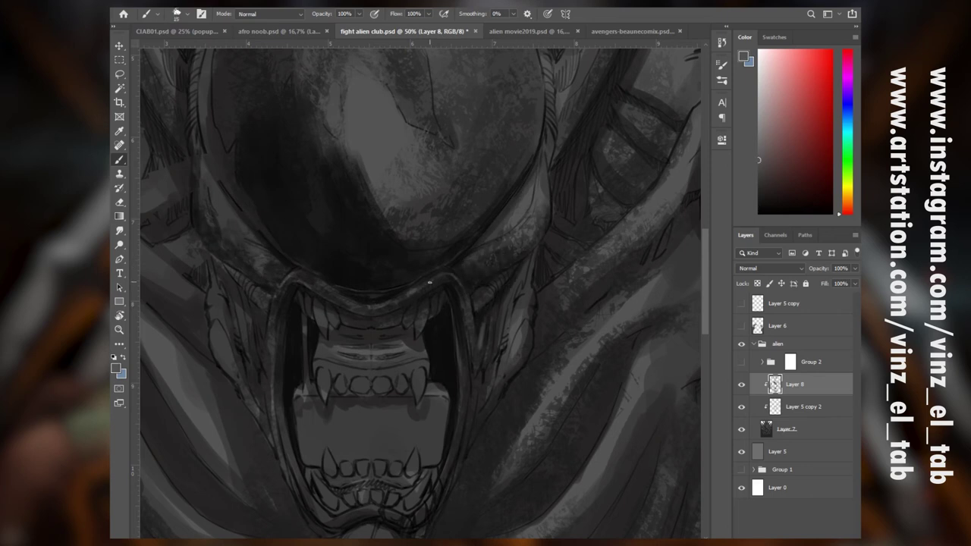
pyautogui.moveTo(293, 273); pyautogui.dragTo(272, 327)
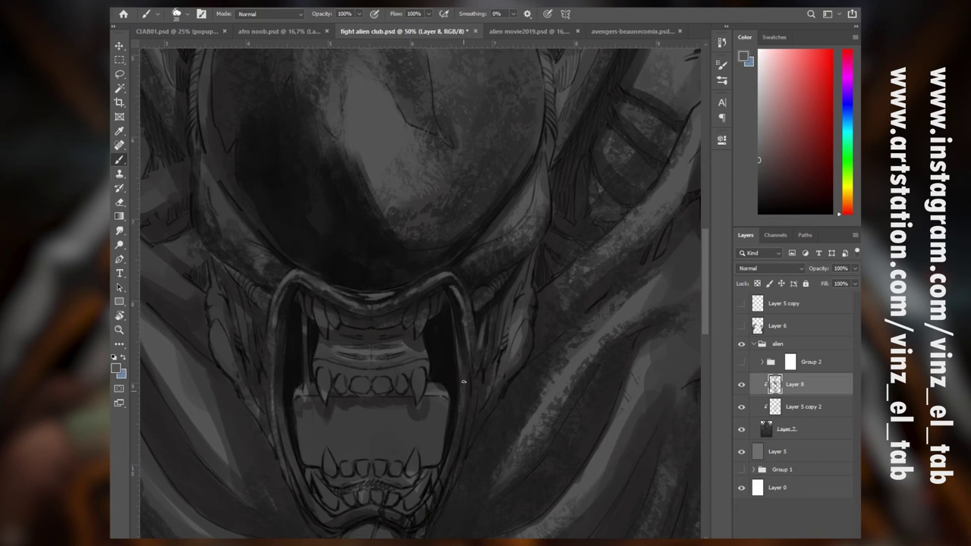
pyautogui.moveTo(464, 382); pyautogui.dragTo(455, 448)
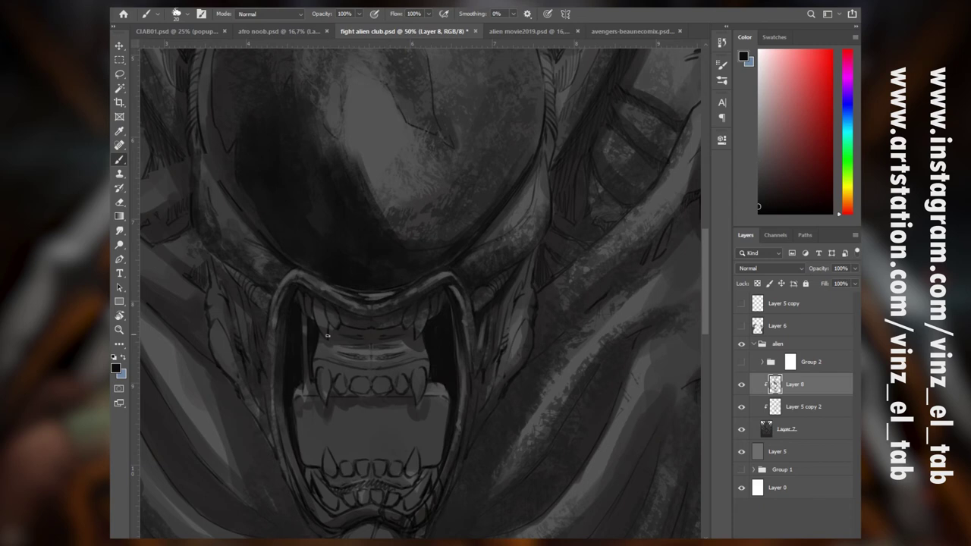
# Darken around the inner jaw's teeth, and lighten the tongue and the thin strand beside it with sampled greys
pyautogui.rightClick(388, 338)
pyautogui.click(414, 281)
pyautogui.moveTo(328, 369); pyautogui.dragTo(424, 366)
pyautogui.moveTo(336, 448); pyautogui.dragTo(338, 464)
pyautogui.keyDown('alt'); pyautogui.click(354, 431); pyautogui.keyUp('alt')
pyautogui.moveTo(349, 415)
pyautogui.mouseDown()
pyautogui.moveTo(346, 426)
pyautogui.moveTo(378, 413)
pyautogui.mouseUp()
pyautogui.keyDown('alt'); pyautogui.click(301, 391); pyautogui.keyUp('alt')
pyautogui.press('[')
pyautogui.moveTo(302, 319); pyautogui.dragTo(310, 390)
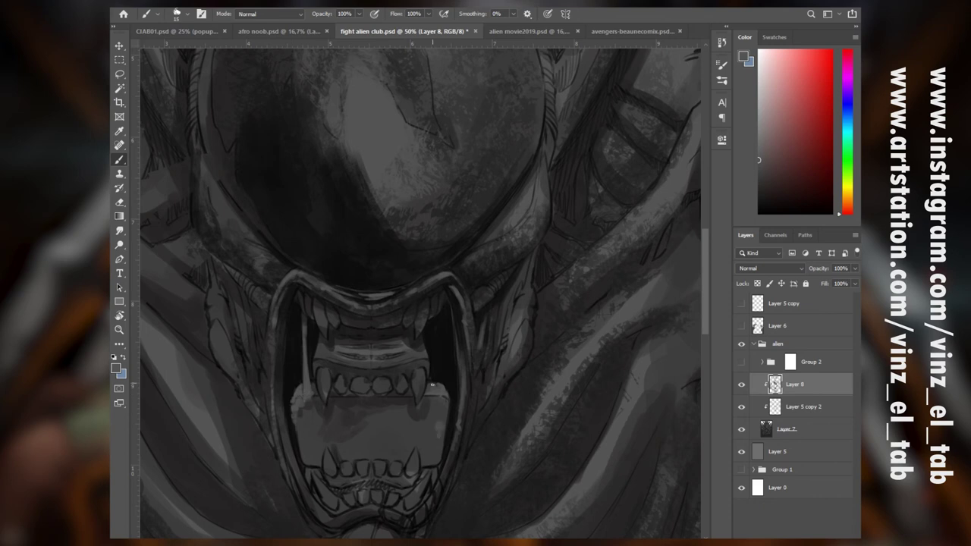
# Refine the upper teeth, inner-jaw teeth and ridged gums with alternately sampled dark and light greys
pyautogui.keyDown('alt'); pyautogui.click(409, 391); pyautogui.keyUp('alt')
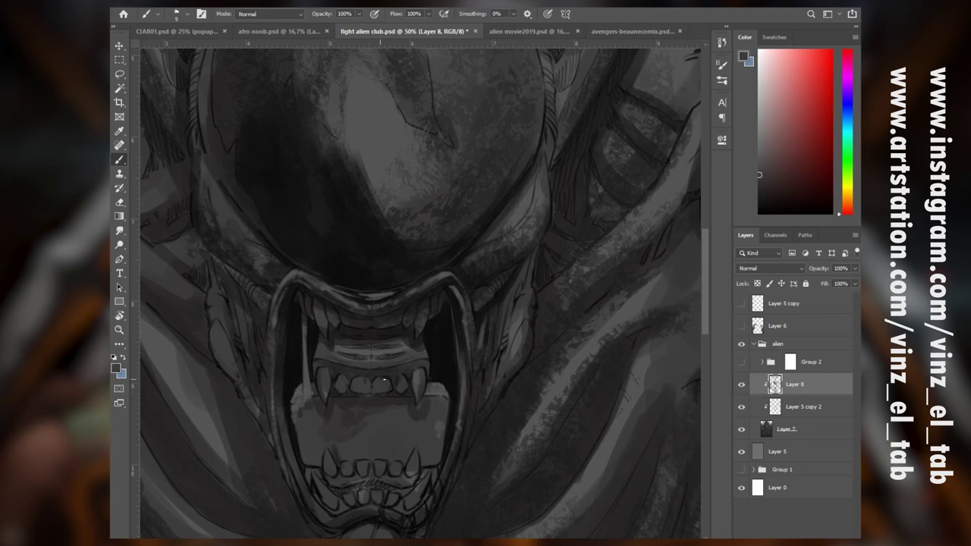
pyautogui.keyDown('alt'); pyautogui.click(391, 375); pyautogui.keyUp('alt')
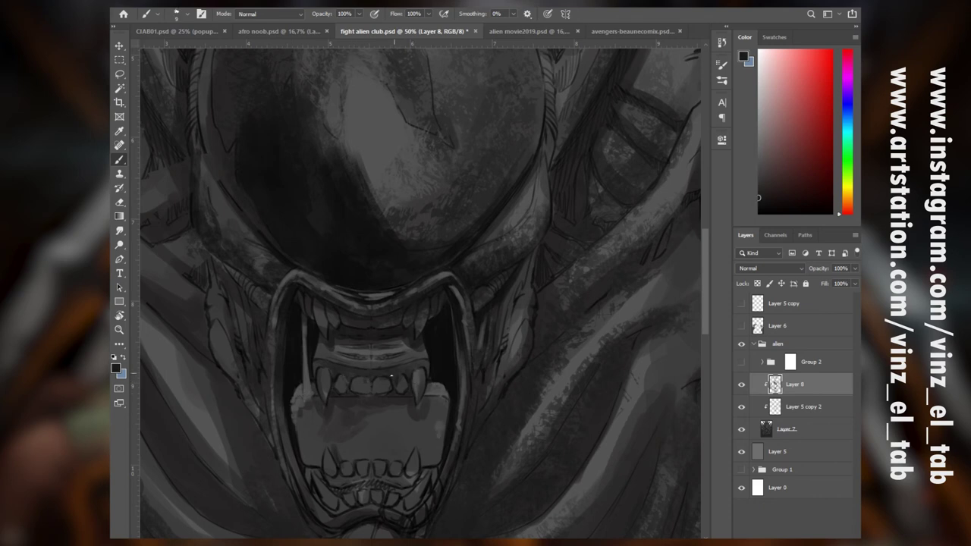
pyautogui.keyDown('alt'); pyautogui.click(376, 343); pyautogui.keyUp('alt')
pyautogui.keyDown('alt'); pyautogui.click(340, 368); pyautogui.keyUp('alt')
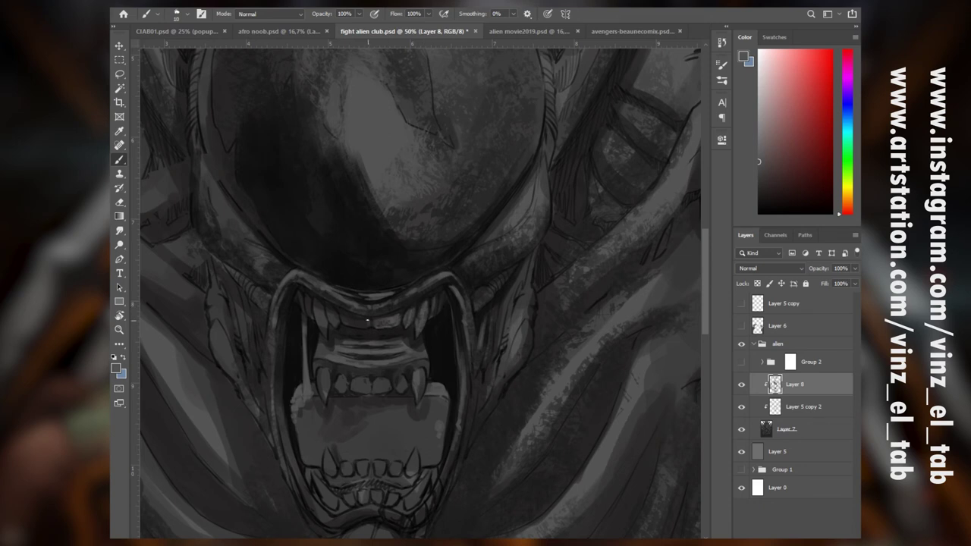
pyautogui.keyDown('alt'); pyautogui.click(314, 327); pyautogui.keyUp('alt')
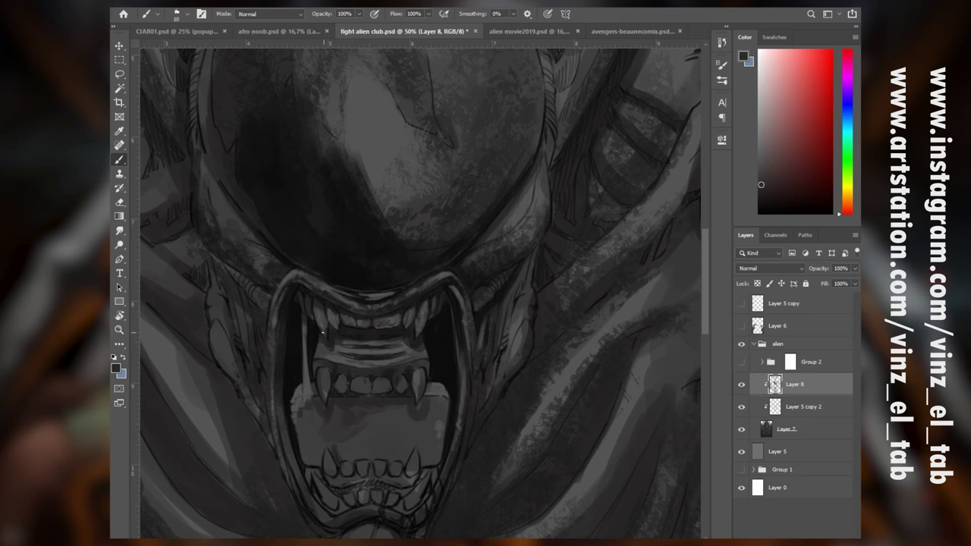
pyautogui.moveTo(319, 299); pyautogui.dragTo(317, 329)
pyautogui.keyDown('alt'); pyautogui.click(321, 385); pyautogui.keyUp('alt')
pyautogui.moveTo(324, 374); pyautogui.dragTo(324, 387)
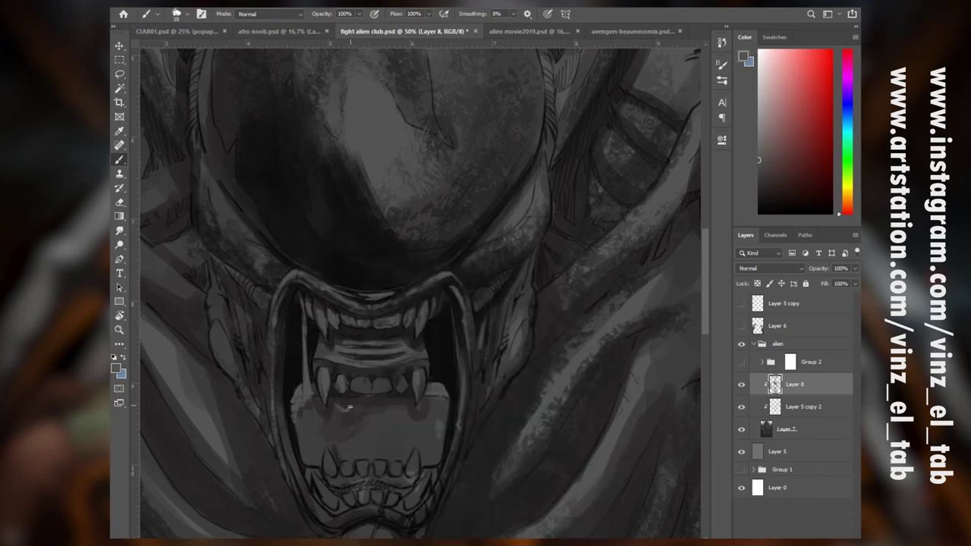
# Paint lighter grey patches across the tongue and along the right rim of the mouth
pyautogui.moveTo(390, 403)
pyautogui.mouseDown()
pyautogui.moveTo(354, 414)
pyautogui.moveTo(357, 429)
pyautogui.moveTo(400, 437)
pyautogui.mouseUp()
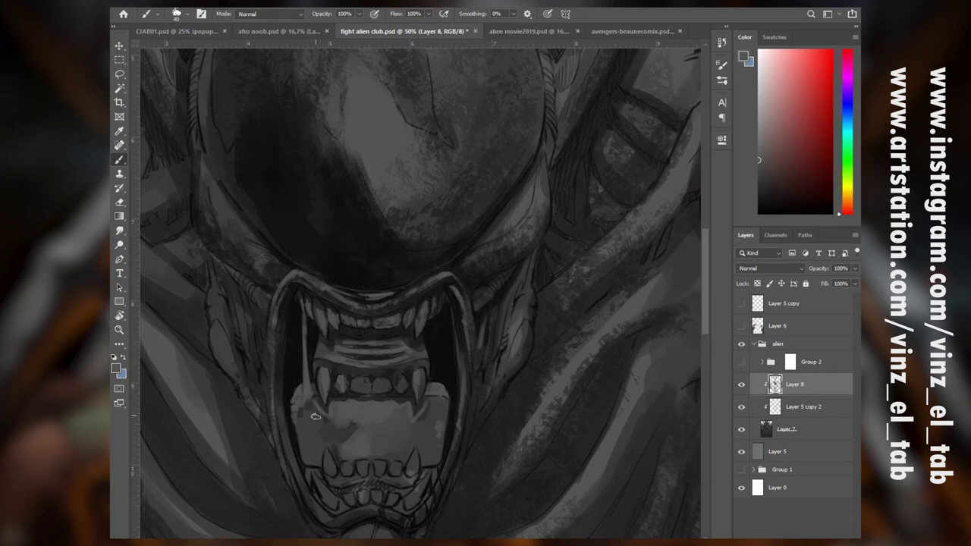
pyautogui.moveTo(316, 417); pyautogui.dragTo(311, 459)
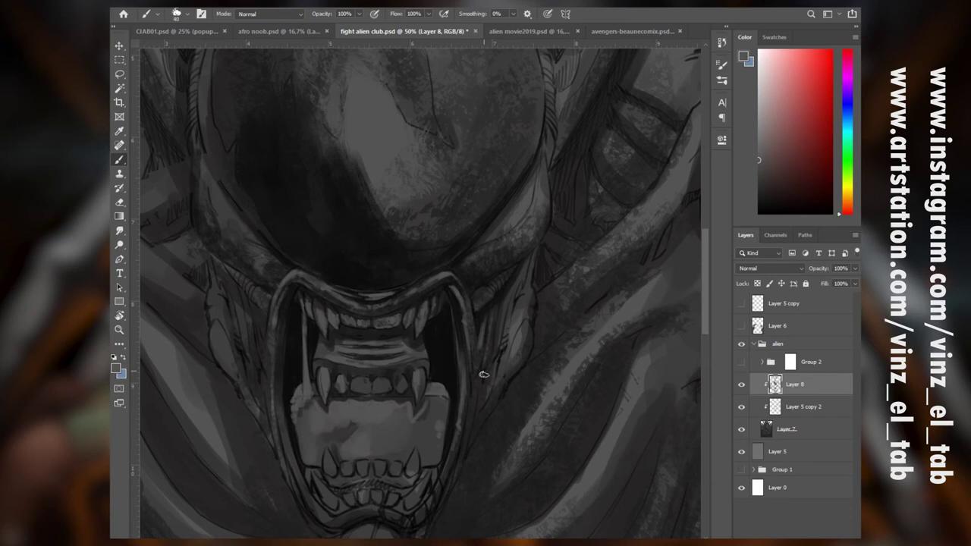
pyautogui.moveTo(473, 363); pyautogui.dragTo(463, 417)
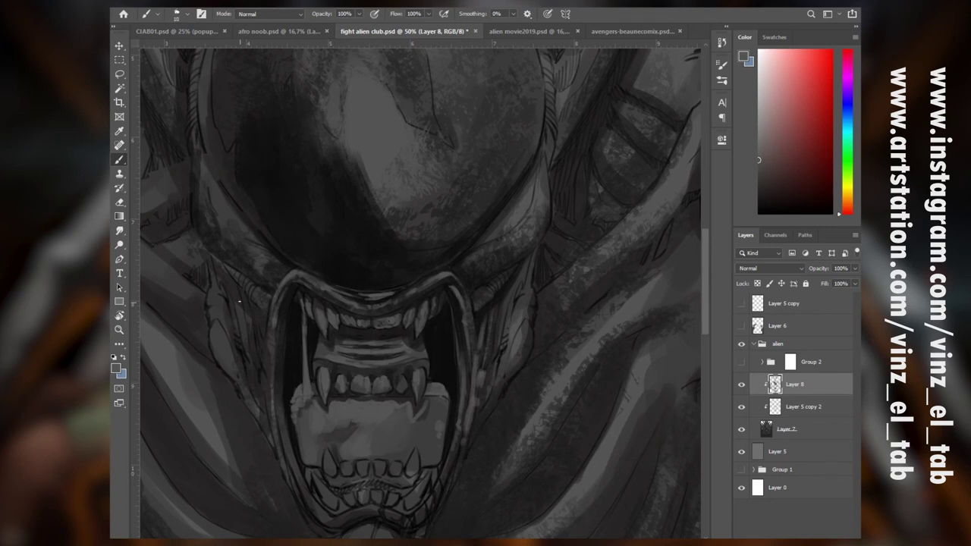
# Add grey highlights to the left cheek tendons, both ridges beneath the skull and the left rim of the mouth
pyautogui.moveTo(253, 367)
pyautogui.mouseDown()
pyautogui.moveTo(241, 316)
pyautogui.moveTo(267, 382)
pyautogui.mouseUp()
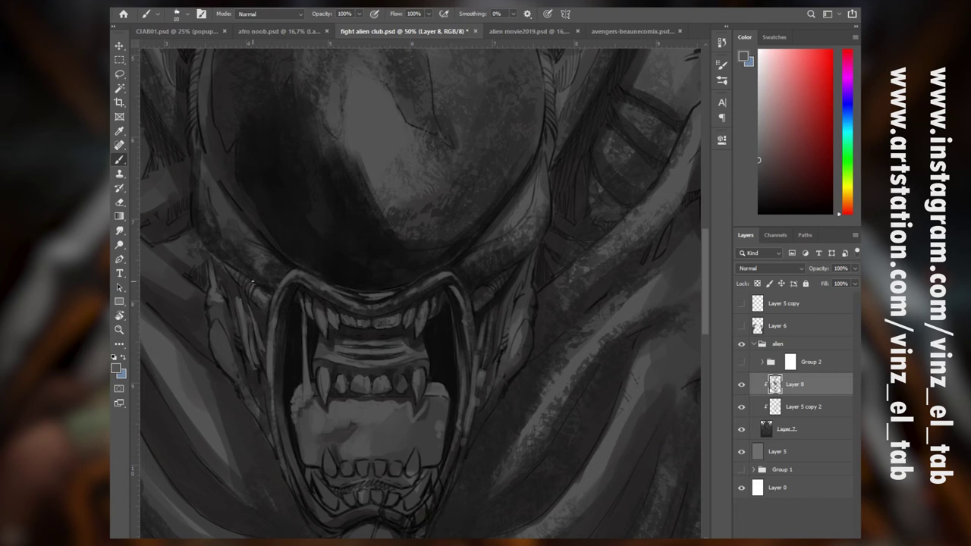
pyautogui.moveTo(206, 162); pyautogui.dragTo(249, 234)
pyautogui.moveTo(198, 205); pyautogui.dragTo(258, 259)
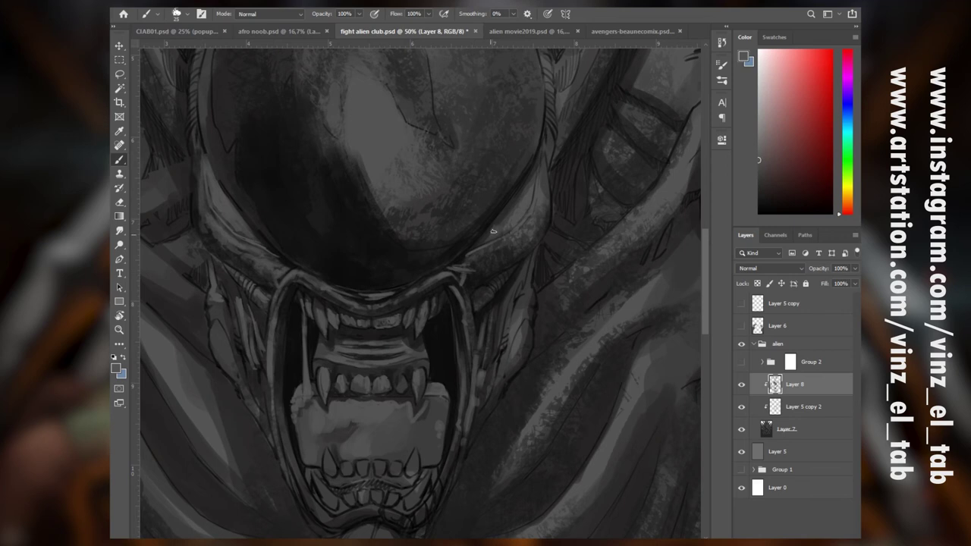
pyautogui.moveTo(479, 267); pyautogui.dragTo(530, 238)
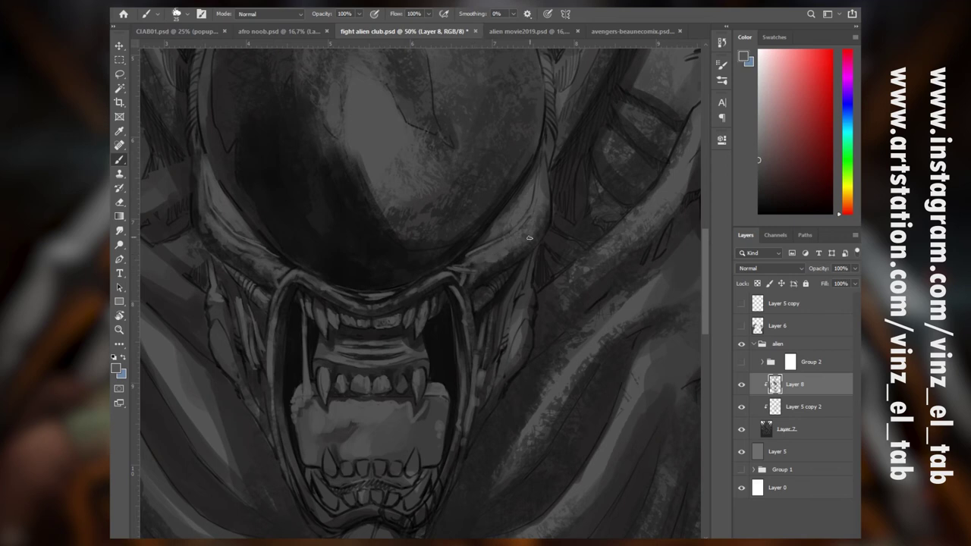
pyautogui.moveTo(282, 313); pyautogui.dragTo(281, 416)
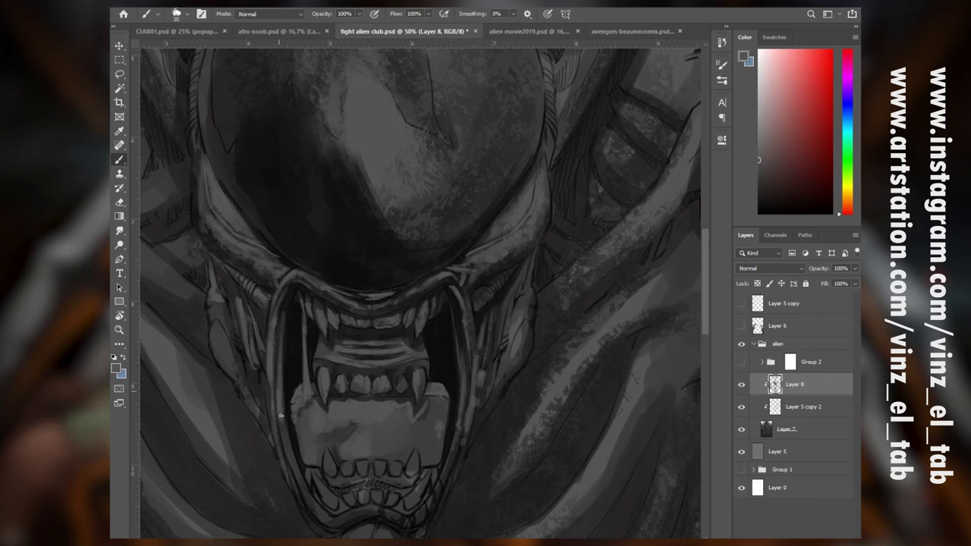
# Shade and highlight the lower teeth and jaw with sampled greys, and save the document
pyautogui.keyDown('alt'); pyautogui.click(327, 506); pyautogui.keyUp('alt')
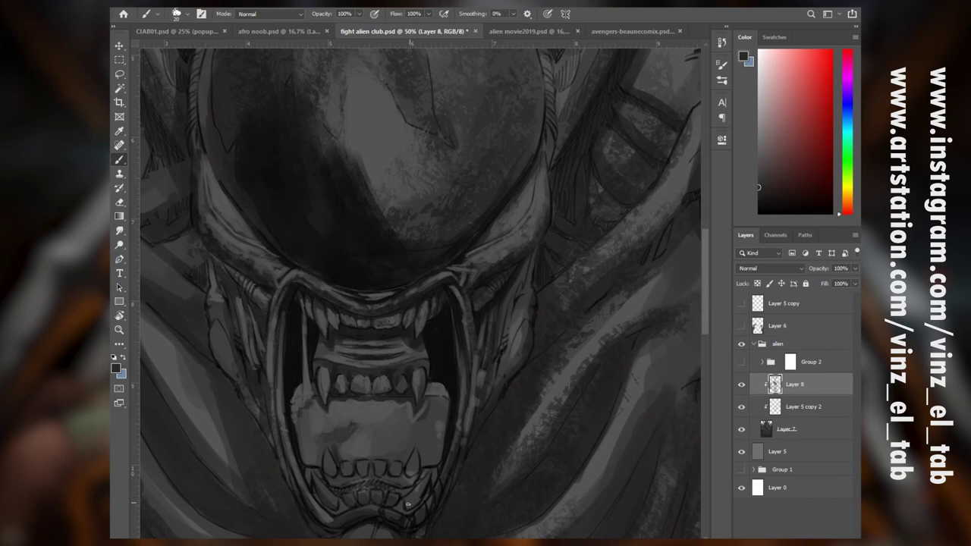
pyautogui.keyDown('alt'); pyautogui.click(384, 450); pyautogui.keyUp('alt')
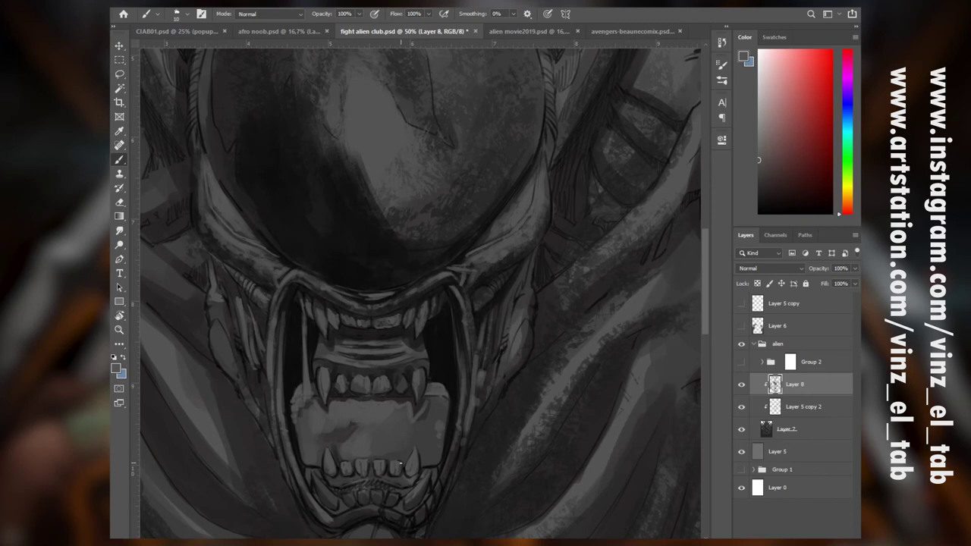
pyautogui.hotkey('ctrl', '-')
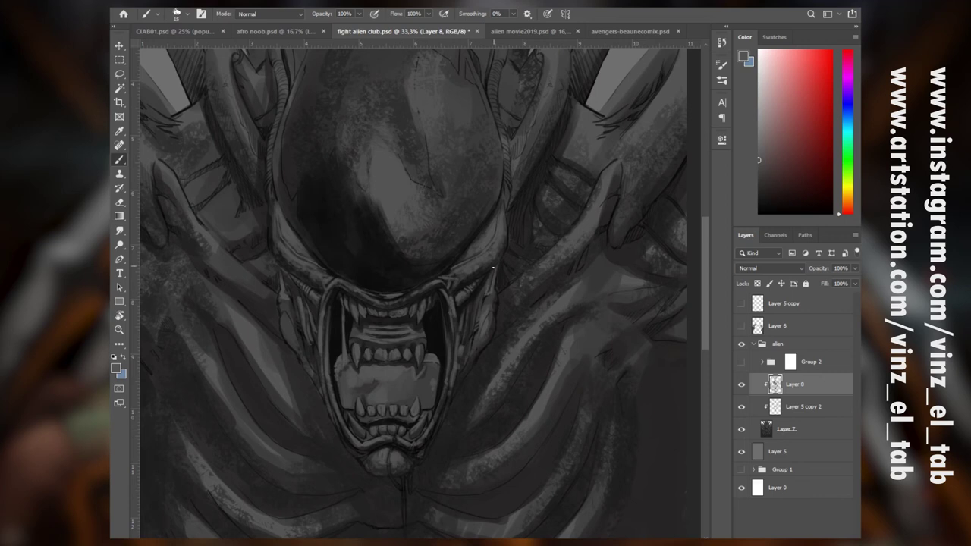
pyautogui.hotkey('ctrl', 's')
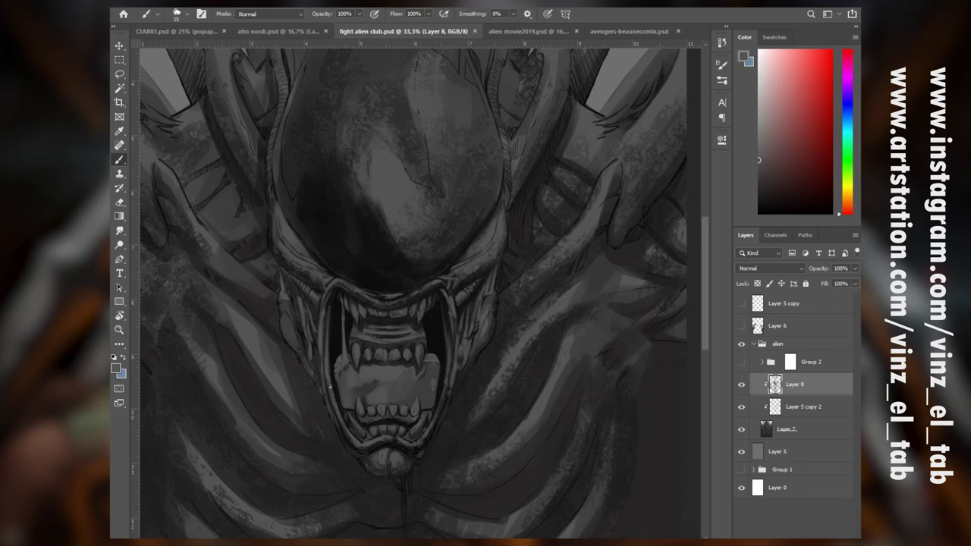
# Sample near-black and paint deep shadows between the left ribs and beneath the chin
pyautogui.rightClick(315, 372)
pyautogui.keyDown('alt'); pyautogui.click(293, 354); pyautogui.keyUp('alt')
pyautogui.moveTo(301, 366); pyautogui.dragTo(321, 402)
pyautogui.keyDown('alt'); pyautogui.click(205, 314); pyautogui.keyUp('alt')
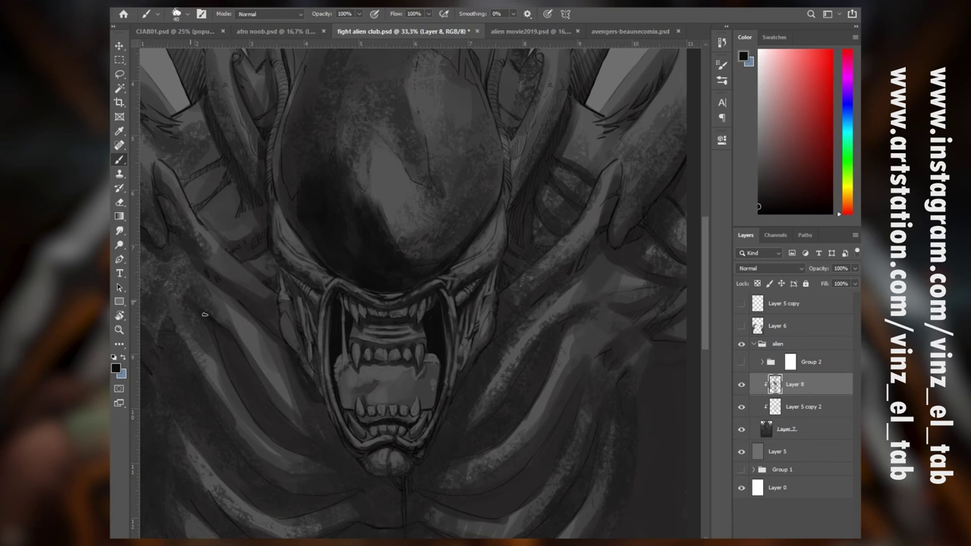
pyautogui.moveTo(181, 284)
pyautogui.mouseDown()
pyautogui.moveTo(239, 365)
pyautogui.moveTo(252, 418)
pyautogui.mouseUp()
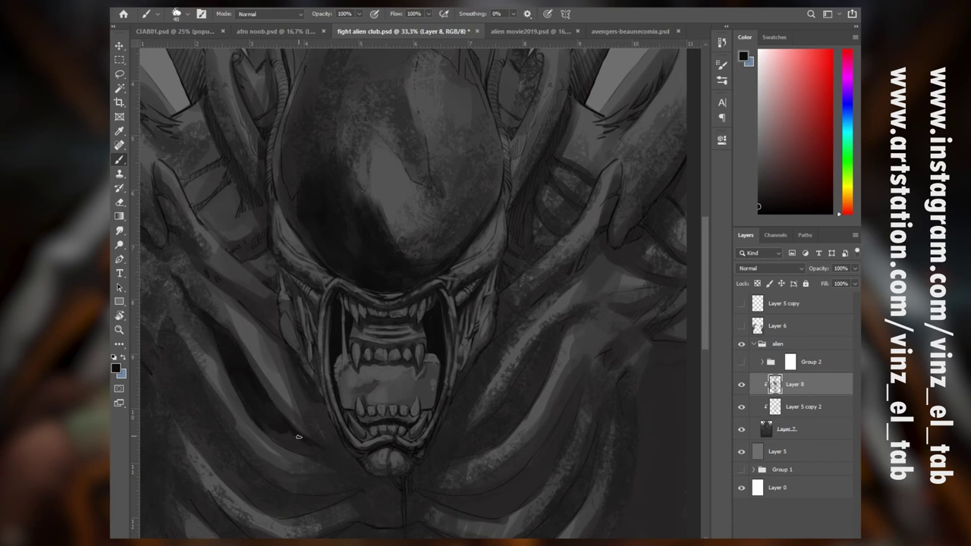
pyautogui.rightClick(312, 452)
pyautogui.press('Escape')
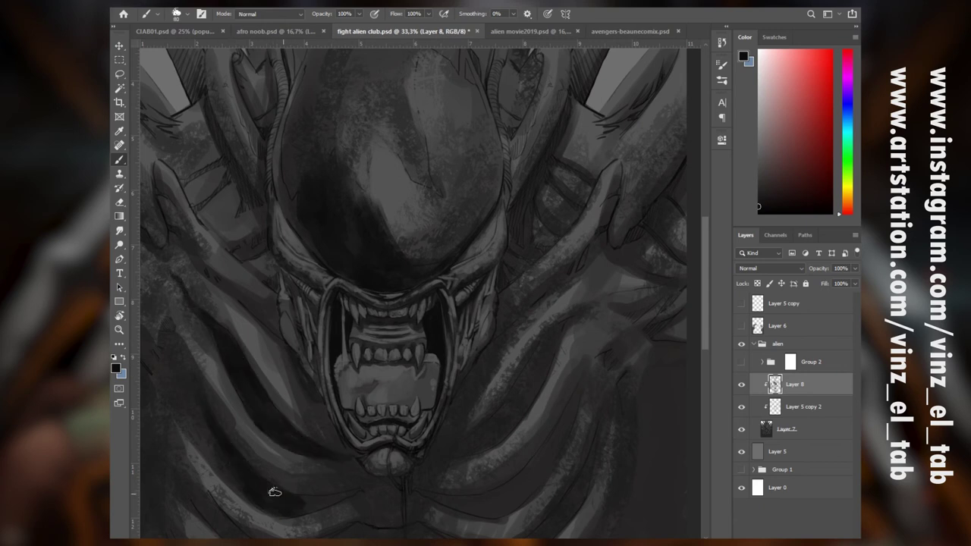
pyautogui.moveTo(274, 492)
pyautogui.mouseDown()
pyautogui.moveTo(341, 499)
pyautogui.moveTo(387, 485)
pyautogui.moveTo(412, 508)
pyautogui.mouseUp()
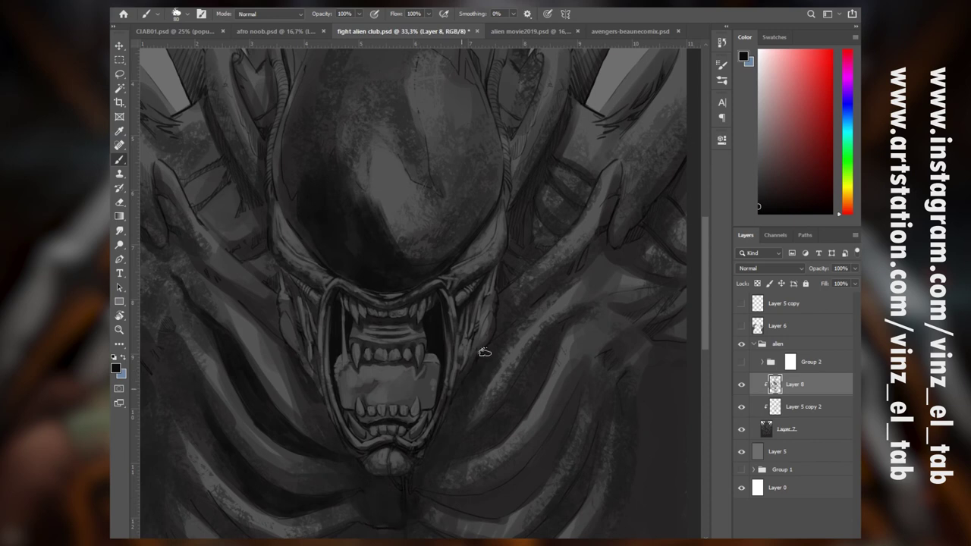
# Darken the gaps between the right ribs and around the right shoulder bones with near-black
pyautogui.moveTo(502, 328)
pyautogui.mouseDown()
pyautogui.moveTo(549, 337)
pyautogui.moveTo(434, 461)
pyautogui.moveTo(576, 379)
pyautogui.moveTo(466, 514)
pyautogui.moveTo(483, 497)
pyautogui.mouseUp()
pyautogui.moveTo(458, 297); pyautogui.dragTo(536, 377)
pyautogui.moveTo(288, 200)
pyautogui.mouseDown()
pyautogui.moveTo(279, 281)
pyautogui.moveTo(321, 288)
pyautogui.moveTo(304, 317)
pyautogui.moveTo(325, 323)
pyautogui.moveTo(382, 392)
pyautogui.mouseUp()
pyautogui.moveTo(632, 282)
pyautogui.mouseDown()
pyautogui.moveTo(582, 400)
pyautogui.moveTo(545, 360)
pyautogui.mouseUp()
pyautogui.moveTo(545, 458)
pyautogui.mouseDown()
pyautogui.moveTo(565, 437)
pyautogui.moveTo(551, 262)
pyautogui.moveTo(569, 143)
pyautogui.moveTo(550, 214)
pyautogui.mouseUp()
pyautogui.moveTo(622, 89); pyautogui.dragTo(534, 258)
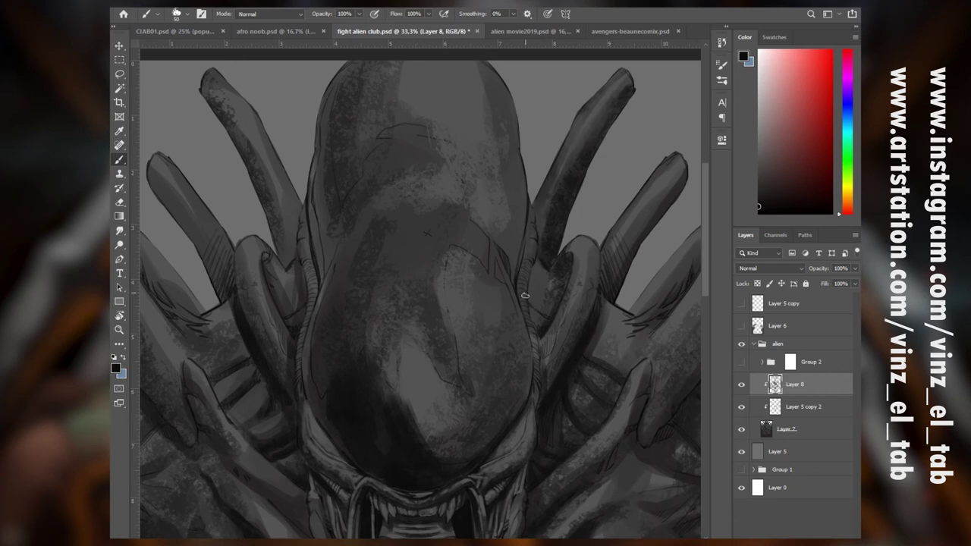
# Paint near-black shadows along both edges of the upper skull and at the base of the right back tubes
pyautogui.moveTo(524, 295); pyautogui.dragTo(506, 249)
pyautogui.moveTo(523, 187); pyautogui.dragTo(519, 258)
pyautogui.moveTo(330, 255); pyautogui.dragTo(319, 286)
pyautogui.moveTo(323, 279); pyautogui.dragTo(340, 225)
pyautogui.moveTo(492, 222)
pyautogui.mouseDown()
pyautogui.moveTo(509, 266)
pyautogui.moveTo(502, 217)
pyautogui.mouseUp()
pyautogui.moveTo(620, 265); pyautogui.dragTo(515, 370)
pyautogui.moveTo(501, 358)
pyautogui.mouseDown()
pyautogui.moveTo(508, 407)
pyautogui.moveTo(516, 335)
pyautogui.mouseUp()
pyautogui.moveTo(574, 290); pyautogui.dragTo(519, 373)
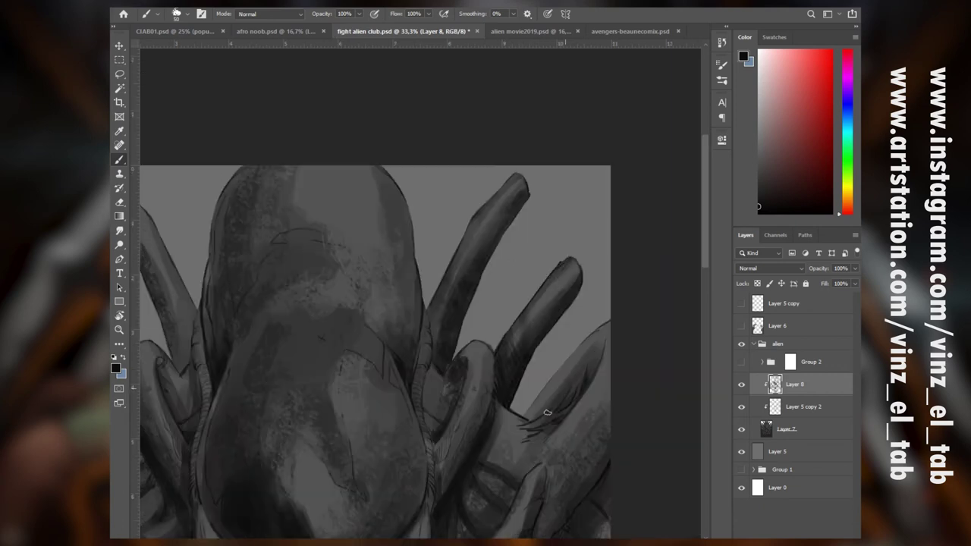
# Deepen the shadows between the shoulder bones, and highlight the left shoulder and upper ribs with a sampled lighter grey
pyautogui.moveTo(567, 508); pyautogui.dragTo(481, 303)
pyautogui.moveTo(409, 350); pyautogui.dragTo(494, 164)
pyautogui.moveTo(359, 419)
pyautogui.mouseDown()
pyautogui.moveTo(434, 444)
pyautogui.moveTo(509, 362)
pyautogui.mouseUp()
pyautogui.moveTo(423, 381); pyautogui.dragTo(542, 374)
pyautogui.moveTo(250, 368)
pyautogui.mouseDown()
pyautogui.moveTo(352, 436)
pyautogui.moveTo(370, 470)
pyautogui.mouseUp()
pyautogui.moveTo(475, 421); pyautogui.dragTo(487, 464)
pyautogui.moveTo(186, 229); pyautogui.dragTo(343, 321)
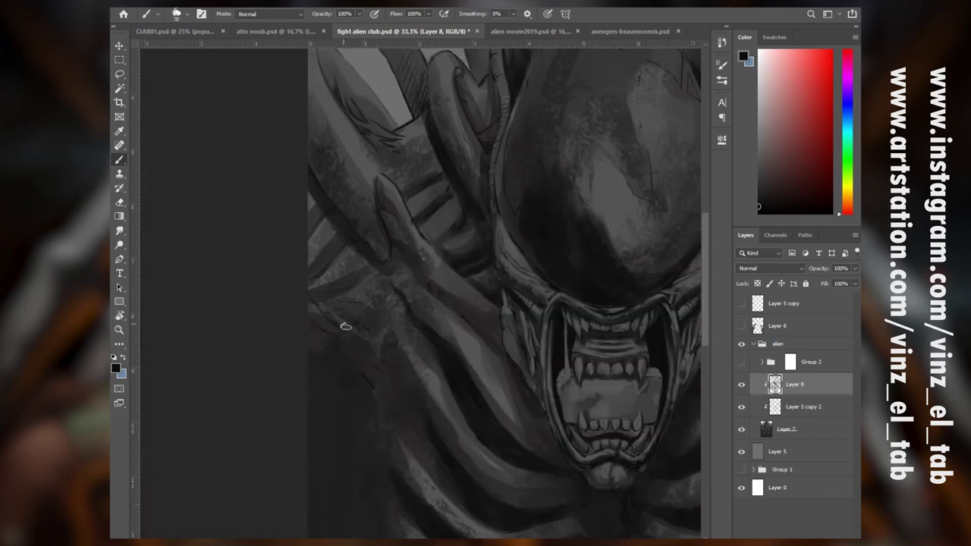
pyautogui.moveTo(394, 292)
pyautogui.mouseDown()
pyautogui.moveTo(357, 342)
pyautogui.moveTo(315, 365)
pyautogui.moveTo(404, 382)
pyautogui.moveTo(397, 337)
pyautogui.moveTo(366, 321)
pyautogui.moveTo(390, 217)
pyautogui.moveTo(480, 299)
pyautogui.mouseUp()
pyautogui.keyDown('alt'); pyautogui.click(404, 382); pyautogui.keyUp('alt')
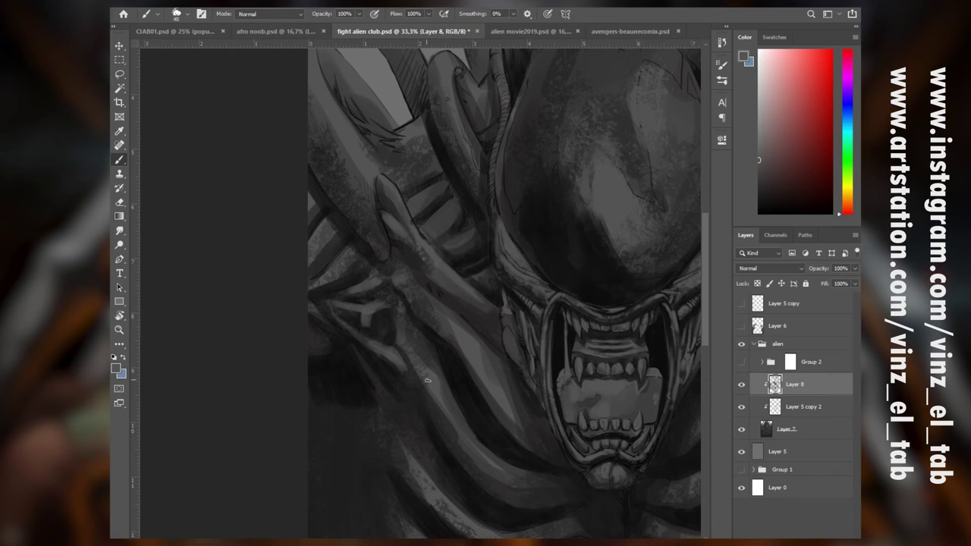
# Enlarge the brush to 125 px, sample near-black, and paint broad shadows below the left shoulder and beside the ribs
pyautogui.press(']')
pyautogui.press(']')
pyautogui.press(']')
pyautogui.press(']')
pyautogui.press(']')
pyautogui.press(']')
pyautogui.press(']')
pyautogui.press(']')
pyautogui.press(']')
pyautogui.keyDown('alt'); pyautogui.click(355, 383); pyautogui.keyUp('alt')
pyautogui.moveTo(442, 508); pyautogui.dragTo(405, 336)
pyautogui.moveTo(355, 243); pyautogui.dragTo(402, 405)
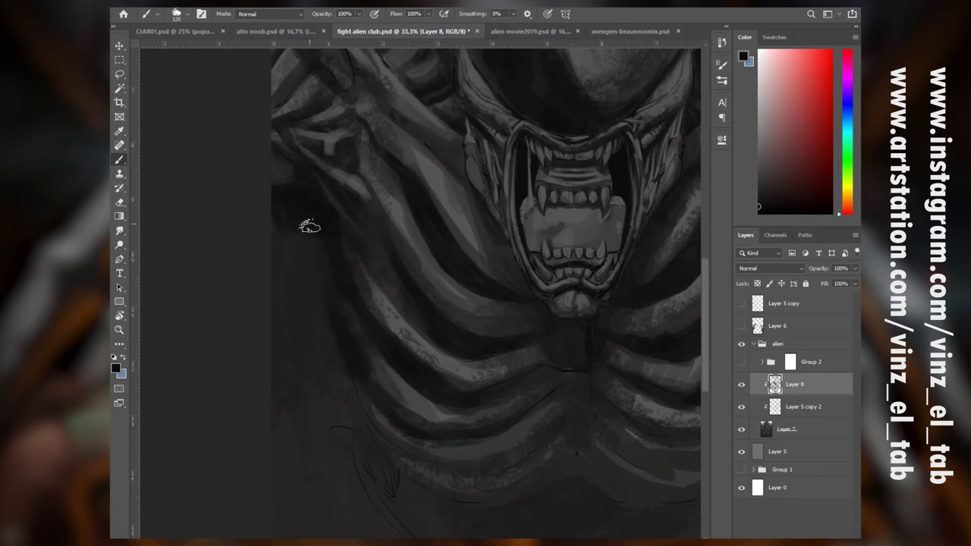
# Paint near-black shadows down the torso's left side and across the lower ribs, reducing the brush to 75 px
pyautogui.moveTo(306, 221)
pyautogui.mouseDown()
pyautogui.moveTo(382, 514)
pyautogui.moveTo(354, 425)
pyautogui.moveTo(280, 381)
pyautogui.moveTo(322, 499)
pyautogui.mouseUp()
pyautogui.moveTo(323, 500)
pyautogui.mouseDown()
pyautogui.moveTo(246, 321)
pyautogui.moveTo(189, 347)
pyautogui.moveTo(207, 291)
pyautogui.mouseUp()
pyautogui.moveTo(264, 264)
pyautogui.mouseDown()
pyautogui.moveTo(440, 440)
pyautogui.moveTo(263, 253)
pyautogui.moveTo(365, 379)
pyautogui.moveTo(387, 284)
pyautogui.moveTo(437, 294)
pyautogui.moveTo(420, 337)
pyautogui.moveTo(519, 291)
pyautogui.moveTo(295, 249)
pyautogui.moveTo(526, 192)
pyautogui.moveTo(499, 215)
pyautogui.moveTo(501, 260)
pyautogui.moveTo(530, 316)
pyautogui.moveTo(509, 427)
pyautogui.moveTo(387, 395)
pyautogui.moveTo(498, 407)
pyautogui.moveTo(520, 353)
pyautogui.moveTo(325, 366)
pyautogui.moveTo(357, 428)
pyautogui.moveTo(532, 340)
pyautogui.moveTo(607, 129)
pyautogui.moveTo(610, 218)
pyautogui.moveTo(584, 320)
pyautogui.moveTo(515, 463)
pyautogui.moveTo(439, 422)
pyautogui.moveTo(436, 326)
pyautogui.moveTo(383, 345)
pyautogui.moveTo(355, 338)
pyautogui.moveTo(243, 364)
pyautogui.moveTo(239, 349)
pyautogui.moveTo(329, 450)
pyautogui.moveTo(293, 333)
pyautogui.moveTo(387, 290)
pyautogui.moveTo(499, 320)
pyautogui.moveTo(623, 259)
pyautogui.moveTo(493, 433)
pyautogui.moveTo(577, 411)
pyautogui.moveTo(679, 296)
pyautogui.moveTo(687, 236)
pyautogui.moveTo(618, 276)
pyautogui.mouseUp()
pyautogui.moveTo(248, 389)
pyautogui.mouseDown()
pyautogui.moveTo(511, 414)
pyautogui.moveTo(453, 392)
pyautogui.moveTo(423, 309)
pyautogui.moveTo(332, 307)
pyautogui.moveTo(433, 271)
pyautogui.moveTo(386, 137)
pyautogui.moveTo(412, 147)
pyautogui.moveTo(343, 123)
pyautogui.moveTo(475, 123)
pyautogui.moveTo(443, 220)
pyautogui.moveTo(491, 101)
pyautogui.moveTo(499, 273)
pyautogui.moveTo(479, 253)
pyautogui.moveTo(518, 350)
pyautogui.mouseUp()
pyautogui.rightClick(455, 266)
pyautogui.click(536, 284)
pyautogui.moveTo(306, 252); pyautogui.dragTo(310, 353)
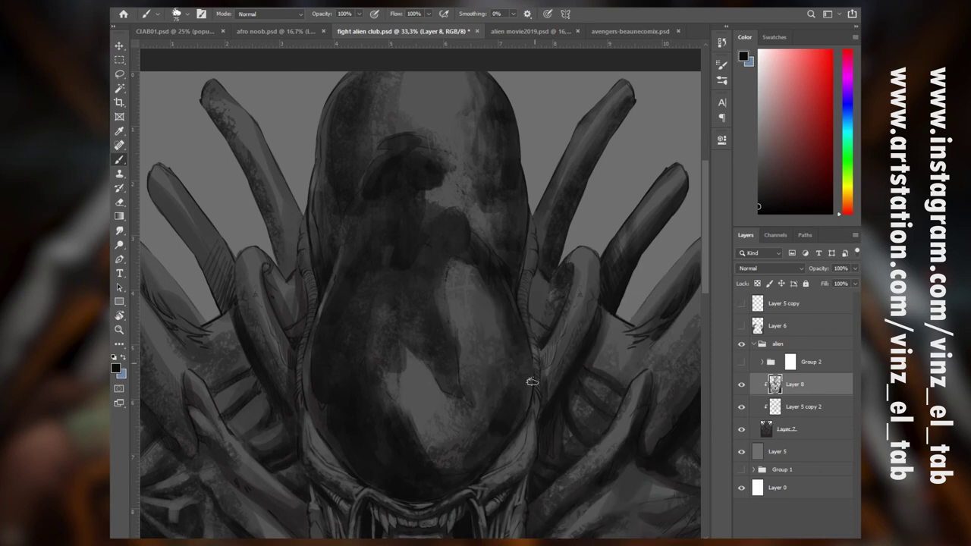
# Darken the skull's right edge, then the creases beside the skull and right tube base with a 28 px brush
pyautogui.moveTo(532, 381); pyautogui.dragTo(527, 223)
pyautogui.rightClick(365, 304)
pyautogui.click(429, 286)
pyautogui.moveTo(310, 265); pyautogui.dragTo(315, 294)
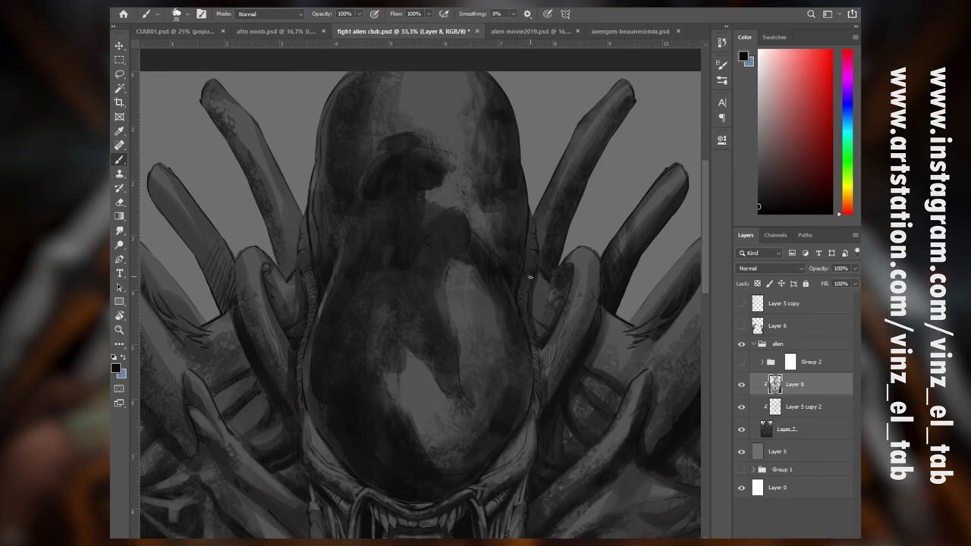
pyautogui.moveTo(539, 236); pyautogui.dragTo(549, 193)
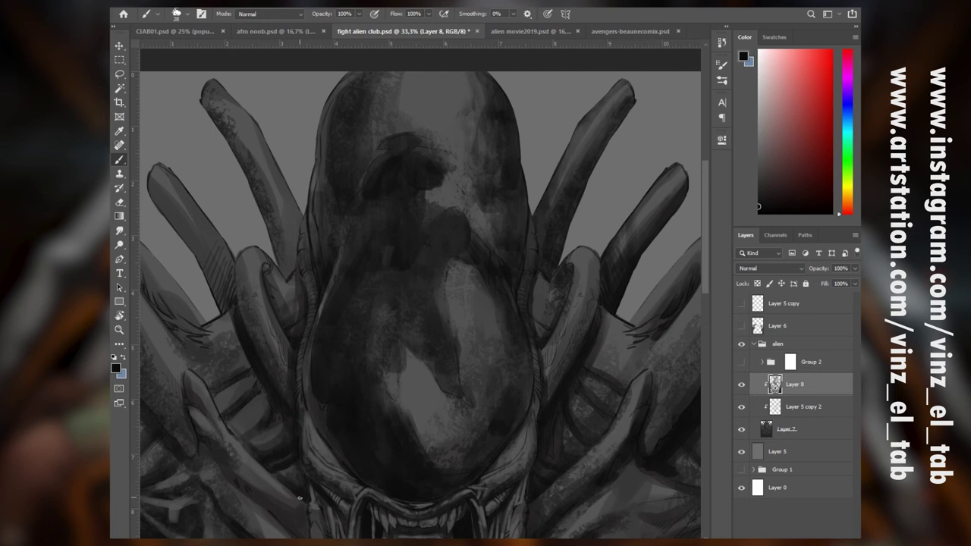
# Duplicate Layer 8, Layer 5 copy 2 and Layer 7, and merge the duplicates into one layer
pyautogui.keyDown('shift'); pyautogui.click(820, 434); pyautogui.keyUp('shift')
pyautogui.rightClick(825, 432)
pyautogui.click(774, 188)
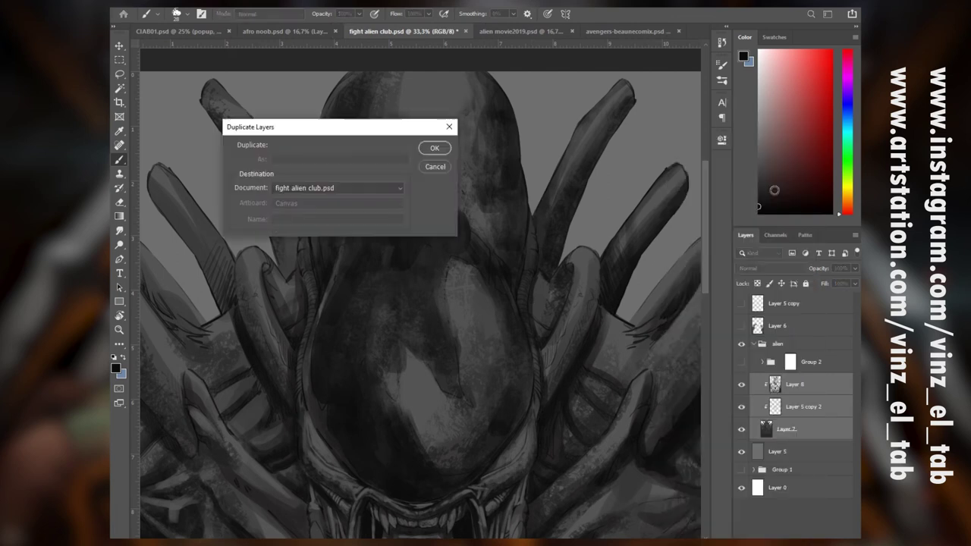
pyautogui.press('Return')
pyautogui.hotkey('ctrl', 'e')
# Smudge the skull's lower highlight with a 100 px Smudge tool on the merged copy
pyautogui.hotkey('ctrl', '-')
pyautogui.click(119, 230)
pyautogui.rightClick(418, 392)
pyautogui.moveTo(503, 283); pyautogui.dragTo(512, 284)
pyautogui.moveTo(412, 380); pyautogui.dragTo(431, 390)
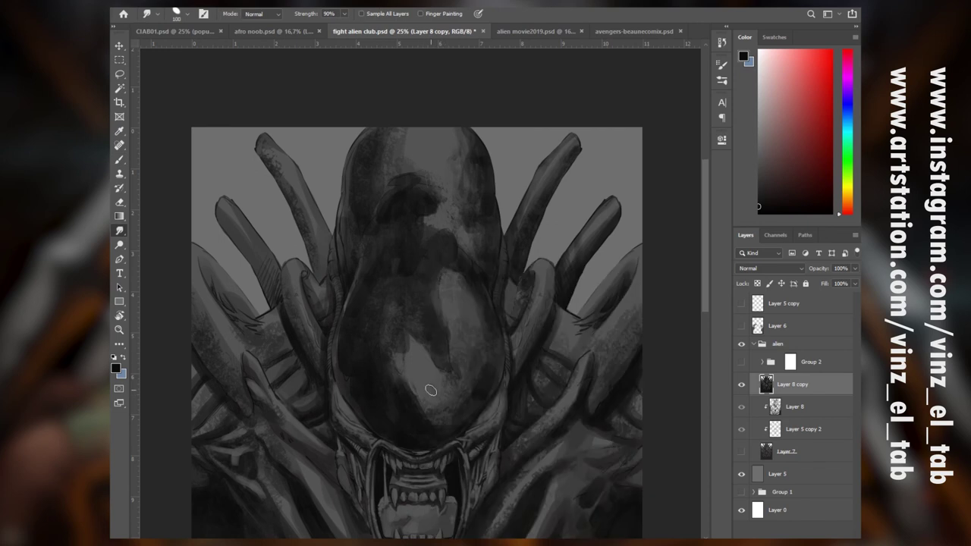
# Try Kyle's Spatter brush tips for blending the skull's lower highlight, and return to the Smudge tool
pyautogui.rightClick(430, 390)
pyautogui.click(449, 370)
pyautogui.click(535, 389)
pyautogui.click(589, 389)
pyautogui.click(414, 382)
pyautogui.rightClick(411, 389)
pyautogui.click(516, 388)
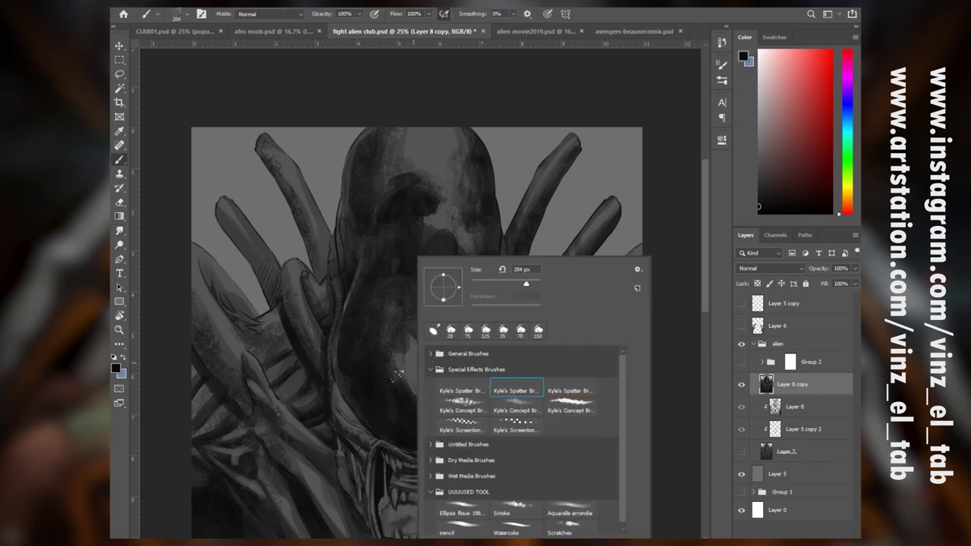
pyautogui.click(119, 231)
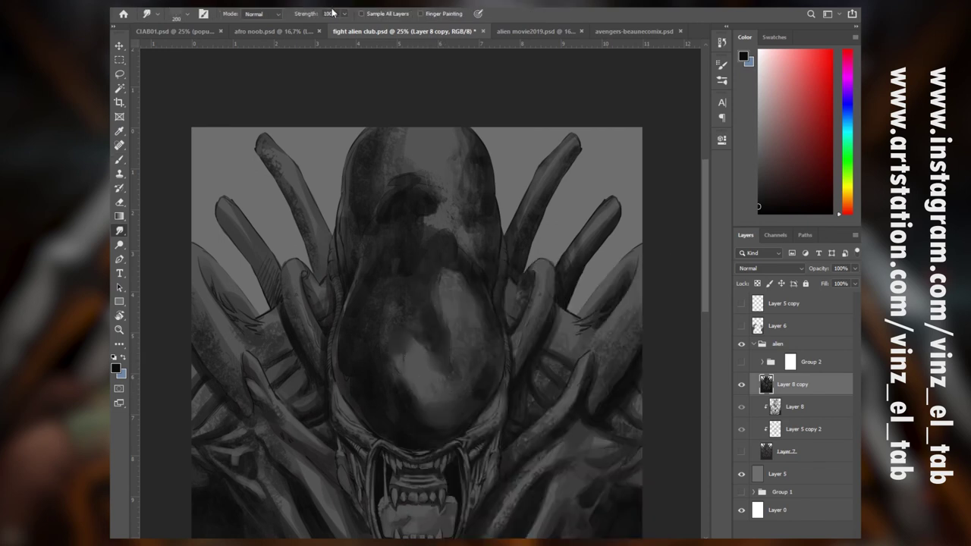
# Set the Smudge strength to 68% and size to 500 px, and blend the upper skull and right shoulder
pyautogui.moveTo(344, 13); pyautogui.dragTo(328, 28)
pyautogui.press(']')
pyautogui.press(']')
pyautogui.press(']')
pyautogui.press(']')
pyautogui.moveTo(434, 215)
pyautogui.mouseDown()
pyautogui.moveTo(392, 163)
pyautogui.moveTo(392, 182)
pyautogui.mouseUp()
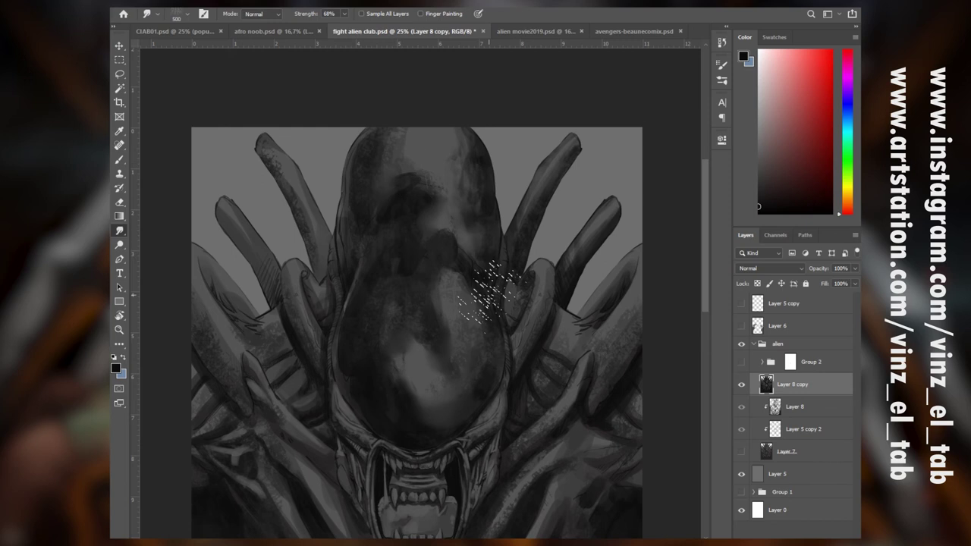
pyautogui.moveTo(605, 276); pyautogui.dragTo(584, 326)
pyautogui.moveTo(580, 357); pyautogui.dragTo(529, 441)
# Reduce the Smudge strength to 37% and size to 200 px, and blend the right shoulder, ribs and left back tubes
pyautogui.moveTo(345, 13); pyautogui.dragTo(328, 28)
pyautogui.press('[')
pyautogui.press('[')
pyautogui.press('[')
pyautogui.press('[')
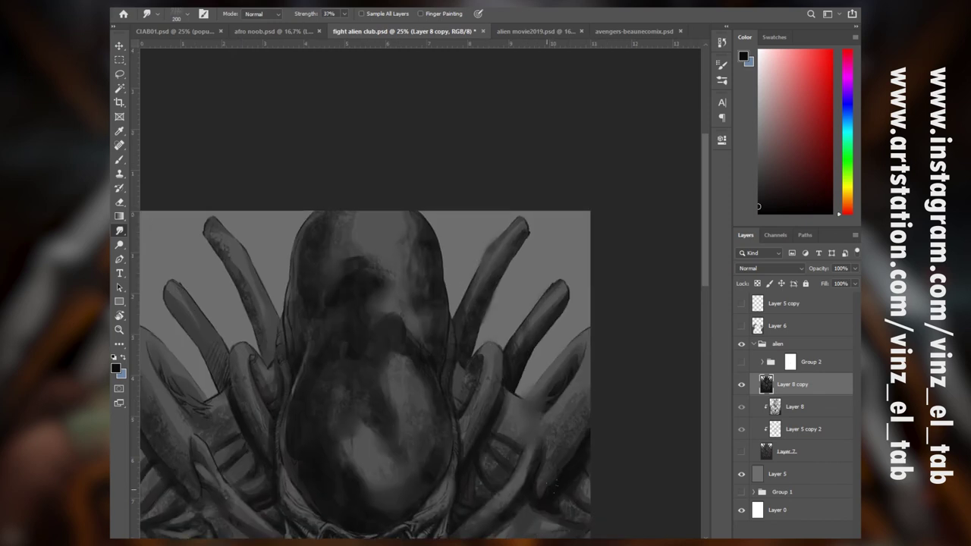
pyautogui.moveTo(550, 487); pyautogui.dragTo(541, 255)
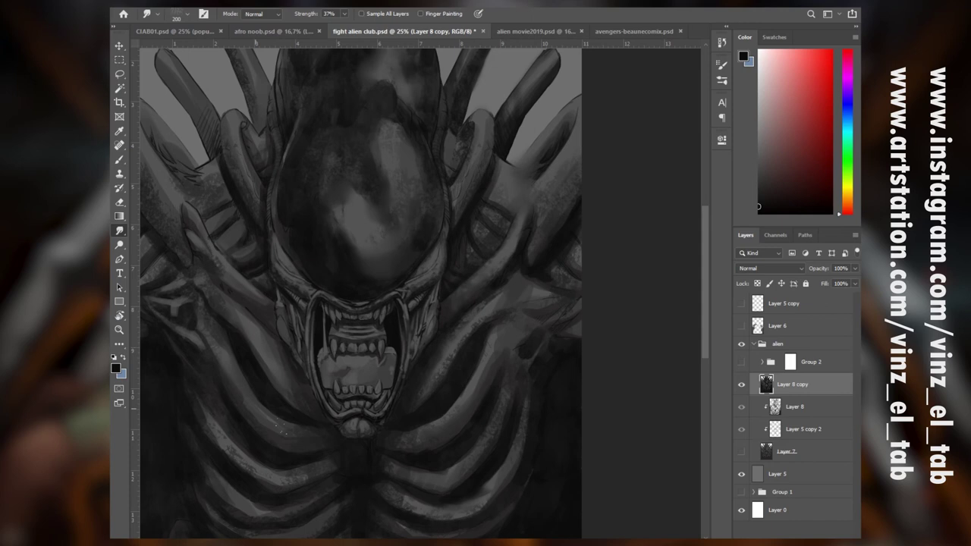
pyautogui.moveTo(203, 364); pyautogui.dragTo(296, 472)
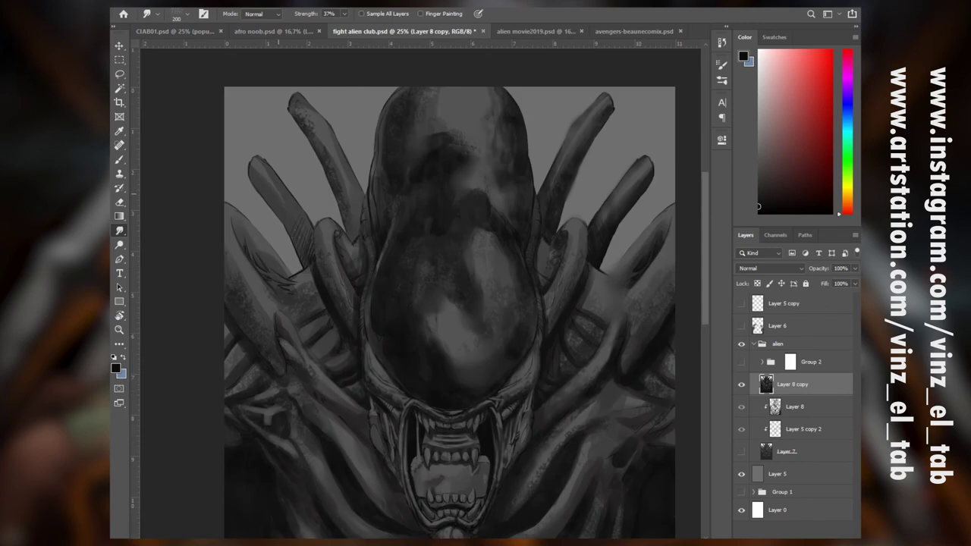
pyautogui.moveTo(312, 199); pyautogui.dragTo(353, 144)
# Choose the soft Ellipse floue brush at 1985 px and darken the lower torso and ribs with near-black
pyautogui.press('b')
pyautogui.rightClick(517, 379)
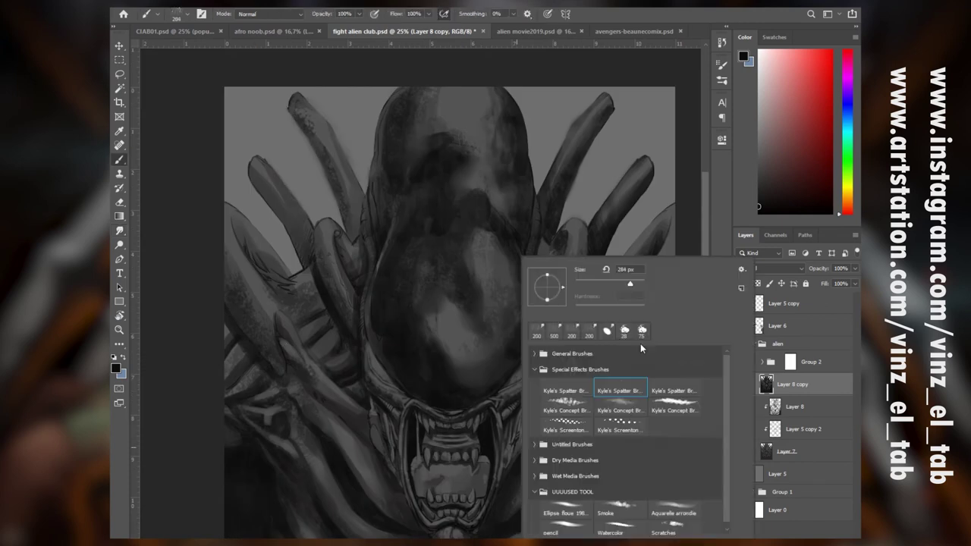
pyautogui.doubleClick(642, 343)
pyautogui.rightClick(501, 402)
pyautogui.press('Escape')
pyautogui.press('r')
pyautogui.press('b')
pyautogui.rightClick(485, 442)
pyautogui.doubleClick(534, 507)
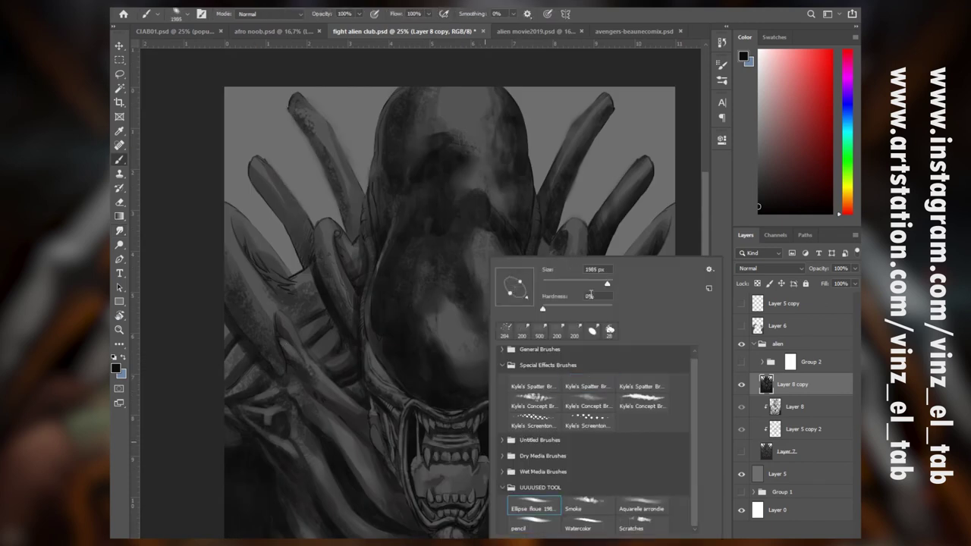
pyautogui.moveTo(486, 524); pyautogui.dragTo(488, 243)
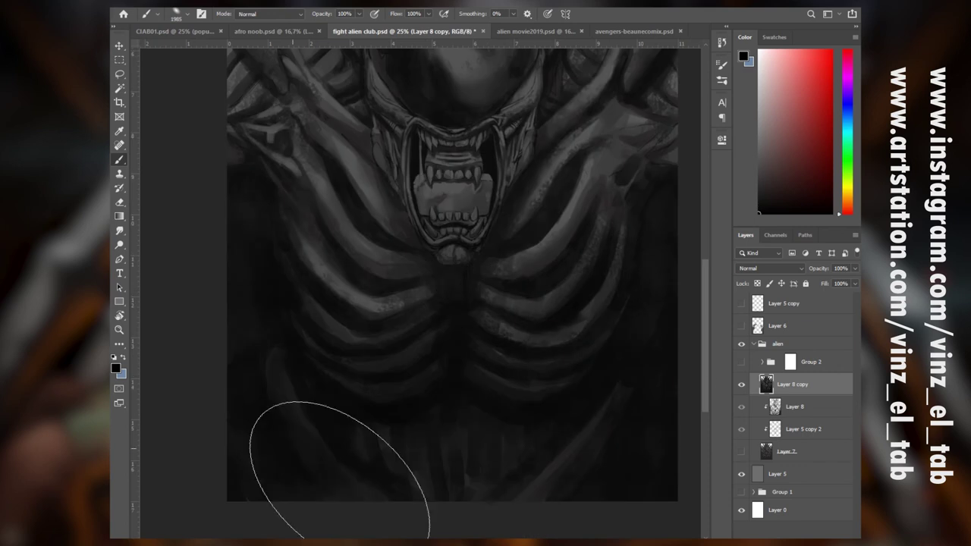
# Reduce the soft brush to 700 px and shade the shoulders and the areas beside the skull
pyautogui.scroll(5, 577, 402)
pyautogui.press('[')
pyautogui.press('[')
pyautogui.press('[')
pyautogui.press('[')
pyautogui.press('[')
pyautogui.press('[')
pyautogui.press('[')
pyautogui.press('[')
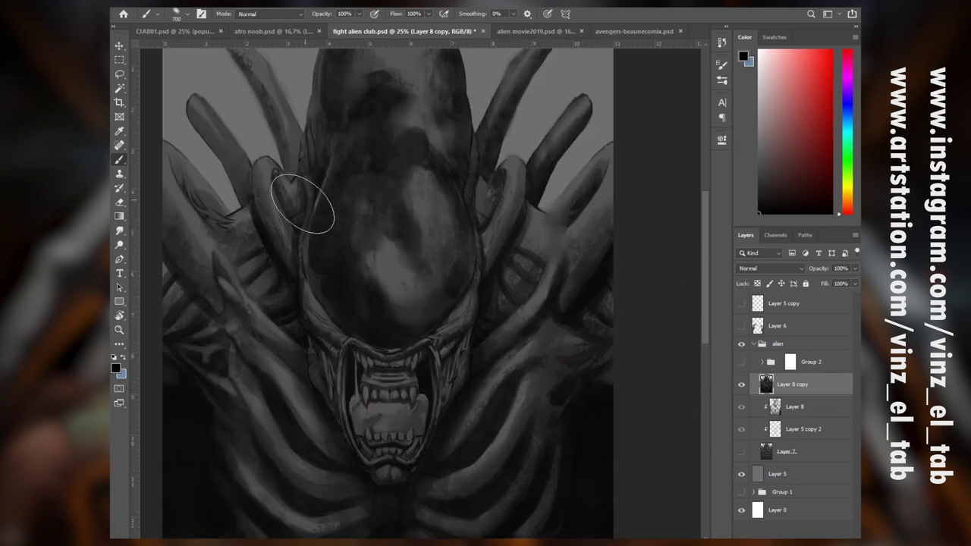
# Reduce the soft brush to 200 px and deepen the shadows along the back tubes and skull edges
pyautogui.scroll(3, 304, 195)
pyautogui.press('[')
pyautogui.press('[')
pyautogui.press('[')
pyautogui.press('[')
pyautogui.press('[')
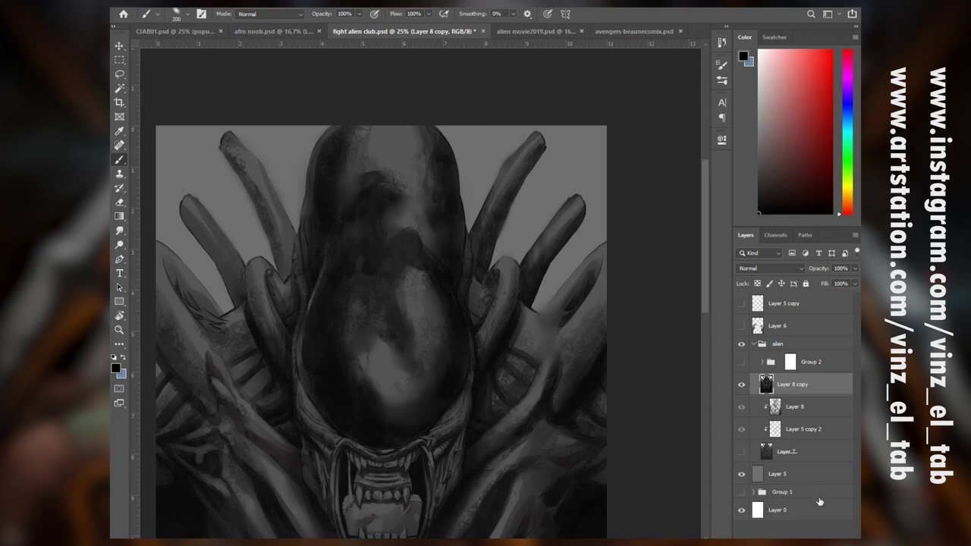
# Add a new layer clipped to the merged copy, and softly shade the left shoulder and left back tubes at up to 500 px
pyautogui.hotkey('ctrl', 'shift', 'alt', 'n')
pyautogui.hotkey('ctrl', 'alt', 'g')
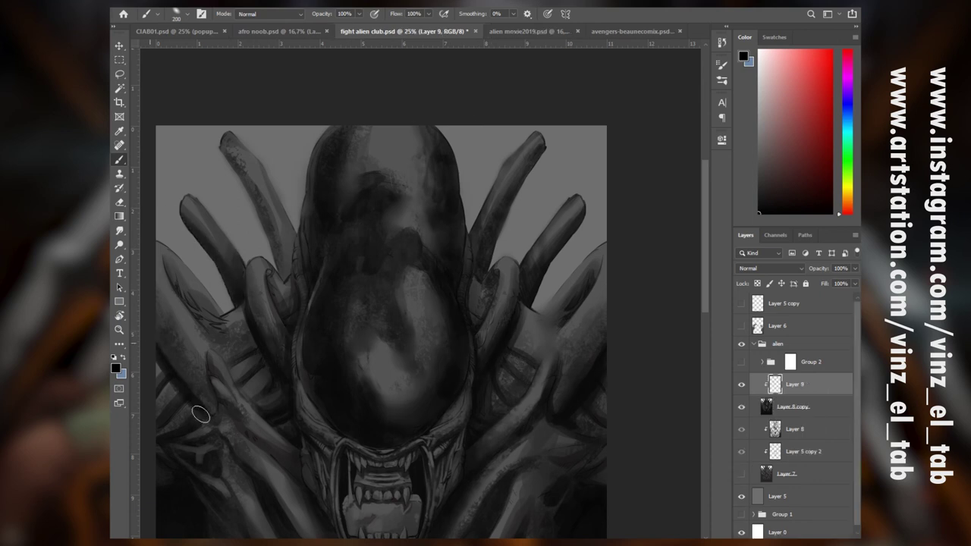
pyautogui.moveTo(152, 355); pyautogui.dragTo(195, 407)
pyautogui.press(']')
pyautogui.press(']')
pyautogui.press(']')
pyautogui.press(']')
pyautogui.moveTo(211, 218); pyautogui.dragTo(234, 240)
pyautogui.moveTo(244, 168)
pyautogui.mouseDown()
pyautogui.moveTo(278, 236)
pyautogui.moveTo(291, 212)
pyautogui.mouseUp()
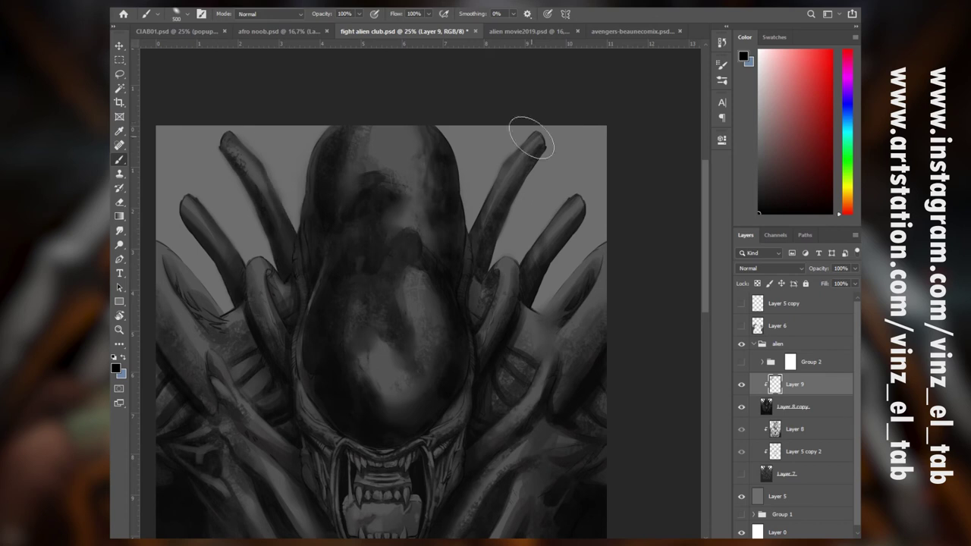
# Softly shade the right back tubes and right ribs, and toggle the new layer's visibility to compare
pyautogui.moveTo(532, 139); pyautogui.dragTo(455, 228)
pyautogui.moveTo(438, 448); pyautogui.dragTo(518, 400)
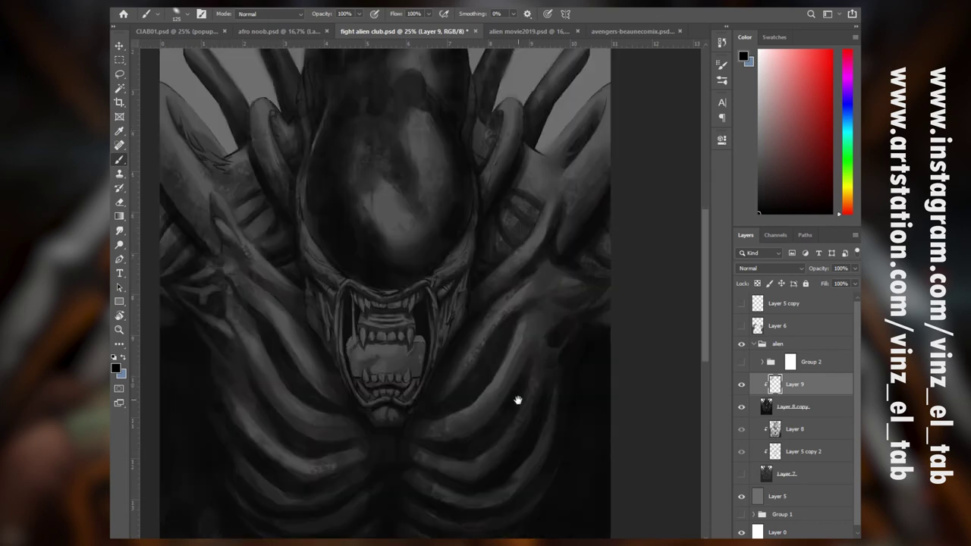
pyautogui.click(741, 386)
pyautogui.click(741, 385)
pyautogui.moveTo(586, 273); pyautogui.dragTo(594, 369)
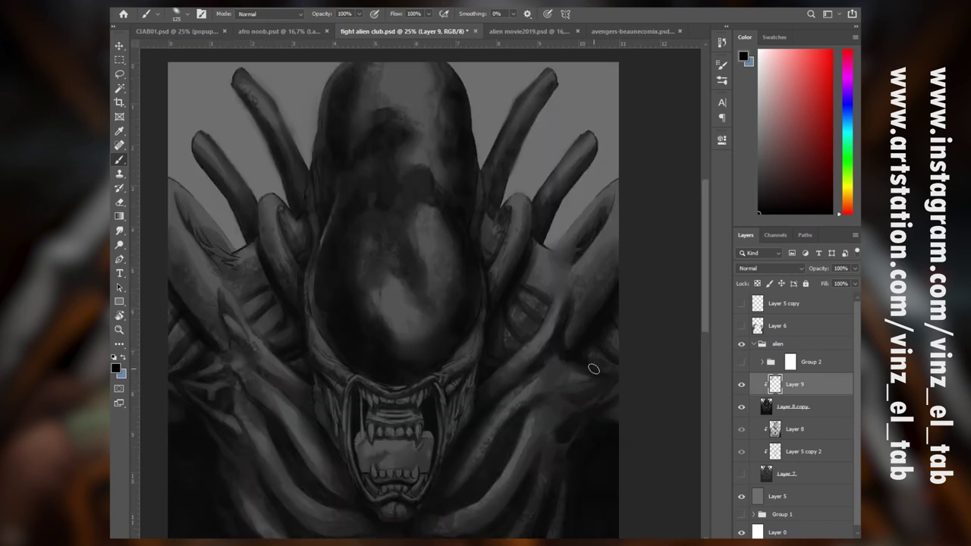
# Choose the pencil brush at 50 px and paint lighter details on the shoulder bones with sampled greys
pyautogui.rightClick(595, 283)
pyautogui.click(622, 521)
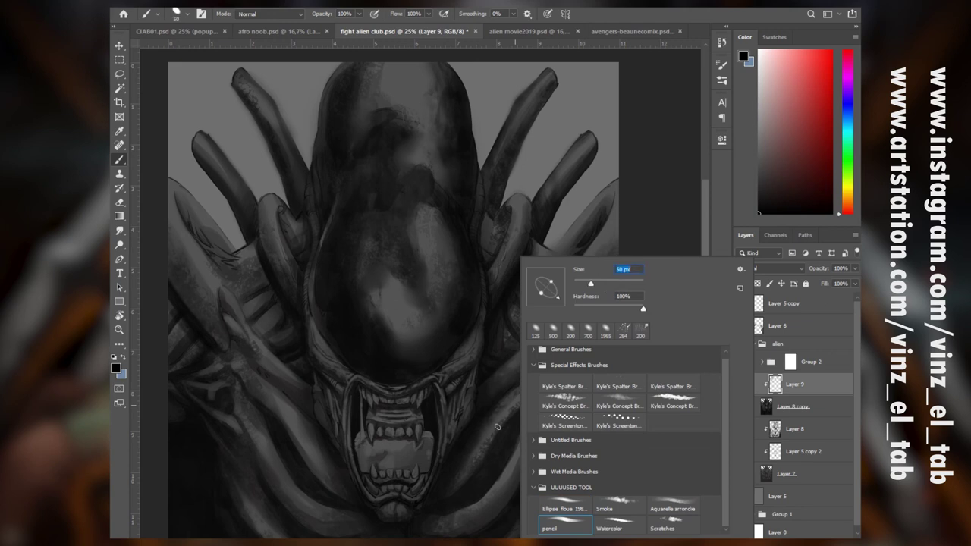
pyautogui.press('Return')
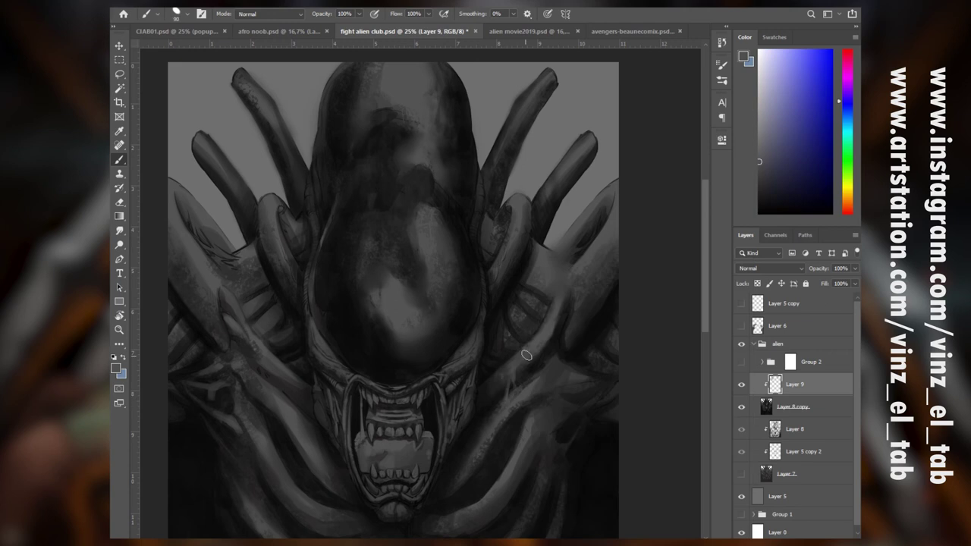
pyautogui.keyDown('alt'); pyautogui.click(506, 202); pyautogui.keyUp('alt')
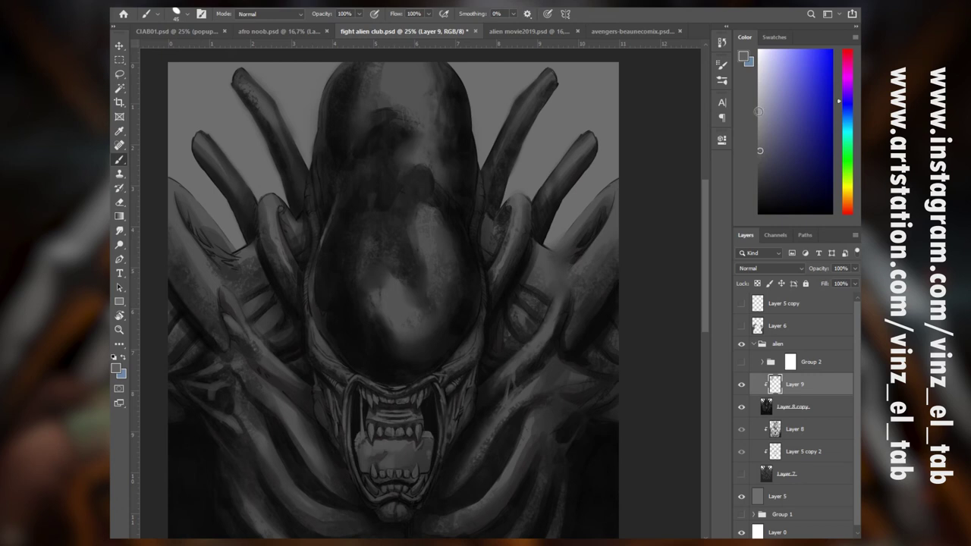
# Pick a lighter grey, enlarge the pencil brush, and paint bright reflections on the lower, upper and left skull
pyautogui.click(761, 126)
pyautogui.press(']')
pyautogui.press(']')
pyautogui.press(']')
pyautogui.press(']')
pyautogui.press(']')
pyautogui.press(']')
pyautogui.press(']')
pyautogui.press(']')
pyautogui.press(']')
pyautogui.press(']')
pyautogui.press(']')
pyautogui.moveTo(399, 292)
pyautogui.mouseDown()
pyautogui.moveTo(441, 275)
pyautogui.moveTo(427, 216)
pyautogui.mouseUp()
pyautogui.moveTo(418, 148)
pyautogui.mouseDown()
pyautogui.moveTo(446, 192)
pyautogui.moveTo(405, 101)
pyautogui.mouseUp()
pyautogui.moveTo(368, 234); pyautogui.dragTo(367, 243)
pyautogui.moveTo(343, 202)
pyautogui.mouseDown()
pyautogui.moveTo(324, 255)
pyautogui.moveTo(350, 200)
pyautogui.mouseUp()
# Smudge the edges of the new skull reflections from the lower highlight up to the top of the skull
pyautogui.press('r')
pyautogui.moveTo(423, 301); pyautogui.dragTo(410, 297)
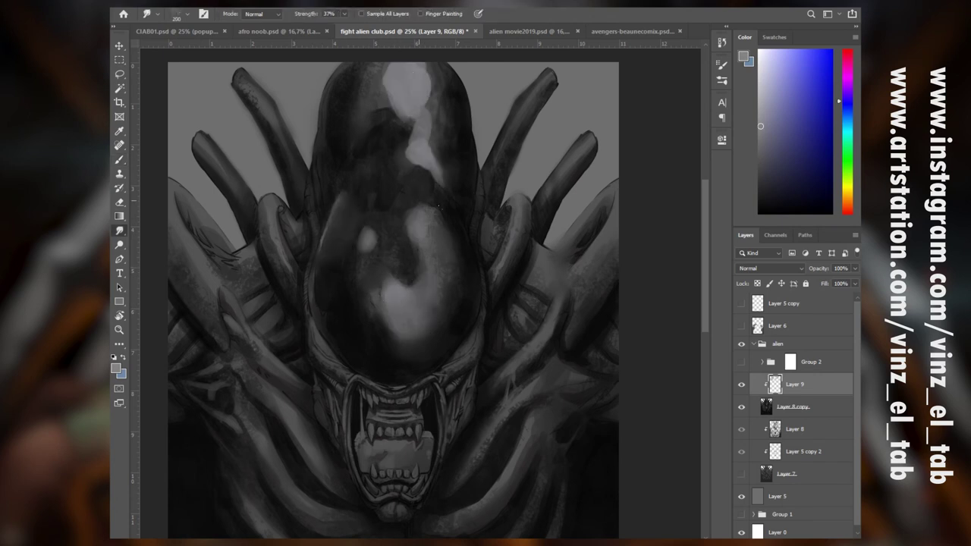
pyautogui.moveTo(434, 180); pyautogui.dragTo(417, 67)
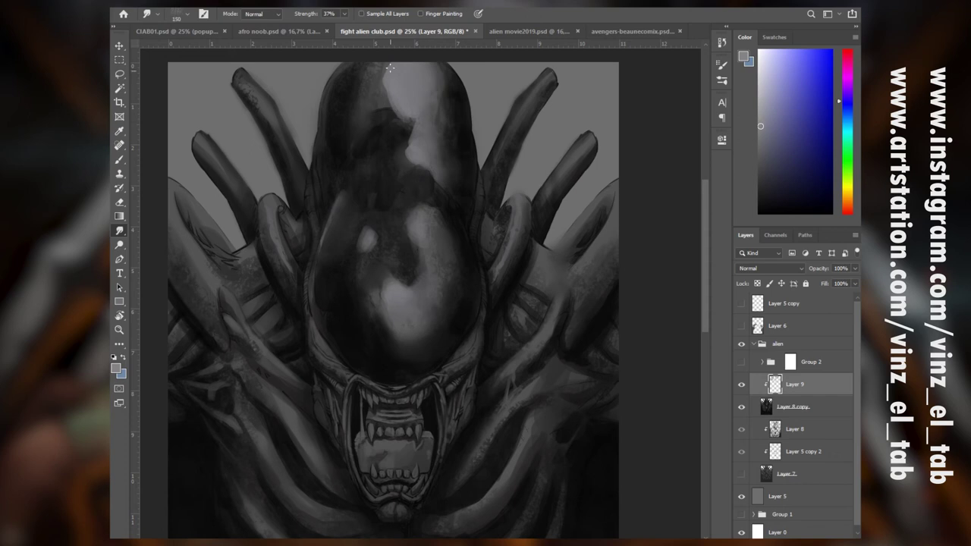
# Sample greys around the right brow ridge and paint fine highlights along it, switching to the Watercolor brush
pyautogui.press('b')
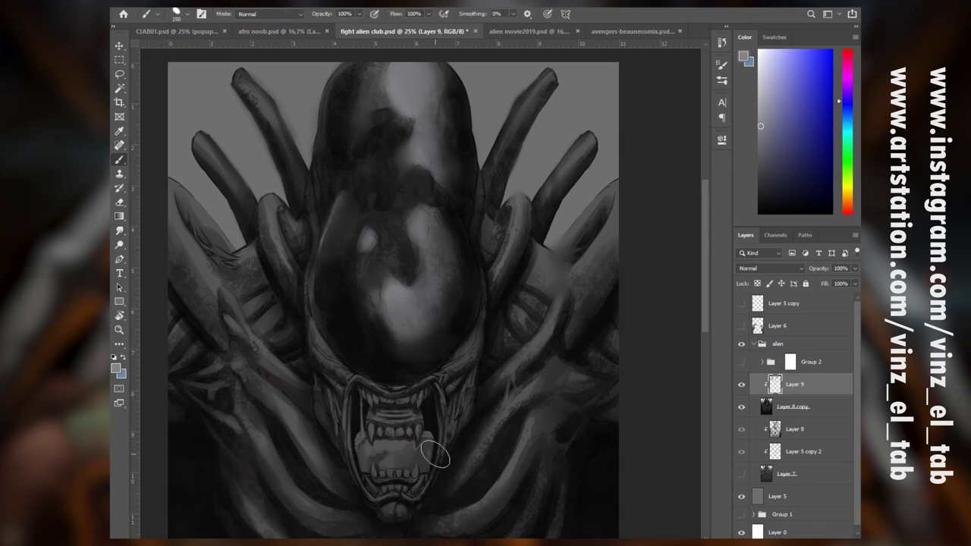
pyautogui.moveTo(513, 498); pyautogui.dragTo(526, 509)
pyautogui.hotkey('ctrl', '+')
pyautogui.hotkey('ctrl', '+')
pyautogui.keyDown('alt'); pyautogui.click(544, 351); pyautogui.keyUp('alt')
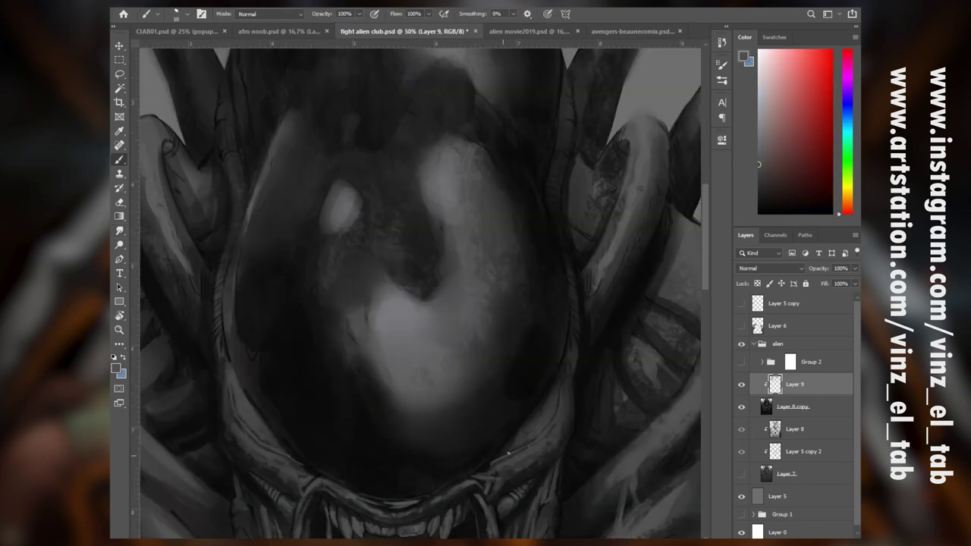
pyautogui.keyDown('alt'); pyautogui.click(535, 438); pyautogui.keyUp('alt')
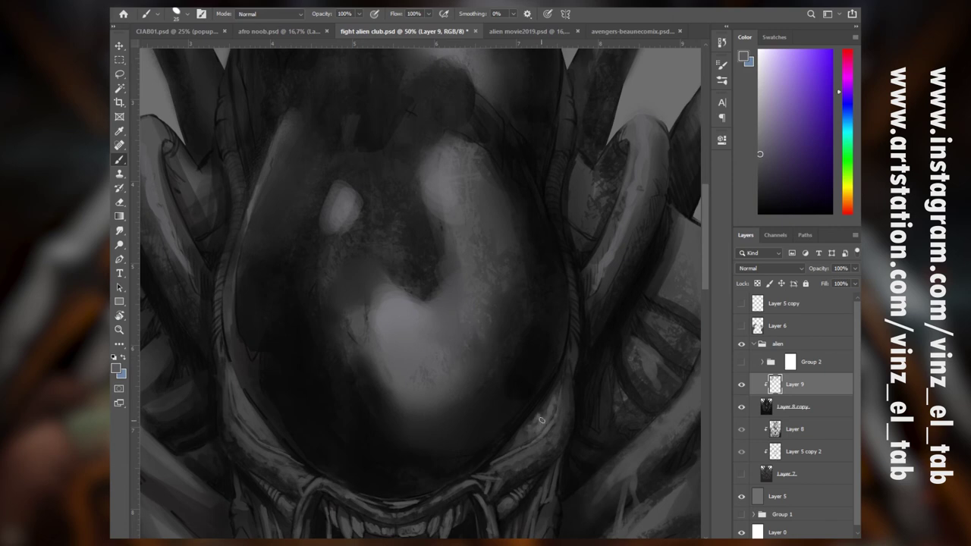
pyautogui.rightClick(502, 455)
pyautogui.click(608, 523)
pyautogui.click(439, 502)
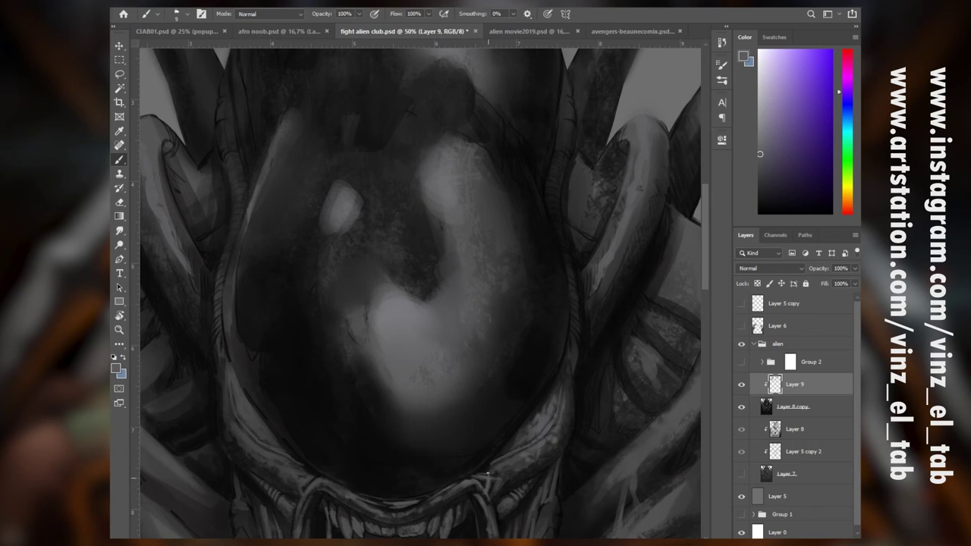
# Highlight the inner jaw's edges and the left brow ridge with sampled lighter greys
pyautogui.moveTo(533, 427); pyautogui.dragTo(550, 237)
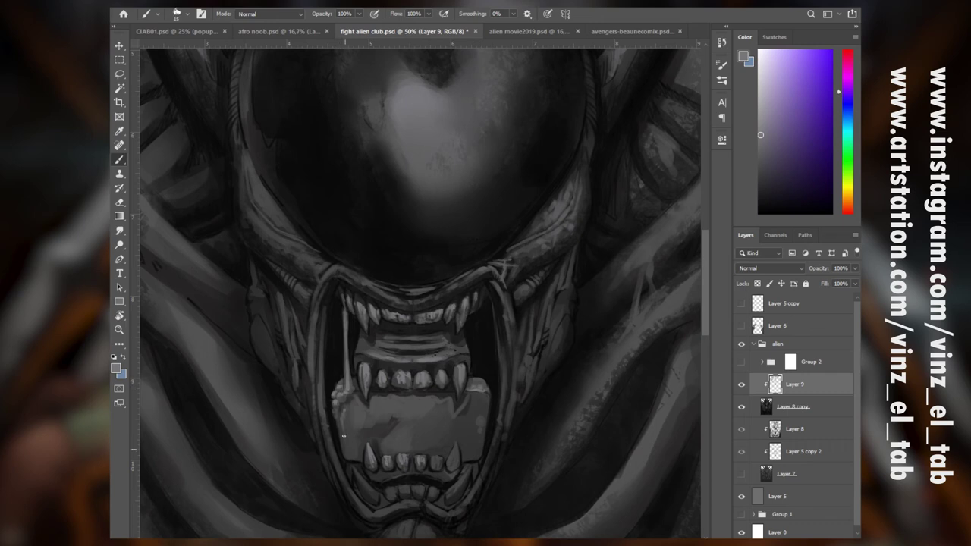
pyautogui.keyDown('alt'); pyautogui.click(463, 435); pyautogui.keyUp('alt')
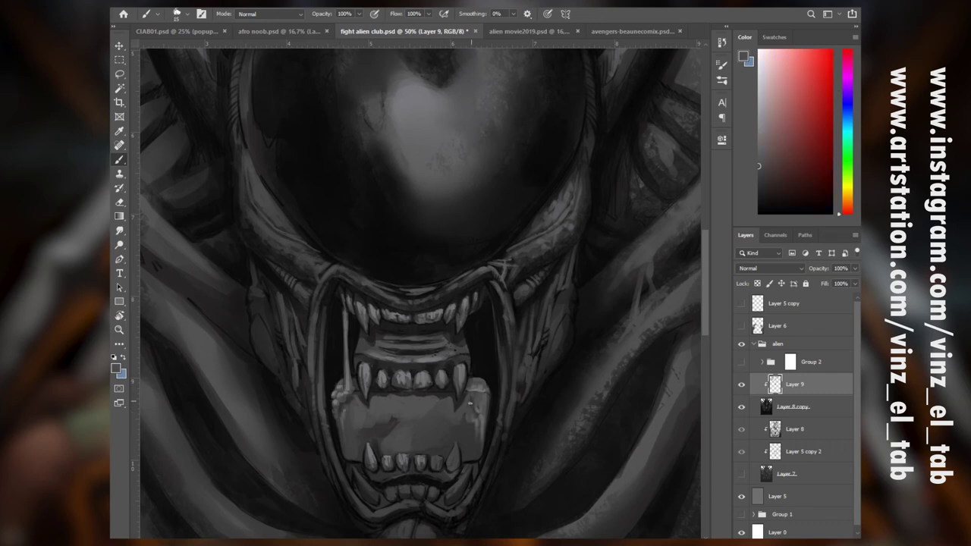
pyautogui.keyDown('alt'); pyautogui.click(320, 283); pyautogui.keyUp('alt')
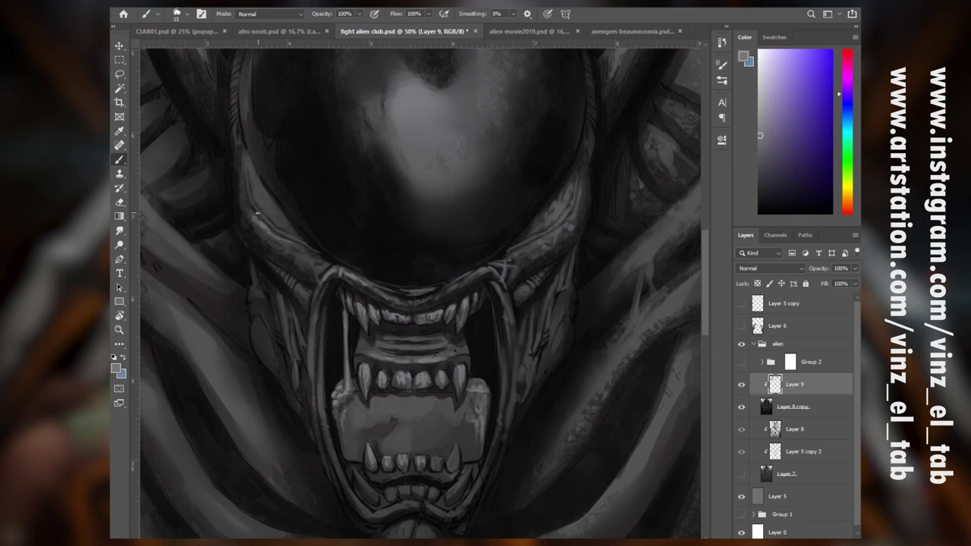
pyautogui.moveTo(264, 202); pyautogui.dragTo(273, 211)
# Enlarge the Watercolor brush and paint mottled texture at the upper edge of the skull's lower reflection
pyautogui.moveTo(417, 144); pyautogui.dragTo(418, 306)
pyautogui.rightClick(419, 305)
pyautogui.moveTo(481, 284); pyautogui.dragTo(484, 284)
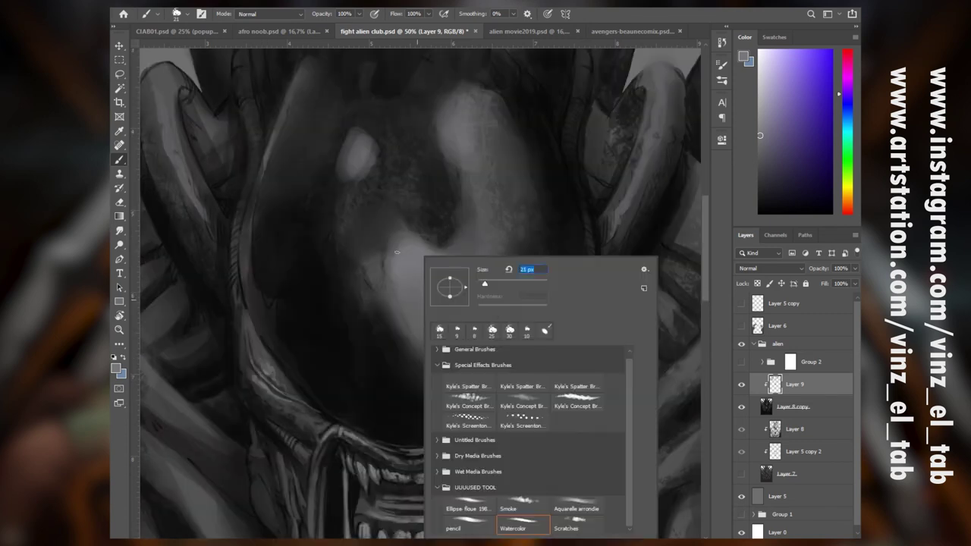
pyautogui.moveTo(396, 252); pyautogui.dragTo(407, 240)
pyautogui.moveTo(536, 161); pyautogui.dragTo(505, 311)
# Sample dark greys, enlarge the brush to 40 px, and paint over the upper edge of the skull's right reflection
pyautogui.keyDown('alt'); pyautogui.click(395, 215); pyautogui.keyUp('alt')
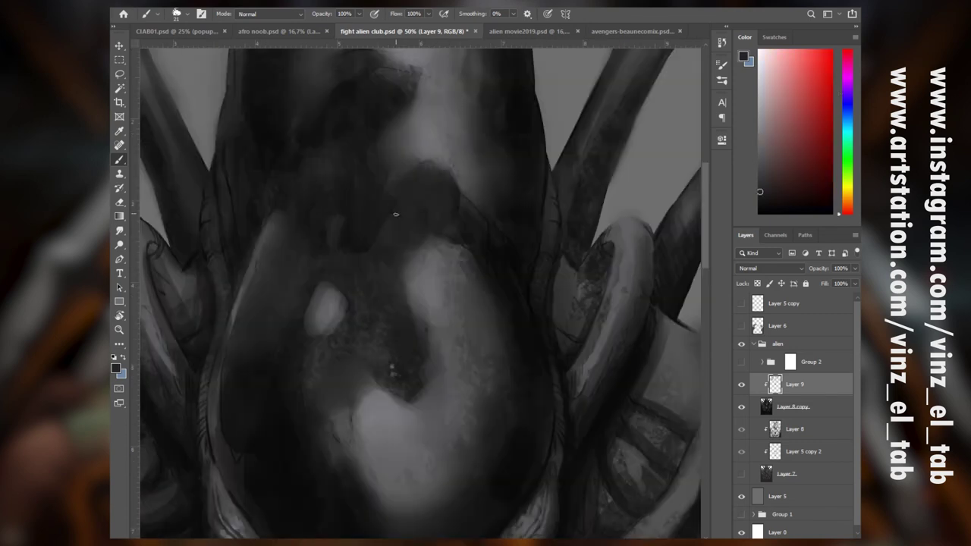
pyautogui.keyDown('alt'); pyautogui.click(420, 253); pyautogui.keyUp('alt')
pyautogui.press(']')
pyautogui.press(']')
pyautogui.press(']')
pyautogui.press(']')
pyautogui.moveTo(466, 245); pyautogui.dragTo(492, 273)
pyautogui.keyDown('alt'); pyautogui.click(487, 253); pyautogui.keyUp('alt')
pyautogui.moveTo(454, 229); pyautogui.dragTo(479, 270)
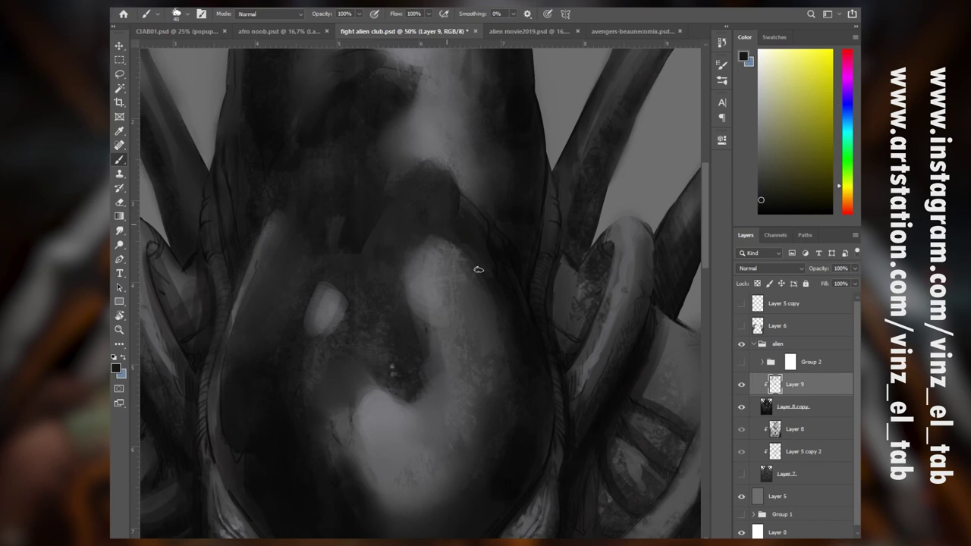
# Darken the right side of the skull around its reflection, then add fine ribbed grey detail along the left rim with a 15 px brush
pyautogui.moveTo(459, 182); pyautogui.dragTo(508, 282)
pyautogui.moveTo(432, 234); pyautogui.dragTo(500, 386)
pyautogui.press('[')
pyautogui.press('[')
pyautogui.press('[')
pyautogui.press('[')
pyautogui.press('[')
pyautogui.keyDown('alt'); pyautogui.click(286, 401); pyautogui.keyUp('alt')
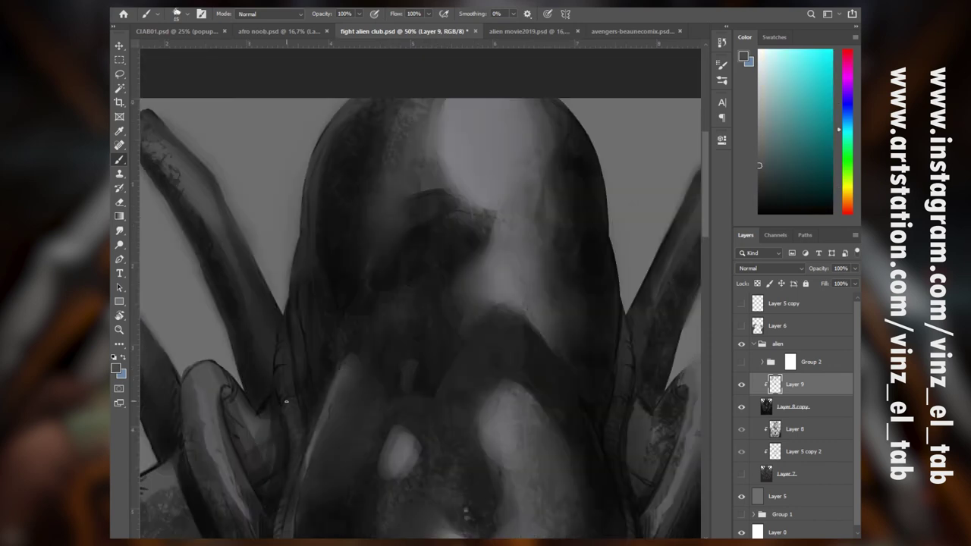
pyautogui.moveTo(288, 413); pyautogui.dragTo(361, 220)
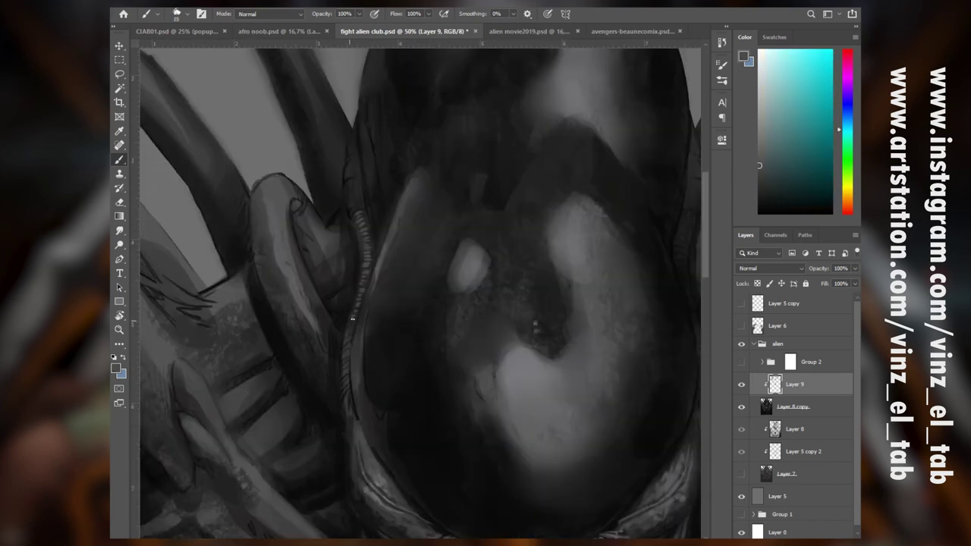
# Shade the curl of the left hooked tube in near-black and highlight its outer bend with a sampled mid grey
pyautogui.keyDown('alt'); pyautogui.click(336, 322); pyautogui.keyUp('alt')
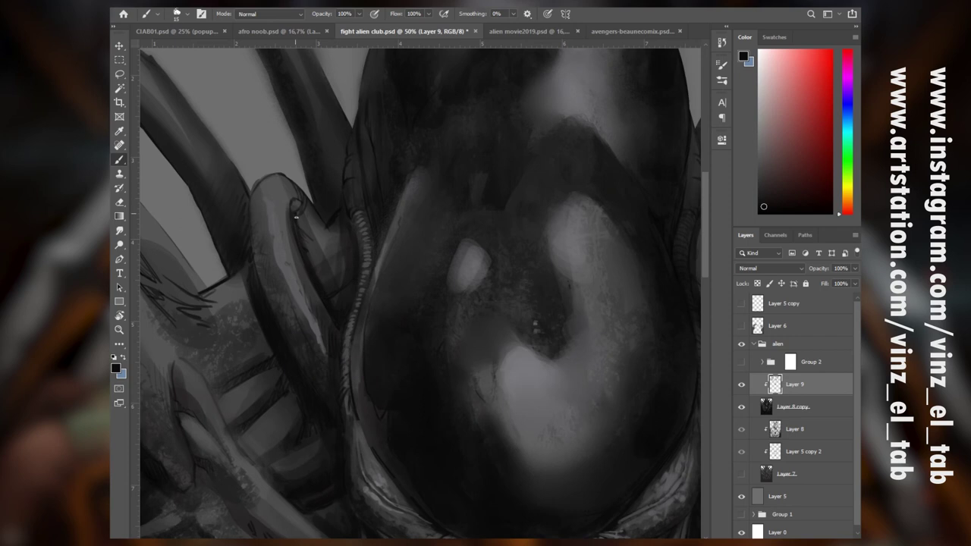
pyautogui.moveTo(300, 222)
pyautogui.mouseDown()
pyautogui.moveTo(323, 253)
pyautogui.moveTo(318, 237)
pyautogui.mouseUp()
pyautogui.keyDown('alt'); pyautogui.click(271, 195); pyautogui.keyUp('alt')
pyautogui.moveTo(284, 178); pyautogui.dragTo(259, 204)
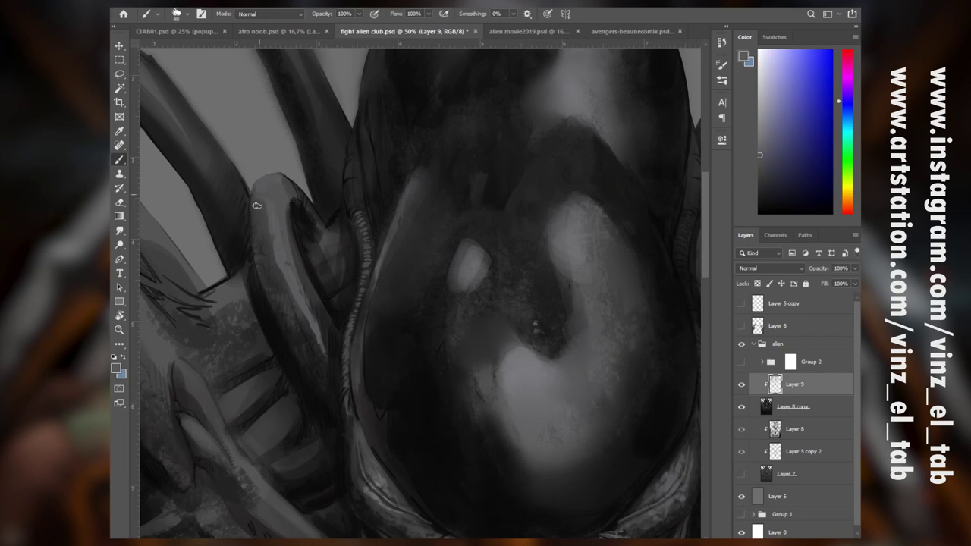
pyautogui.moveTo(258, 257); pyautogui.dragTo(305, 374)
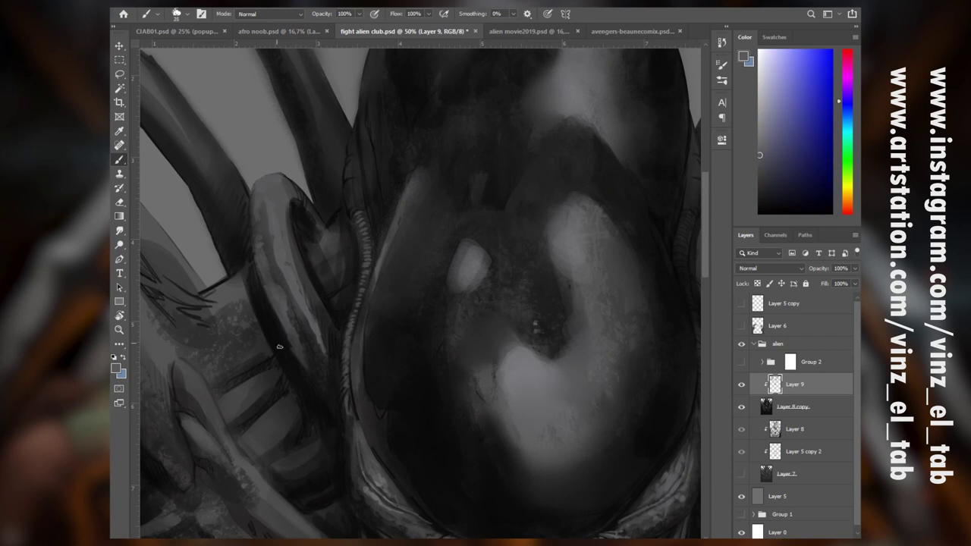
# Extend the ribbed highlights up the skull's left rim on Layer 9 with a sampled grey and a 10 px brush
pyautogui.press('r')
pyautogui.hotkey('alt', '[')
pyautogui.click(798, 388)
pyautogui.moveTo(480, 243)
pyautogui.mouseDown()
pyautogui.moveTo(451, 262)
pyautogui.moveTo(402, 456)
pyautogui.mouseUp()
pyautogui.press('b')
pyautogui.keyDown('alt'); pyautogui.click(301, 402); pyautogui.keyUp('alt')
pyautogui.moveTo(302, 406); pyautogui.dragTo(300, 388)
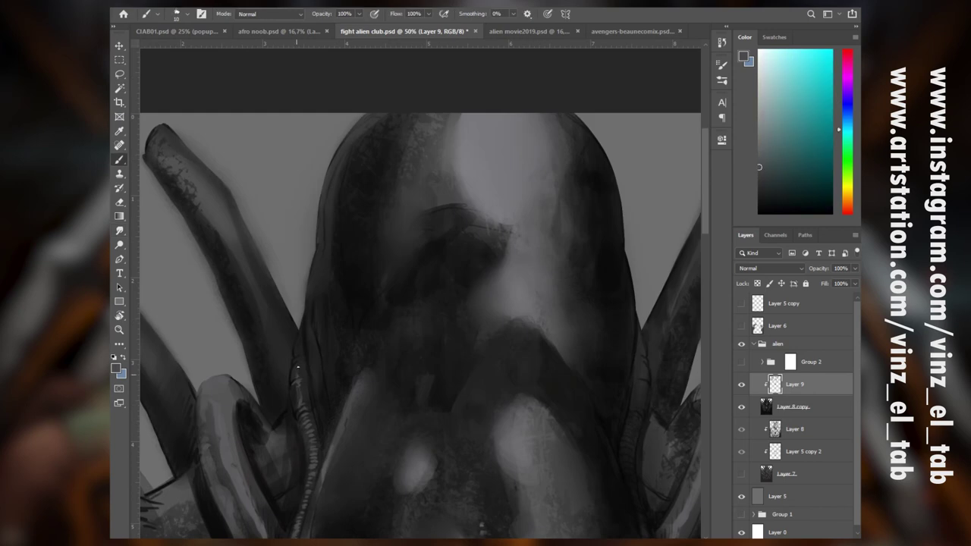
pyautogui.moveTo(337, 293); pyautogui.dragTo(423, 282)
# Darken and clean the outer edges of the two upper left tubes on Layer 8 copy with a sampled near-black
pyautogui.keyDown('alt'); pyautogui.click(236, 153); pyautogui.keyUp('alt')
pyautogui.hotkey('alt', '[')
pyautogui.moveTo(231, 144); pyautogui.dragTo(240, 119)
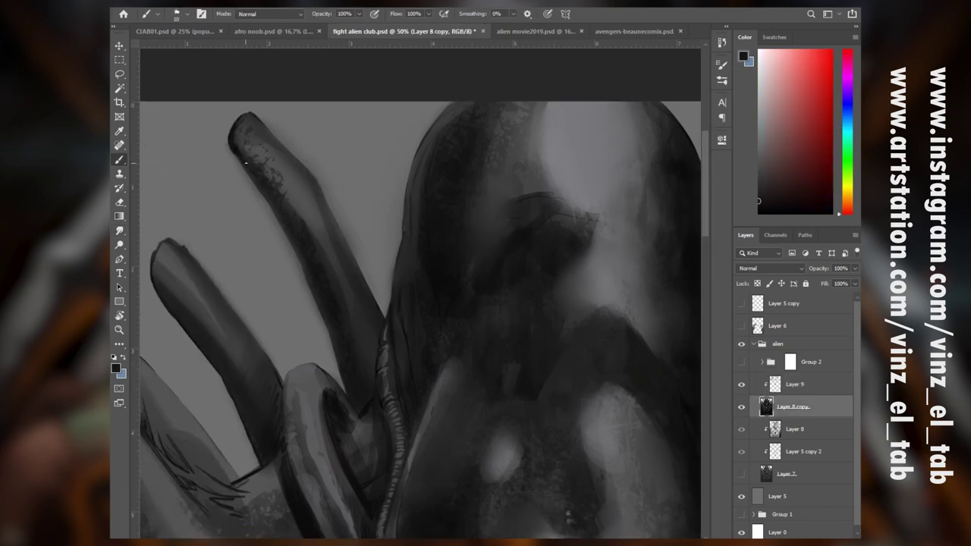
pyautogui.moveTo(245, 162)
pyautogui.mouseDown()
pyautogui.moveTo(364, 390)
pyautogui.moveTo(347, 353)
pyautogui.mouseUp()
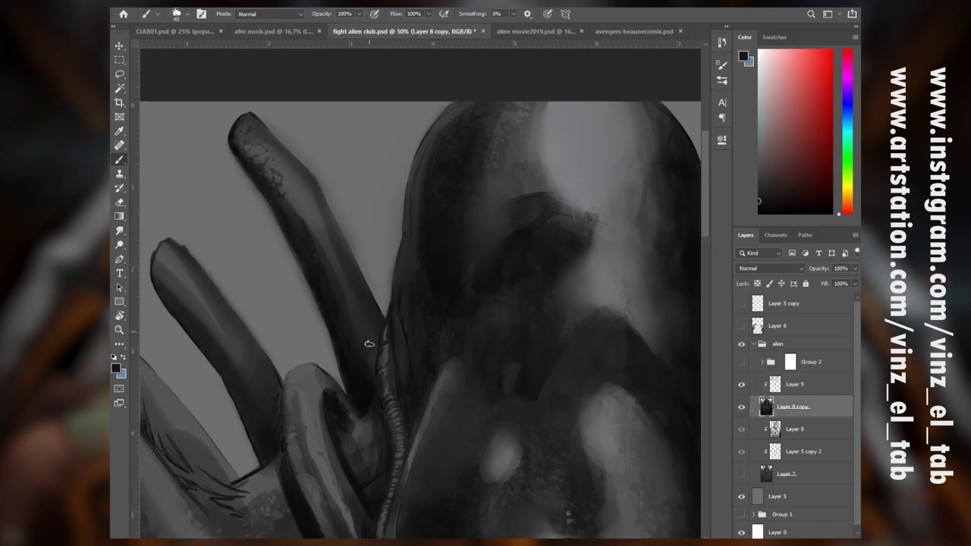
pyautogui.moveTo(271, 381); pyautogui.dragTo(197, 277)
pyautogui.moveTo(162, 299); pyautogui.dragTo(254, 444)
pyautogui.moveTo(155, 287)
pyautogui.mouseDown()
pyautogui.moveTo(157, 251)
pyautogui.moveTo(179, 307)
pyautogui.mouseUp()
# Texture the two upper left tubes on Layer 9 with lighter grey, using the Scratches brush at 70 px
pyautogui.keyDown('alt'); pyautogui.click(168, 258); pyautogui.keyUp('alt')
pyautogui.click(794, 383)
pyautogui.rightClick(235, 256)
pyautogui.click(390, 524)
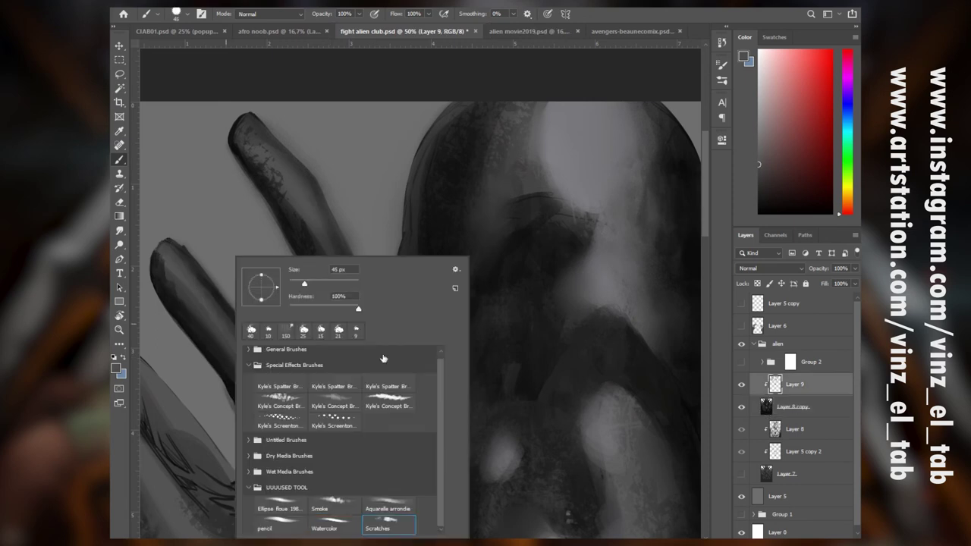
pyautogui.keyDown('alt'); pyautogui.click(564, 183); pyautogui.keyUp('alt')
pyautogui.moveTo(209, 302); pyautogui.dragTo(236, 351)
pyautogui.moveTo(306, 204); pyautogui.dragTo(336, 247)
pyautogui.moveTo(277, 156); pyautogui.dragTo(337, 276)
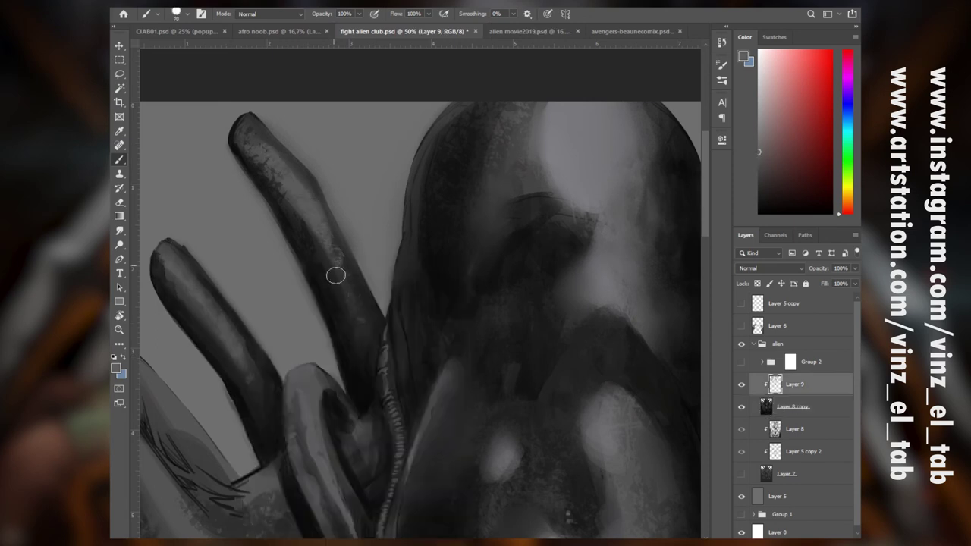
# Change the brush and roughen the left edges of the skull's lower and right reflections with mottled texture
pyautogui.moveTo(328, 458); pyautogui.dragTo(408, 369)
pyautogui.moveTo(487, 332); pyautogui.dragTo(238, 206)
pyautogui.keyDown('alt'); pyautogui.click(393, 336); pyautogui.keyUp('alt')
pyautogui.rightClick(370, 363)
pyautogui.click(463, 516)
pyautogui.moveTo(382, 325); pyautogui.dragTo(397, 432)
pyautogui.moveTo(425, 209)
pyautogui.mouseDown()
pyautogui.moveTo(438, 189)
pyautogui.moveTo(488, 242)
pyautogui.mouseUp()
pyautogui.moveTo(428, 231); pyautogui.dragTo(438, 281)
# Sample a near-black and scratch mottled texture along the left edge and notch of the skull's upper reflection
pyautogui.scroll(10, 442, 313)
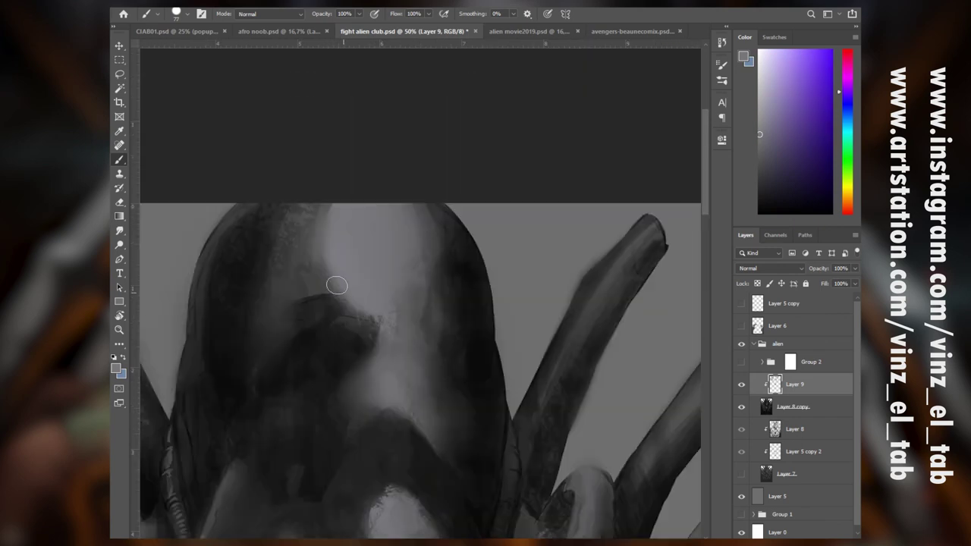
pyautogui.keyDown('alt'); pyautogui.click(325, 318); pyautogui.keyUp('alt')
pyautogui.moveTo(320, 291)
pyautogui.mouseDown()
pyautogui.moveTo(301, 263)
pyautogui.moveTo(344, 323)
pyautogui.mouseUp()
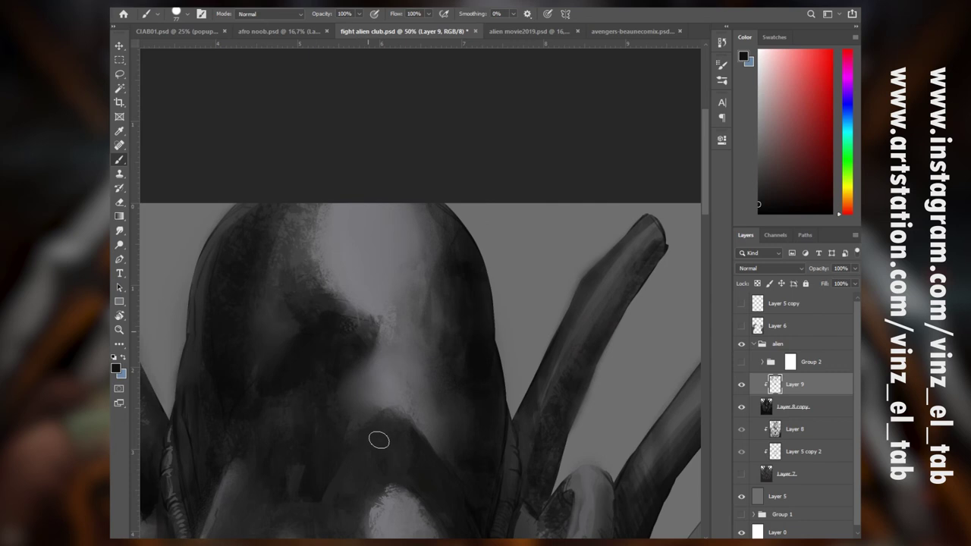
pyautogui.moveTo(353, 313); pyautogui.dragTo(369, 328)
pyautogui.moveTo(370, 363); pyautogui.dragTo(394, 354)
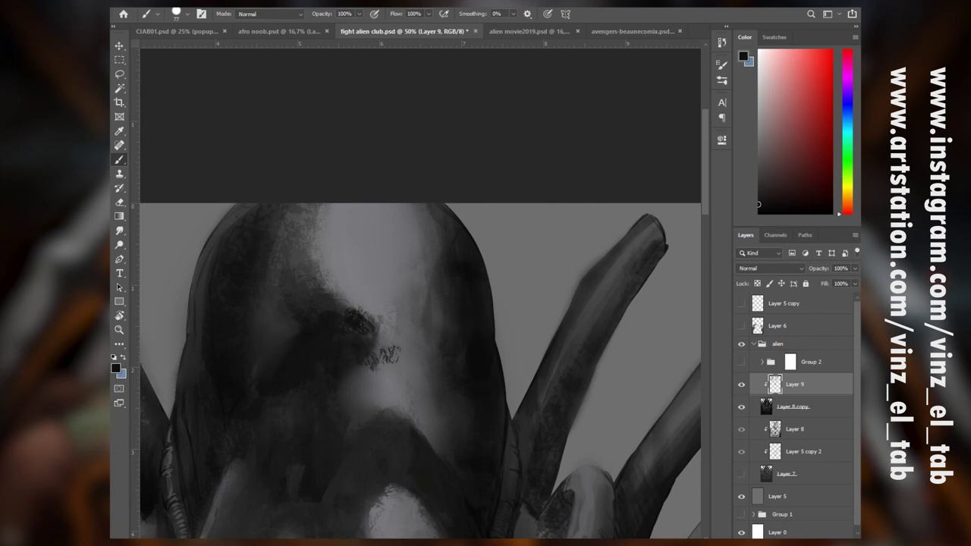
# Switch brush, sample a blue-tinted grey and paint lighter streaks along the upper right tube
pyautogui.moveTo(518, 468); pyautogui.dragTo(492, 338)
pyautogui.rightClick(491, 337)
pyautogui.doubleClick(574, 329)
pyautogui.keyDown('alt'); pyautogui.click(407, 195); pyautogui.keyUp('alt')
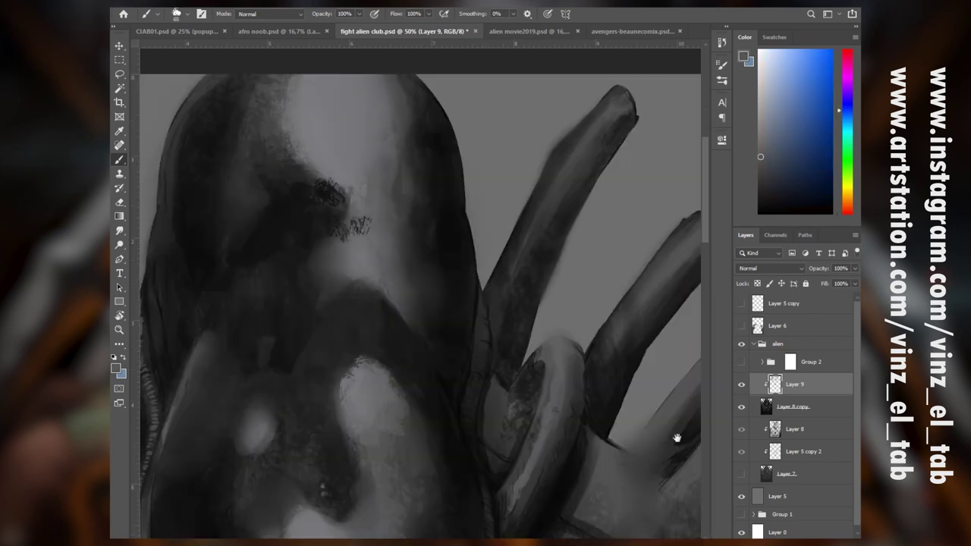
pyautogui.moveTo(677, 438); pyautogui.dragTo(588, 539)
pyautogui.moveTo(540, 203)
pyautogui.mouseDown()
pyautogui.moveTo(448, 317)
pyautogui.moveTo(413, 409)
pyautogui.mouseUp()
pyautogui.moveTo(531, 222); pyautogui.dragTo(440, 383)
pyautogui.moveTo(535, 218); pyautogui.dragTo(529, 230)
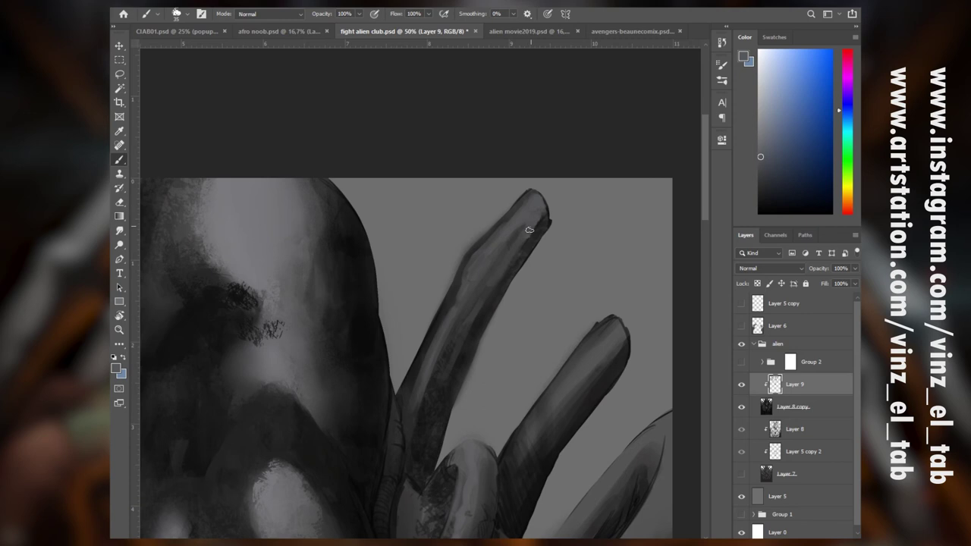
# Sample a dark grey for the upper right tube's tip and set up the eraser on Layer 8 copy to clean its edge
pyautogui.keyDown('alt'); pyautogui.click(547, 218); pyautogui.keyUp('alt')
pyautogui.click(821, 407)
pyautogui.press('e')
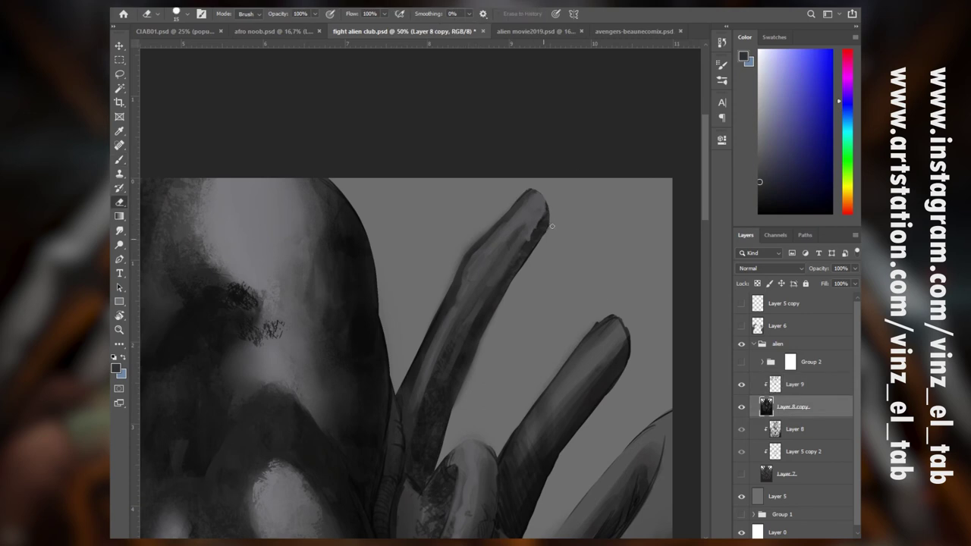
# Paint ribbed highlights along the skull's right rim on Layer 9 with a sampled grey and a 15 px brush
pyautogui.click(821, 385)
pyautogui.press('b')
pyautogui.keyDown('alt'); pyautogui.click(315, 378); pyautogui.keyUp('alt')
pyautogui.moveTo(394, 438); pyautogui.dragTo(453, 202)
pyautogui.keyDown('alt'); pyautogui.click(313, 367); pyautogui.keyUp('alt')
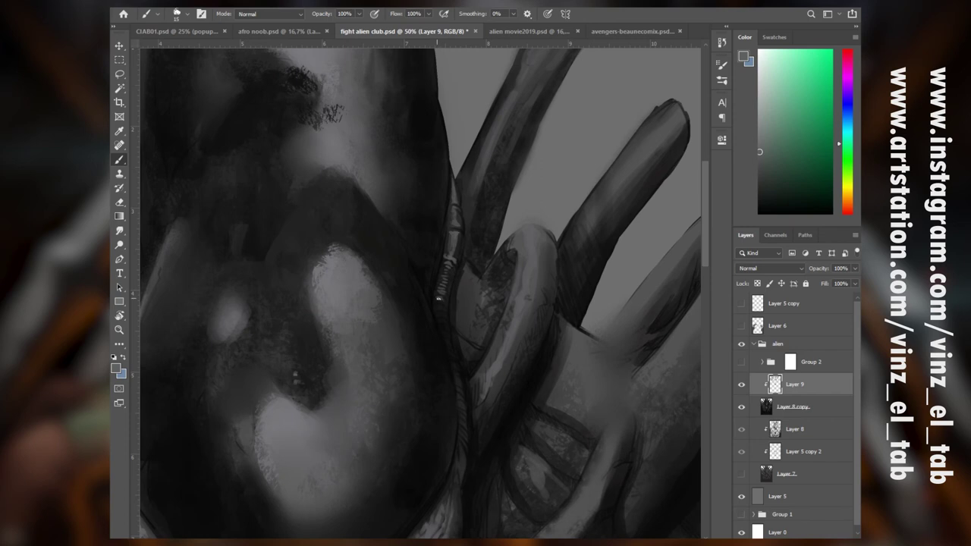
pyautogui.moveTo(492, 475)
pyautogui.mouseDown()
pyautogui.moveTo(582, 408)
pyautogui.moveTo(583, 470)
pyautogui.mouseUp()
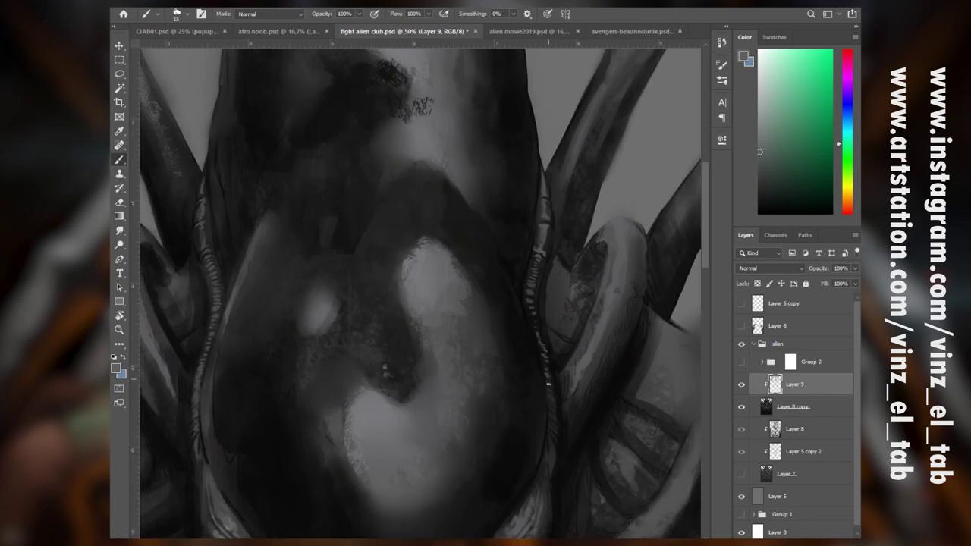
# Enlarge the brush and paint a light grey rim light along the skull's left edge, from the brow up to the dome
pyautogui.rightClick(221, 379)
pyautogui.click(281, 284)
pyautogui.moveTo(210, 377)
pyautogui.mouseDown()
pyautogui.moveTo(227, 474)
pyautogui.moveTo(239, 440)
pyautogui.mouseUp()
pyautogui.moveTo(230, 491)
pyautogui.mouseDown()
pyautogui.moveTo(206, 427)
pyautogui.moveTo(259, 521)
pyautogui.mouseUp()
pyautogui.moveTo(255, 530); pyautogui.dragTo(224, 487)
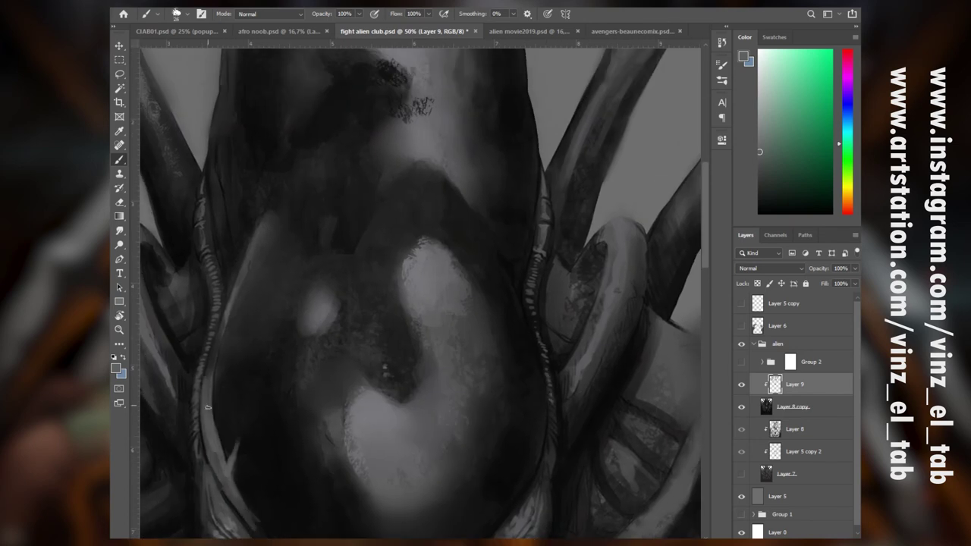
pyautogui.moveTo(207, 404); pyautogui.dragTo(256, 238)
pyautogui.moveTo(230, 299); pyautogui.dragTo(226, 135)
pyautogui.moveTo(223, 88); pyautogui.dragTo(211, 152)
pyautogui.moveTo(223, 87)
pyautogui.mouseDown()
pyautogui.moveTo(209, 201)
pyautogui.moveTo(228, 274)
pyautogui.mouseUp()
# Broaden the rim light along the skull's left edge with a 45 px brush and soften its transition into the dark
pyautogui.hotkey('ctrl', '-')
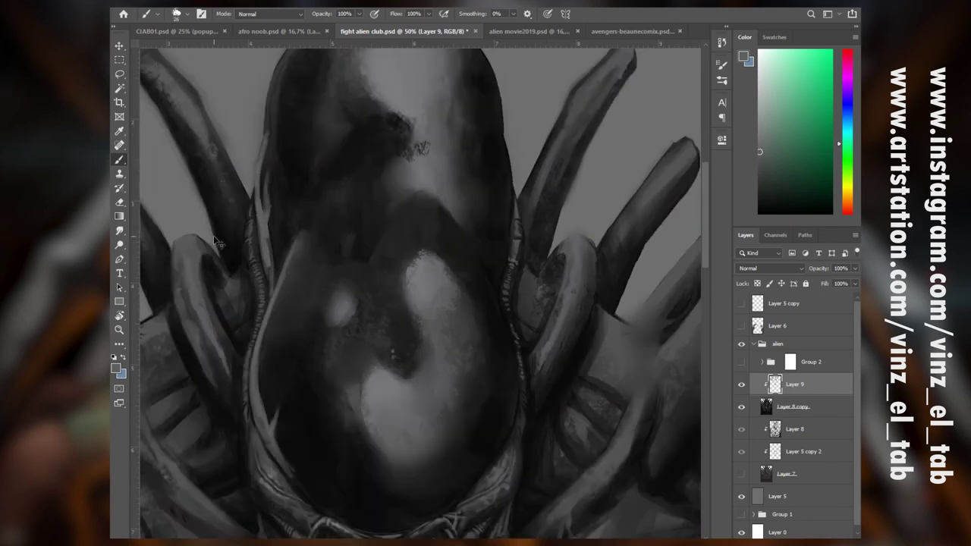
pyautogui.rightClick(484, 318)
pyautogui.click(553, 284)
pyautogui.moveTo(279, 390)
pyautogui.mouseDown()
pyautogui.moveTo(311, 263)
pyautogui.moveTo(284, 421)
pyautogui.moveTo(289, 249)
pyautogui.mouseUp()
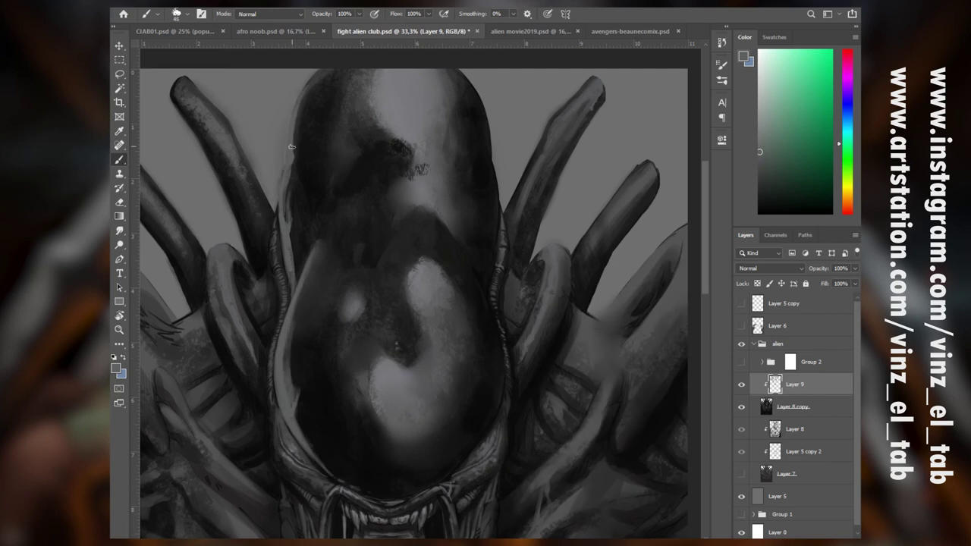
pyautogui.moveTo(286, 206); pyautogui.dragTo(283, 259)
pyautogui.moveTo(286, 182); pyautogui.dragTo(293, 317)
pyautogui.moveTo(302, 243); pyautogui.dragTo(285, 370)
pyautogui.press('r')
pyautogui.moveTo(295, 410); pyautogui.dragTo(305, 448)
pyautogui.moveTo(293, 387)
pyautogui.mouseDown()
pyautogui.moveTo(310, 273)
pyautogui.moveTo(296, 104)
pyautogui.mouseUp()
# Sample a mid grey and paint small highlights on the lower right body tube and the sides of the jaw
pyautogui.moveTo(548, 458)
pyautogui.mouseDown()
pyautogui.moveTo(557, 418)
pyautogui.moveTo(530, 283)
pyautogui.mouseUp()
pyautogui.press('b')
pyautogui.keyDown('alt'); pyautogui.click(542, 334); pyautogui.keyUp('alt')
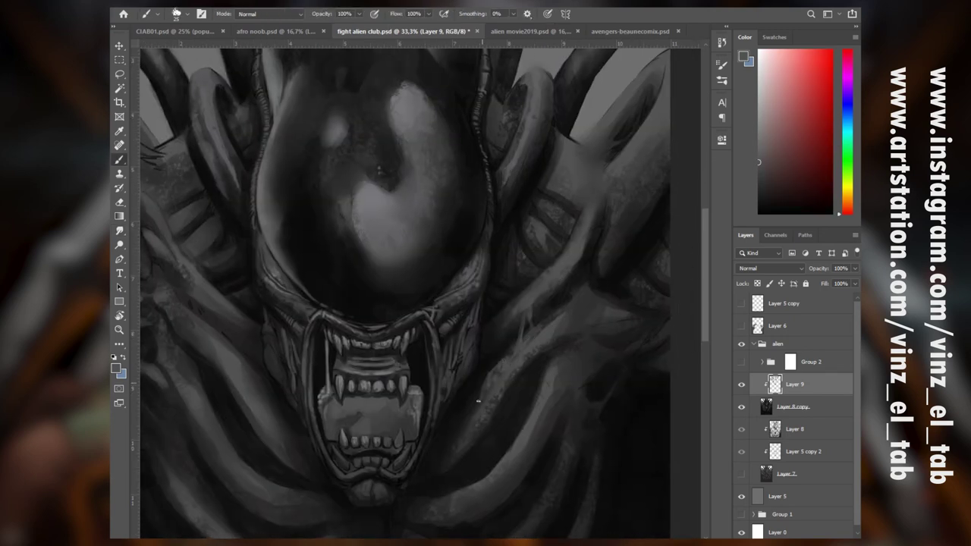
pyautogui.moveTo(438, 491); pyautogui.dragTo(480, 443)
pyautogui.moveTo(298, 247); pyautogui.dragTo(366, 354)
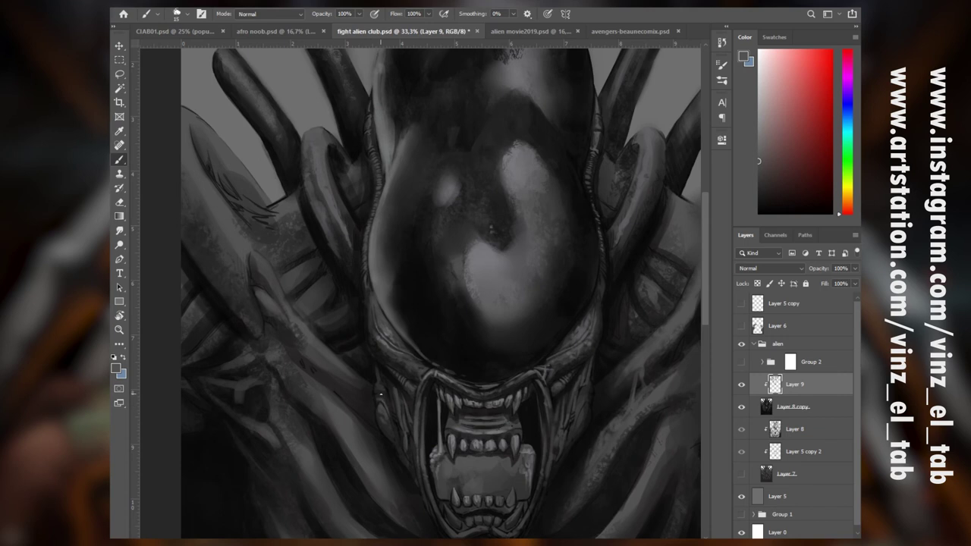
pyautogui.moveTo(402, 435); pyautogui.dragTo(367, 418)
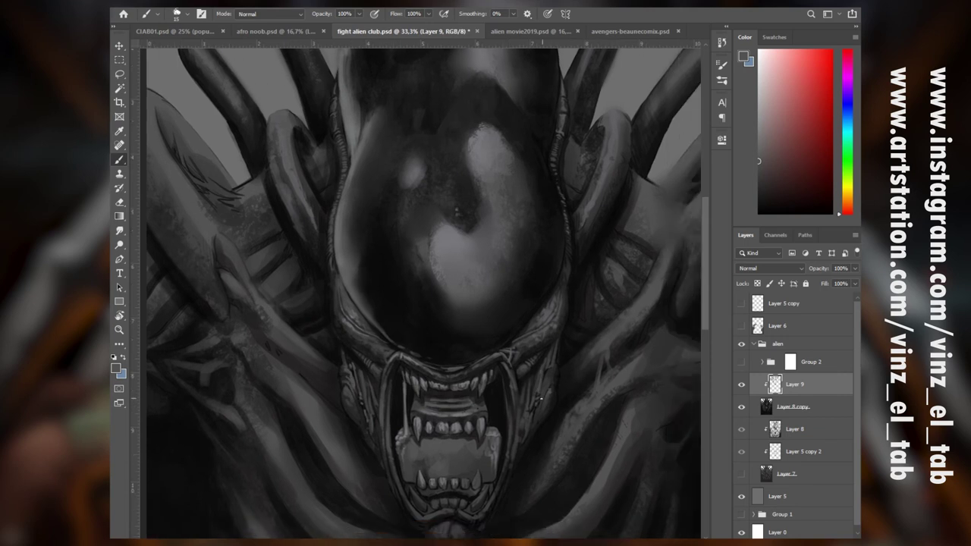
# Paint near-black shadows over the sketchy folds of the left outer tube and save the file
pyautogui.moveTo(495, 459); pyautogui.dragTo(510, 515)
pyautogui.keyDown('alt'); pyautogui.click(247, 277); pyautogui.keyUp('alt')
pyautogui.moveTo(215, 243); pyautogui.dragTo(233, 260)
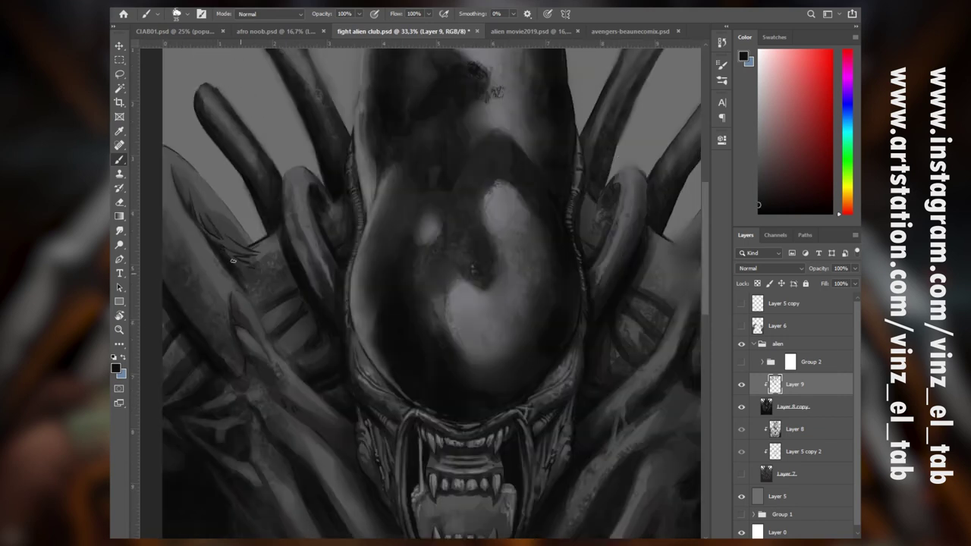
pyautogui.moveTo(210, 227); pyautogui.dragTo(175, 179)
pyautogui.moveTo(586, 472)
pyautogui.mouseDown()
pyautogui.moveTo(545, 339)
pyautogui.moveTo(542, 198)
pyautogui.moveTo(641, 213)
pyautogui.moveTo(607, 213)
pyautogui.mouseUp()
pyautogui.hotkey('ctrl', 's')
# Add a colorized Hue/Saturation layer clipped to the alien, with hue 123, saturation 24 and lightness -52
pyautogui.click(798, 541)
pyautogui.click(813, 437)
pyautogui.click(618, 271)
pyautogui.hotkey('ctrl', '-')
pyautogui.hotkey('ctrl', '-')
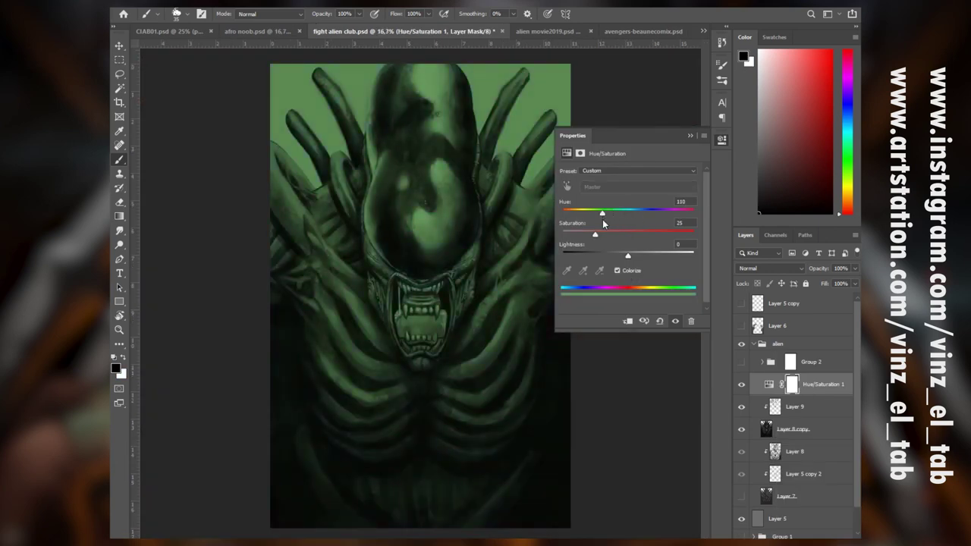
pyautogui.moveTo(628, 256); pyautogui.dragTo(594, 234)
pyautogui.moveTo(596, 256); pyautogui.dragTo(594, 256)
pyautogui.keyDown('alt'); pyautogui.click(819, 400); pyautogui.keyUp('alt')
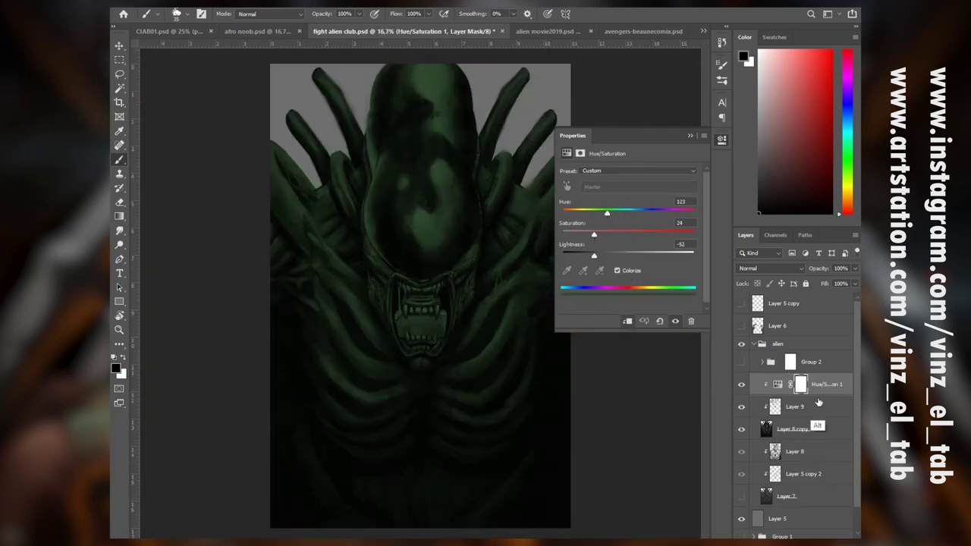
# Mask the tint over the skull with the soft 1985 px Ellipse floue brush, and set hue to 221 and saturation to 14
pyautogui.rightClick(482, 303)
pyautogui.click(633, 521)
pyautogui.click(441, 243)
pyautogui.rightClick(521, 319)
pyautogui.click(566, 506)
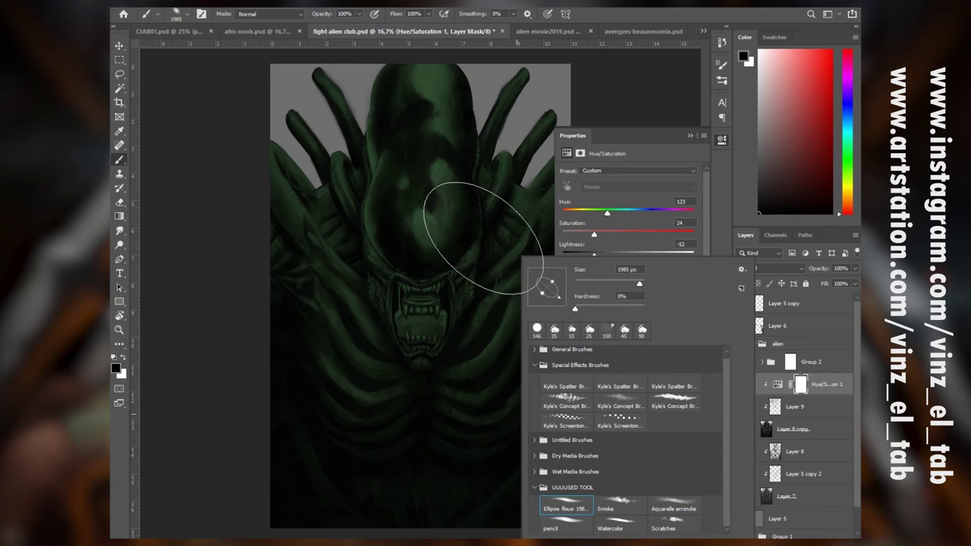
pyautogui.click(482, 238)
pyautogui.moveTo(437, 95); pyautogui.dragTo(420, 183)
pyautogui.moveTo(607, 213); pyautogui.dragTo(646, 215)
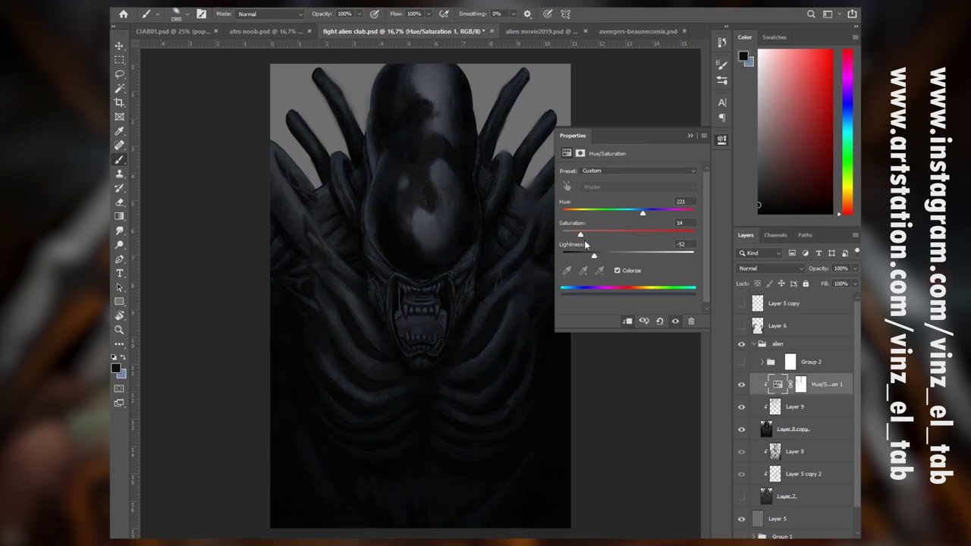
# Mask the blue tint off the outer upper teeth in black with the pencil brush at 45 px
pyautogui.click(801, 385)
pyautogui.click(676, 455)
pyautogui.hotkey('ctrl', 'space')
pyautogui.moveTo(472, 273); pyautogui.dragTo(524, 279)
pyautogui.rightClick(370, 367)
pyautogui.click(441, 533)
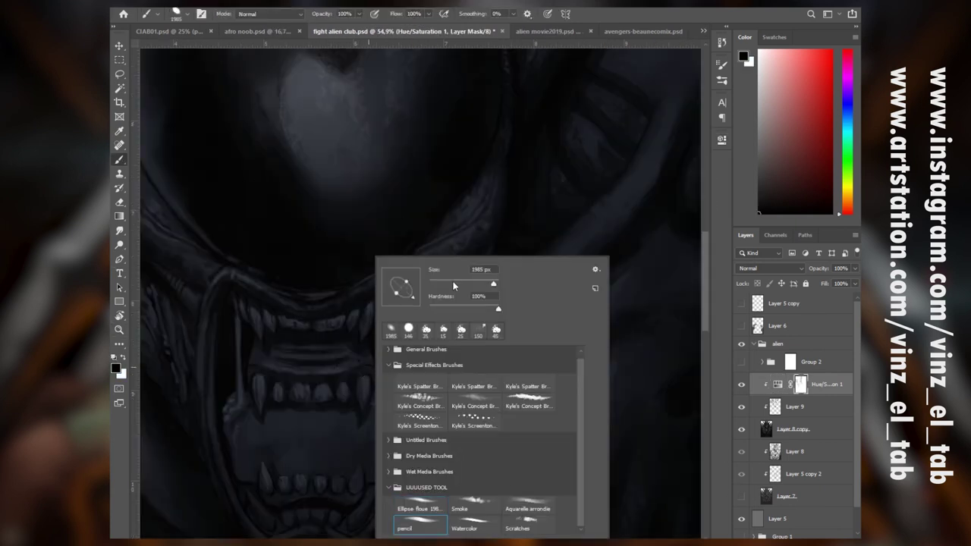
pyautogui.click(453, 285)
pyautogui.click(234, 302)
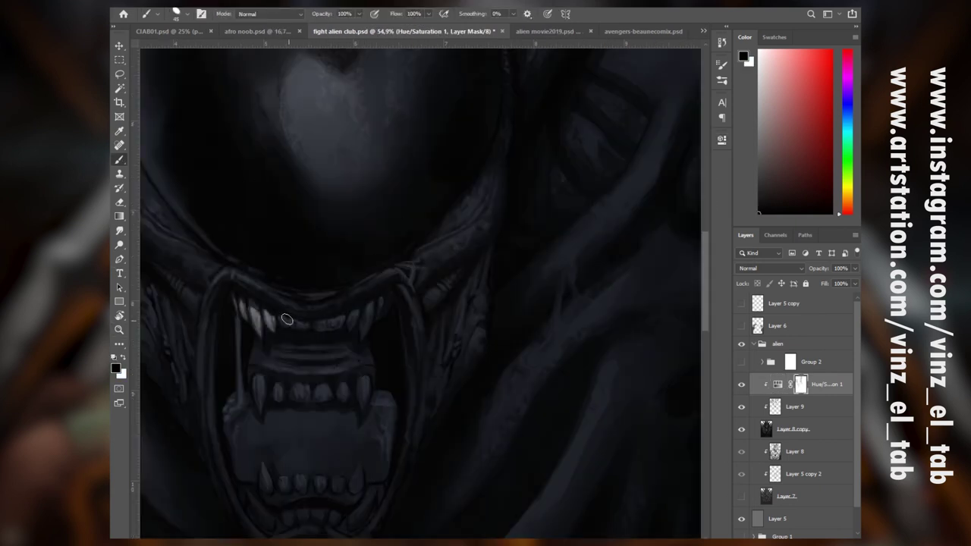
pyautogui.moveTo(287, 319)
pyautogui.mouseDown()
pyautogui.moveTo(320, 327)
pyautogui.moveTo(387, 290)
pyautogui.mouseUp()
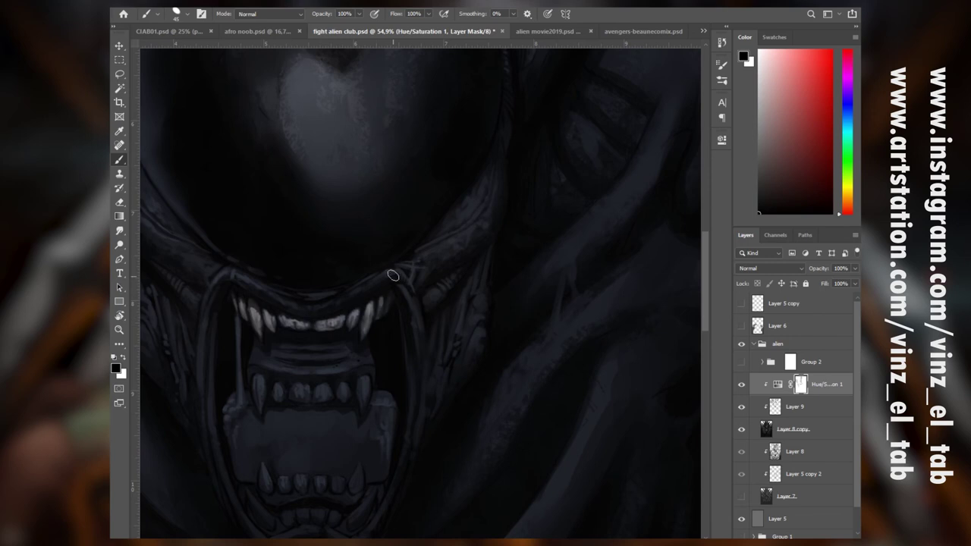
# Mask the blue tint off the inner jaw, the remaining teeth and the drool strand, adjusting the brush size
pyautogui.moveTo(260, 378); pyautogui.dragTo(261, 410)
pyautogui.moveTo(238, 317); pyautogui.dragTo(241, 404)
pyautogui.moveTo(278, 396)
pyautogui.mouseDown()
pyautogui.moveTo(306, 406)
pyautogui.moveTo(365, 392)
pyautogui.moveTo(385, 403)
pyautogui.moveTo(373, 477)
pyautogui.moveTo(360, 412)
pyautogui.moveTo(278, 417)
pyautogui.moveTo(341, 449)
pyautogui.moveTo(243, 414)
pyautogui.moveTo(269, 489)
pyautogui.moveTo(362, 474)
pyautogui.moveTo(470, 309)
pyautogui.mouseUp()
pyautogui.press(']')
pyautogui.press(']')
pyautogui.press(']')
pyautogui.press(']')
pyautogui.press(']')
pyautogui.press(']')
pyautogui.press(']')
pyautogui.press(']')
pyautogui.press('[')
pyautogui.press('[')
pyautogui.press('[')
pyautogui.moveTo(307, 328)
pyautogui.mouseDown()
pyautogui.moveTo(327, 352)
pyautogui.moveTo(391, 350)
pyautogui.moveTo(431, 329)
pyautogui.mouseUp()
# Add a second clipped Hue/Saturation layer colorized magenta and fill its mask with black
pyautogui.click(798, 542)
pyautogui.click(821, 425)
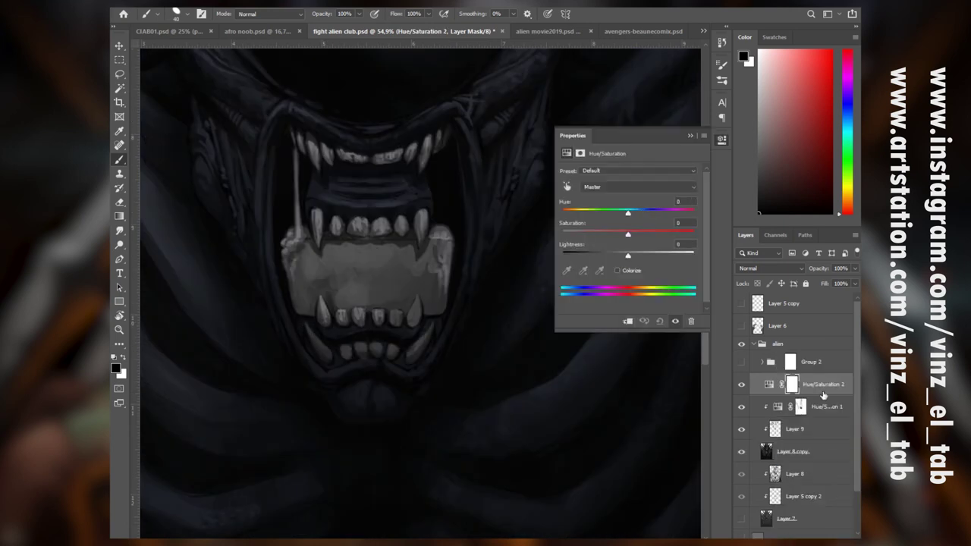
pyautogui.keyDown('alt'); pyautogui.click(823, 395); pyautogui.keyUp('alt')
pyautogui.click(619, 271)
pyautogui.click(803, 392)
pyautogui.hotkey('shift', 'F5')
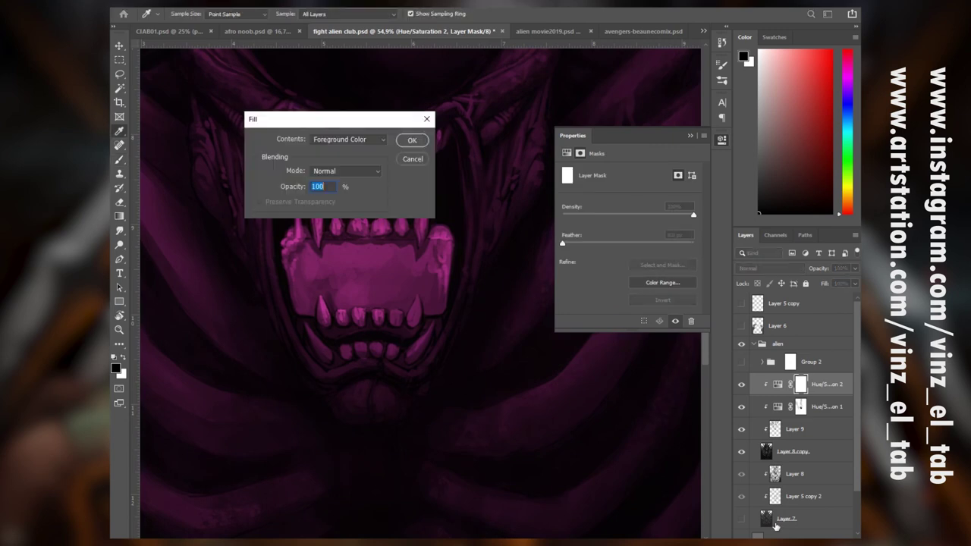
pyautogui.press('Return')
# Reveal the magenta tint on the inner jaw by painting its mask white, and raise the adjustment's lightness
pyautogui.press('x')
pyautogui.moveTo(436, 273)
pyautogui.mouseDown()
pyautogui.moveTo(435, 282)
pyautogui.moveTo(436, 252)
pyautogui.mouseUp()
pyautogui.click(778, 385)
pyautogui.moveTo(629, 257); pyautogui.dragTo(647, 257)
pyautogui.click(800, 384)
pyautogui.moveTo(448, 236)
pyautogui.mouseDown()
pyautogui.moveTo(427, 308)
pyautogui.moveTo(436, 229)
pyautogui.moveTo(448, 234)
pyautogui.moveTo(412, 242)
pyautogui.moveTo(412, 273)
pyautogui.moveTo(406, 241)
pyautogui.moveTo(308, 233)
pyautogui.moveTo(289, 243)
pyautogui.moveTo(307, 264)
pyautogui.moveTo(312, 250)
pyautogui.moveTo(292, 272)
pyautogui.moveTo(298, 305)
pyautogui.moveTo(314, 304)
pyautogui.moveTo(304, 286)
pyautogui.moveTo(321, 318)
pyautogui.moveTo(317, 275)
pyautogui.moveTo(349, 245)
pyautogui.moveTo(377, 257)
pyautogui.moveTo(334, 303)
pyautogui.moveTo(401, 248)
pyautogui.moveTo(413, 280)
pyautogui.mouseUp()
# Refine the magenta layer's mask around the inner jaw in white with a 20 px brush, and set the adjustment's lightness to +5
pyautogui.press('x')
pyautogui.press('x')
pyautogui.press('[')
pyautogui.press('[')
pyautogui.press('[')
pyautogui.press('[')
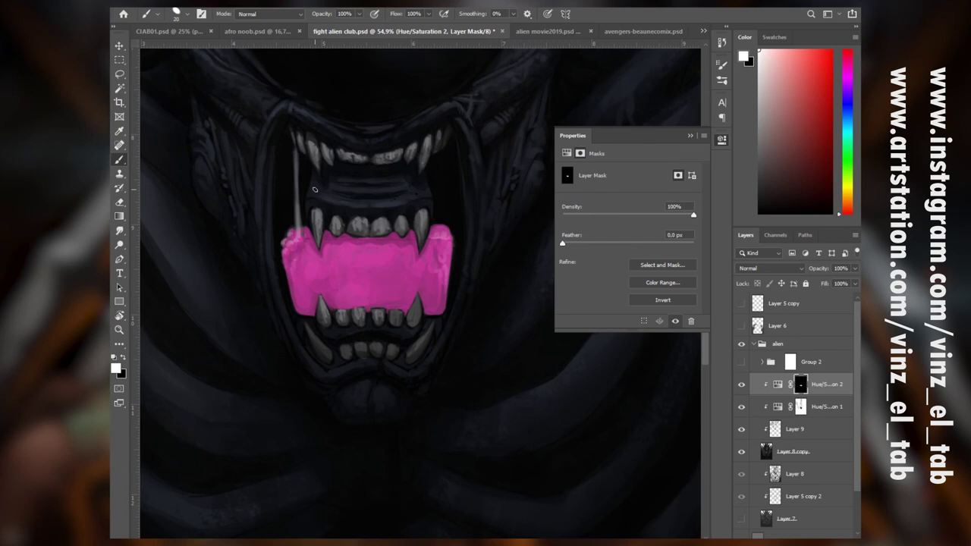
pyautogui.hotkey('ctrl', '-')
pyautogui.hotkey('ctrl', '-')
pyautogui.hotkey('ctrl', '-')
pyautogui.hotkey('ctrl', '-')
pyautogui.click(778, 384)
pyautogui.moveTo(626, 255); pyautogui.dragTo(632, 258)
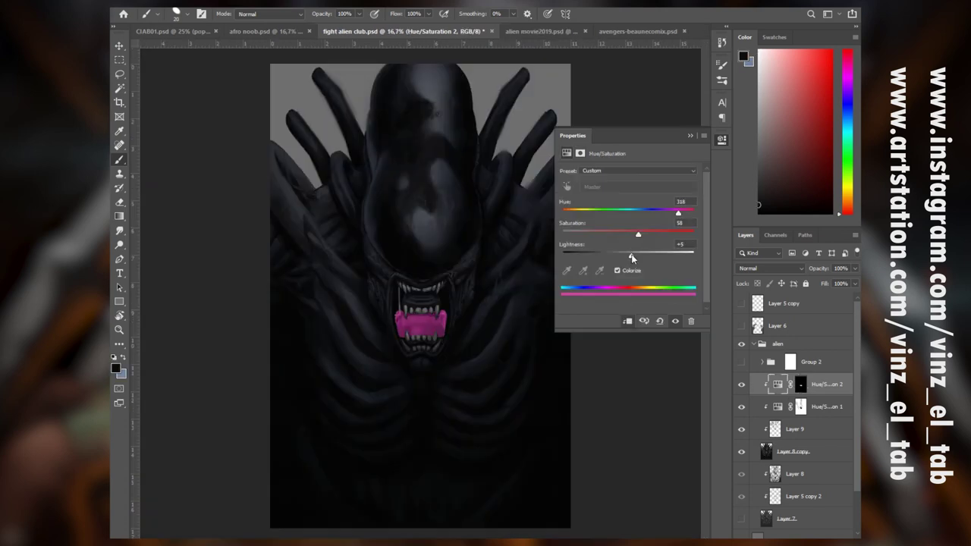
# Add a clipped layer above the magenta adjustment, set it to Overlay, and prepare a 5000 px white brush at 0% hardness
pyautogui.hotkey('ctrl', 'shift', 'alt', 'n')
pyautogui.keyDown('alt'); pyautogui.click(825, 394); pyautogui.keyUp('alt')
pyautogui.click(770, 268)
pyautogui.click(758, 396)
pyautogui.rightClick(445, 274)
pyautogui.moveTo(504, 283); pyautogui.dragTo(613, 279)
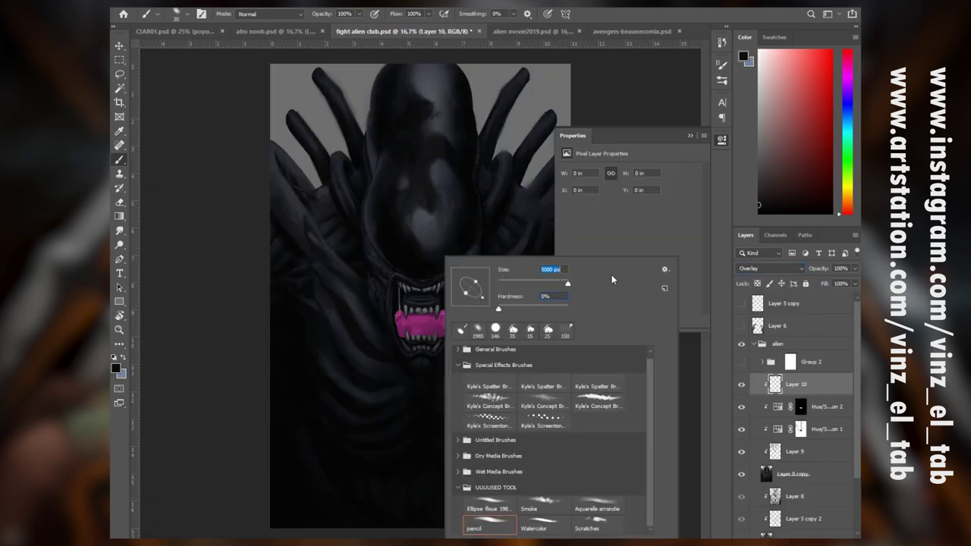
pyautogui.moveTo(783, 133); pyautogui.dragTo(759, 51)
# Dab white Overlay highlights onto the alien's dome and forehead, reducing the brush size to 1600 px between dabs
pyautogui.click(435, 102)
pyautogui.press('[')
pyautogui.press('[')
pyautogui.press('[')
pyautogui.press('[')
pyautogui.press('[')
pyautogui.press('[')
pyautogui.press('[')
pyautogui.press('[')
pyautogui.press('[')
pyautogui.press('[')
pyautogui.press('[')
pyautogui.press('[')
pyautogui.click(429, 211)
pyautogui.press('[')
pyautogui.press('[')
pyautogui.press('[')
pyautogui.press('[')
pyautogui.press('[')
pyautogui.press('[')
pyautogui.press('[')
pyautogui.press('[')
pyautogui.press('[')
pyautogui.press('[')
pyautogui.press('[')
pyautogui.press('[')
pyautogui.press('[')
pyautogui.press('[')
pyautogui.click(435, 97)
pyautogui.press('[')
pyautogui.press('[')
pyautogui.press('[')
pyautogui.press('[')
pyautogui.press('[')
pyautogui.press('[')
pyautogui.press('[')
pyautogui.press('[')
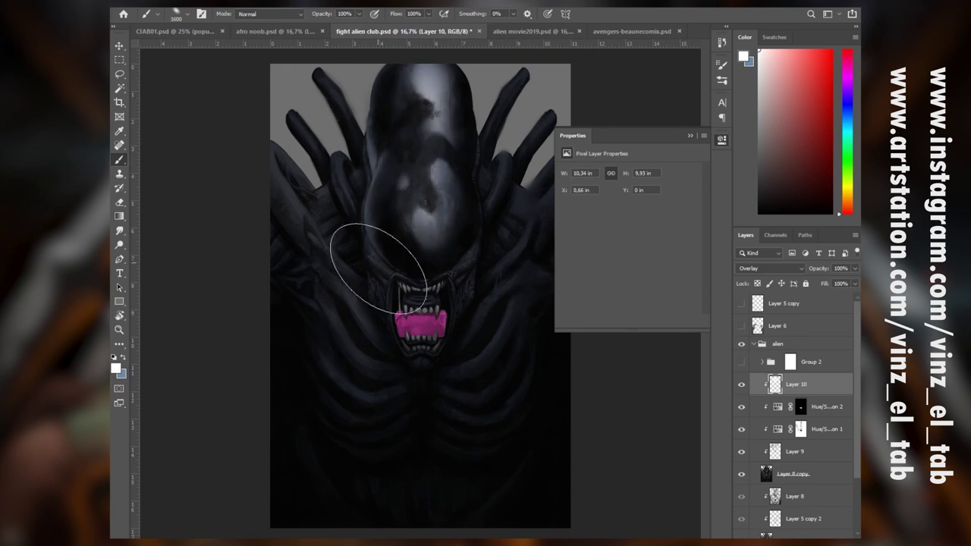
# Brush white Overlay light over the left dorsal tubes and inner jaw at 800 px, comparing with the layer hidden
pyautogui.press('[')
pyautogui.press('[')
pyautogui.press('[')
pyautogui.press('[')
pyautogui.press('[')
pyautogui.press('[')
pyautogui.press('[')
pyautogui.press('[')
pyautogui.press('[')
pyautogui.press('[')
pyautogui.press('[')
pyautogui.press('[')
pyautogui.moveTo(373, 248)
pyautogui.mouseDown()
pyautogui.moveTo(456, 275)
pyautogui.moveTo(426, 308)
pyautogui.moveTo(442, 379)
pyautogui.moveTo(270, 140)
pyautogui.moveTo(322, 192)
pyautogui.moveTo(290, 108)
pyautogui.moveTo(378, 92)
pyautogui.moveTo(538, 132)
pyautogui.moveTo(524, 219)
pyautogui.moveTo(413, 410)
pyautogui.moveTo(512, 386)
pyautogui.moveTo(458, 287)
pyautogui.moveTo(441, 145)
pyautogui.moveTo(371, 92)
pyautogui.mouseUp()
pyautogui.moveTo(343, 158); pyautogui.dragTo(341, 193)
pyautogui.click(741, 385)
pyautogui.click(741, 385)
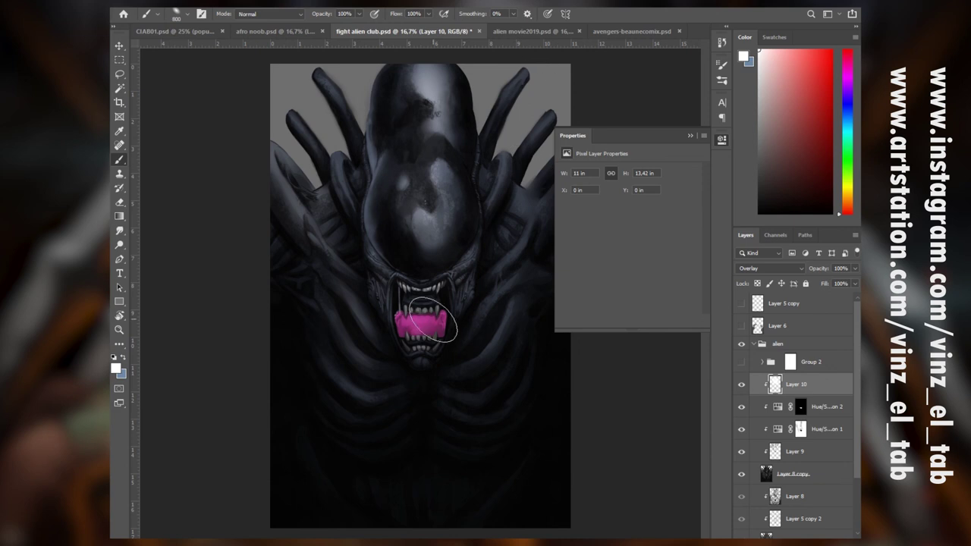
pyautogui.moveTo(433, 320); pyautogui.dragTo(425, 322)
# Fine-tune the hue, saturation and lightness of the inner jaw's magenta adjustment toward a warmer, less saturated pink
pyautogui.click(779, 410)
pyautogui.moveTo(630, 256); pyautogui.dragTo(627, 258)
pyautogui.moveTo(676, 213); pyautogui.dragTo(681, 214)
pyautogui.moveTo(634, 234); pyautogui.dragTo(629, 236)
pyautogui.moveTo(628, 256); pyautogui.dragTo(631, 256)
# Darken the grey background on Layer 5 to black by lowering its lightness with Hue/Saturation
pyautogui.scroll(-5, 819, 471)
pyautogui.click(819, 495)
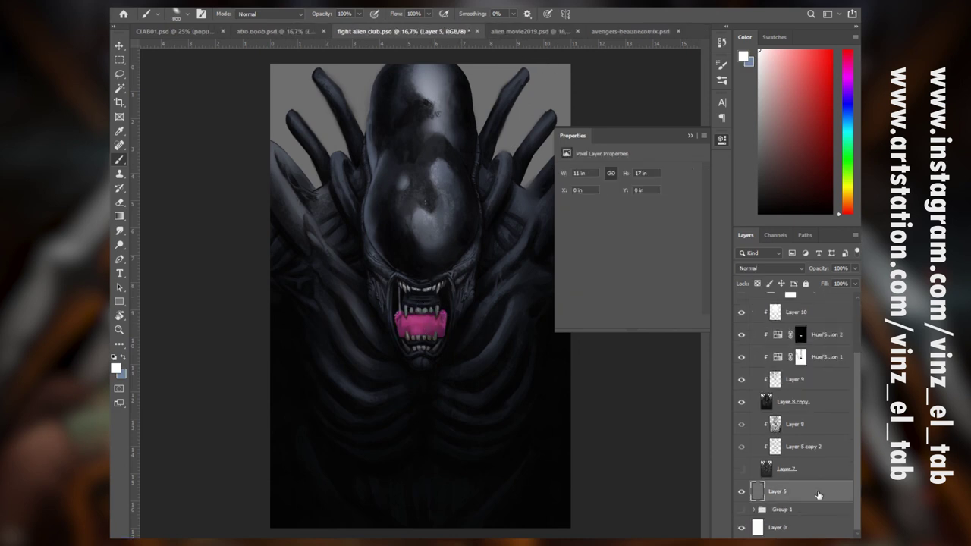
pyautogui.hotkey('ctrl', 'u')
pyautogui.moveTo(663, 295); pyautogui.dragTo(609, 296)
pyautogui.click(787, 188)
# Paint dark teal smoke behind the alien's head on a new layer above the background, using the Smoke brush at 1457 px
pyautogui.hotkey('ctrl', 'shift', 'alt', 'n')
pyautogui.rightClick(421, 260)
pyautogui.click(526, 506)
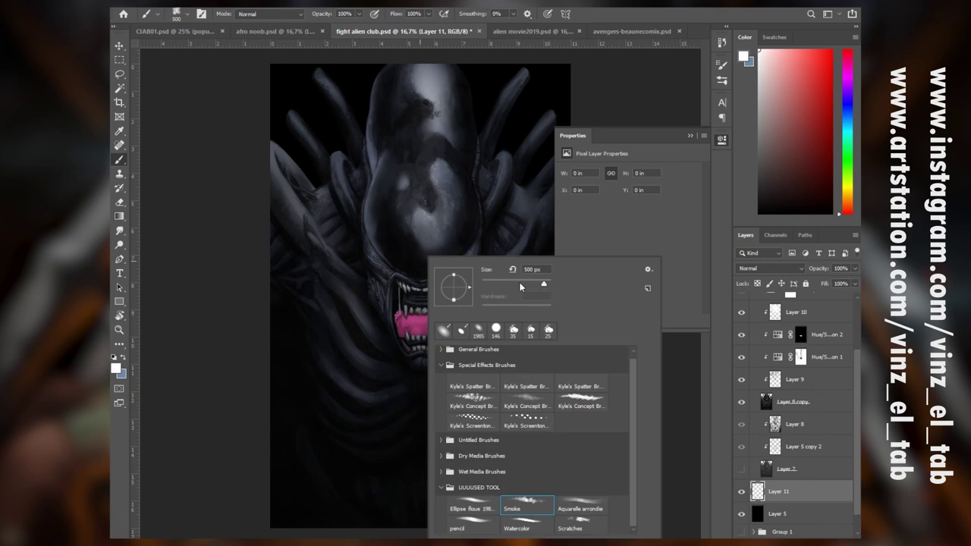
pyautogui.moveTo(540, 283); pyautogui.dragTo(546, 284)
pyautogui.click(846, 124)
pyautogui.click(812, 142)
pyautogui.moveTo(333, 111); pyautogui.dragTo(319, 98)
pyautogui.moveTo(497, 129); pyautogui.dragTo(476, 91)
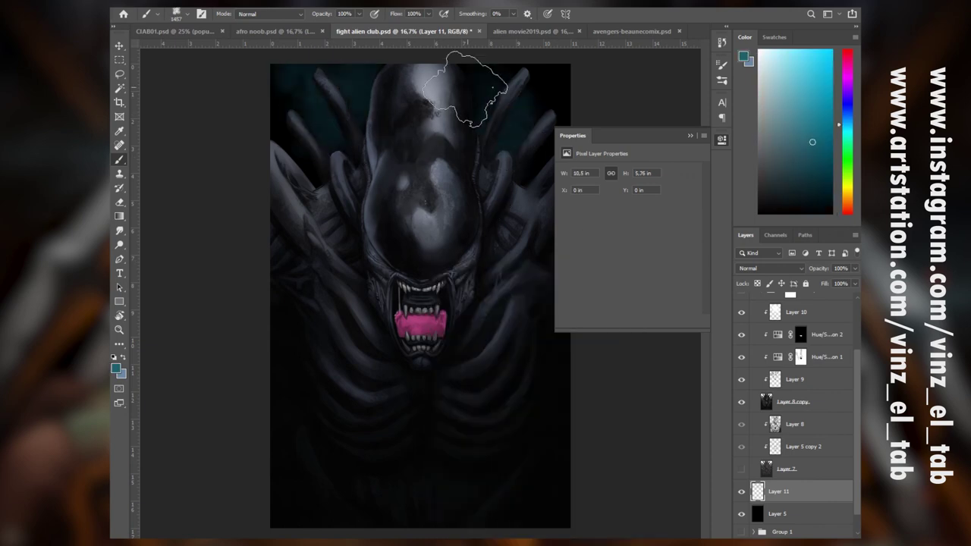
pyautogui.moveTo(465, 152); pyautogui.dragTo(541, 88)
pyautogui.click(692, 135)
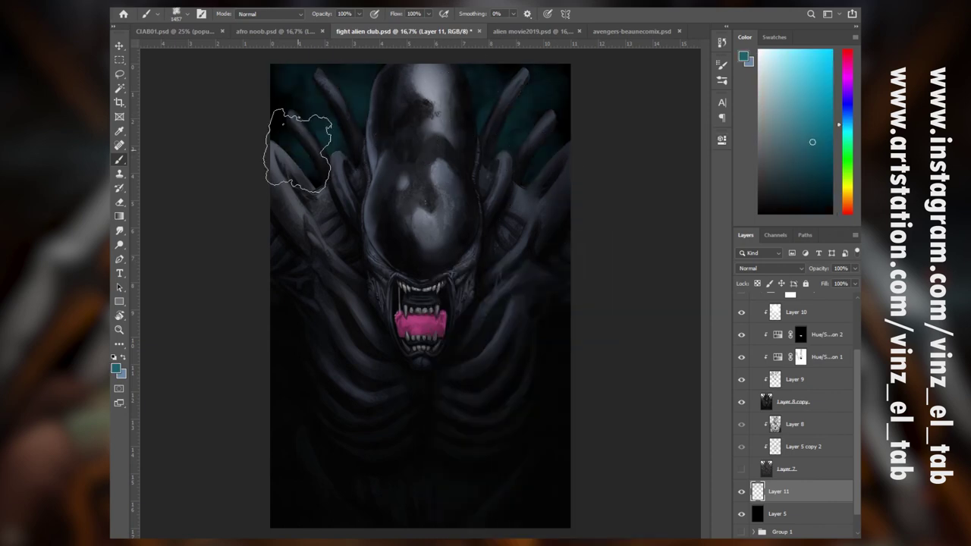
# Reduce the opacity of the Overlay highlight layer, Layer 10, to 62%
pyautogui.click(848, 397)
pyautogui.scroll(3, 848, 397)
pyautogui.click(843, 386)
pyautogui.click(856, 269)
pyautogui.moveTo(855, 283); pyautogui.dragTo(836, 283)
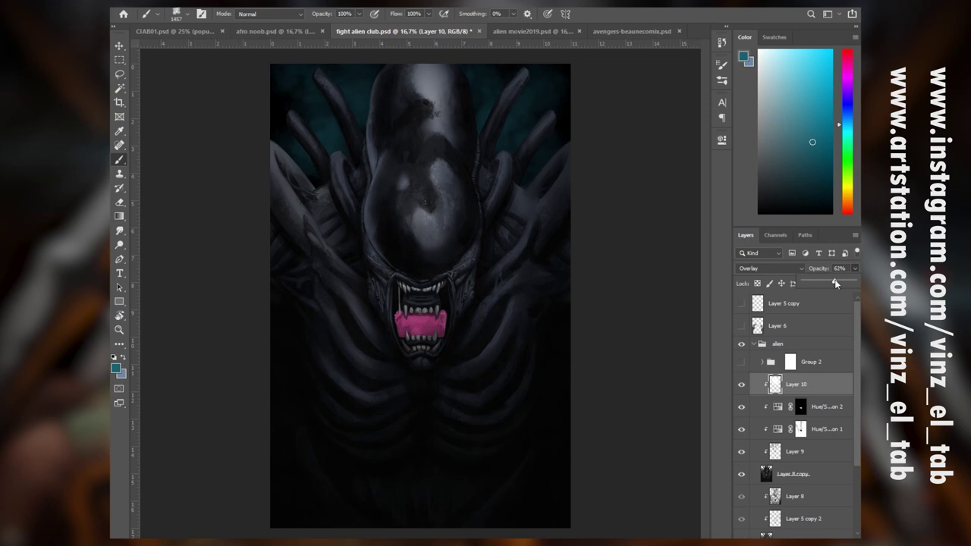
# Show and expand Group 2, select the FightClubLogo layer, and toggle its visibility to check it against the inner jaw
pyautogui.click(743, 363)
pyautogui.click(762, 363)
pyautogui.click(812, 385)
pyautogui.press('z')
pyautogui.moveTo(439, 330); pyautogui.dragTo(552, 354)
pyautogui.click(743, 385)
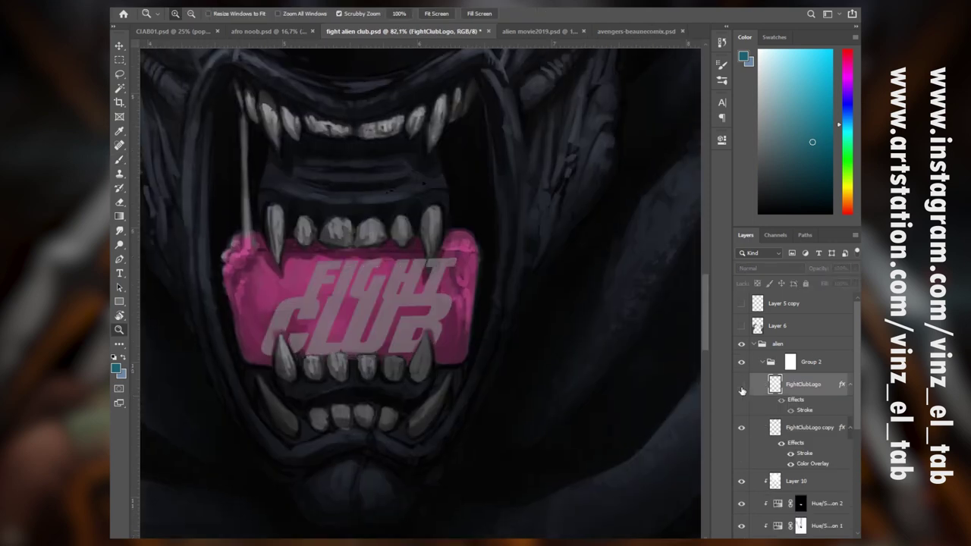
pyautogui.click(743, 386)
# Add a Color Overlay to the FightClubLogo layer using pink sampled from the inner jaw
pyautogui.doubleClick(823, 385)
pyautogui.click(429, 466)
pyautogui.click(660, 331)
pyautogui.click(465, 249)
pyautogui.click(375, 334)
pyautogui.click(782, 311)
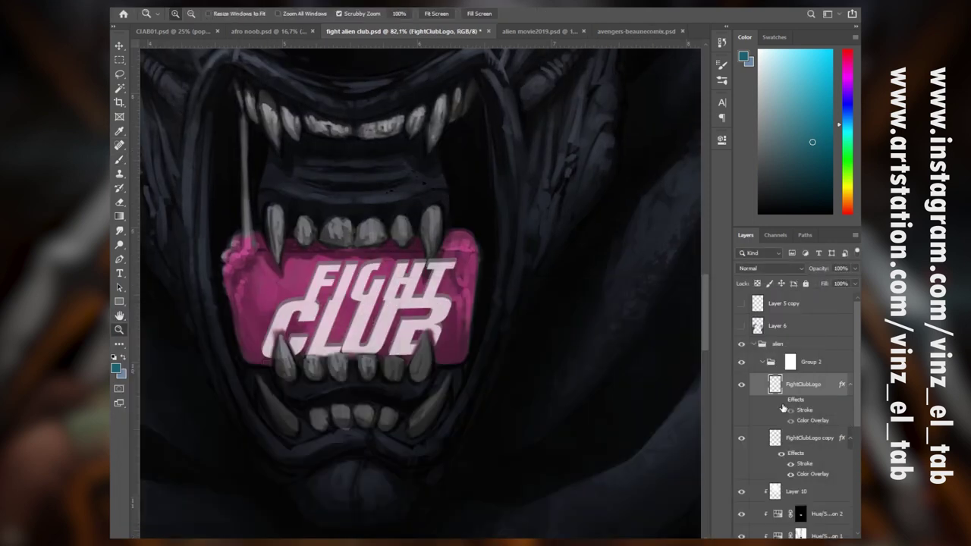
# Turn off the Stroke effects on the FightClubLogo and FightClubLogo copy layers
pyautogui.click(791, 411)
pyautogui.click(801, 439)
pyautogui.click(791, 465)
# Replace the Color Overlay on the FightClubLogo copy layer with a Gradient Overlay and open its gradient for editing
pyautogui.doubleClick(813, 474)
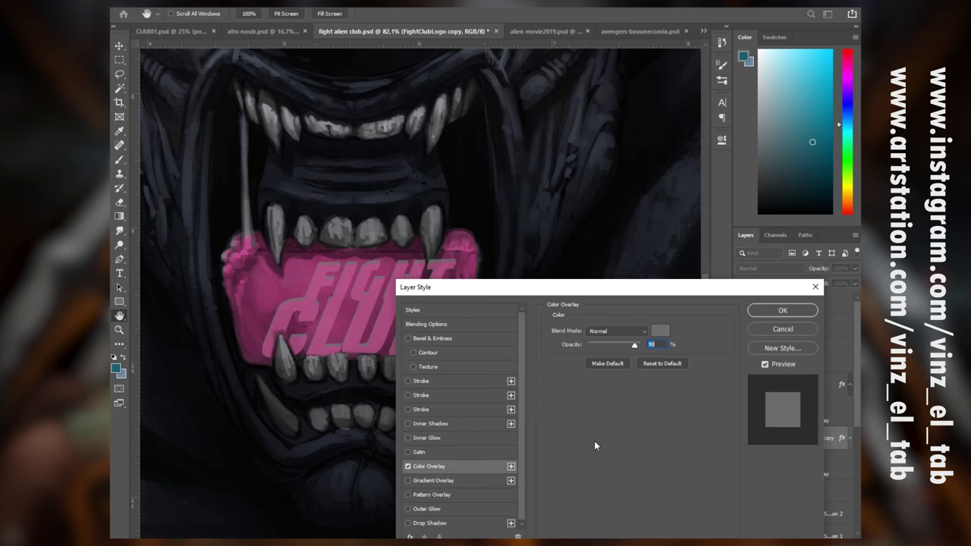
pyautogui.click(408, 467)
pyautogui.click(433, 481)
pyautogui.click(616, 355)
pyautogui.click(520, 211)
pyautogui.click(724, 198)
pyautogui.click(619, 329)
pyautogui.click(615, 354)
# Set the gradient's start stop to a light pink based on the jaw colour and its end stop to dark magenta
pyautogui.click(514, 376)
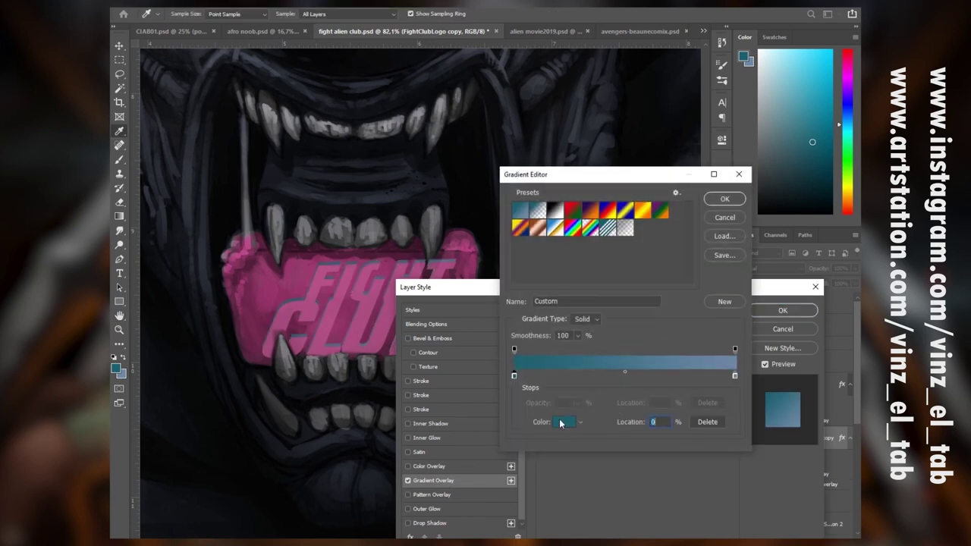
pyautogui.click(564, 422)
pyautogui.click(464, 249)
pyautogui.moveTo(204, 384); pyautogui.dragTo(203, 343)
pyautogui.click(375, 334)
pyautogui.doubleClick(734, 375)
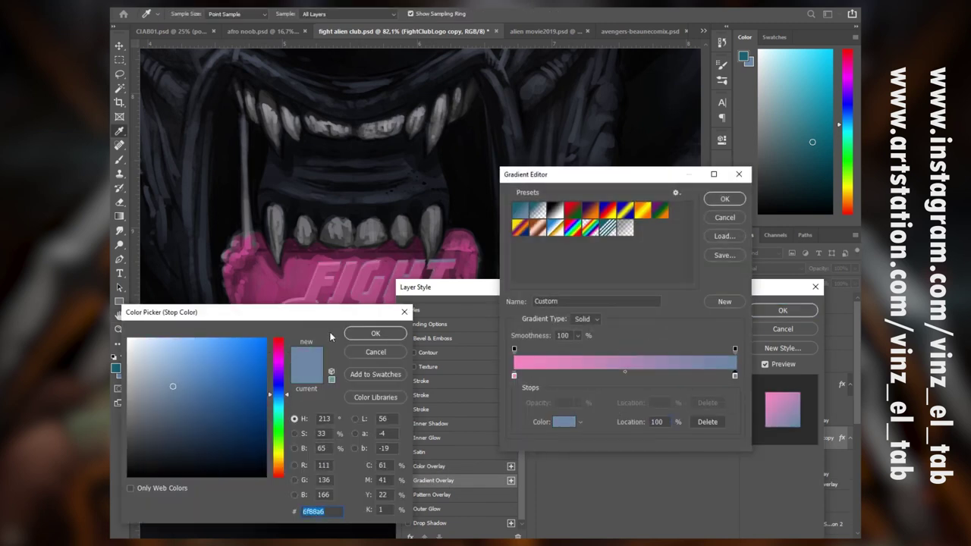
pyautogui.click(379, 332)
pyautogui.click(725, 199)
# Set the Gradient Overlay's angle to -90°, reposition the gradient on the logo and apply the layer style
pyautogui.moveTo(594, 395); pyautogui.dragTo(594, 395)
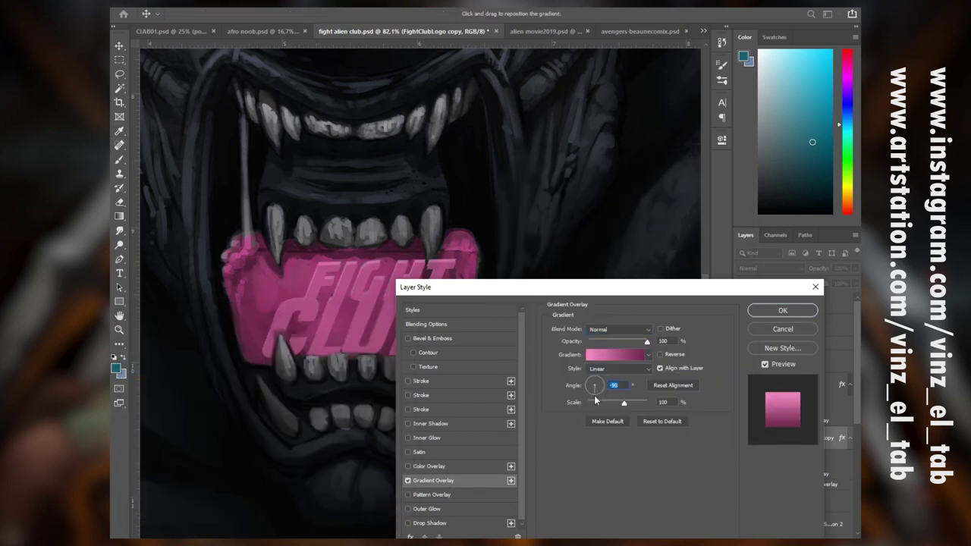
pyautogui.moveTo(360, 312); pyautogui.dragTo(356, 345)
pyautogui.click(783, 310)
# Merge Group 2 into a single layer and add a new empty layer directly beneath it
pyautogui.click(818, 363)
pyautogui.hotkey('ctrl', 'e')
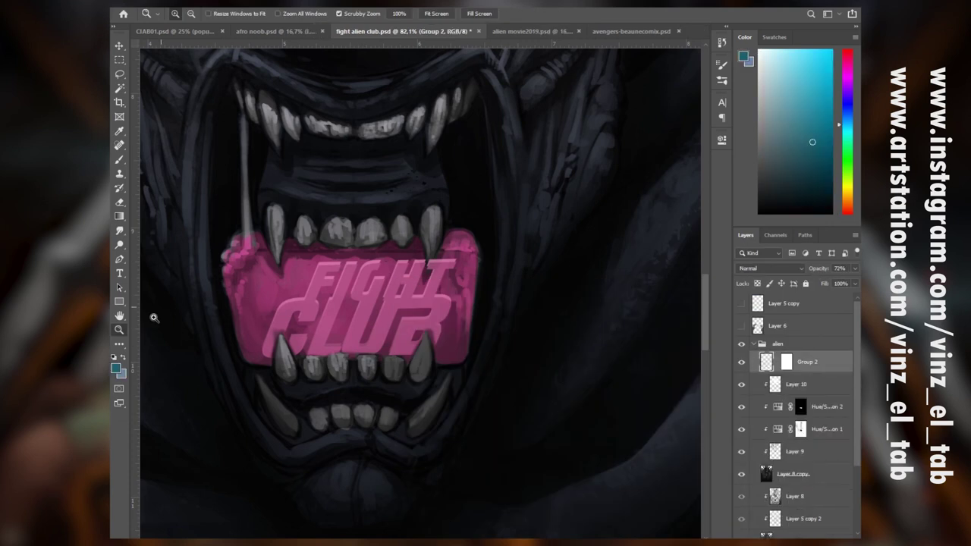
pyautogui.click(796, 384)
pyautogui.click(822, 539)
# Paint a shadow beside the logo's I and L in sampled dark magenta, using the Watercolor brush at 10 px
pyautogui.moveTo(306, 325); pyautogui.dragTo(402, 324)
pyautogui.press('b')
pyautogui.rightClick(401, 324)
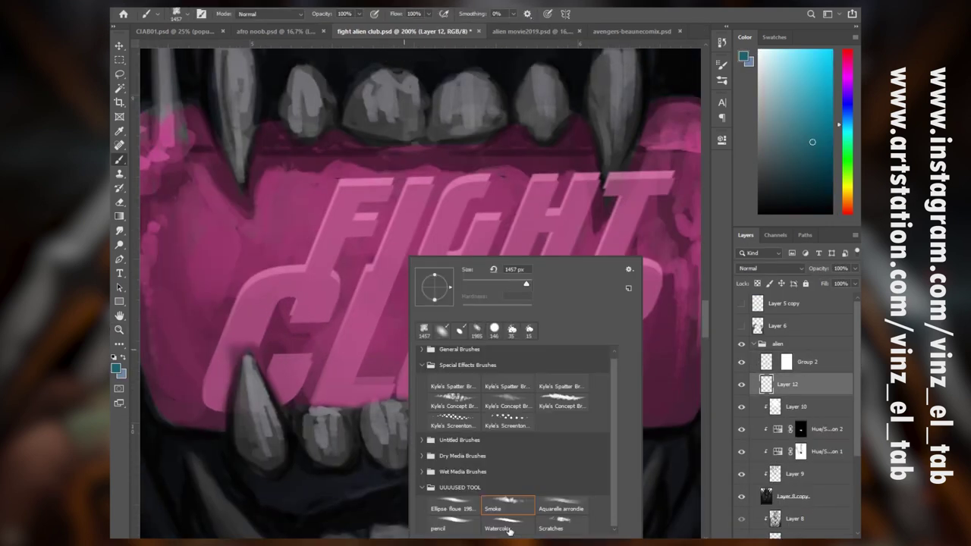
pyautogui.click(508, 528)
pyautogui.keyDown('alt'); pyautogui.click(278, 327); pyautogui.keyUp('alt')
pyautogui.keyDown('alt'); pyautogui.click(332, 340); pyautogui.keyUp('alt')
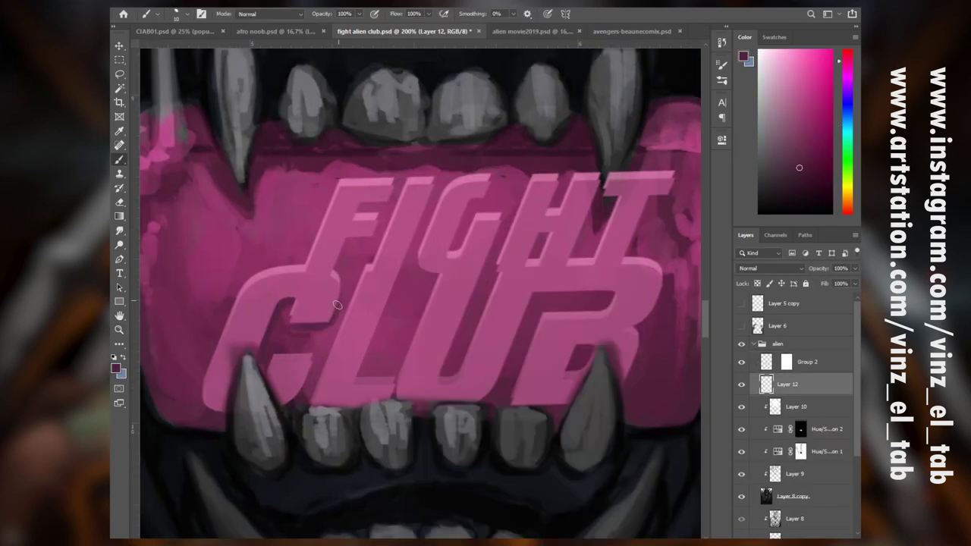
pyautogui.moveTo(389, 205); pyautogui.dragTo(366, 355)
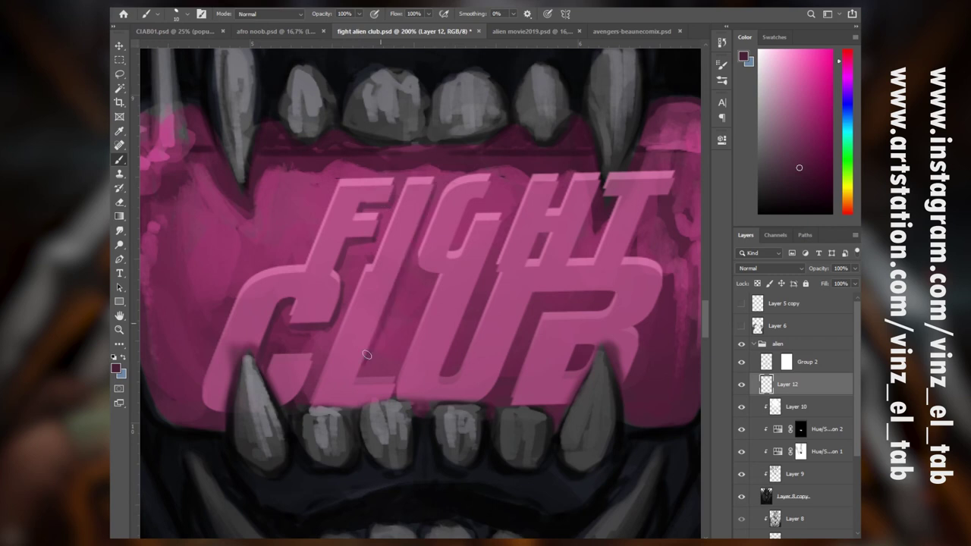
# Paint shadows beside the logo's G, H, T, U and B on Layer 12 in sampled dark tones with the 10 px brush
pyautogui.moveTo(484, 200); pyautogui.dragTo(454, 247)
pyautogui.moveTo(487, 276)
pyautogui.mouseDown()
pyautogui.moveTo(503, 221)
pyautogui.moveTo(448, 372)
pyautogui.mouseUp()
pyautogui.moveTo(532, 257); pyautogui.dragTo(562, 178)
pyautogui.moveTo(575, 256)
pyautogui.mouseDown()
pyautogui.moveTo(590, 209)
pyautogui.moveTo(629, 255)
pyautogui.mouseUp()
pyautogui.keyDown('alt'); pyautogui.click(585, 221); pyautogui.keyUp('alt')
pyautogui.keyDown('alt'); pyautogui.click(629, 385); pyautogui.keyUp('alt')
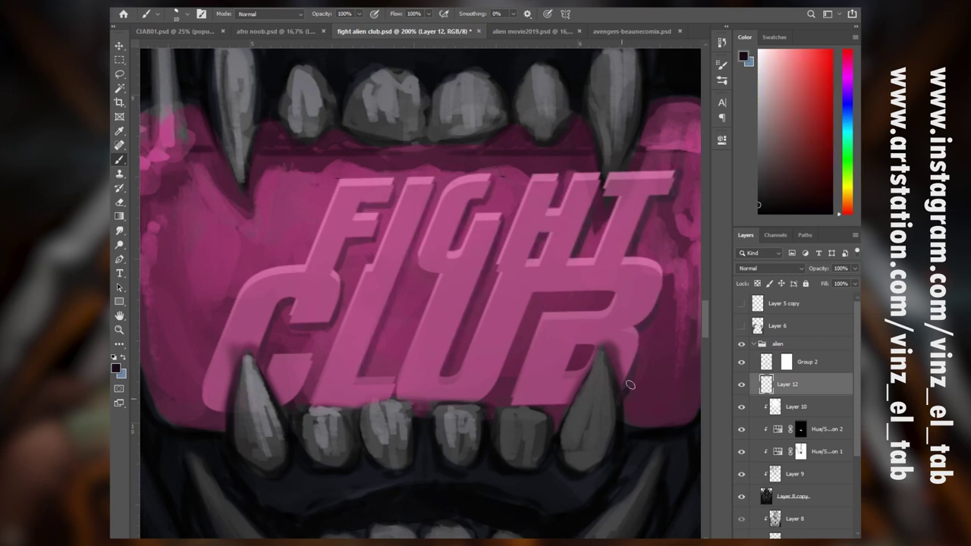
pyautogui.moveTo(639, 349); pyautogui.dragTo(625, 389)
pyautogui.moveTo(572, 367); pyautogui.dragTo(596, 347)
# Enlarge the brush to 25 px and paint broader dark shadows inside the B and alongside the U
pyautogui.press(']')
pyautogui.press(']')
pyautogui.press(']')
pyautogui.moveTo(616, 295); pyautogui.dragTo(531, 297)
pyautogui.moveTo(528, 313); pyautogui.dragTo(481, 405)
# Lower Group 2's opacity to 79% and apply its layer mask
pyautogui.click(797, 367)
pyautogui.click(856, 269)
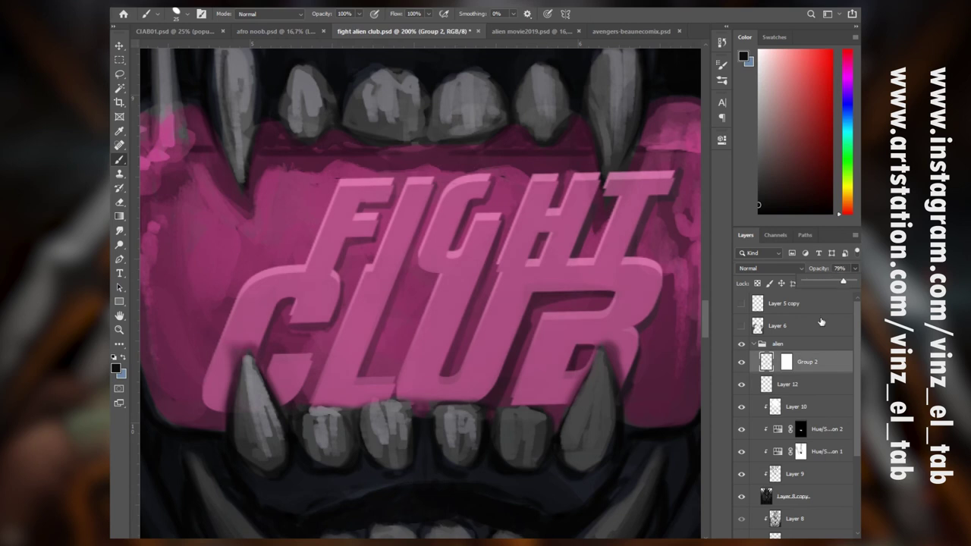
pyautogui.rightClick(790, 360)
pyautogui.click(816, 393)
# Deepen the shadows beside the I and inside the C on Layer 12, reducing the brush to 15 px
pyautogui.click(790, 384)
pyautogui.moveTo(414, 231); pyautogui.dragTo(404, 272)
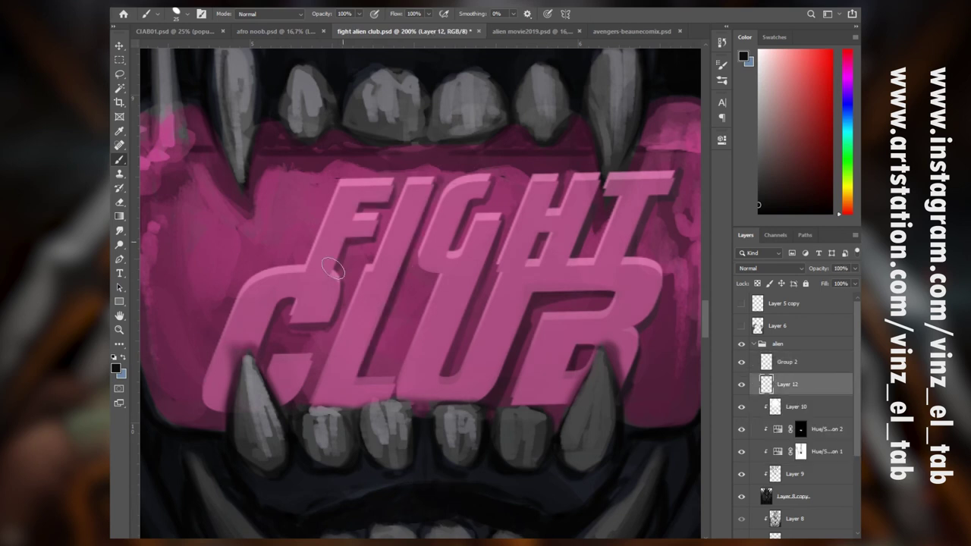
pyautogui.moveTo(303, 327); pyautogui.dragTo(318, 326)
pyautogui.rightClick(310, 335)
pyautogui.click(370, 285)
pyautogui.press('Return')
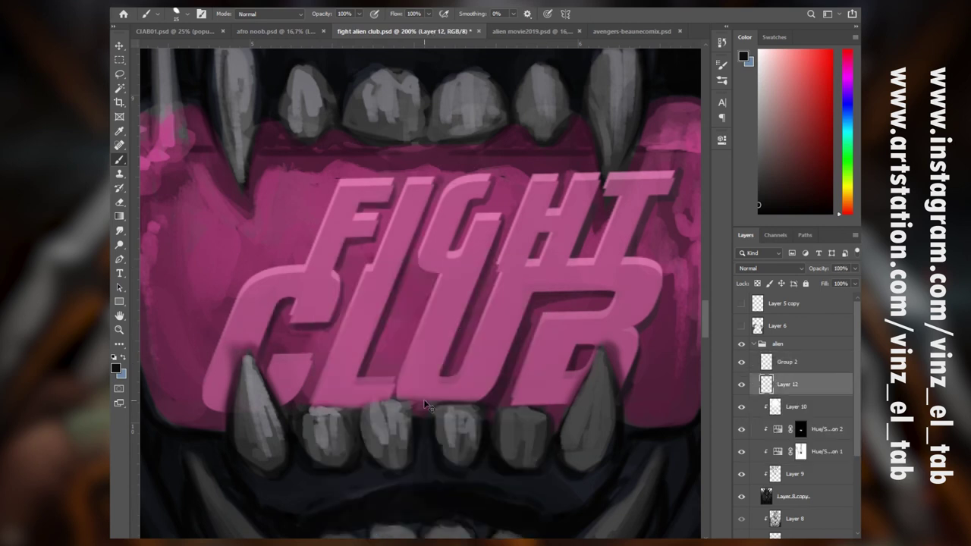
# Lower Group 2's opacity to 63% so the logo blends into the pink jaw
pyautogui.hotkey('ctrl', '-')
pyautogui.hotkey('ctrl', '-')
pyautogui.hotkey('ctrl', '-')
pyautogui.hotkey('ctrl', '-')
pyautogui.click(796, 364)
pyautogui.click(855, 269)
pyautogui.moveTo(507, 382); pyautogui.dragTo(543, 478)
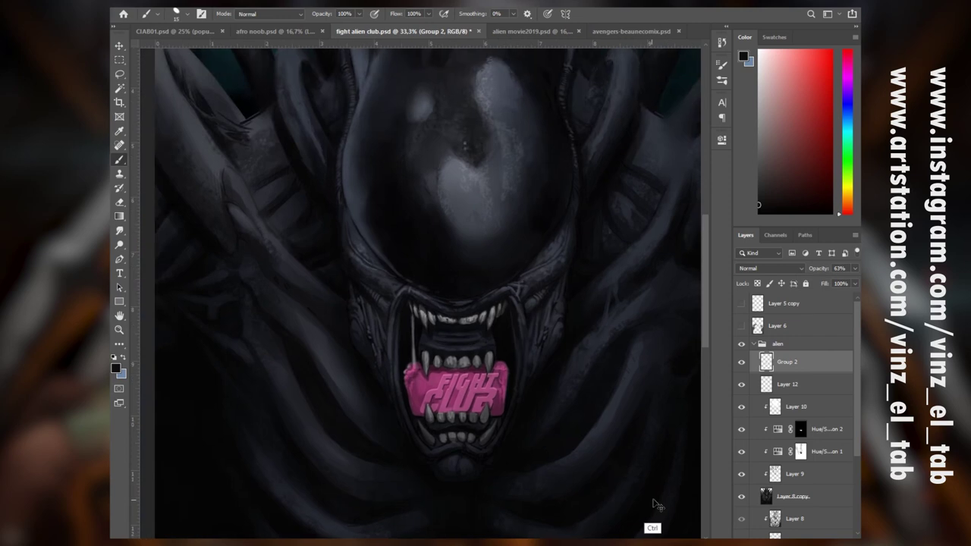
# Retouch the two lower fangs overlapping the logo with a small brush and greys sampled from the teeth
pyautogui.hotkey('ctrl', '+')
pyautogui.hotkey('ctrl', '+')
pyautogui.keyDown('alt'); pyautogui.click(509, 400); pyautogui.keyUp('alt')
pyautogui.press('[')
pyautogui.press('[')
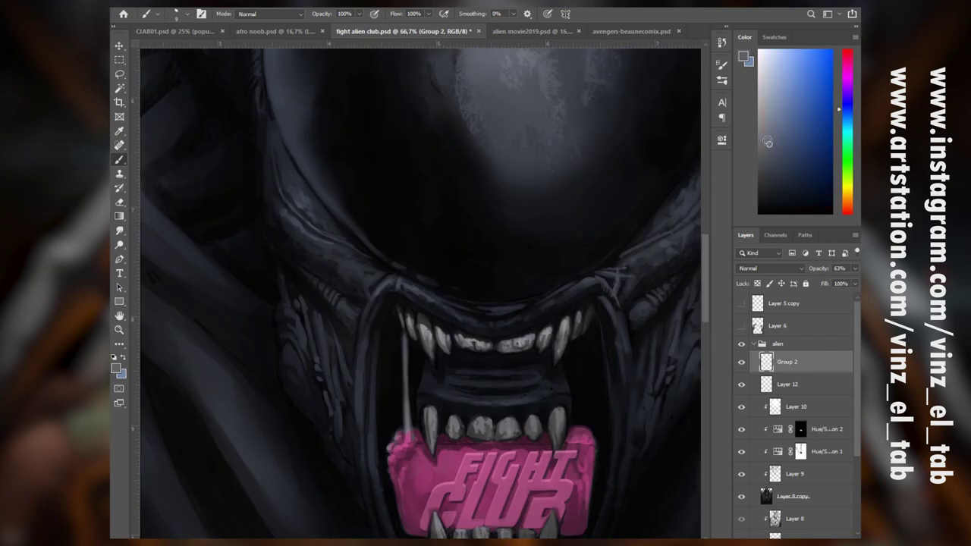
pyautogui.keyDown('alt'); pyautogui.click(471, 346); pyautogui.keyUp('alt')
pyautogui.moveTo(558, 413); pyautogui.dragTo(463, 287)
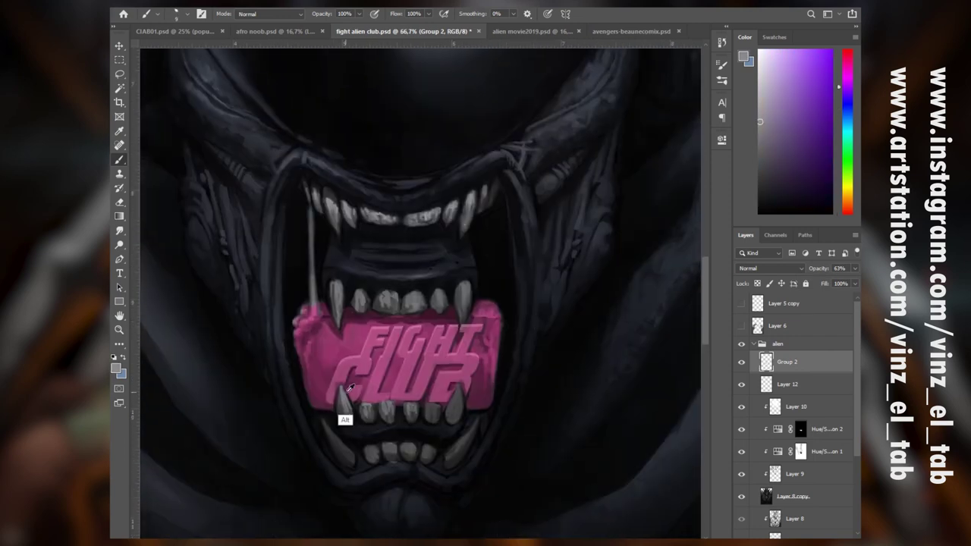
pyautogui.keyDown('alt'); pyautogui.click(346, 393); pyautogui.keyUp('alt')
pyautogui.moveTo(457, 388); pyautogui.dragTo(452, 412)
pyautogui.keyDown('alt'); pyautogui.click(459, 384); pyautogui.keyUp('alt')
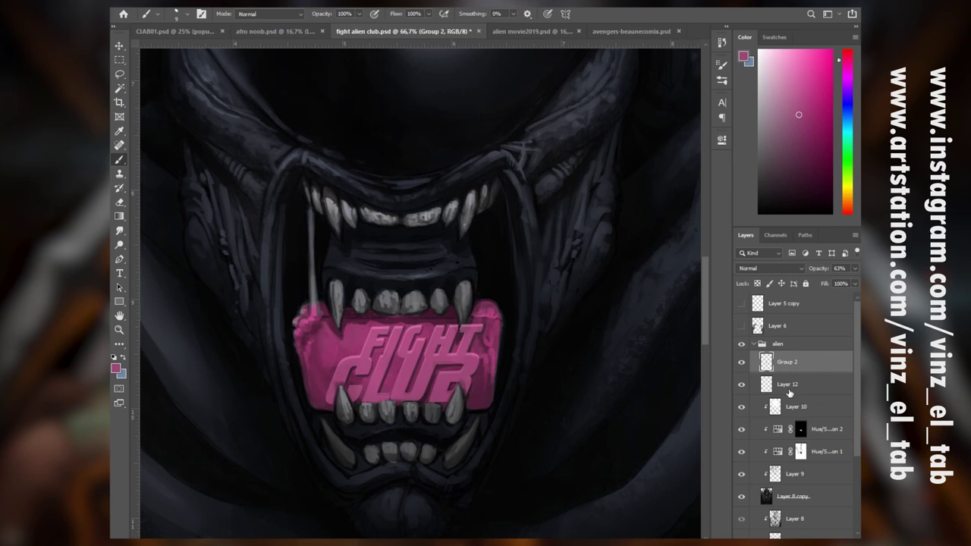
# Add a new layer above Group 2 and paint sharper highlights on both lower rows of teeth in sampled greys
pyautogui.hotkey('ctrl', 'shift', 'alt', 'n')
pyautogui.keyDown('alt'); pyautogui.click(410, 408); pyautogui.keyUp('alt')
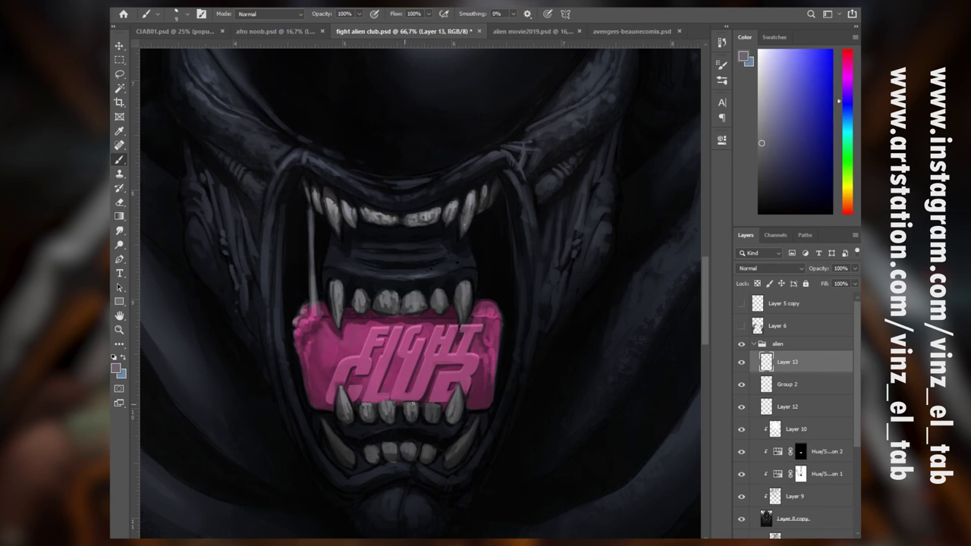
pyautogui.keyDown('alt'); pyautogui.click(406, 452); pyautogui.keyUp('alt')
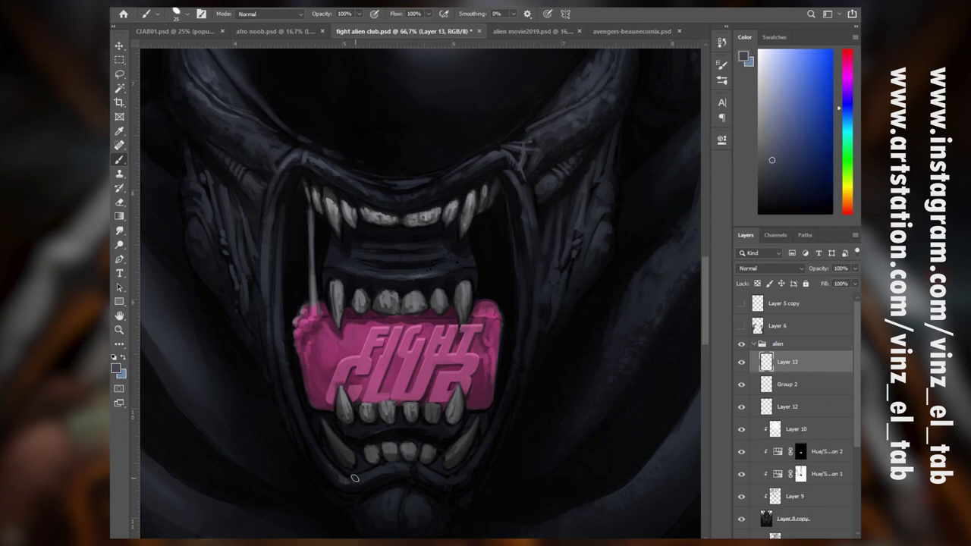
pyautogui.keyDown('alt'); pyautogui.click(352, 452); pyautogui.keyUp('alt')
pyautogui.moveTo(327, 422); pyautogui.dragTo(352, 458)
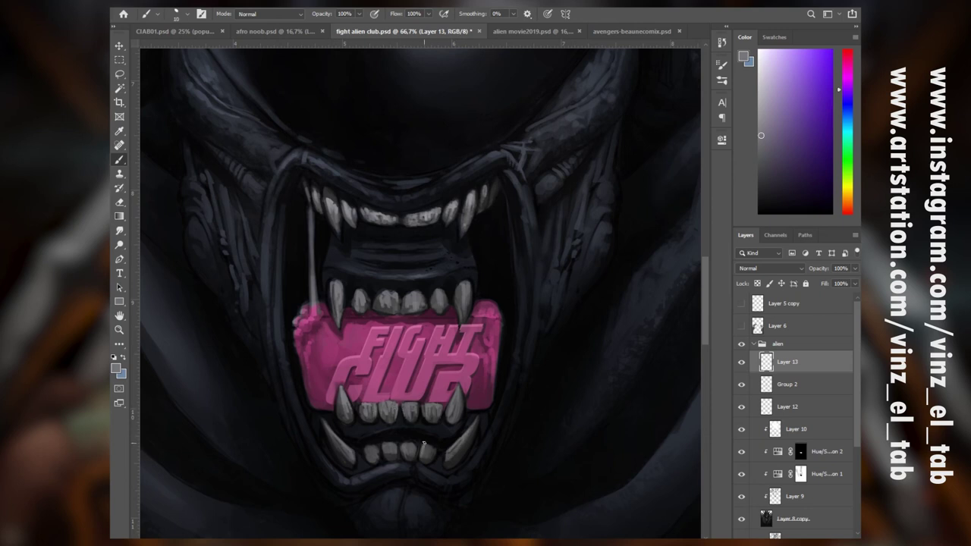
pyautogui.keyDown('alt'); pyautogui.click(454, 426); pyautogui.keyUp('alt')
pyautogui.keyDown('alt'); pyautogui.click(385, 458); pyautogui.keyUp('alt')
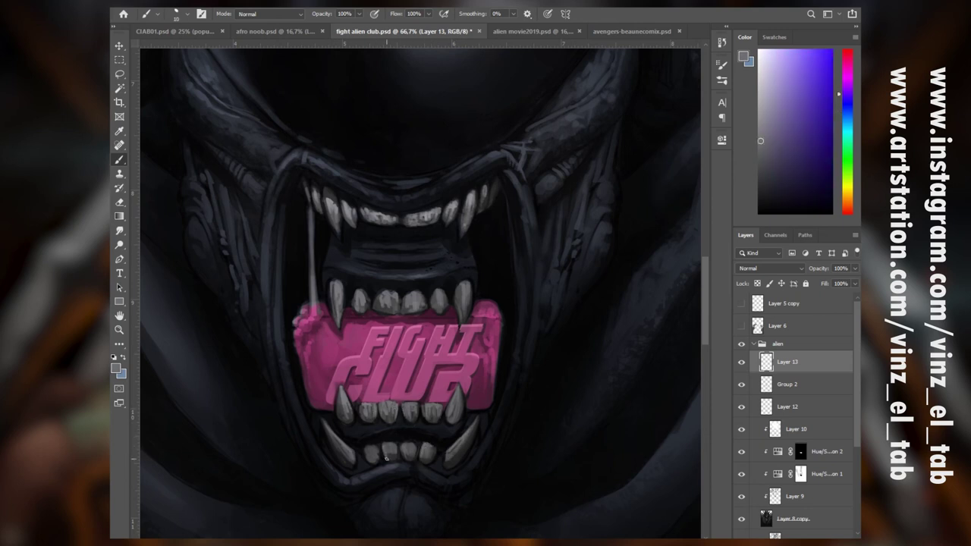
pyautogui.moveTo(454, 460); pyautogui.dragTo(471, 431)
# Sample colours around the inner jaw's upper-right fang and repaint the fang in grey with a 20 px brush
pyautogui.keyDown('alt'); pyautogui.click(500, 345); pyautogui.keyUp('alt')
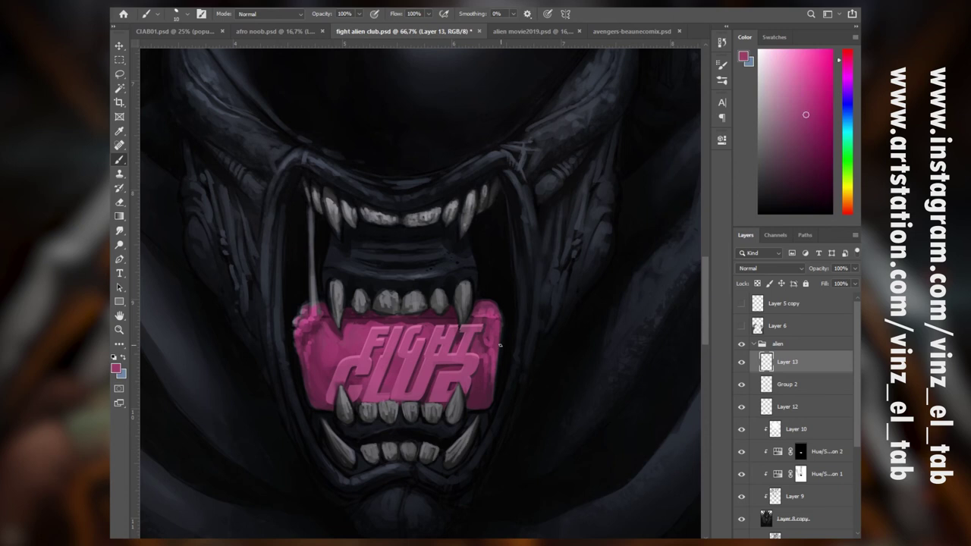
pyautogui.keyDown('alt'); pyautogui.click(471, 317); pyautogui.keyUp('alt')
pyautogui.keyDown('alt'); pyautogui.click(470, 312); pyautogui.keyUp('alt')
pyautogui.keyDown('alt'); pyautogui.click(462, 295); pyautogui.keyUp('alt')
pyautogui.moveTo(461, 293); pyautogui.dragTo(464, 313)
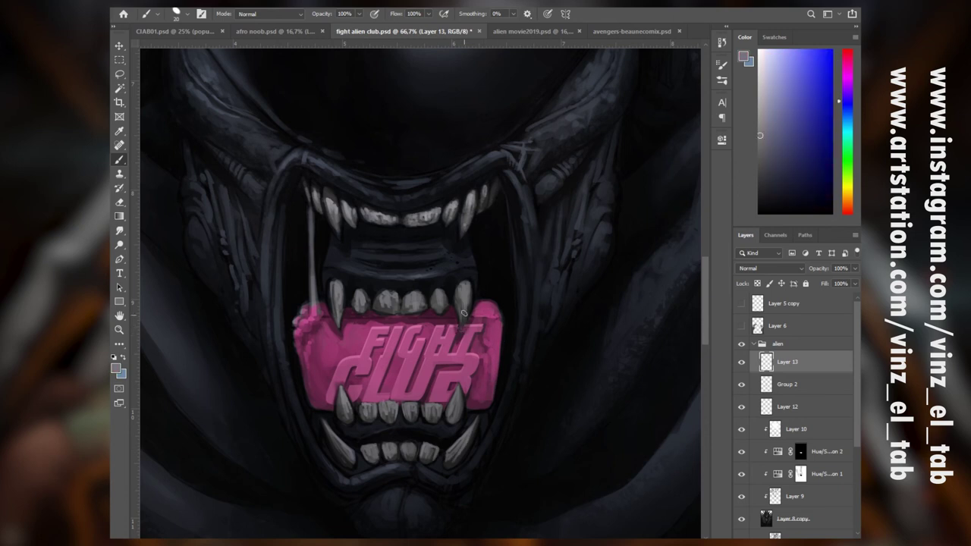
# Paint rounded pink bumps on the inner jaw's upper-left corner beneath the saliva strand, using sampled pinks
pyautogui.keyDown('alt'); pyautogui.click(447, 259); pyautogui.keyUp('alt')
pyautogui.moveTo(465, 263); pyautogui.dragTo(549, 147)
pyautogui.keyDown('alt'); pyautogui.click(384, 243); pyautogui.keyUp('alt')
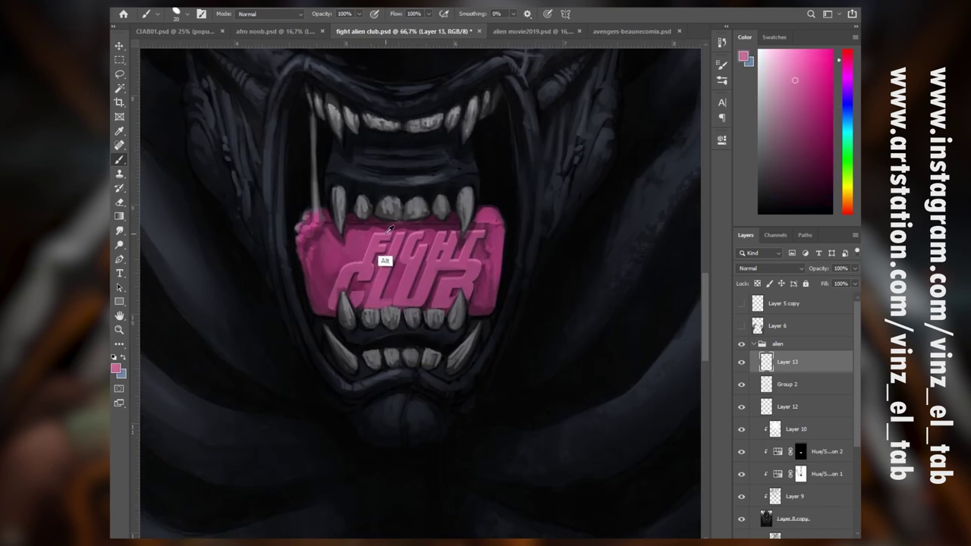
pyautogui.hotkey('ctrl', '+')
pyautogui.keyDown('alt'); pyautogui.click(285, 276); pyautogui.keyUp('alt')
pyautogui.moveTo(265, 271)
pyautogui.mouseDown()
pyautogui.moveTo(256, 307)
pyautogui.moveTo(263, 201)
pyautogui.mouseUp()
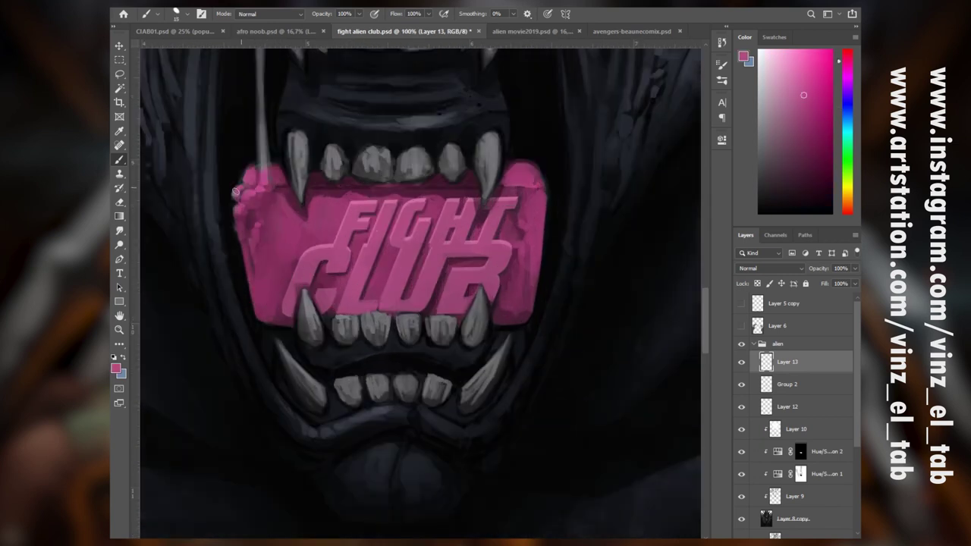
pyautogui.keyDown('alt'); pyautogui.click(287, 204); pyautogui.keyUp('alt')
pyautogui.keyDown('alt'); pyautogui.click(474, 262); pyautogui.keyUp('alt')
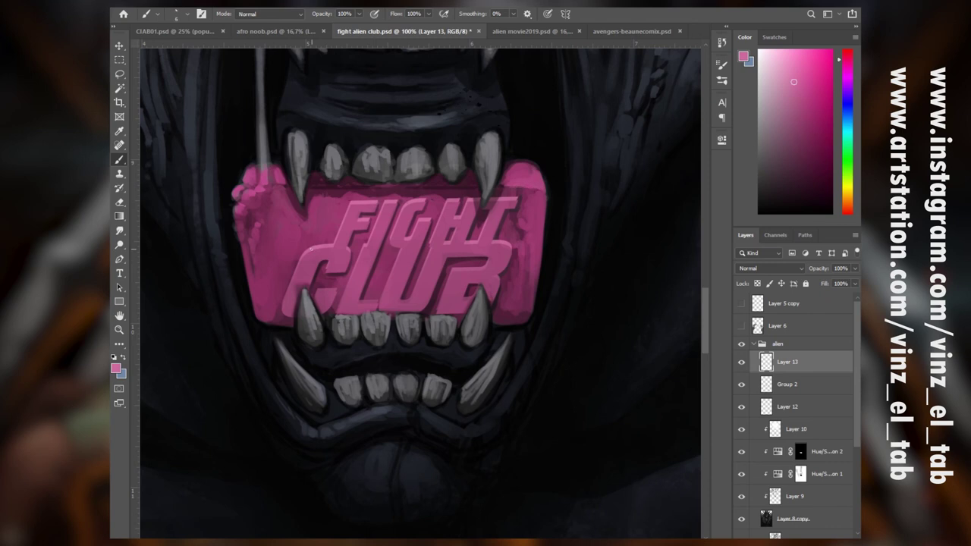
# Pick a textured brush and paint the lower part of the logo's L with sampled dark magenta and pink
pyautogui.rightClick(446, 258)
pyautogui.click(547, 524)
pyautogui.keyDown('alt'); pyautogui.click(410, 261); pyautogui.keyUp('alt')
pyautogui.moveTo(389, 291); pyautogui.dragTo(375, 288)
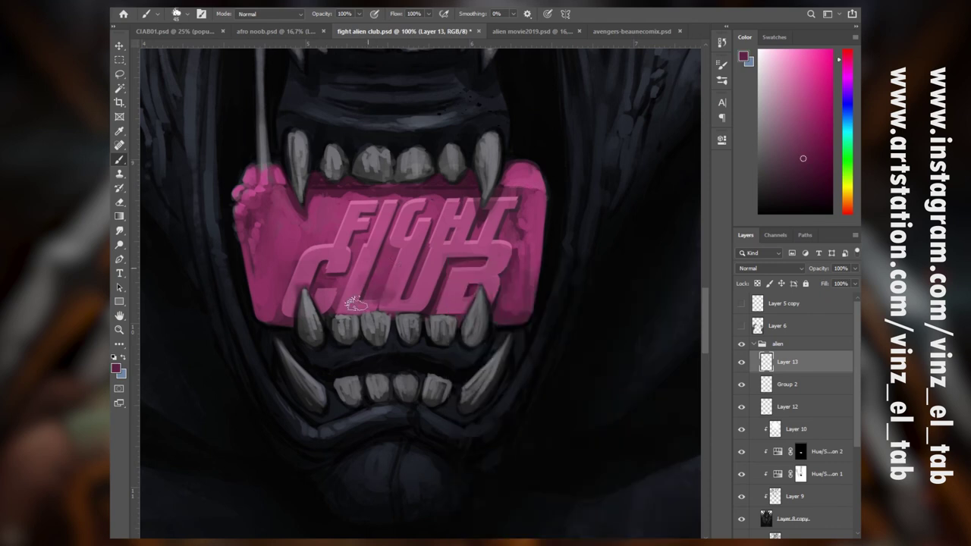
pyautogui.keyDown('alt'); pyautogui.click(302, 268); pyautogui.keyUp('alt')
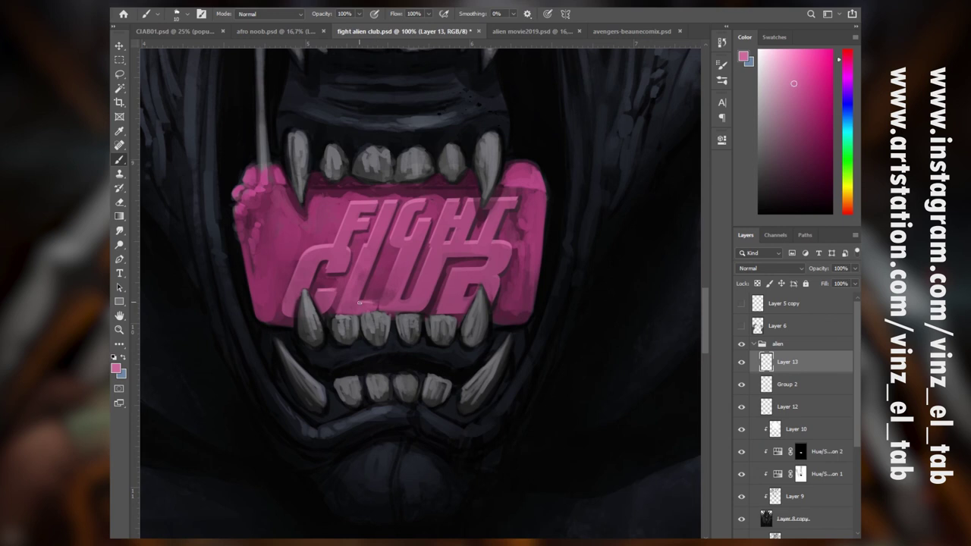
# Create a new group above Layer 13 holding an empty layer and a Hue/Saturation adjustment with Colorize enabled
pyautogui.hotkey('ctrl', '0')
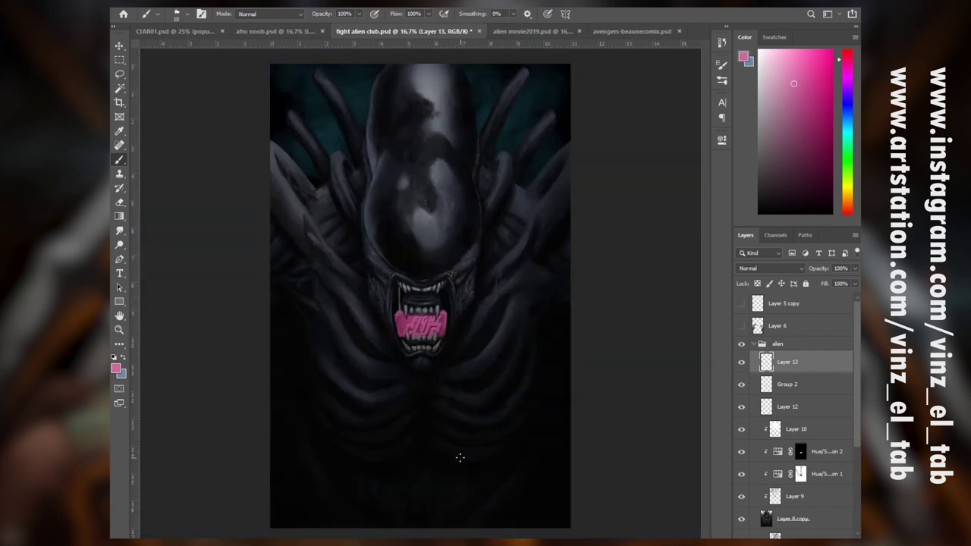
pyautogui.click(742, 326)
pyautogui.click(742, 325)
pyautogui.click(813, 542)
pyautogui.click(828, 542)
pyautogui.click(797, 542)
pyautogui.click(813, 440)
pyautogui.click(619, 272)
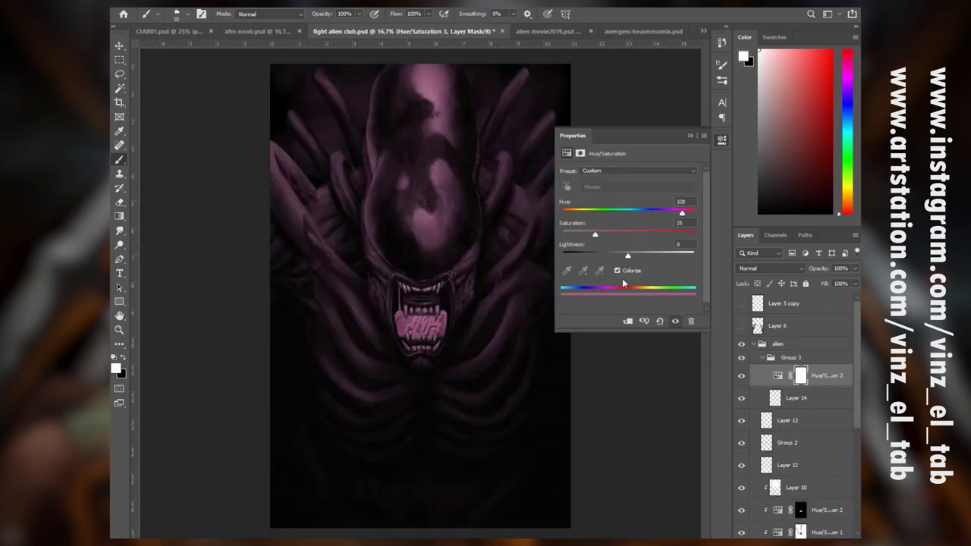
# Set the Hue/Saturation adjustment to a teal hue of 182, with increased saturation and lightness
pyautogui.moveTo(682, 213); pyautogui.dragTo(606, 234)
pyautogui.moveTo(628, 254)
pyautogui.mouseDown()
pyautogui.moveTo(647, 255)
pyautogui.moveTo(638, 257)
pyautogui.mouseUp()
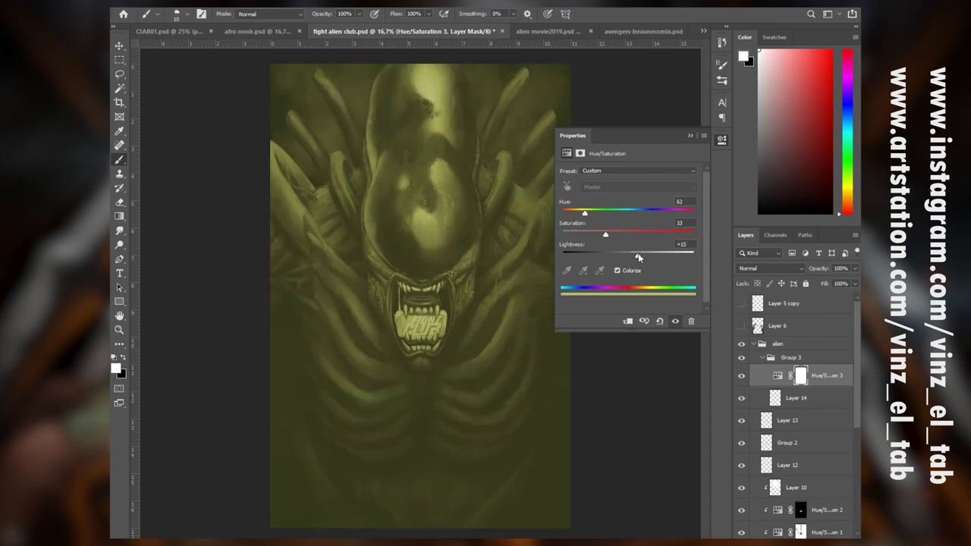
pyautogui.moveTo(583, 214); pyautogui.dragTo(603, 234)
pyautogui.moveTo(638, 257); pyautogui.dragTo(639, 257)
# Fill the Hue/Saturation adjustment's layer mask with black
pyautogui.click(801, 377)
pyautogui.hotkey('shift', 'F5')
pyautogui.click(372, 139)
pyautogui.click(356, 158)
pyautogui.click(412, 140)
# Paint white on the mask over the alien's lower torso with the Smoke brush at 1811 px
pyautogui.rightClick(481, 364)
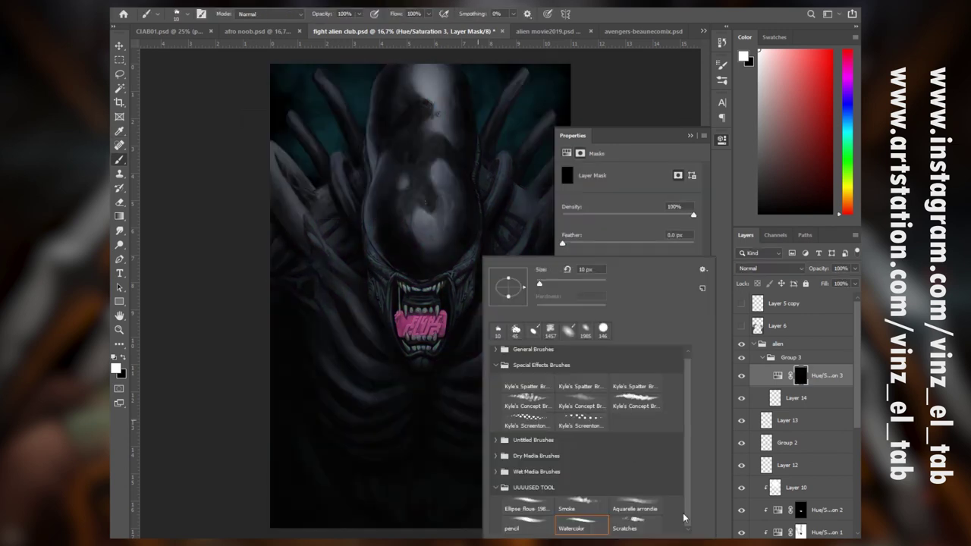
pyautogui.click(581, 509)
pyautogui.moveTo(600, 285); pyautogui.dragTo(649, 285)
pyautogui.moveTo(433, 419)
pyautogui.mouseDown()
pyautogui.moveTo(347, 490)
pyautogui.moveTo(500, 291)
pyautogui.mouseUp()
pyautogui.click(689, 137)
pyautogui.moveTo(417, 497); pyautogui.dragTo(390, 504)
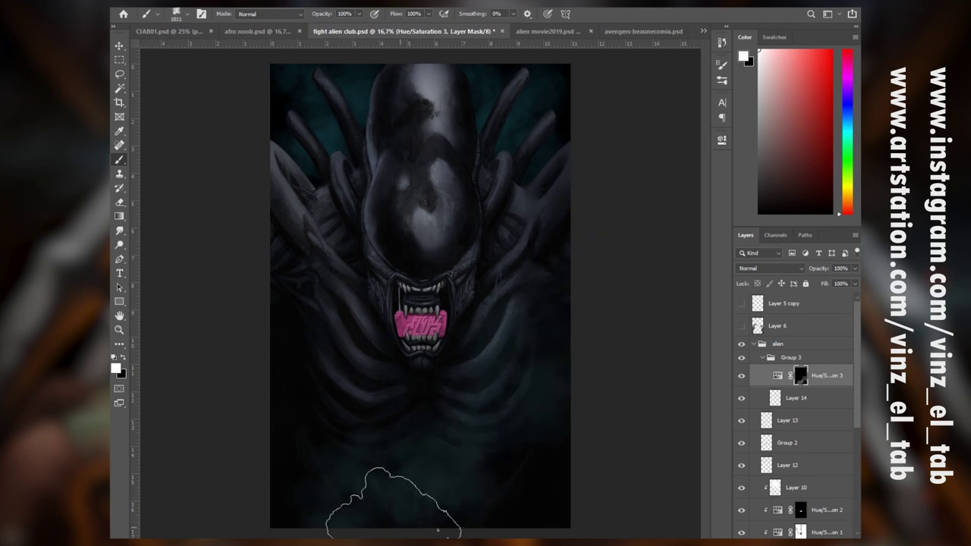
# Show the two clawed-hand layers, paint more teal smoke over the torso and behind the hands, and thin it over the chest in black
pyautogui.moveTo(742, 326); pyautogui.dragTo(741, 303)
pyautogui.moveTo(364, 456)
pyautogui.mouseDown()
pyautogui.moveTo(325, 384)
pyautogui.moveTo(512, 356)
pyautogui.moveTo(396, 524)
pyautogui.mouseUp()
pyautogui.press('x')
pyautogui.press('x')
pyautogui.moveTo(432, 382)
pyautogui.mouseDown()
pyautogui.moveTo(486, 346)
pyautogui.moveTo(271, 464)
pyautogui.moveTo(293, 284)
pyautogui.mouseUp()
pyautogui.moveTo(521, 410)
pyautogui.mouseDown()
pyautogui.moveTo(500, 346)
pyautogui.moveTo(579, 279)
pyautogui.mouseUp()
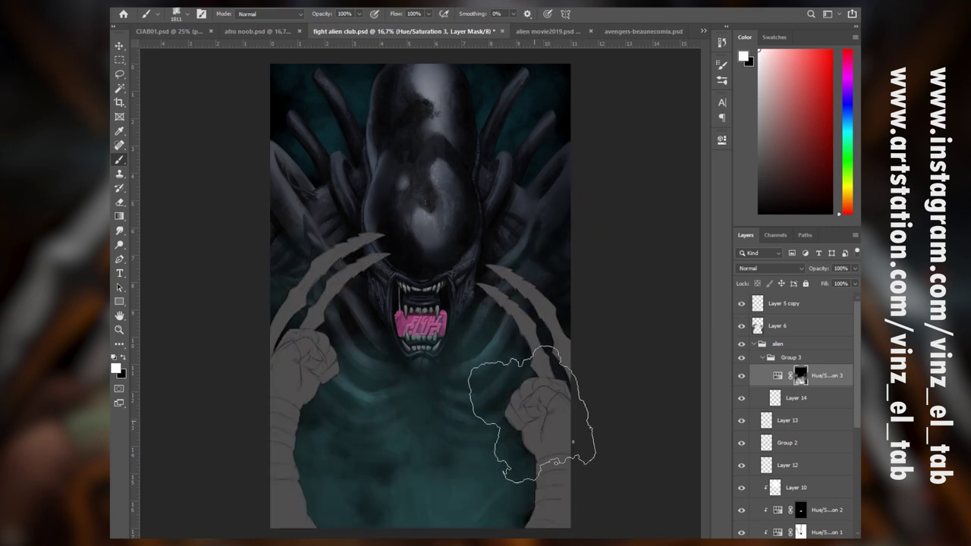
pyautogui.press('x')
pyautogui.moveTo(459, 431)
pyautogui.mouseDown()
pyautogui.moveTo(355, 492)
pyautogui.moveTo(503, 468)
pyautogui.moveTo(370, 355)
pyautogui.mouseUp()
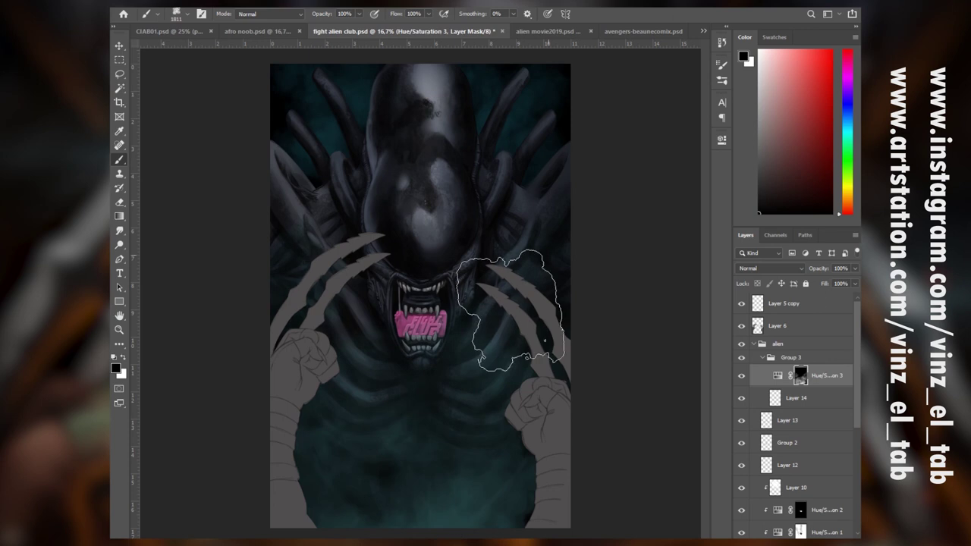
# Switch to a hard 102 px brush and paint a white mask stroke along the lower-left edge of the alien's dome
pyautogui.rightClick(448, 262)
pyautogui.moveTo(523, 285)
pyautogui.mouseDown()
pyautogui.moveTo(505, 286)
pyautogui.moveTo(517, 286)
pyautogui.mouseUp()
pyautogui.press('Return')
pyautogui.press('x')
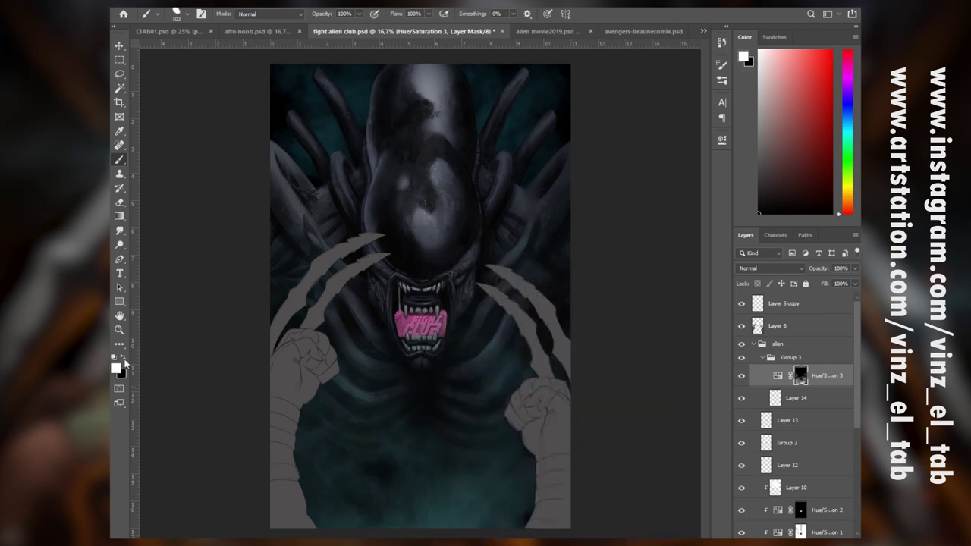
pyautogui.moveTo(441, 281); pyautogui.dragTo(475, 293)
pyautogui.rightClick(435, 266)
pyautogui.moveTo(324, 248); pyautogui.dragTo(370, 267)
# Set the teal Hue/Saturation adjustment's saturation to 89 and its lightness to +35
pyautogui.doubleClick(776, 377)
pyautogui.moveTo(603, 235); pyautogui.dragTo(680, 235)
pyautogui.moveTo(641, 257); pyautogui.dragTo(651, 257)
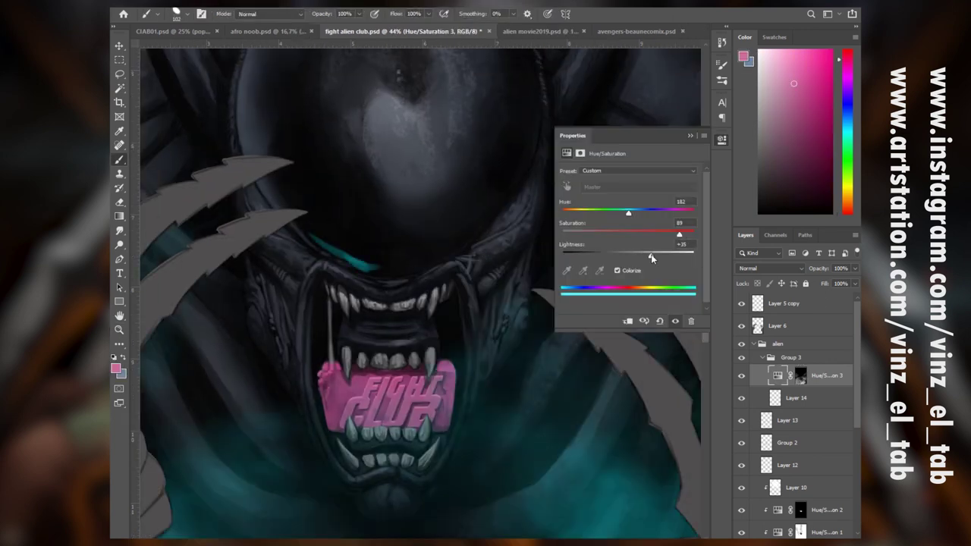
# Hide the hand layers and paint teal reflected light on the mask along the dome's lower edge and the mouth's upper rim
pyautogui.click(800, 377)
pyautogui.rightClick(387, 271)
pyautogui.click(457, 330)
pyautogui.moveTo(325, 231)
pyautogui.mouseDown()
pyautogui.moveTo(346, 230)
pyautogui.moveTo(314, 250)
pyautogui.moveTo(405, 265)
pyautogui.moveTo(290, 211)
pyautogui.mouseUp()
pyautogui.moveTo(742, 326); pyautogui.dragTo(742, 303)
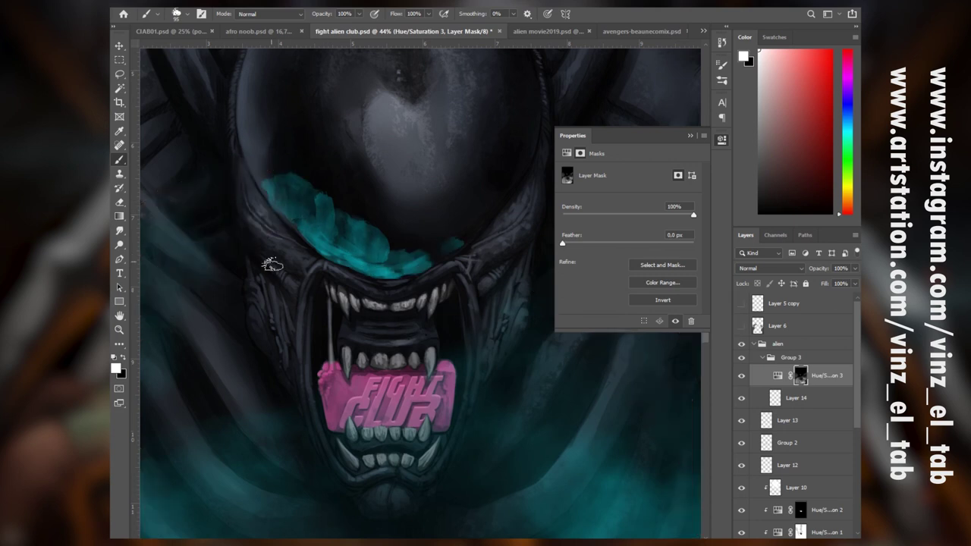
pyautogui.moveTo(327, 234)
pyautogui.mouseDown()
pyautogui.moveTo(379, 274)
pyautogui.moveTo(347, 283)
pyautogui.mouseUp()
pyautogui.press('[')
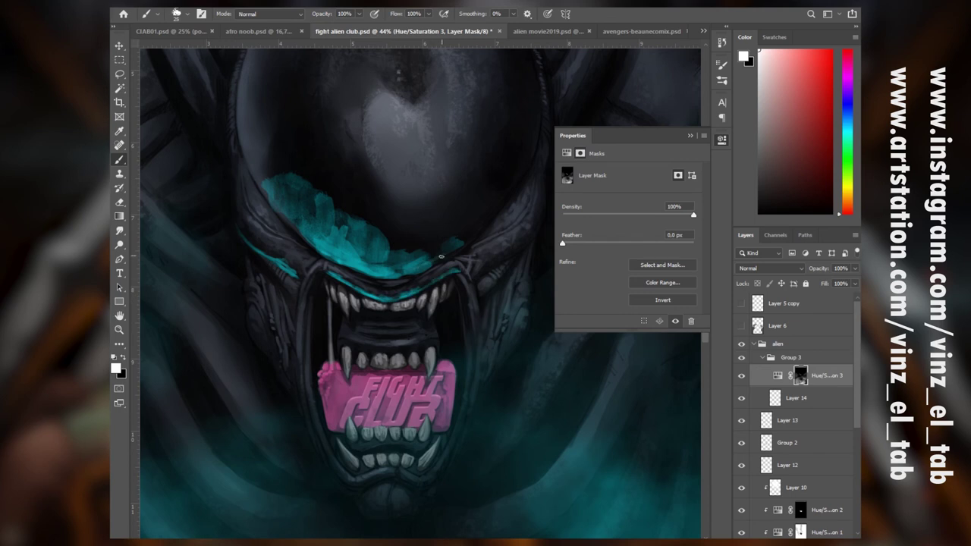
pyautogui.moveTo(440, 256)
pyautogui.mouseDown()
pyautogui.moveTo(525, 133)
pyautogui.moveTo(469, 223)
pyautogui.moveTo(519, 181)
pyautogui.mouseUp()
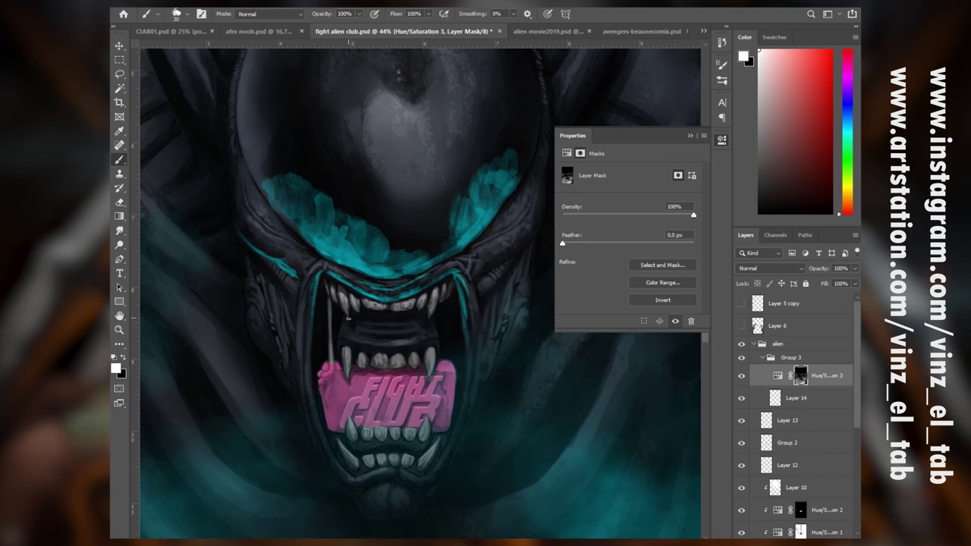
# Smudge the teal strokes on both sides of the dome into soft glows at 37% strength
pyautogui.click(119, 231)
pyautogui.moveTo(328, 199); pyautogui.dragTo(342, 215)
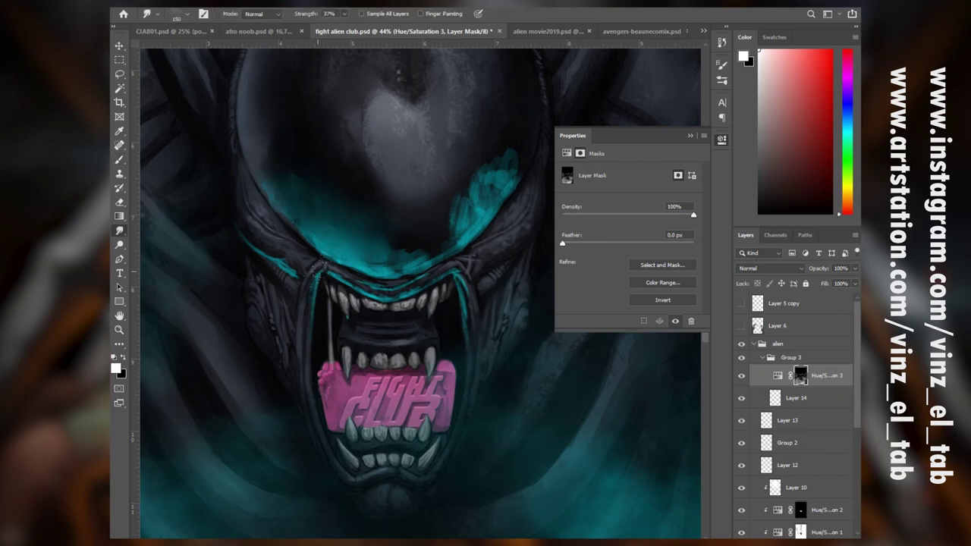
pyautogui.moveTo(319, 267); pyautogui.dragTo(387, 244)
pyautogui.moveTo(493, 163)
pyautogui.mouseDown()
pyautogui.moveTo(478, 227)
pyautogui.moveTo(486, 243)
pyautogui.moveTo(505, 194)
pyautogui.moveTo(492, 213)
pyautogui.mouseUp()
# Clean the lower edge of the dome's teal glow with black on the mask, then smudge it smooth above the mouth
pyautogui.press('b')
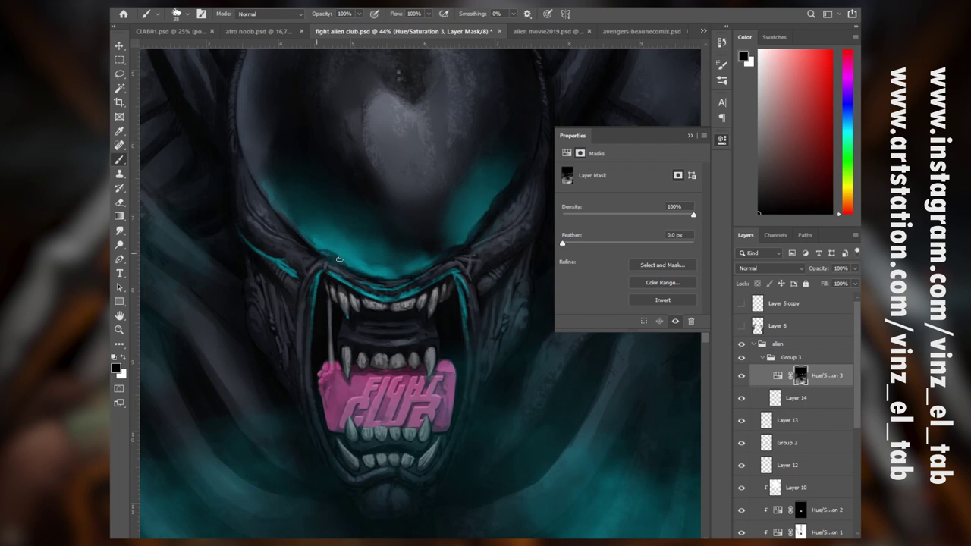
pyautogui.press('r')
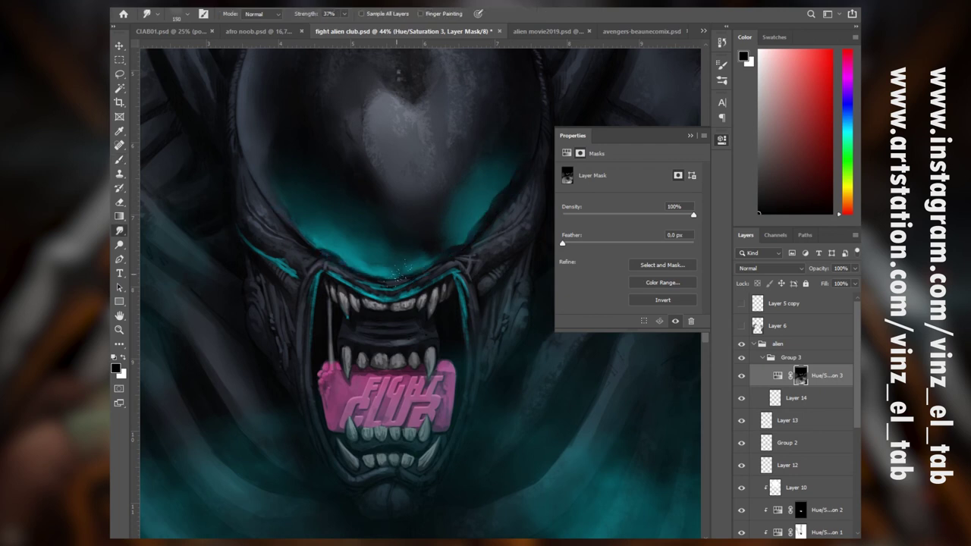
pyautogui.moveTo(367, 266); pyautogui.dragTo(398, 264)
pyautogui.press('b')
pyautogui.press('x')
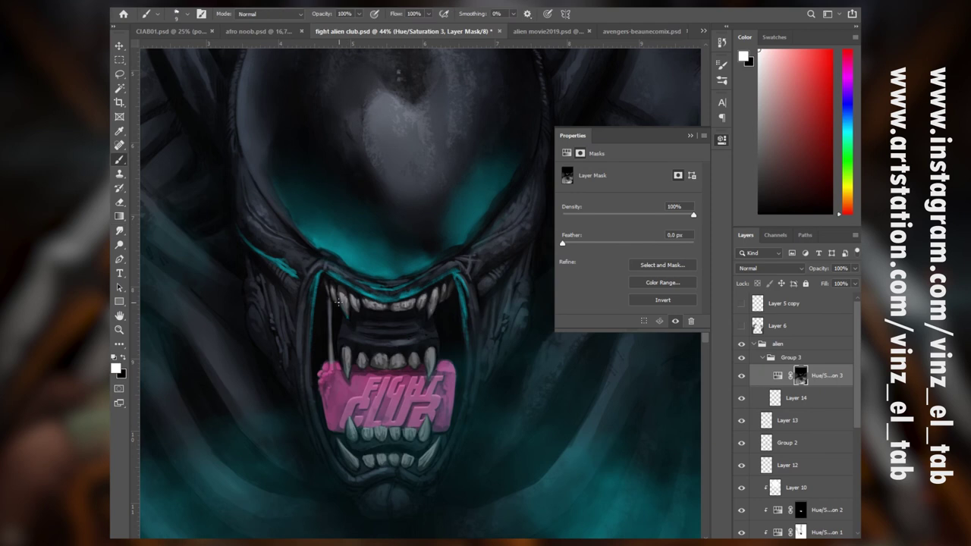
# Enlarge the white brush and paint teal reflected light on the Hue/Saturation mask along the tips of the upper teeth
pyautogui.press('s')
pyautogui.press('b')
pyautogui.press(']')
pyautogui.press(']')
pyautogui.moveTo(366, 307); pyautogui.dragTo(436, 306)
# Paint teal reflected light on the mask around the chin, the lower lip and the lower rows of teeth
pyautogui.moveTo(454, 510); pyautogui.dragTo(428, 375)
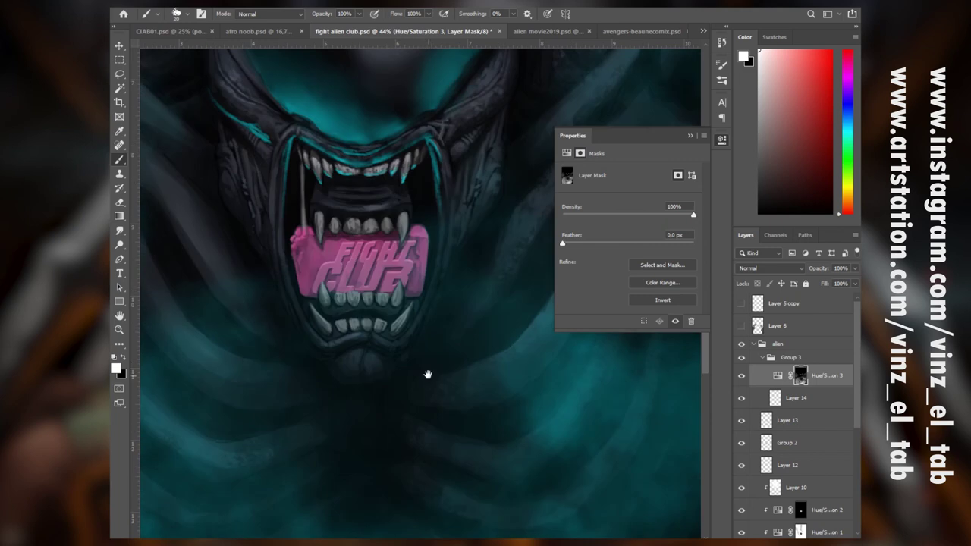
pyautogui.moveTo(293, 328); pyautogui.dragTo(357, 382)
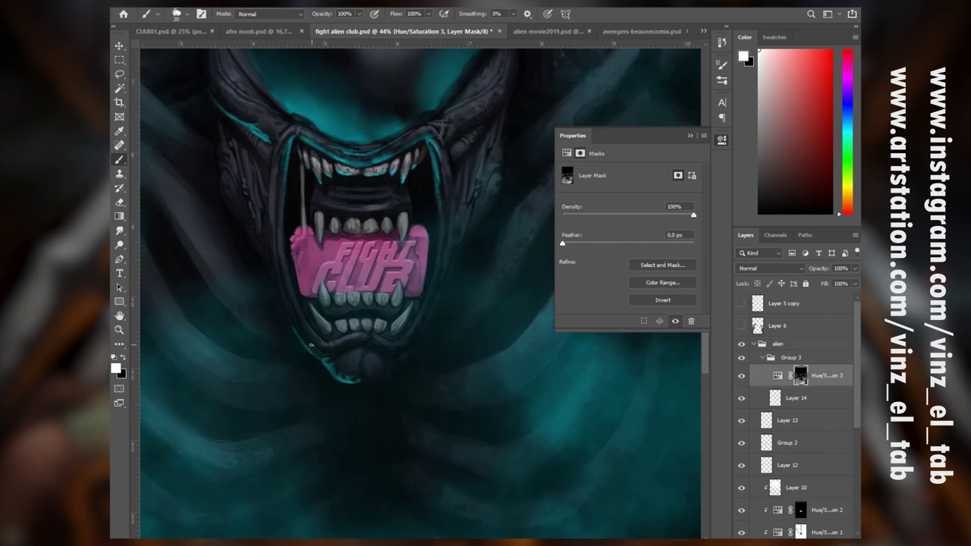
pyautogui.moveTo(296, 326)
pyautogui.mouseDown()
pyautogui.moveTo(323, 353)
pyautogui.moveTo(351, 346)
pyautogui.mouseUp()
pyautogui.moveTo(314, 317); pyautogui.dragTo(329, 334)
pyautogui.moveTo(406, 323)
pyautogui.mouseDown()
pyautogui.moveTo(392, 335)
pyautogui.moveTo(354, 325)
pyautogui.mouseUp()
pyautogui.press('[')
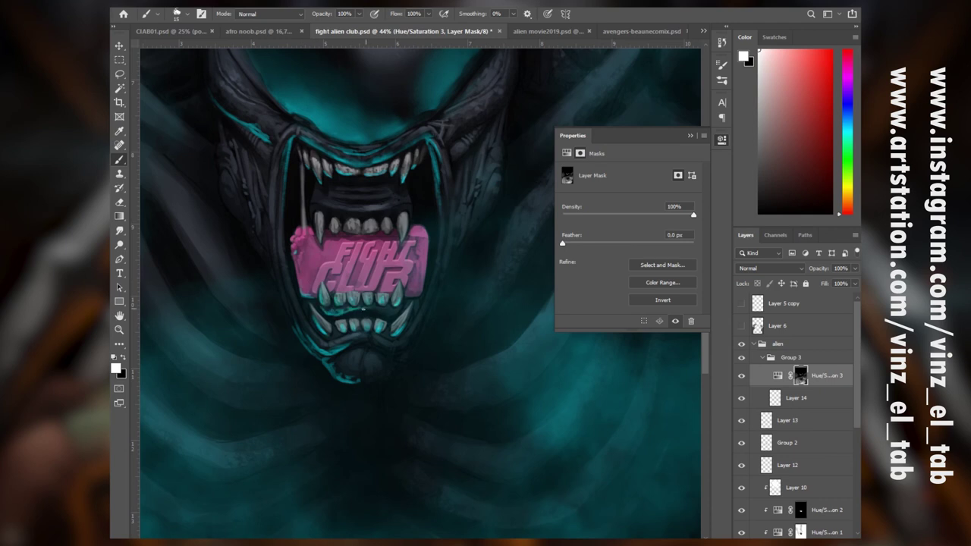
pyautogui.moveTo(381, 313); pyautogui.dragTo(400, 307)
pyautogui.moveTo(338, 351)
pyautogui.mouseDown()
pyautogui.moveTo(393, 340)
pyautogui.moveTo(361, 382)
pyautogui.moveTo(371, 380)
pyautogui.moveTo(375, 368)
pyautogui.moveTo(326, 370)
pyautogui.mouseUp()
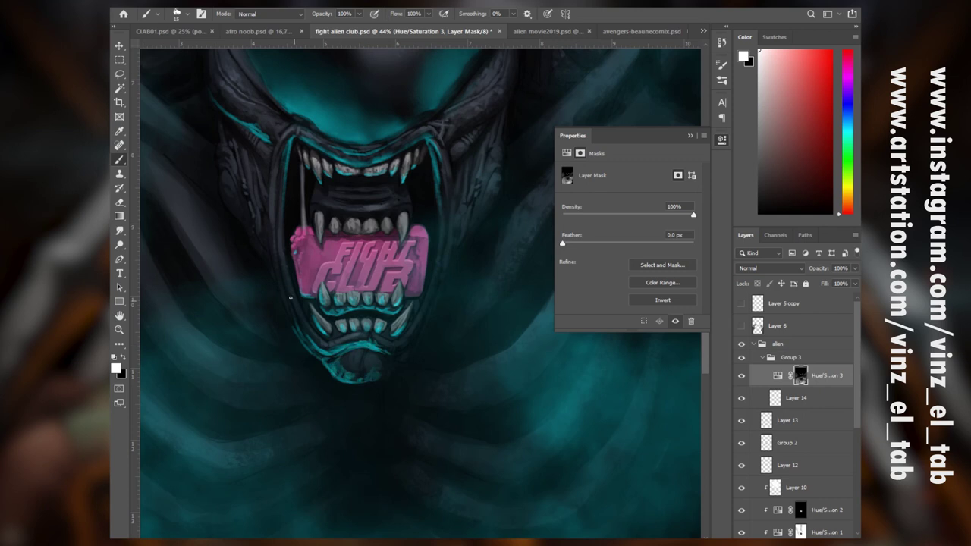
# Paint teal rim light on the mask along both outer jaw edges and the cheek creases
pyautogui.moveTo(290, 297)
pyautogui.mouseDown()
pyautogui.moveTo(255, 247)
pyautogui.moveTo(269, 264)
pyautogui.mouseUp()
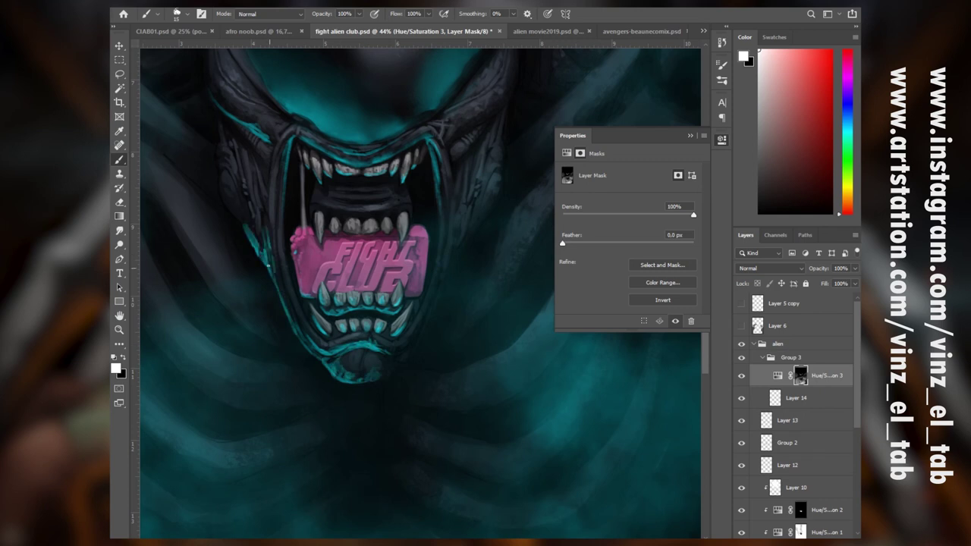
pyautogui.moveTo(245, 228)
pyautogui.mouseDown()
pyautogui.moveTo(222, 183)
pyautogui.moveTo(245, 229)
pyautogui.mouseUp()
pyautogui.moveTo(373, 383)
pyautogui.mouseDown()
pyautogui.moveTo(390, 383)
pyautogui.moveTo(377, 377)
pyautogui.moveTo(400, 364)
pyautogui.moveTo(396, 352)
pyautogui.moveTo(430, 300)
pyautogui.mouseUp()
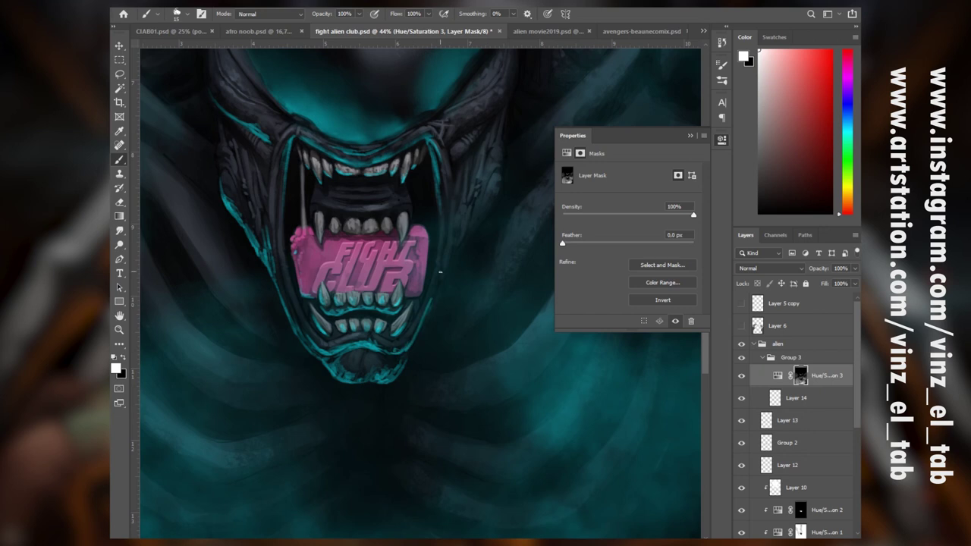
pyautogui.moveTo(281, 234)
pyautogui.mouseDown()
pyautogui.moveTo(283, 184)
pyautogui.moveTo(274, 177)
pyautogui.mouseUp()
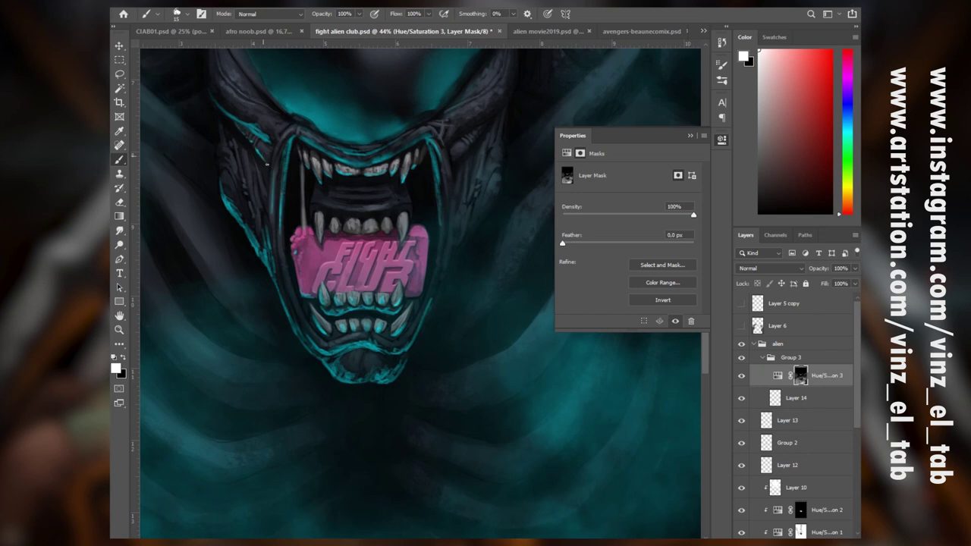
pyautogui.moveTo(458, 161); pyautogui.dragTo(490, 119)
# Paint teal drool strands hanging from the chin, then add light to the inner jaw's upper teeth
pyautogui.moveTo(440, 293)
pyautogui.mouseDown()
pyautogui.moveTo(401, 375)
pyautogui.moveTo(383, 390)
pyautogui.mouseUp()
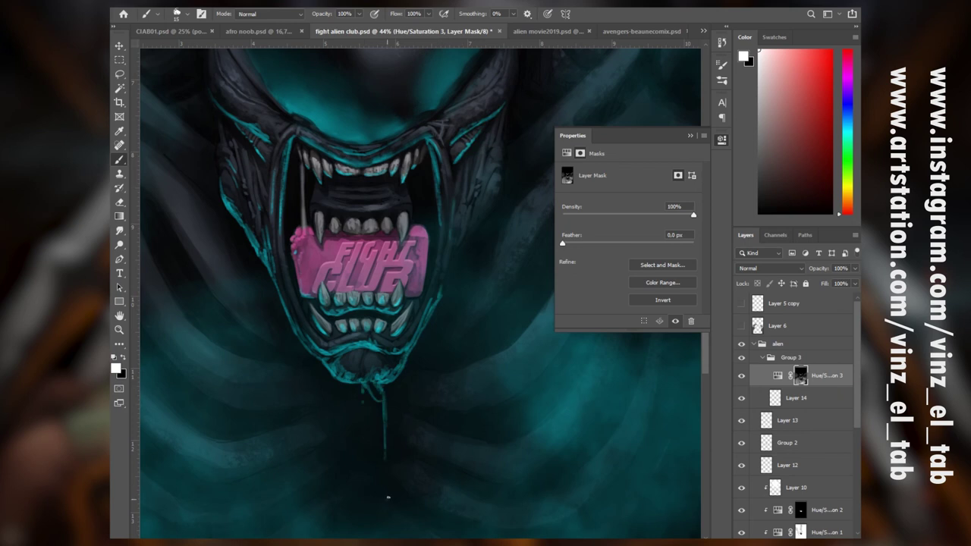
pyautogui.moveTo(388, 498)
pyautogui.mouseDown()
pyautogui.moveTo(384, 381)
pyautogui.moveTo(391, 418)
pyautogui.mouseUp()
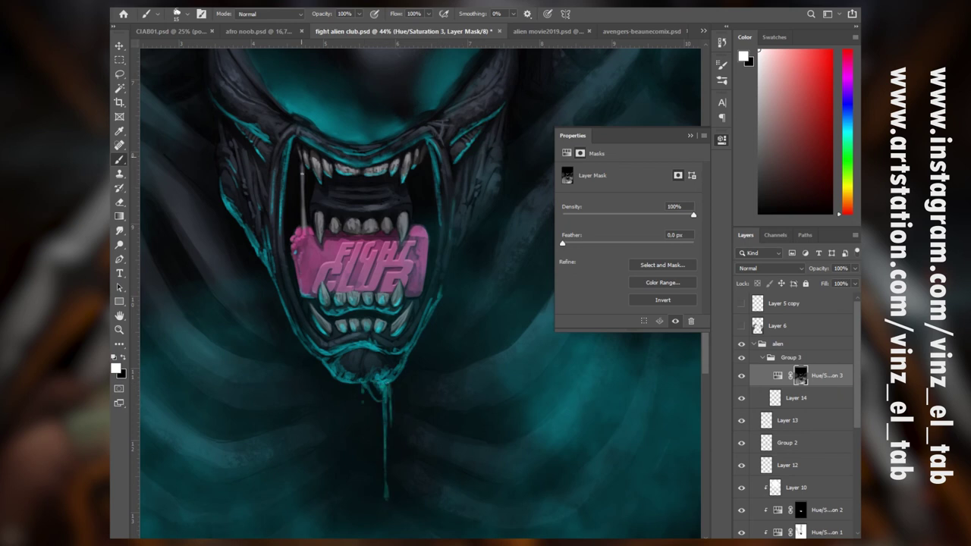
pyautogui.moveTo(315, 224)
pyautogui.mouseDown()
pyautogui.moveTo(321, 245)
pyautogui.moveTo(392, 230)
pyautogui.mouseUp()
# Close the mask properties and paint teal rim light with dripping strands along the upper ribs on the right
pyautogui.moveTo(420, 287)
pyautogui.mouseDown()
pyautogui.moveTo(404, 341)
pyautogui.moveTo(494, 201)
pyautogui.mouseUp()
pyautogui.moveTo(481, 193); pyautogui.dragTo(461, 256)
pyautogui.moveTo(485, 312)
pyautogui.mouseDown()
pyautogui.moveTo(514, 393)
pyautogui.moveTo(449, 326)
pyautogui.mouseUp()
pyautogui.click(691, 136)
pyautogui.moveTo(432, 331)
pyautogui.mouseDown()
pyautogui.moveTo(483, 289)
pyautogui.moveTo(535, 207)
pyautogui.moveTo(511, 230)
pyautogui.moveTo(530, 210)
pyautogui.moveTo(504, 267)
pyautogui.moveTo(430, 332)
pyautogui.mouseUp()
pyautogui.moveTo(455, 413)
pyautogui.mouseDown()
pyautogui.moveTo(536, 348)
pyautogui.moveTo(571, 303)
pyautogui.mouseUp()
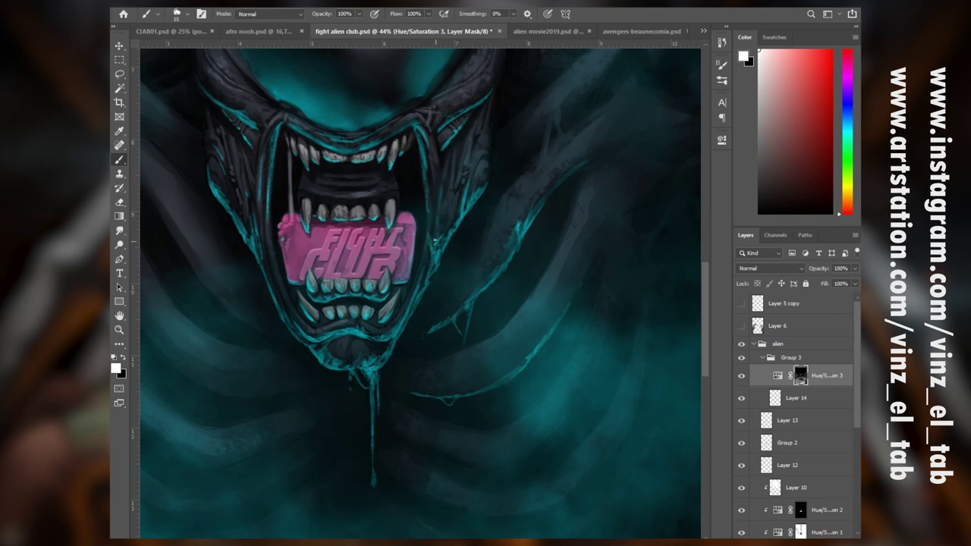
# Smudge the teal strokes on the cheeks, jaw edges and chin at 37% strength
pyautogui.press('r')
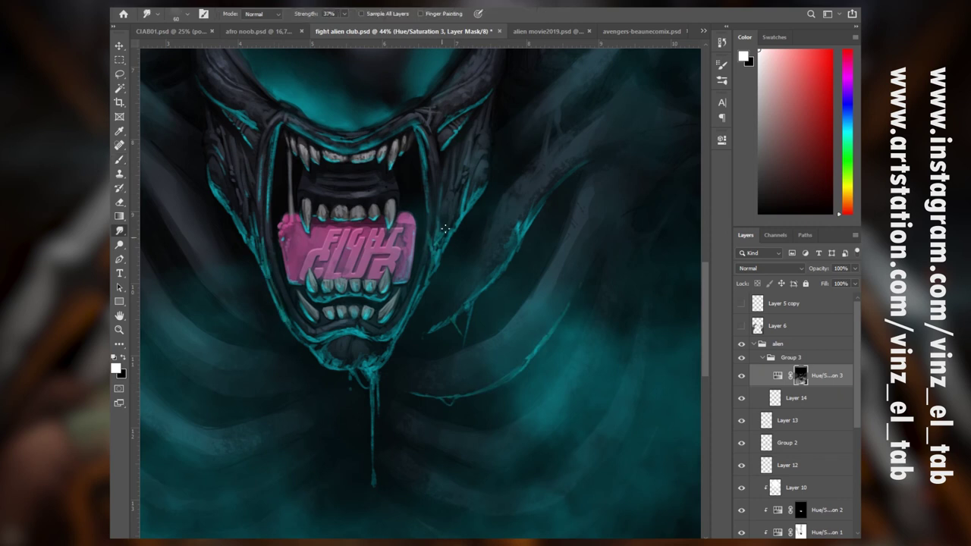
pyautogui.moveTo(255, 122); pyautogui.dragTo(227, 103)
pyautogui.moveTo(437, 246); pyautogui.dragTo(470, 183)
pyautogui.moveTo(315, 339); pyautogui.dragTo(296, 325)
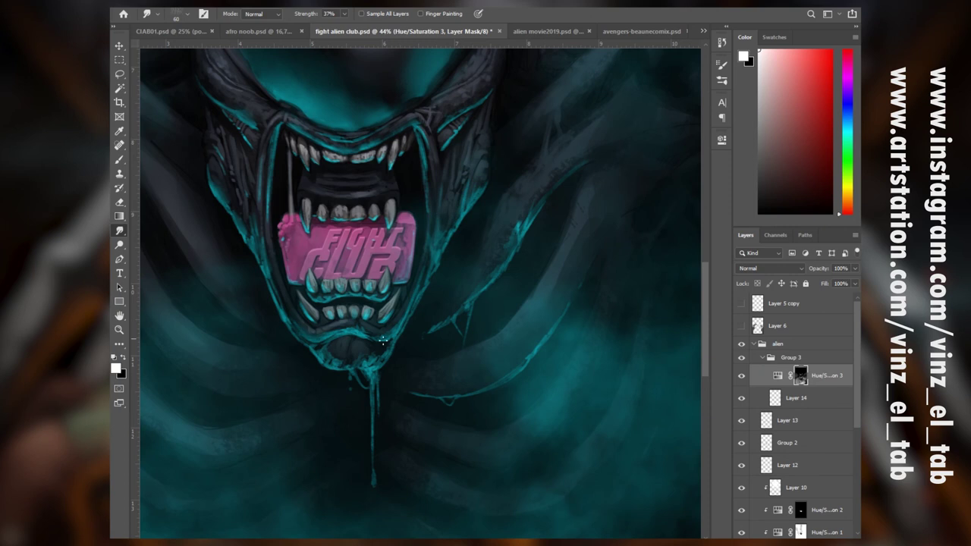
pyautogui.moveTo(370, 354); pyautogui.dragTo(372, 368)
# Smudge the teal rim strokes on the right-hand ribs, then toggle Group 3 off and on to compare
pyautogui.moveTo(516, 235); pyautogui.dragTo(493, 260)
pyautogui.moveTo(493, 257)
pyautogui.mouseDown()
pyautogui.moveTo(507, 238)
pyautogui.moveTo(393, 362)
pyautogui.mouseUp()
pyautogui.moveTo(503, 387); pyautogui.dragTo(543, 322)
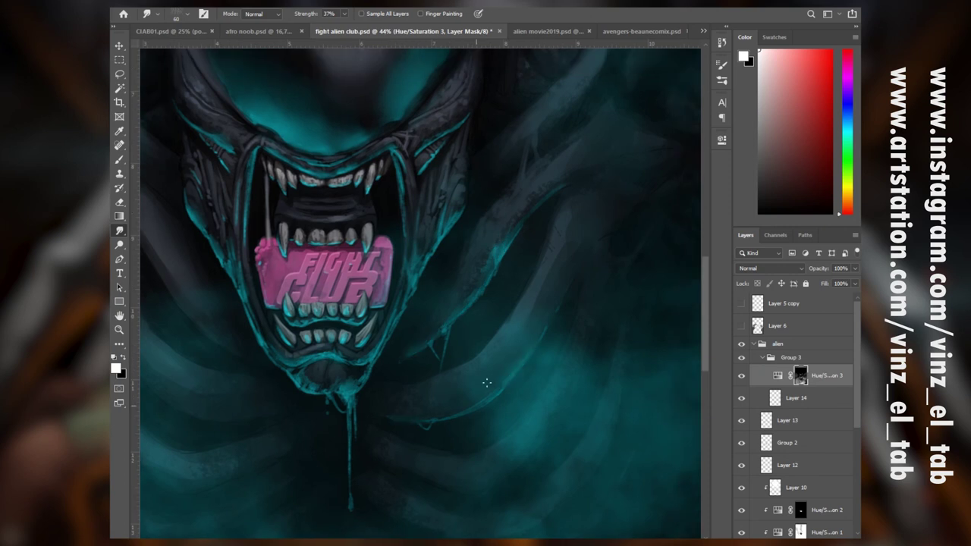
pyautogui.moveTo(488, 343); pyautogui.dragTo(546, 445)
pyautogui.hotkey('ctrl', '-')
pyautogui.hotkey('ctrl', '-')
pyautogui.click(742, 358)
pyautogui.click(743, 359)
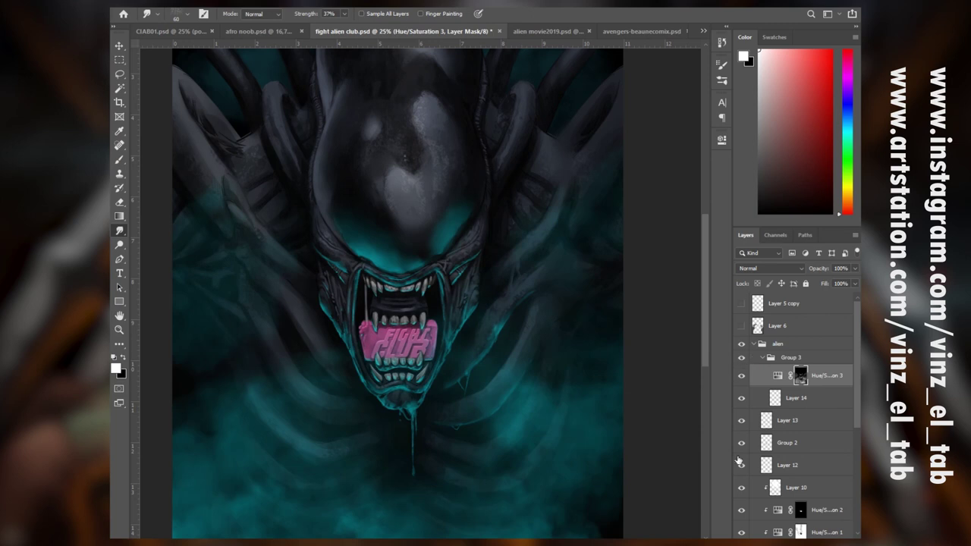
# Paint teal light and drips on the right shoulder and the tube beside the head, smudging the tube's glow
pyautogui.scroll(2, 455, 454)
pyautogui.press('b')
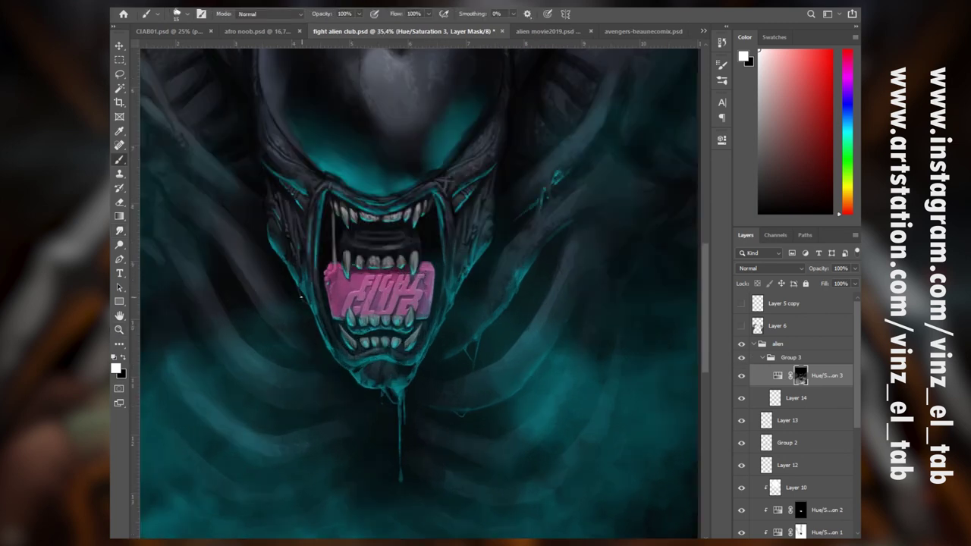
pyautogui.moveTo(616, 327); pyautogui.dragTo(510, 510)
pyautogui.moveTo(419, 275); pyautogui.dragTo(464, 170)
pyautogui.press('r')
pyautogui.moveTo(439, 232)
pyautogui.mouseDown()
pyautogui.moveTo(416, 260)
pyautogui.moveTo(453, 182)
pyautogui.moveTo(417, 277)
pyautogui.mouseUp()
pyautogui.press('b')
pyautogui.scroll(-5, 445, 218)
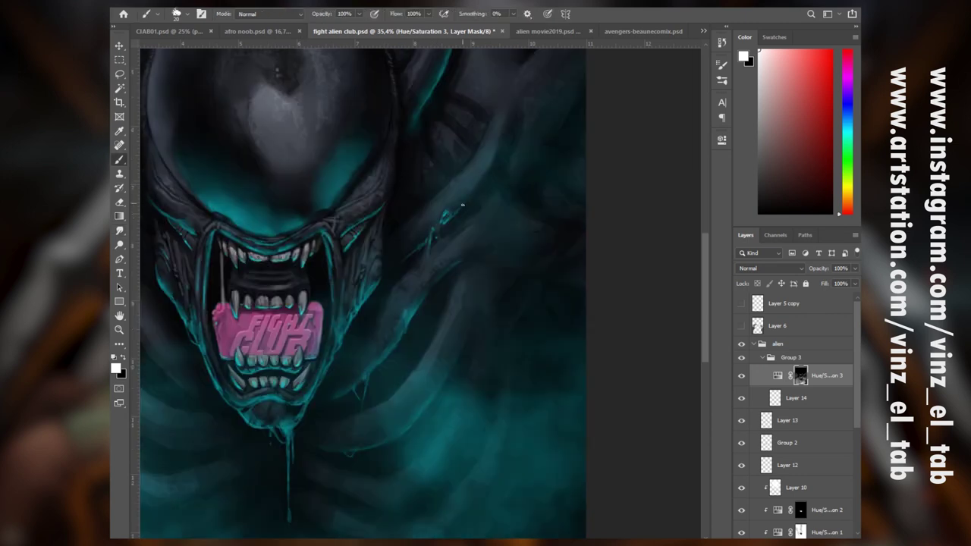
pyautogui.scroll(-2, 438, 336)
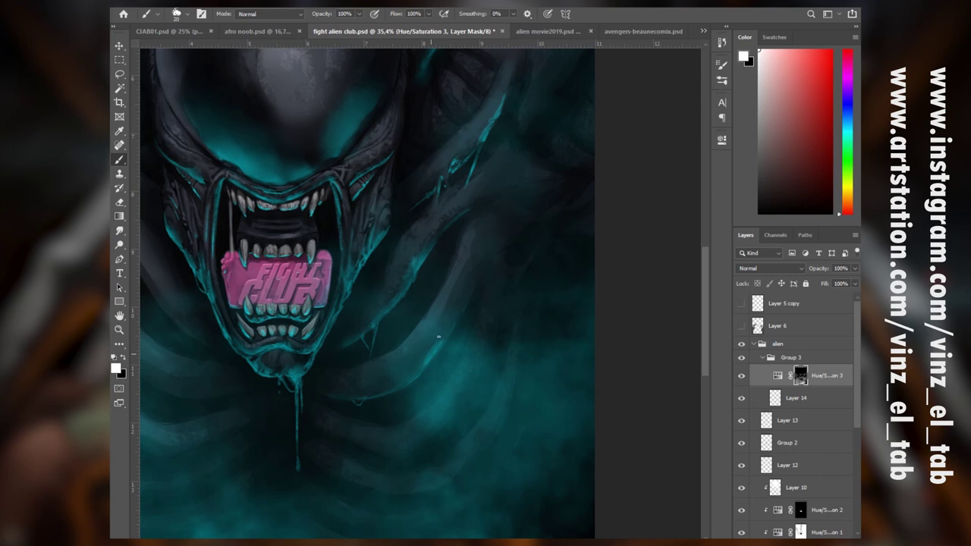
# Paint teal rim light on the mask along the lower edges of the right-hand ribs, down to the faint lowest one
pyautogui.moveTo(448, 338); pyautogui.dragTo(432, 356)
pyautogui.press('r')
pyautogui.scroll(-4, 417, 375)
pyautogui.press('b')
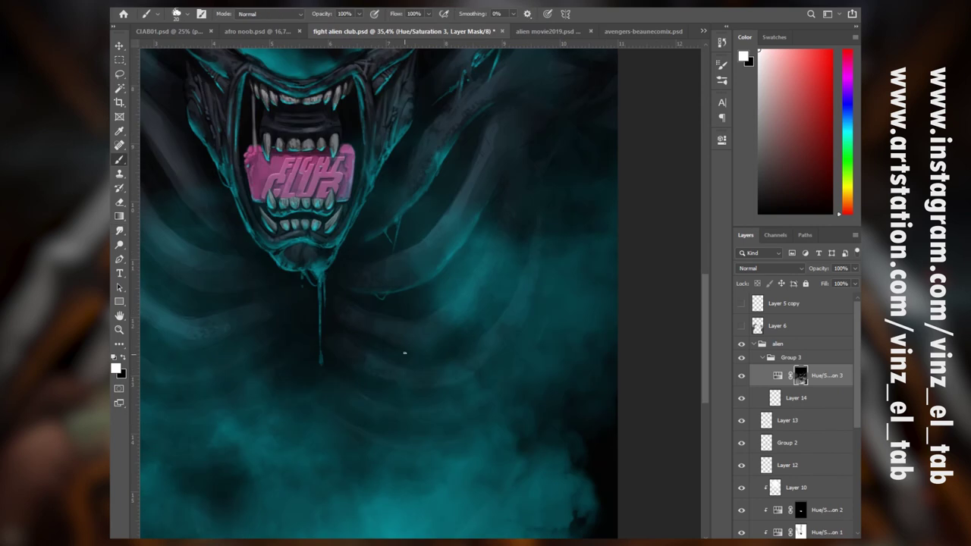
pyautogui.moveTo(377, 340); pyautogui.dragTo(418, 350)
pyautogui.moveTo(358, 290); pyautogui.dragTo(427, 278)
pyautogui.moveTo(396, 346)
pyautogui.mouseDown()
pyautogui.moveTo(425, 346)
pyautogui.moveTo(464, 321)
pyautogui.mouseUp()
pyautogui.moveTo(352, 368)
pyautogui.mouseDown()
pyautogui.moveTo(390, 387)
pyautogui.moveTo(444, 390)
pyautogui.moveTo(478, 376)
pyautogui.mouseUp()
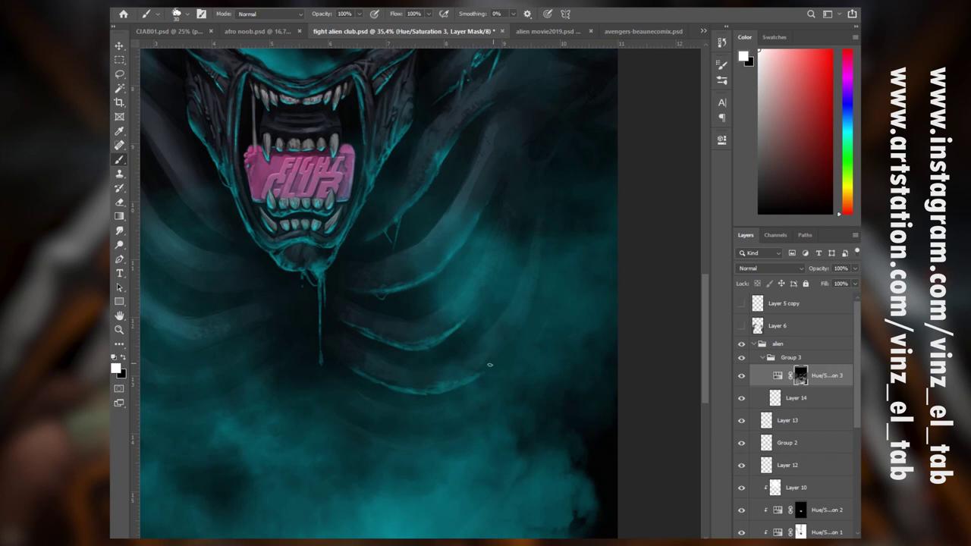
pyautogui.moveTo(390, 431); pyautogui.dragTo(407, 436)
# Paint matching teal rim light and small drips along the lower edges of the left-hand ribs
pyautogui.moveTo(515, 420); pyautogui.dragTo(596, 451)
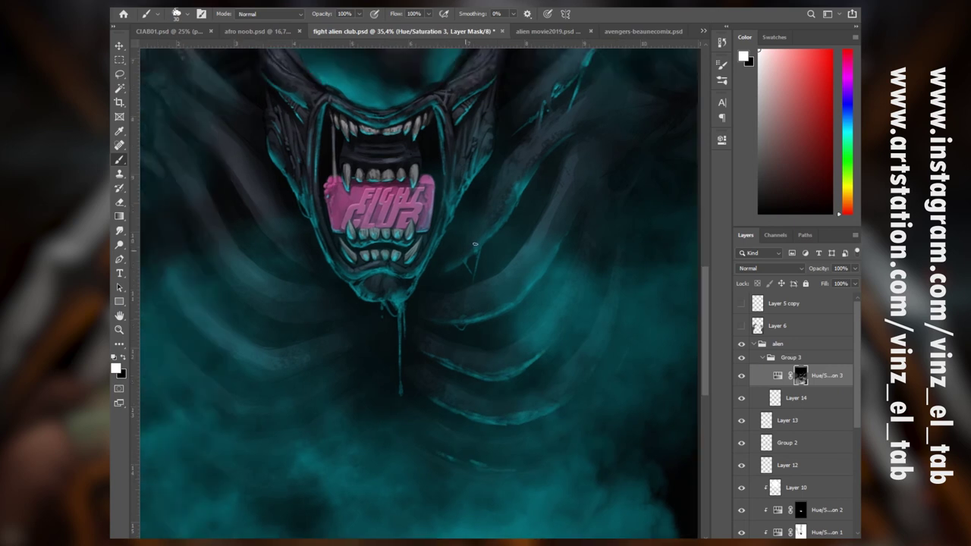
pyautogui.moveTo(220, 162); pyautogui.dragTo(265, 226)
pyautogui.moveTo(240, 195)
pyautogui.mouseDown()
pyautogui.moveTo(308, 267)
pyautogui.moveTo(248, 213)
pyautogui.moveTo(266, 243)
pyautogui.mouseUp()
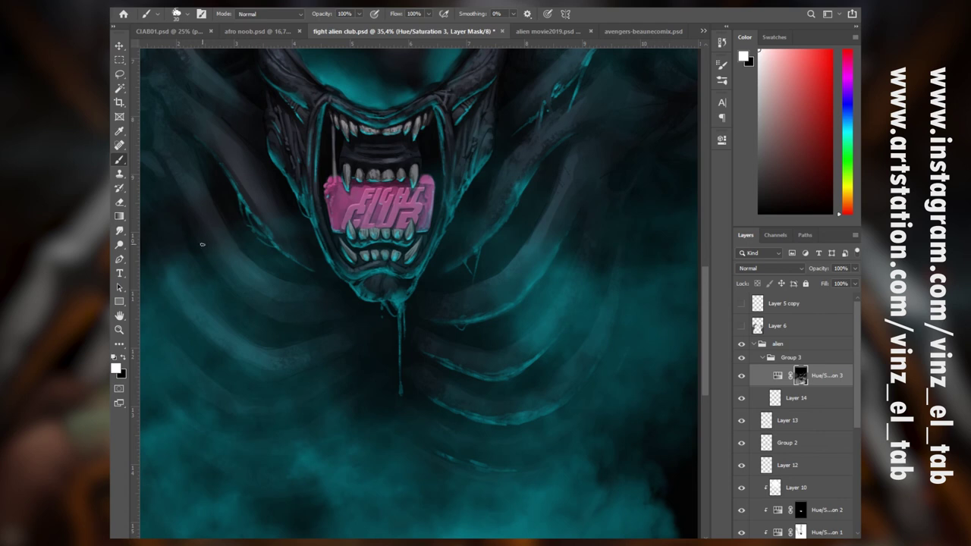
pyautogui.moveTo(205, 255)
pyautogui.mouseDown()
pyautogui.moveTo(251, 305)
pyautogui.moveTo(240, 294)
pyautogui.moveTo(258, 336)
pyautogui.moveTo(228, 285)
pyautogui.moveTo(290, 318)
pyautogui.mouseUp()
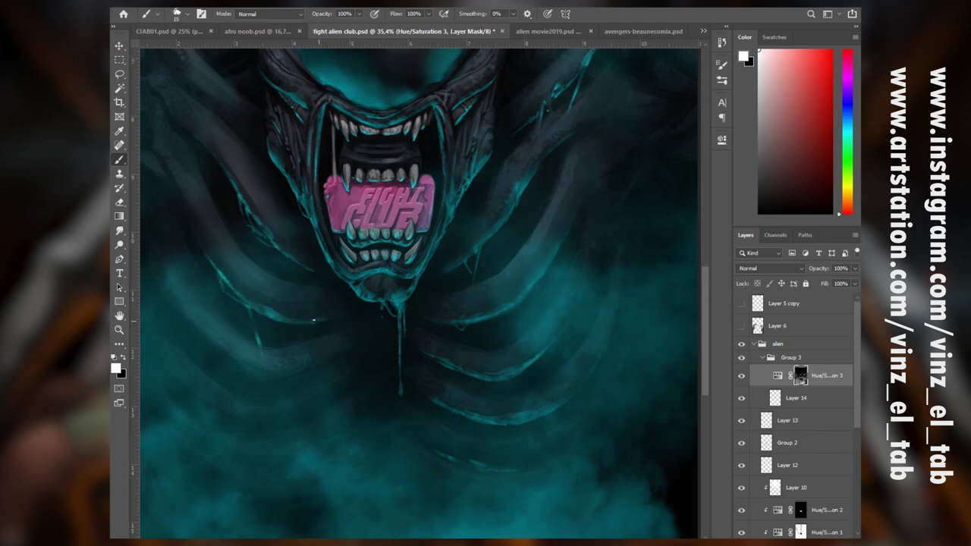
pyautogui.moveTo(207, 346); pyautogui.dragTo(237, 367)
pyautogui.moveTo(187, 328)
pyautogui.mouseDown()
pyautogui.moveTo(270, 376)
pyautogui.moveTo(336, 355)
pyautogui.moveTo(404, 293)
pyautogui.mouseUp()
pyautogui.moveTo(242, 327)
pyautogui.mouseDown()
pyautogui.moveTo(292, 357)
pyautogui.moveTo(346, 358)
pyautogui.mouseUp()
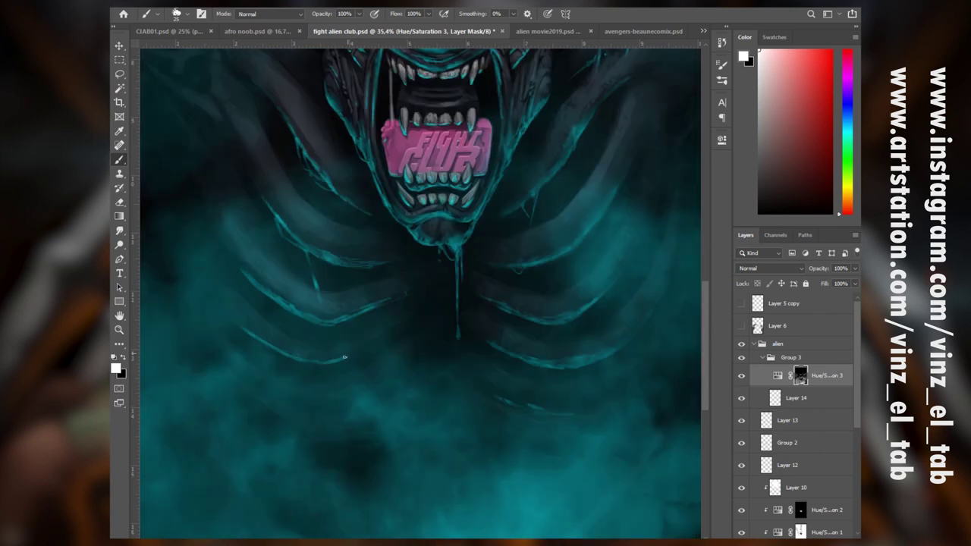
pyautogui.moveTo(240, 334)
pyautogui.mouseDown()
pyautogui.moveTo(303, 355)
pyautogui.moveTo(370, 360)
pyautogui.moveTo(399, 334)
pyautogui.mouseUp()
pyautogui.moveTo(277, 393)
pyautogui.mouseDown()
pyautogui.moveTo(308, 407)
pyautogui.moveTo(384, 385)
pyautogui.mouseUp()
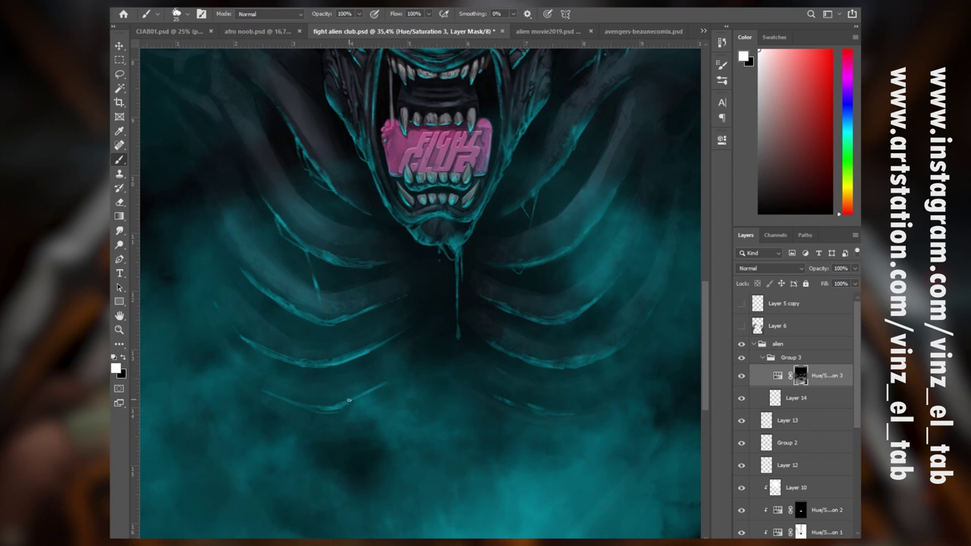
# Smudge the teal rim strokes on the ribs of both sides into softer light at 37% strength
pyautogui.press('r')
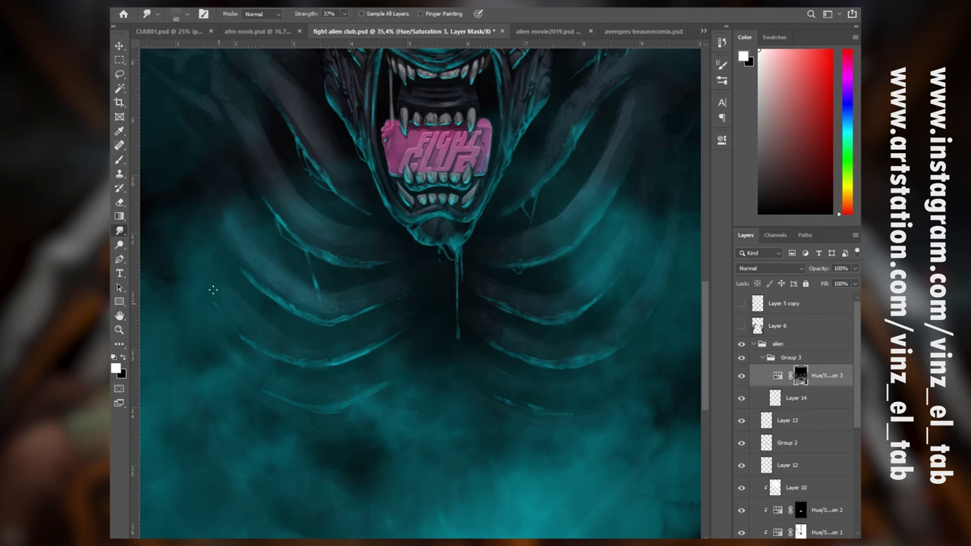
pyautogui.moveTo(242, 334)
pyautogui.mouseDown()
pyautogui.moveTo(362, 348)
pyautogui.moveTo(399, 334)
pyautogui.mouseUp()
pyautogui.moveTo(244, 275)
pyautogui.mouseDown()
pyautogui.moveTo(318, 318)
pyautogui.moveTo(407, 282)
pyautogui.mouseUp()
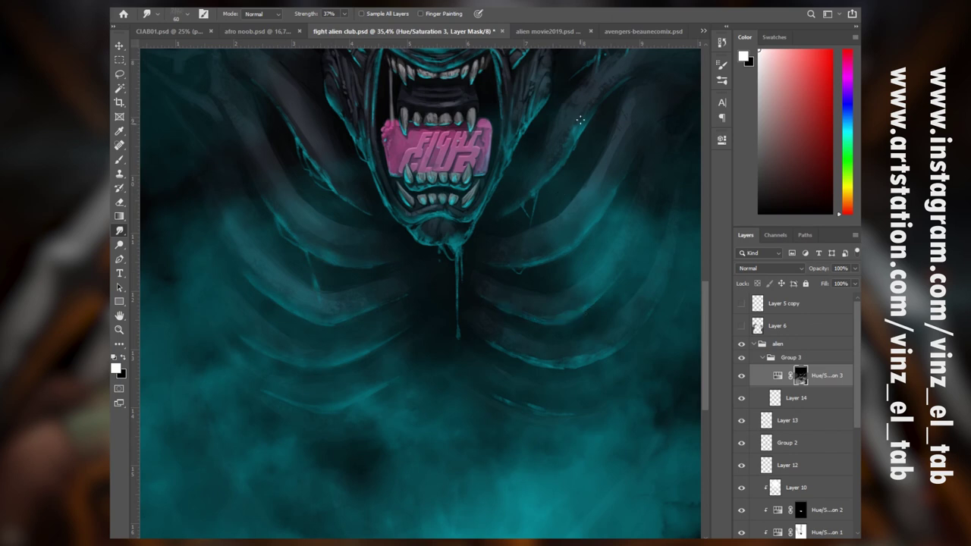
pyautogui.moveTo(548, 364); pyautogui.dragTo(617, 347)
pyautogui.moveTo(293, 130); pyautogui.dragTo(361, 209)
# Trim the right head tube's glow with black, paint teal light on the left tube and shoulder in white, and smudge the strokes
pyautogui.moveTo(571, 230); pyautogui.dragTo(479, 490)
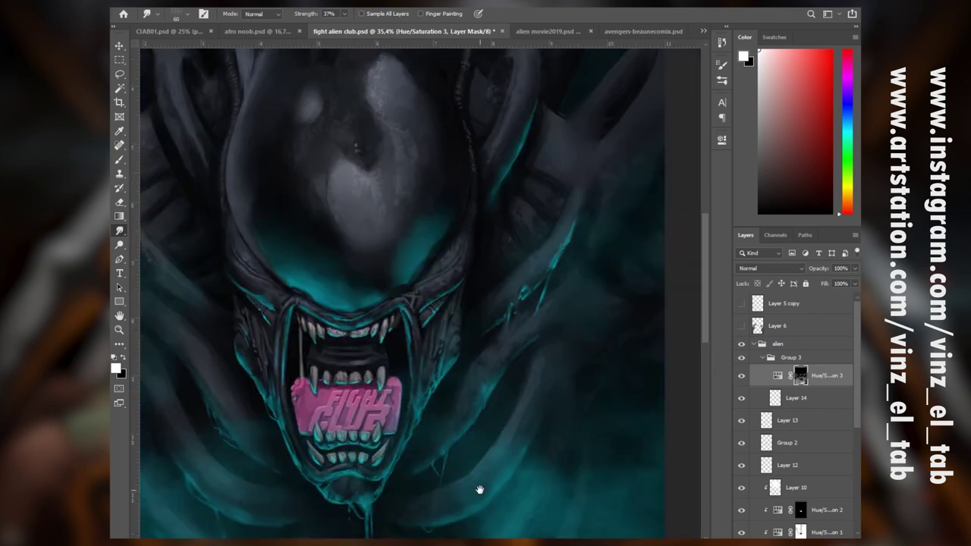
pyautogui.moveTo(438, 396); pyautogui.dragTo(486, 475)
pyautogui.press('x')
pyautogui.press('b')
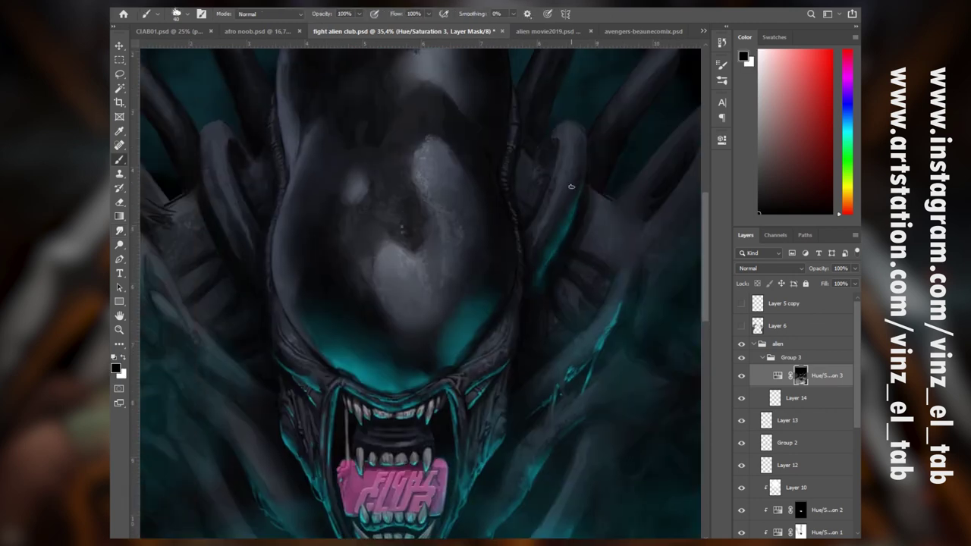
pyautogui.press('x')
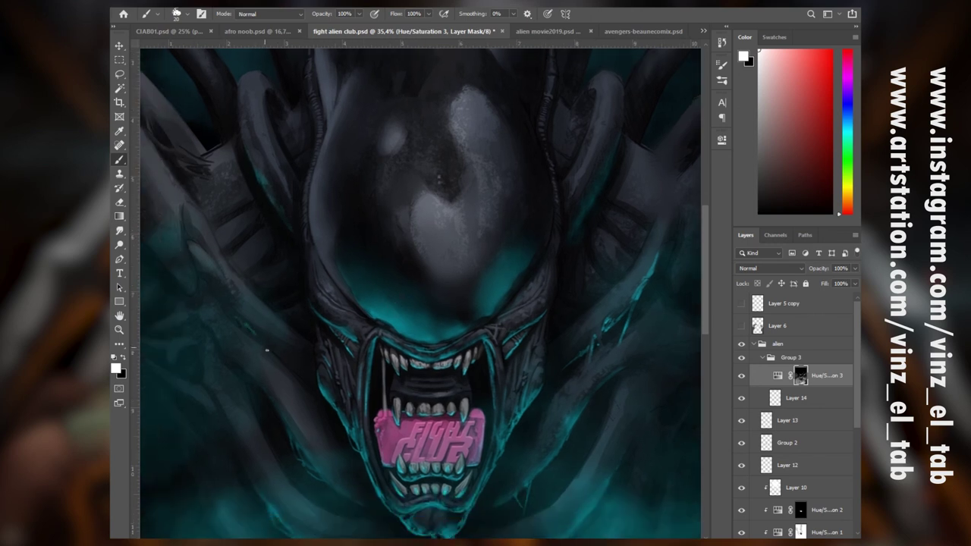
pyautogui.press('r')
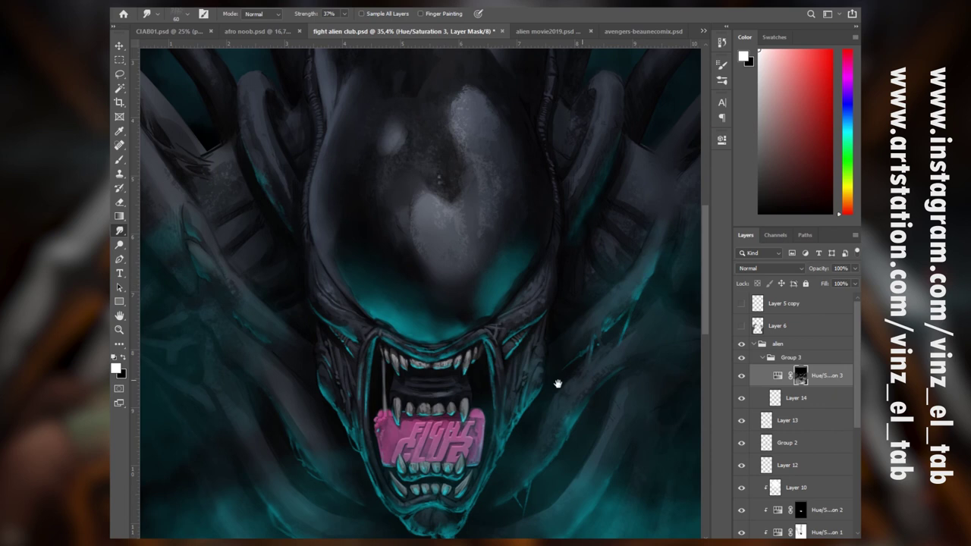
# Reopen the Hue/Saturation 3 adjustment and shift the reflected light's hue from teal to orange
pyautogui.hotkey('ctrl', '-')
pyautogui.moveTo(558, 384)
pyautogui.mouseDown()
pyautogui.moveTo(583, 398)
pyautogui.moveTo(501, 403)
pyautogui.mouseUp()
pyautogui.hotkey('ctrl', '-')
pyautogui.hotkey('ctrl', '-')
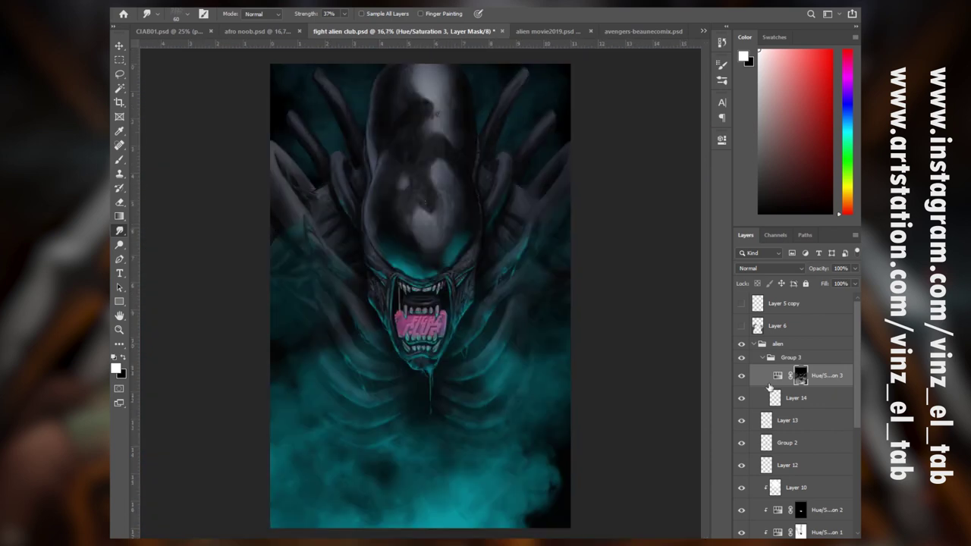
pyautogui.doubleClick(777, 375)
pyautogui.moveTo(577, 211); pyautogui.dragTo(575, 206)
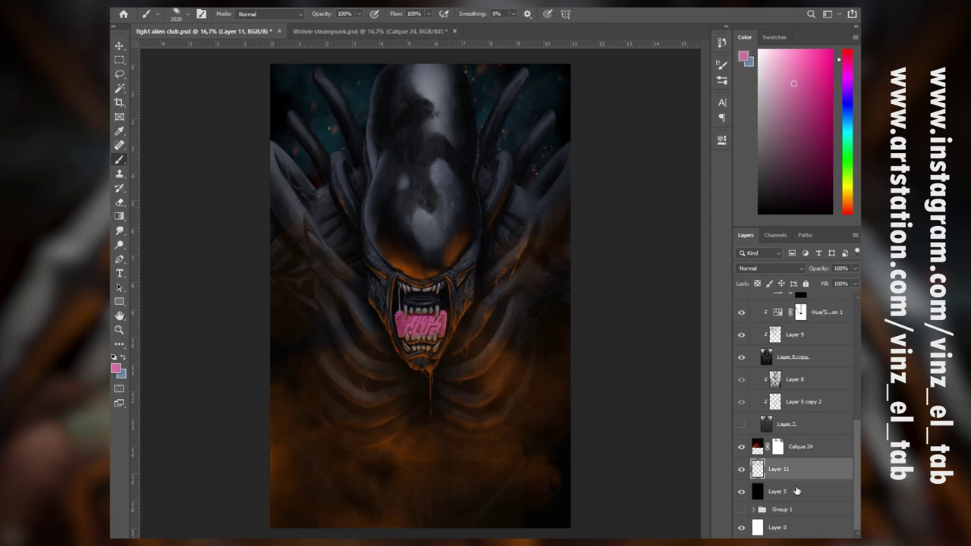
# Show the Calque 24 copy and Calque 25 ember layers, select the Hue/Saturation 3 mask and shrink the brush
pyautogui.moveTo(743, 376); pyautogui.dragTo(742, 398)
pyautogui.click(799, 421)
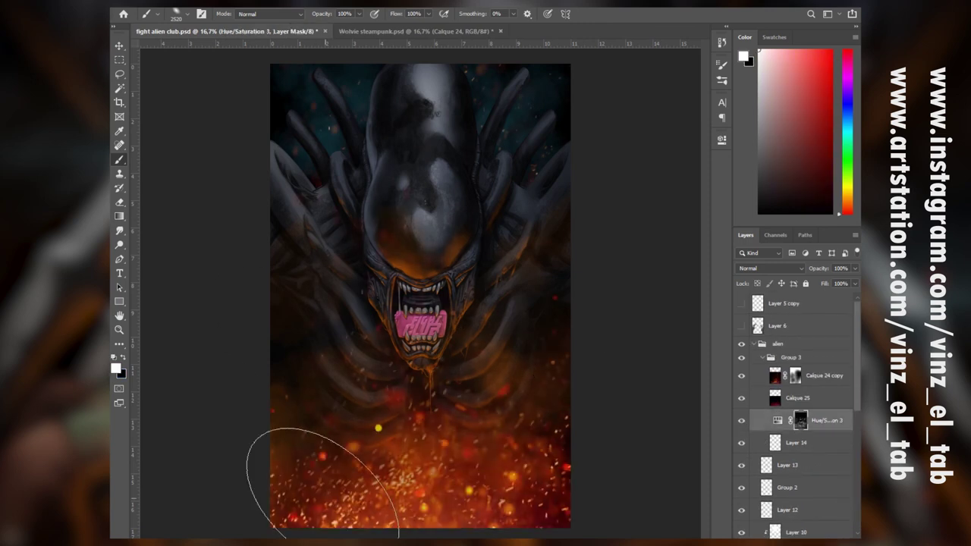
pyautogui.rightClick(413, 379)
pyautogui.moveTo(595, 278); pyautogui.dragTo(493, 279)
pyautogui.press('Return')
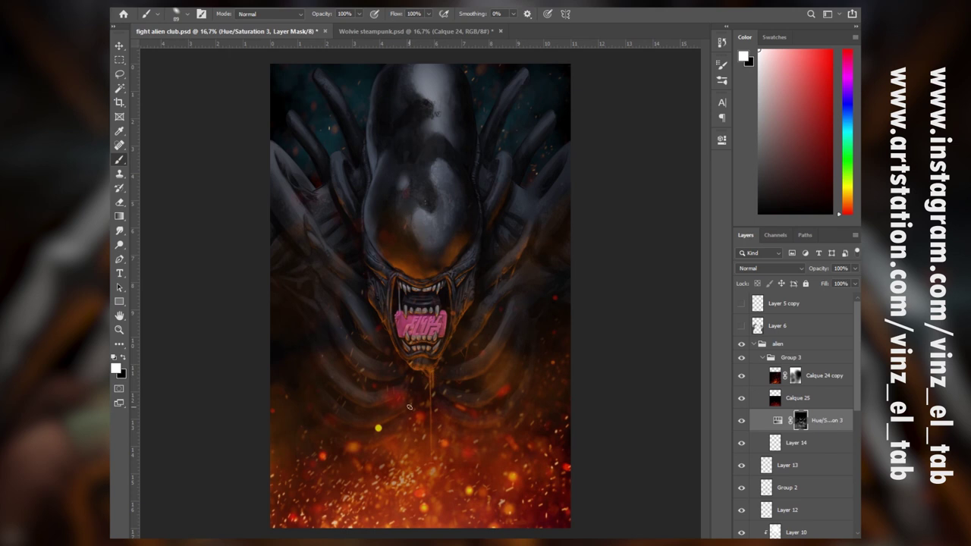
# Paint fine orange reflected light in white on the Hue/Saturation 3 mask along the chin, jaw edges and drool strands
pyautogui.moveTo(433, 374); pyautogui.dragTo(473, 329)
pyautogui.press('[')
pyautogui.press('[')
pyautogui.press('[')
pyautogui.press('[')
pyautogui.press('[')
pyautogui.press('[')
pyautogui.press('[')
pyautogui.press('[')
pyautogui.press('[')
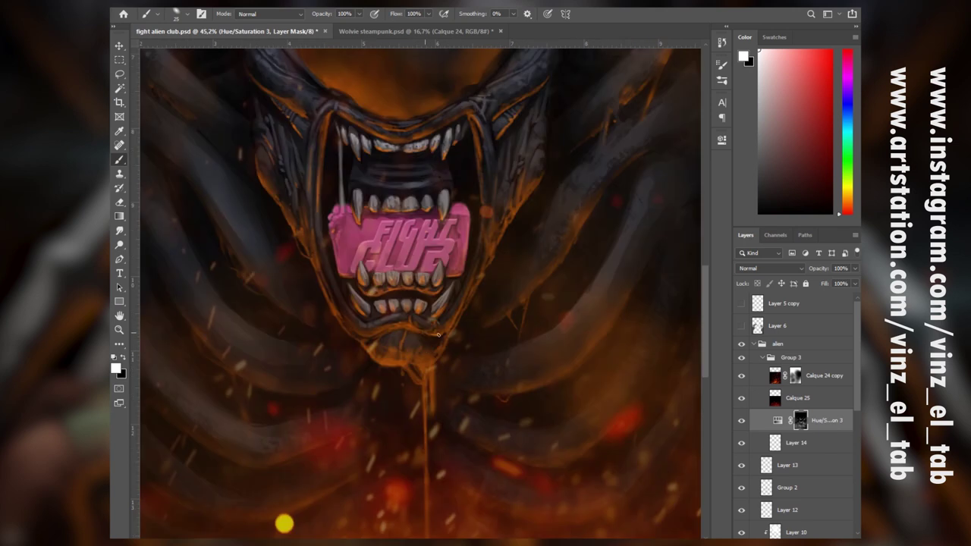
pyautogui.moveTo(432, 370); pyautogui.dragTo(433, 417)
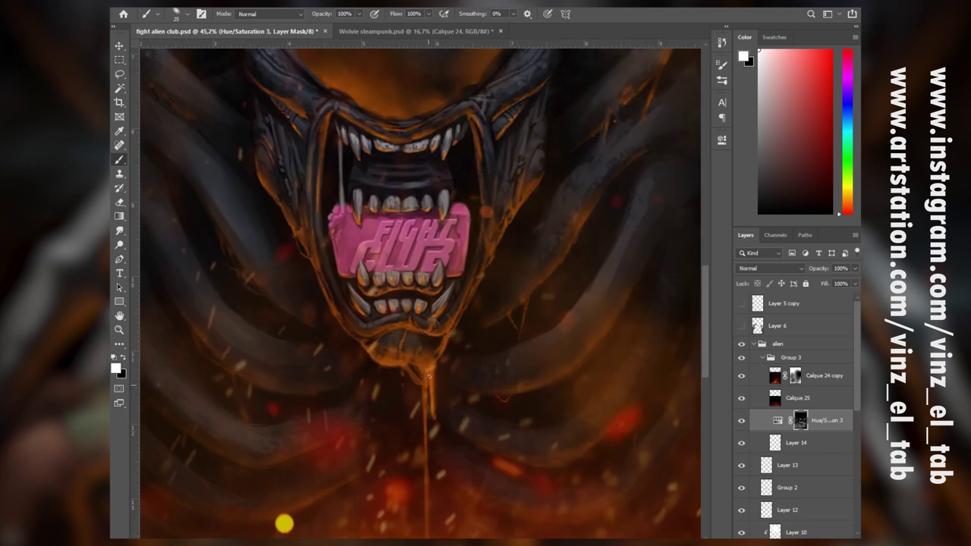
pyautogui.moveTo(428, 374); pyautogui.dragTo(458, 316)
pyautogui.moveTo(504, 415); pyautogui.dragTo(474, 488)
pyautogui.moveTo(515, 248); pyautogui.dragTo(517, 223)
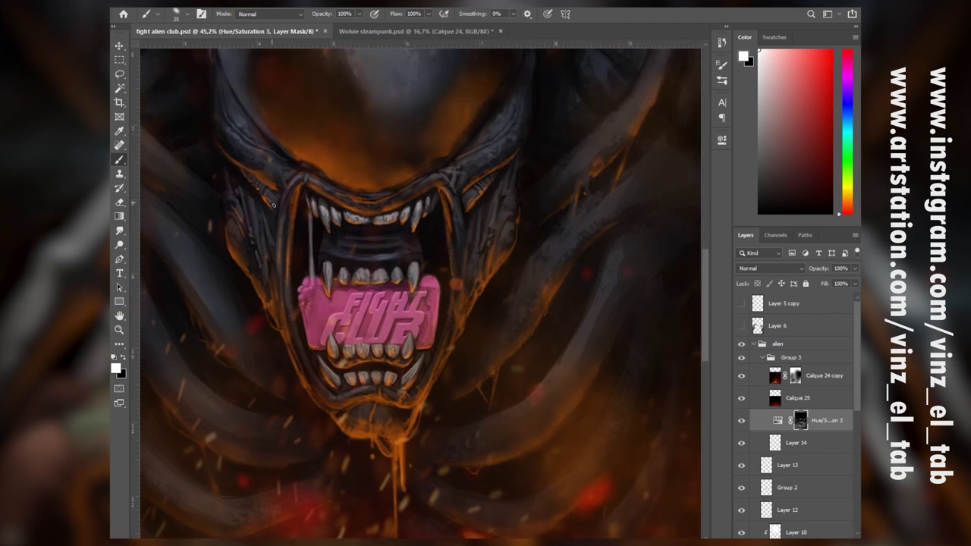
# Add orange reflected light to the creases beside the mouth and along the tubes next to the left cheek
pyautogui.scroll(10, 274, 205)
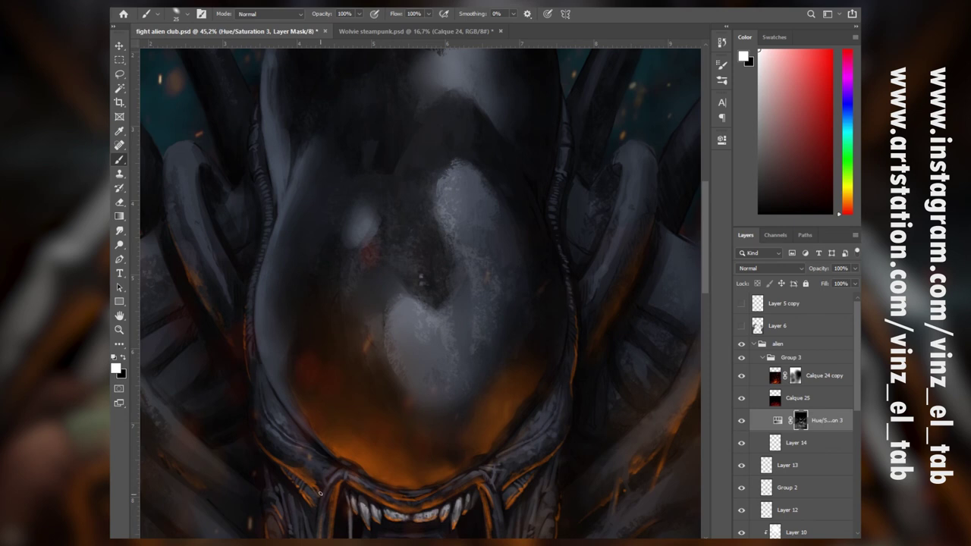
pyautogui.scroll(-6, 319, 494)
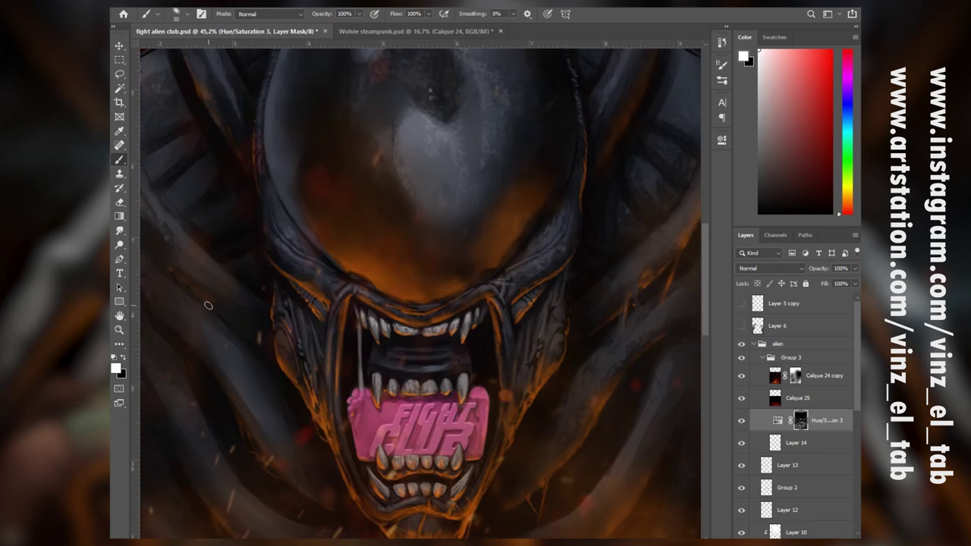
pyautogui.moveTo(209, 306); pyautogui.dragTo(255, 348)
pyautogui.moveTo(198, 291); pyautogui.dragTo(183, 279)
pyautogui.moveTo(169, 268)
pyautogui.mouseDown()
pyautogui.moveTo(174, 283)
pyautogui.moveTo(344, 383)
pyautogui.mouseUp()
pyautogui.rightClick(262, 262)
pyautogui.moveTo(322, 285); pyautogui.dragTo(332, 285)
pyautogui.moveTo(188, 214)
pyautogui.mouseDown()
pyautogui.moveTo(279, 327)
pyautogui.moveTo(201, 230)
pyautogui.mouseUp()
pyautogui.moveTo(683, 418)
pyautogui.mouseDown()
pyautogui.moveTo(486, 418)
pyautogui.moveTo(529, 472)
pyautogui.mouseUp()
pyautogui.moveTo(396, 344)
pyautogui.mouseDown()
pyautogui.moveTo(421, 283)
pyautogui.moveTo(424, 312)
pyautogui.mouseUp()
# Paint orange reflected light with a finer brush along the undersides of the left shoulder and side tubes
pyautogui.press('[')
pyautogui.press('[')
pyautogui.press('[')
pyautogui.press('[')
pyautogui.press('[')
pyautogui.press('[')
pyautogui.press('[')
pyautogui.press('[')
pyautogui.press('[')
pyautogui.press('[')
pyautogui.press('[')
pyautogui.press('[')
pyautogui.moveTo(445, 277); pyautogui.dragTo(354, 390)
pyautogui.moveTo(189, 297)
pyautogui.mouseDown()
pyautogui.moveTo(514, 334)
pyautogui.moveTo(548, 311)
pyautogui.mouseUp()
pyautogui.moveTo(218, 255); pyautogui.dragTo(293, 356)
pyautogui.moveTo(337, 393); pyautogui.dragTo(345, 475)
# Mask back the orange glow on the left shoulder tube with a very large black brush, and view the whole artwork
pyautogui.rightClick(260, 256)
pyautogui.moveTo(323, 285); pyautogui.dragTo(379, 284)
pyautogui.press('x')
pyautogui.click(232, 250)
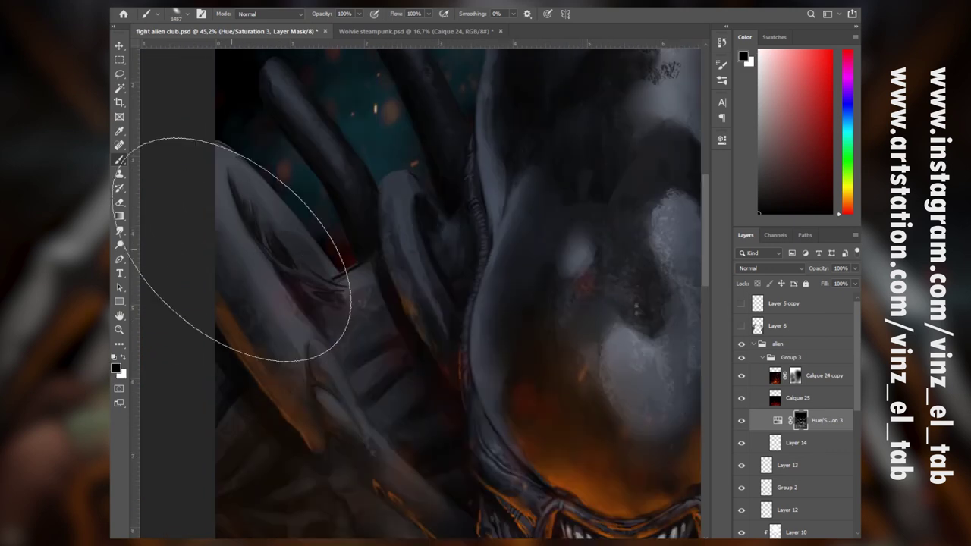
pyautogui.moveTo(683, 387); pyautogui.dragTo(449, 371)
pyautogui.hotkey('ctrl', '-')
pyautogui.hotkey('ctrl', '-')
pyautogui.hotkey('ctrl', '-')
pyautogui.hotkey('ctrl', '-')
pyautogui.moveTo(434, 321); pyautogui.dragTo(509, 379)
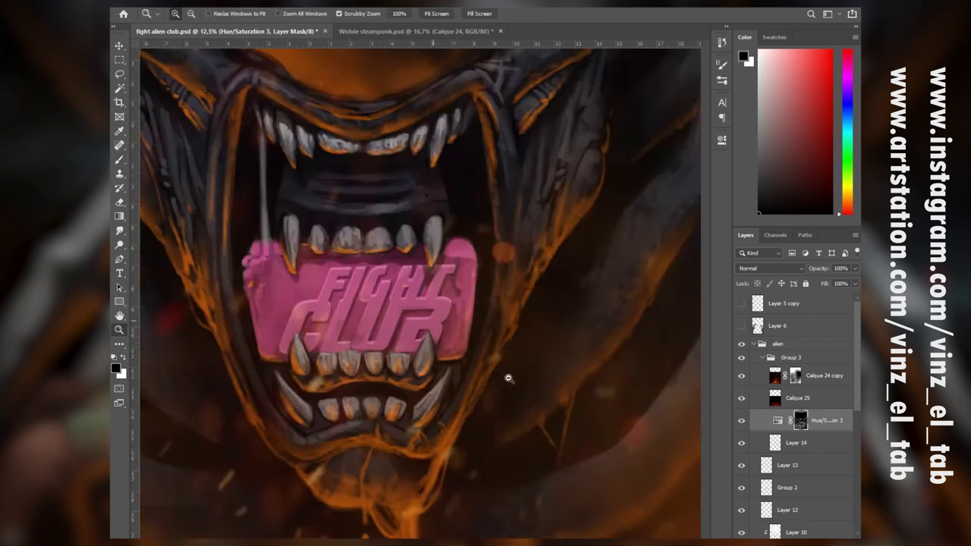
pyautogui.hotkey('ctrl', '0')
# Show the Layer 6 clawed arms and clip the Layer 5 copy line art to Layer 6
pyautogui.click(742, 325)
pyautogui.click(801, 338)
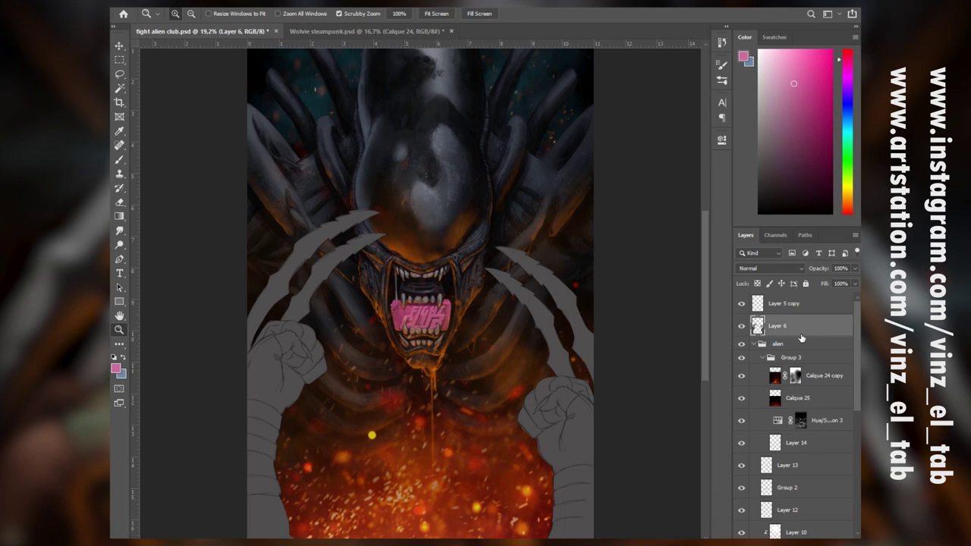
pyautogui.keyDown('alt'); pyautogui.click(758, 314); pyautogui.keyUp('alt')
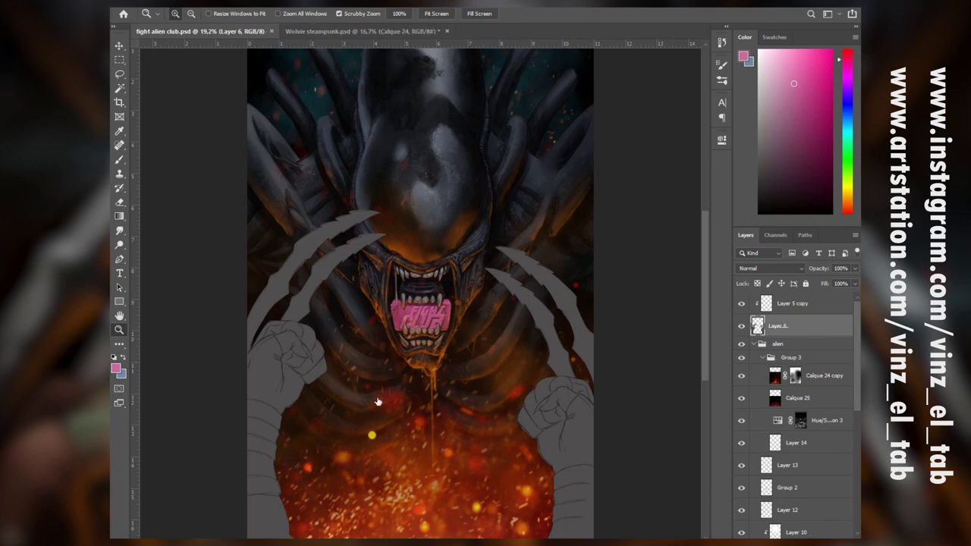
# Create a new layer clipped to Layer 6 and begin shading the left fist and forearm in dark grey
pyautogui.click(378, 399)
pyautogui.click(826, 543)
pyautogui.keyDown('alt'); pyautogui.click(289, 317); pyautogui.keyUp('alt')
pyautogui.press('[')
pyautogui.press('[')
pyautogui.press('[')
pyautogui.press('[')
pyautogui.press('[')
pyautogui.press('[')
pyautogui.press('[')
pyautogui.press('[')
pyautogui.press('[')
pyautogui.press('[')
pyautogui.press('[')
pyautogui.press('[')
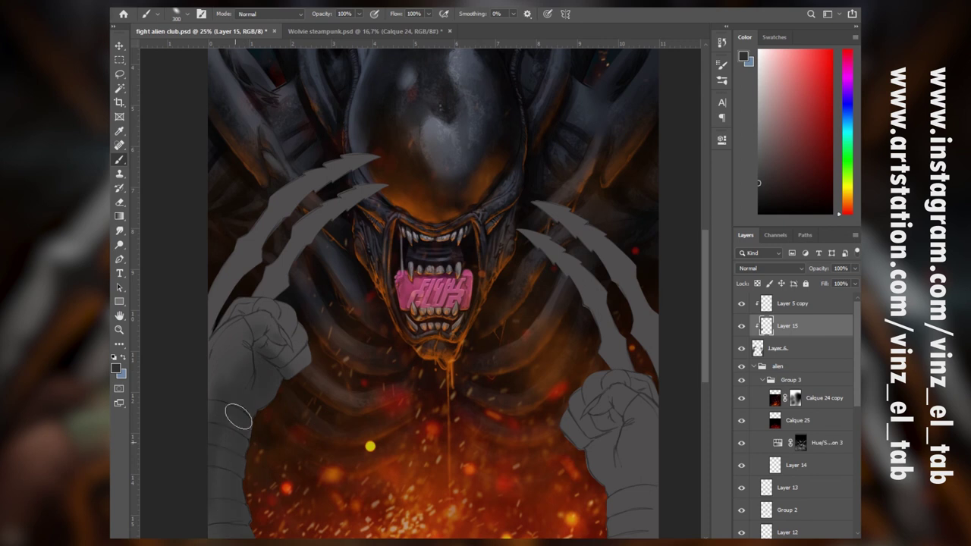
# Pick a darker grey and paint shadows into the left fist's palm folds and wrist with a smaller brush
pyautogui.rightClick(274, 372)
pyautogui.click(761, 190)
pyautogui.press('[')
pyautogui.press('[')
pyautogui.press('[')
pyautogui.press('[')
pyautogui.press('[')
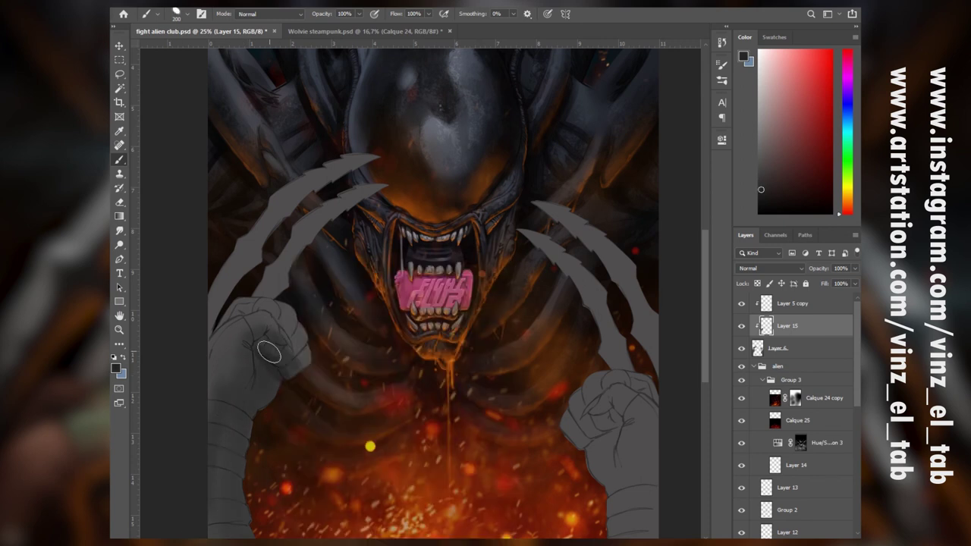
pyautogui.moveTo(267, 352)
pyautogui.mouseDown()
pyautogui.moveTo(255, 340)
pyautogui.moveTo(287, 346)
pyautogui.moveTo(250, 363)
pyautogui.mouseUp()
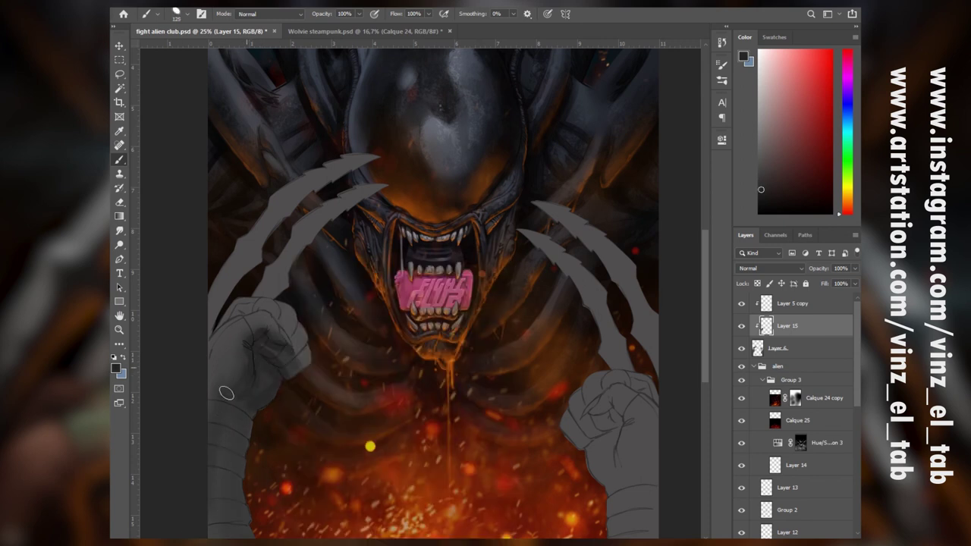
pyautogui.moveTo(203, 526); pyautogui.dragTo(261, 460)
pyautogui.moveTo(275, 505); pyautogui.dragTo(312, 505)
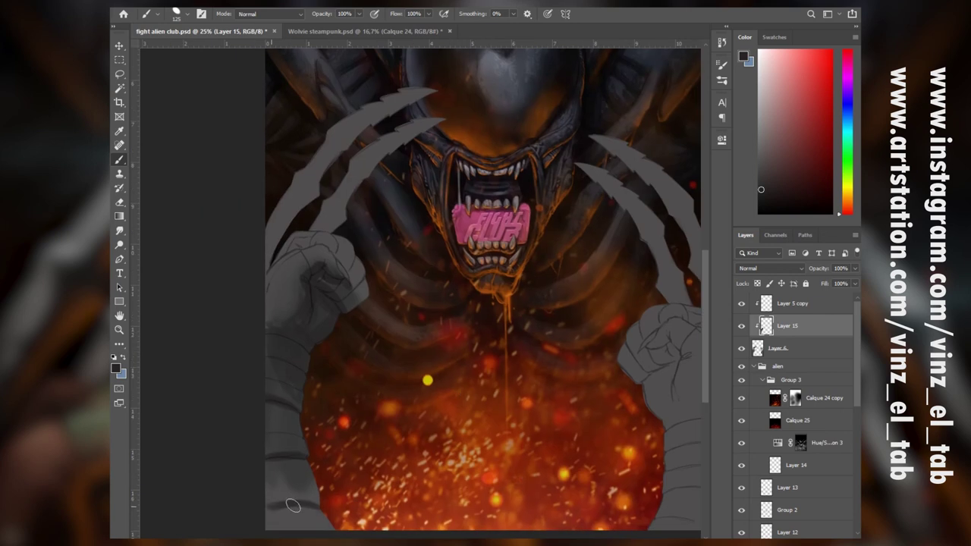
# Shade the wraps down the left forearm in dark grey
pyautogui.rightClick(292, 501)
pyautogui.click(418, 282)
pyautogui.click(255, 472)
pyautogui.press('[')
pyautogui.press('[')
pyautogui.press('[')
pyautogui.press('[')
pyautogui.press('[')
pyautogui.press('[')
pyautogui.press('[')
pyautogui.press('[')
pyautogui.press('[')
pyautogui.press('[')
pyautogui.press('[')
pyautogui.press('[')
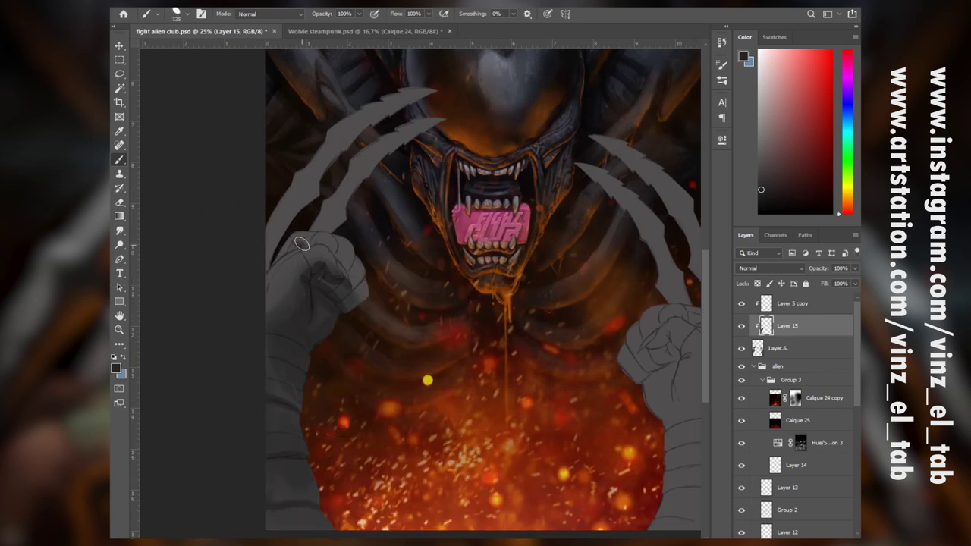
# Shade between the left fist's fingers and along its two claws, adjusting the brush size
pyautogui.press(']')
pyautogui.press(']')
pyautogui.press(']')
pyautogui.press('[')
pyautogui.press('[')
pyautogui.press('[')
pyautogui.press('[')
pyautogui.press('[')
pyautogui.press('[')
pyautogui.press('[')
pyautogui.press('[')
pyautogui.press('[')
pyautogui.press('[')
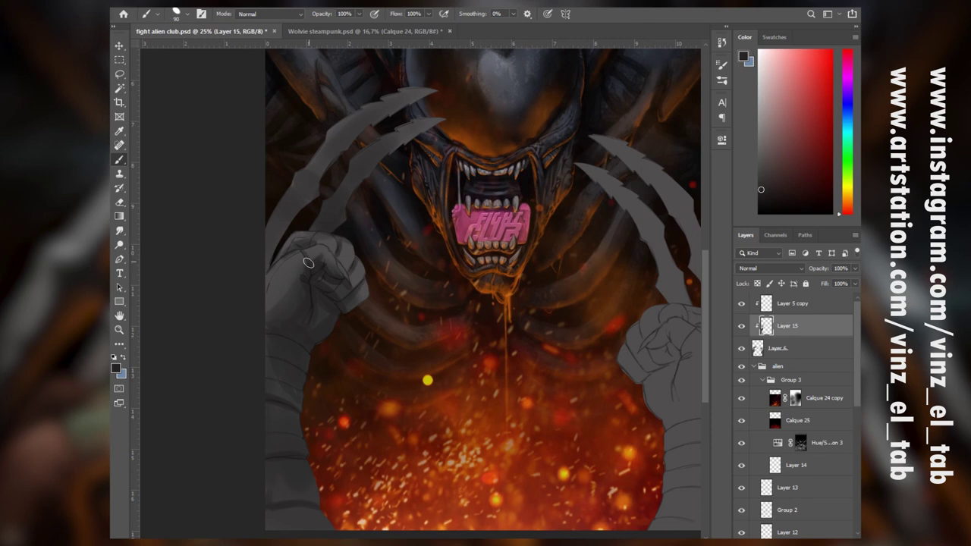
# Shade the right fist, its claws and forearm wraps in dark grey, and deepen the shadows on the left claws
pyautogui.moveTo(310, 260); pyautogui.dragTo(187, 291)
pyautogui.press(']')
pyautogui.press(']')
pyautogui.press(']')
pyautogui.press(']')
pyautogui.press(']')
pyautogui.press(']')
pyautogui.press(']')
pyautogui.press(']')
pyautogui.press('[')
pyautogui.press('[')
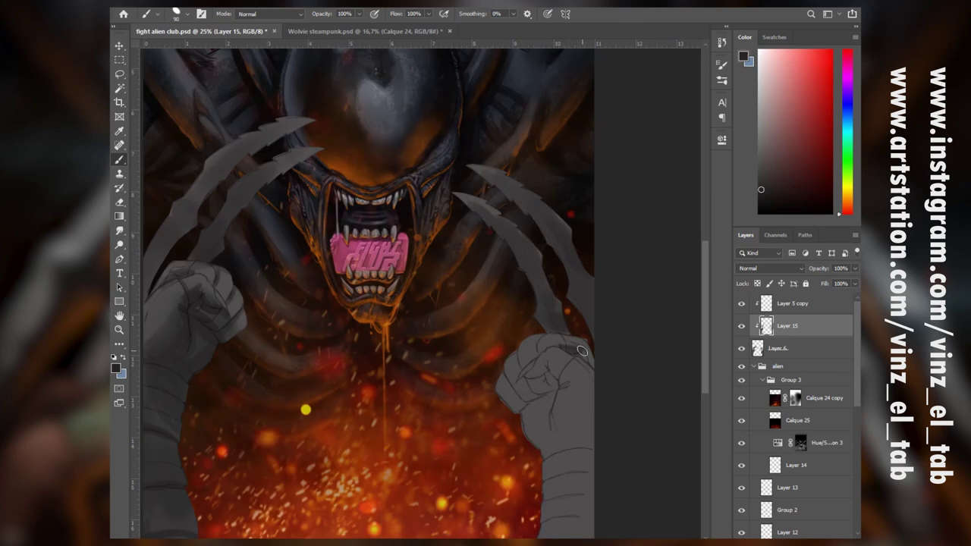
pyautogui.moveTo(547, 387)
pyautogui.mouseDown()
pyautogui.moveTo(555, 373)
pyautogui.moveTo(572, 418)
pyautogui.moveTo(521, 425)
pyautogui.moveTo(559, 451)
pyautogui.moveTo(505, 377)
pyautogui.mouseUp()
pyautogui.moveTo(590, 454); pyautogui.dragTo(607, 311)
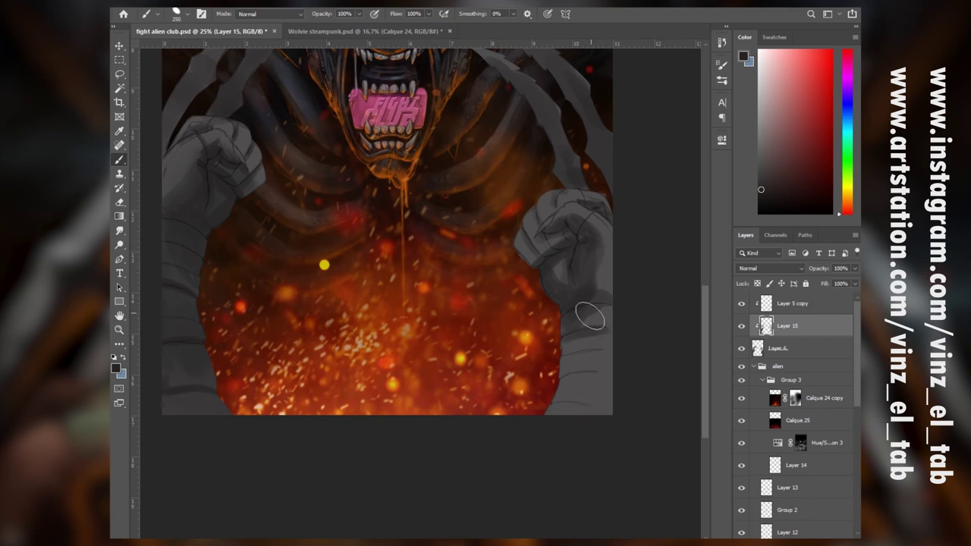
pyautogui.moveTo(604, 346); pyautogui.dragTo(608, 490)
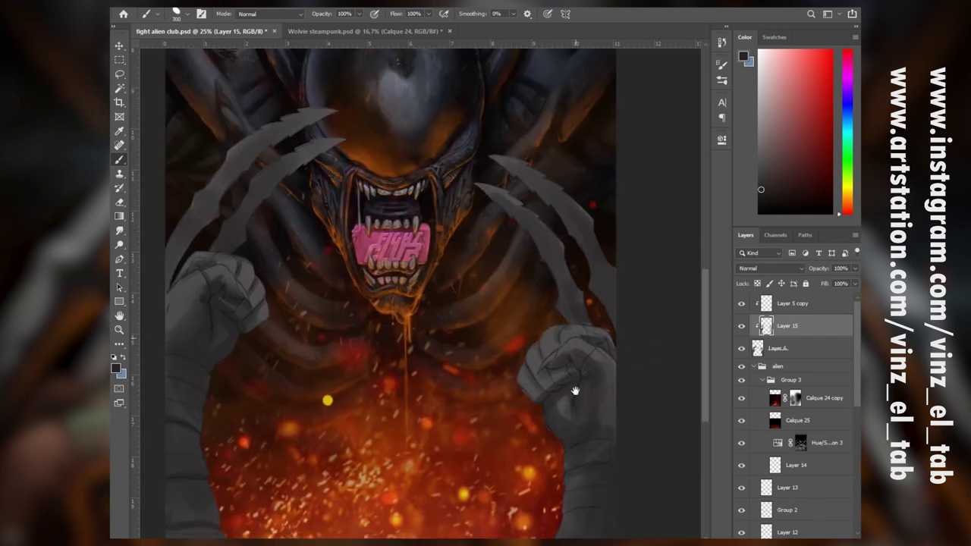
pyautogui.moveTo(331, 124)
pyautogui.mouseDown()
pyautogui.moveTo(214, 207)
pyautogui.moveTo(162, 291)
pyautogui.mouseUp()
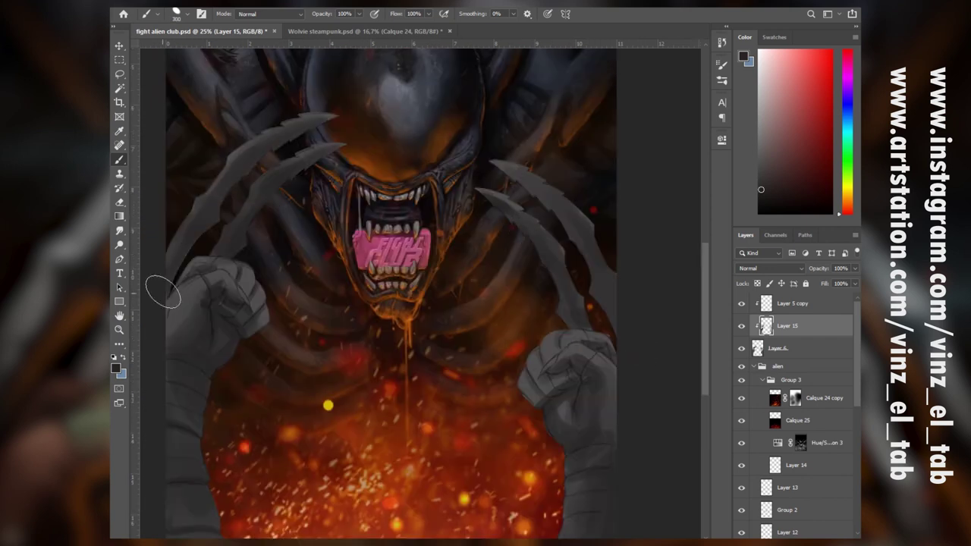
# Create a new layer above Layer 5 copy, clipped to the Layer 6 arms
pyautogui.press('[')
pyautogui.press('[')
pyautogui.press('[')
pyautogui.press('[')
pyautogui.keyDown('alt'); pyautogui.click(564, 405); pyautogui.keyUp('alt')
pyautogui.moveTo(792, 304)
pyautogui.mouseDown()
pyautogui.moveTo(789, 336)
pyautogui.moveTo(804, 302)
pyautogui.mouseUp()
pyautogui.hotkey('ctrl', 'z')
pyautogui.click(812, 335)
pyautogui.hotkey('ctrl', 'shift', 'alt', 'n')
pyautogui.moveTo(237, 147); pyautogui.dragTo(347, 261)
# Sample a lighter grey and paint highlights along the two left claws and the knuckles of the left fist
pyautogui.keyDown('alt'); pyautogui.click(347, 260); pyautogui.keyUp('alt')
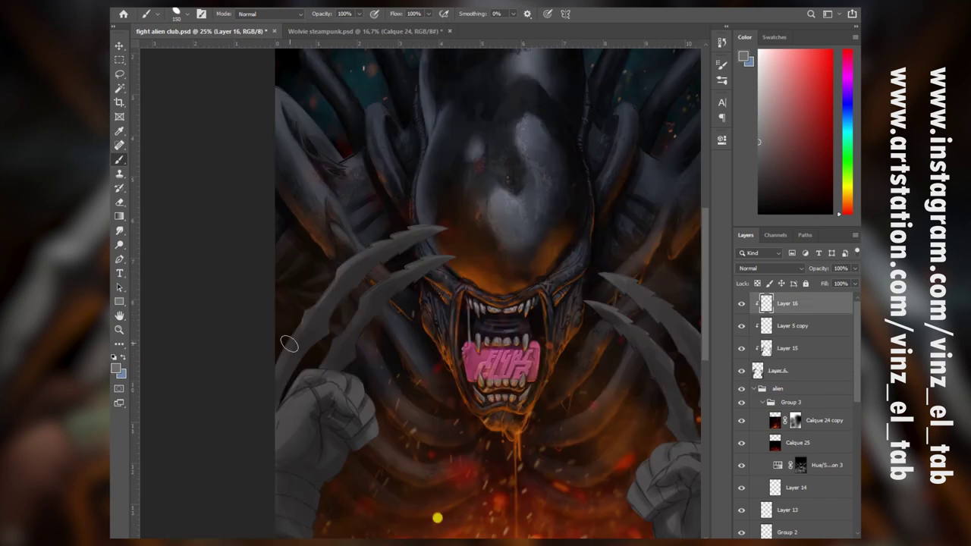
pyautogui.press('[')
pyautogui.press('[')
pyautogui.press('[')
pyautogui.moveTo(269, 386)
pyautogui.mouseDown()
pyautogui.moveTo(356, 260)
pyautogui.moveTo(402, 233)
pyautogui.moveTo(442, 226)
pyautogui.mouseUp()
pyautogui.moveTo(323, 369)
pyautogui.mouseDown()
pyautogui.moveTo(334, 336)
pyautogui.moveTo(352, 343)
pyautogui.moveTo(340, 340)
pyautogui.moveTo(373, 294)
pyautogui.moveTo(446, 255)
pyautogui.mouseUp()
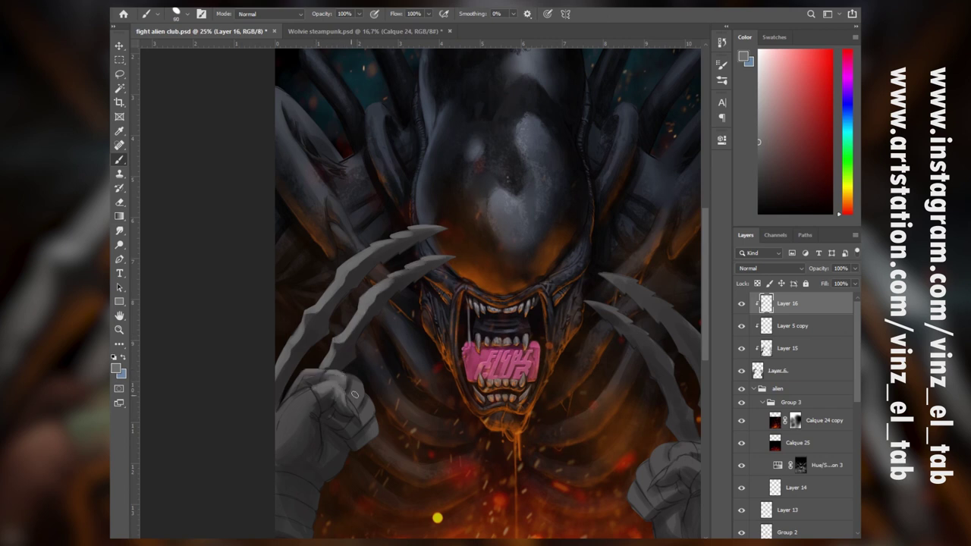
pyautogui.moveTo(348, 375)
pyautogui.mouseDown()
pyautogui.moveTo(355, 382)
pyautogui.moveTo(312, 421)
pyautogui.moveTo(285, 412)
pyautogui.moveTo(287, 436)
pyautogui.moveTo(329, 460)
pyautogui.mouseUp()
# Paint lighter grey highlights along the two claws of the right fist
pyautogui.press(']')
pyautogui.press(']')
pyautogui.press(']')
pyautogui.press(']')
pyautogui.press(']')
pyautogui.press('space')
pyautogui.moveTo(389, 424); pyautogui.dragTo(179, 359)
pyautogui.moveTo(506, 313); pyautogui.dragTo(512, 325)
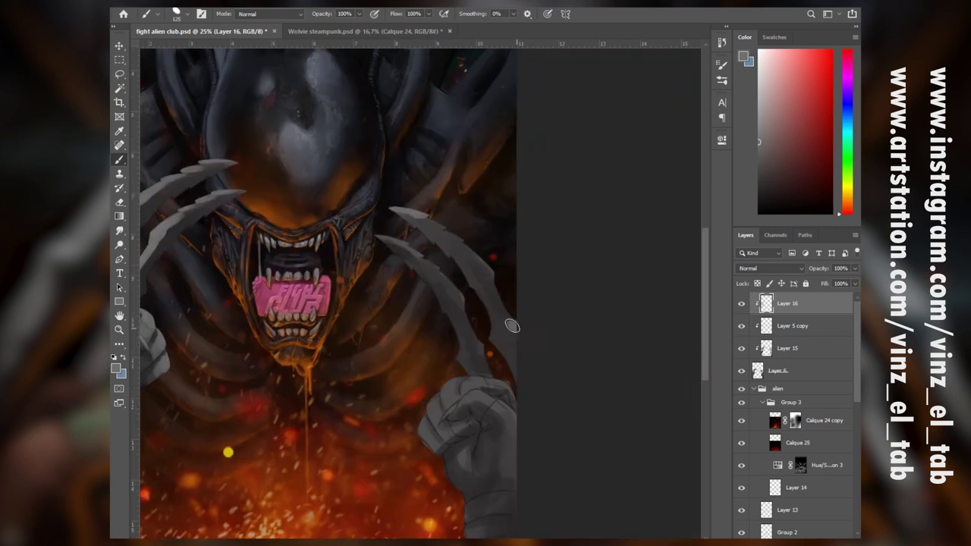
pyautogui.moveTo(491, 288); pyautogui.dragTo(501, 301)
pyautogui.moveTo(488, 262); pyautogui.dragTo(427, 206)
pyautogui.moveTo(380, 239)
pyautogui.mouseDown()
pyautogui.moveTo(432, 269)
pyautogui.moveTo(485, 372)
pyautogui.mouseUp()
pyautogui.press('[')
pyautogui.press('[')
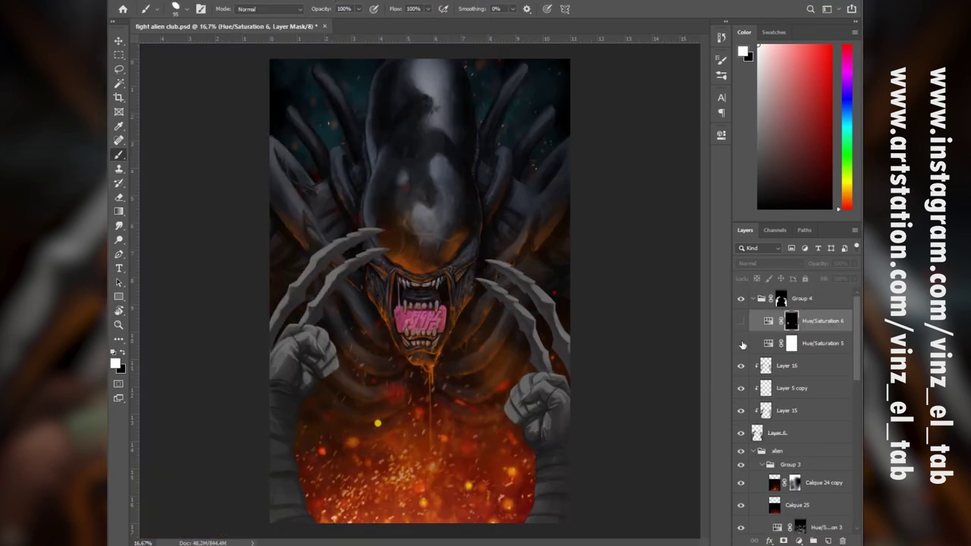
# Turn on the Hue/Saturation 5 and 6 layers and paint the green tint over the right fist's fingers on the Hue/Saturation 6 mask
pyautogui.click(742, 344)
pyautogui.hotkey('ctrl', 'space')
pyautogui.moveTo(323, 358); pyautogui.dragTo(351, 374)
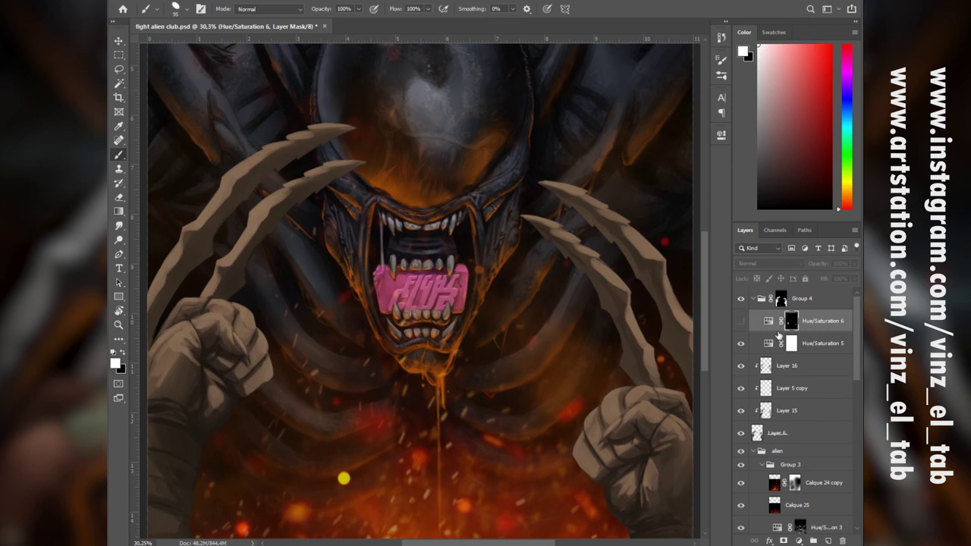
pyautogui.click(741, 322)
pyautogui.moveTo(642, 392)
pyautogui.mouseDown()
pyautogui.moveTo(594, 432)
pyautogui.moveTo(641, 447)
pyautogui.moveTo(599, 475)
pyautogui.moveTo(597, 408)
pyautogui.moveTo(604, 443)
pyautogui.mouseUp()
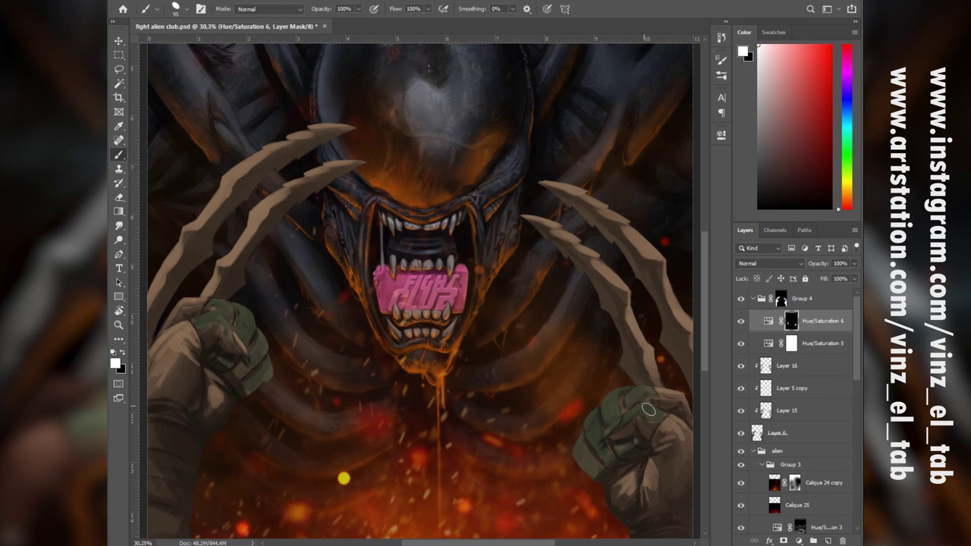
# Add a colorizing Hue/Saturation adjustment above Hue/Saturation 6 with hue 231, saturation 11 and lightness -69
pyautogui.press('space')
pyautogui.moveTo(649, 408); pyautogui.dragTo(541, 234)
pyautogui.moveTo(648, 357); pyautogui.dragTo(854, 472)
pyautogui.click(798, 540)
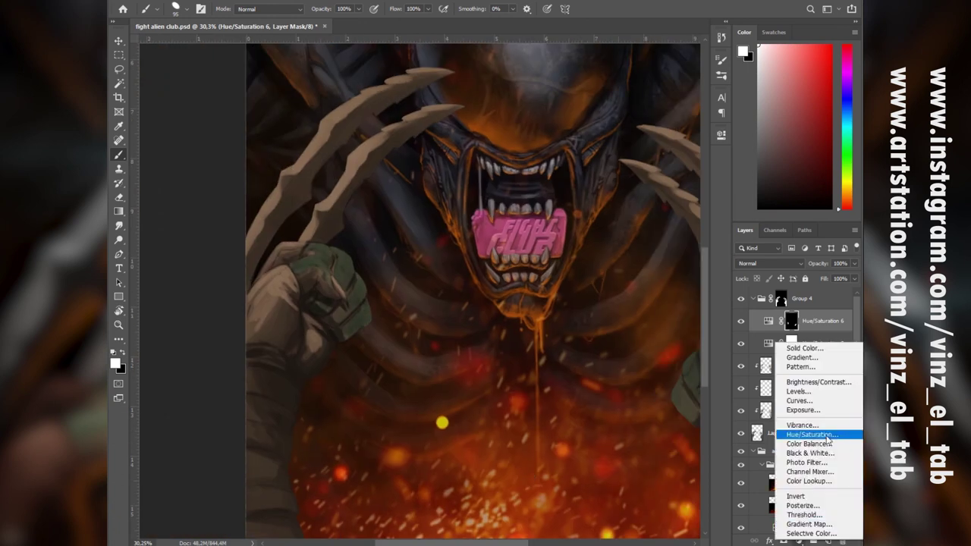
pyautogui.click(824, 431)
pyautogui.moveTo(595, 230); pyautogui.dragTo(577, 230)
pyautogui.moveTo(628, 251); pyautogui.dragTo(582, 251)
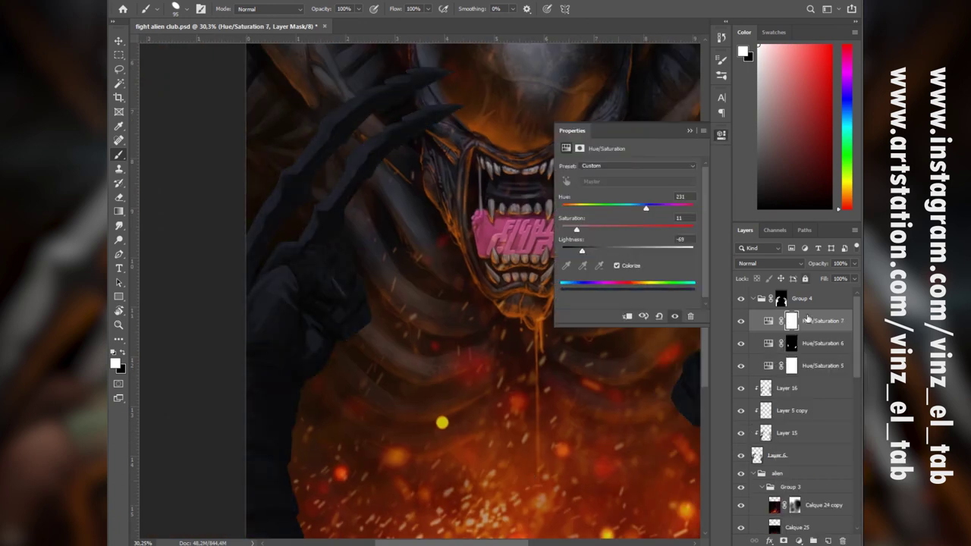
# Invert the Hue/Saturation 7 mask and paint dark camouflage spots over the green fingers of both fists
pyautogui.click(793, 321)
pyautogui.hotkey('ctrl', 'i')
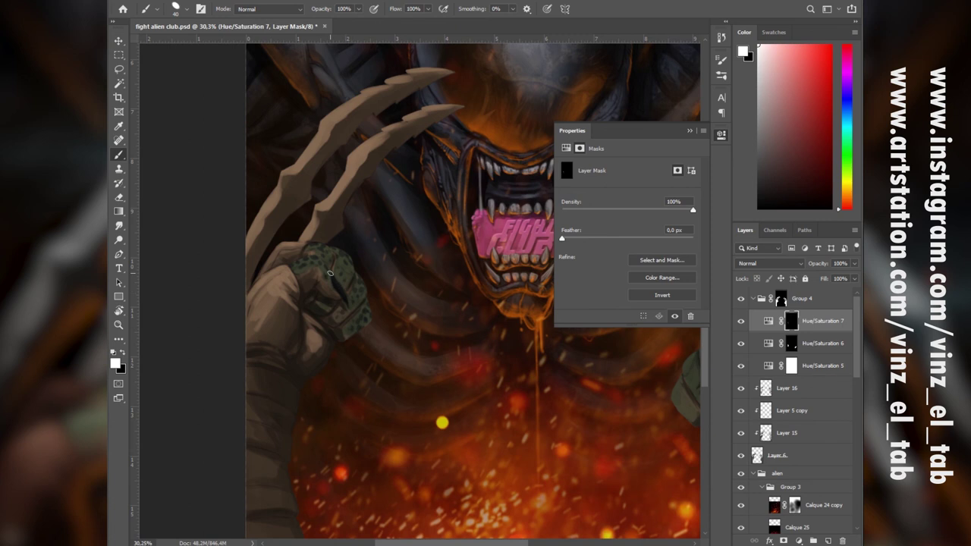
pyautogui.moveTo(667, 342); pyautogui.dragTo(259, 293)
pyautogui.moveTo(290, 340); pyautogui.dragTo(319, 309)
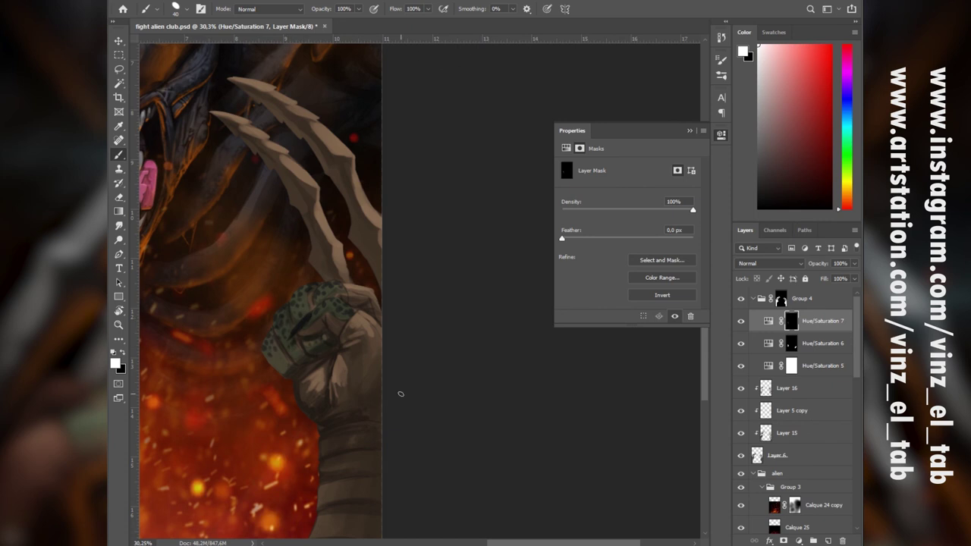
# Paint dark bands across the wraps of the right and left forearms on the Hue/Saturation 7 mask
pyautogui.moveTo(401, 393); pyautogui.dragTo(432, 253)
pyautogui.moveTo(362, 292)
pyautogui.mouseDown()
pyautogui.moveTo(355, 317)
pyautogui.moveTo(369, 294)
pyautogui.mouseUp()
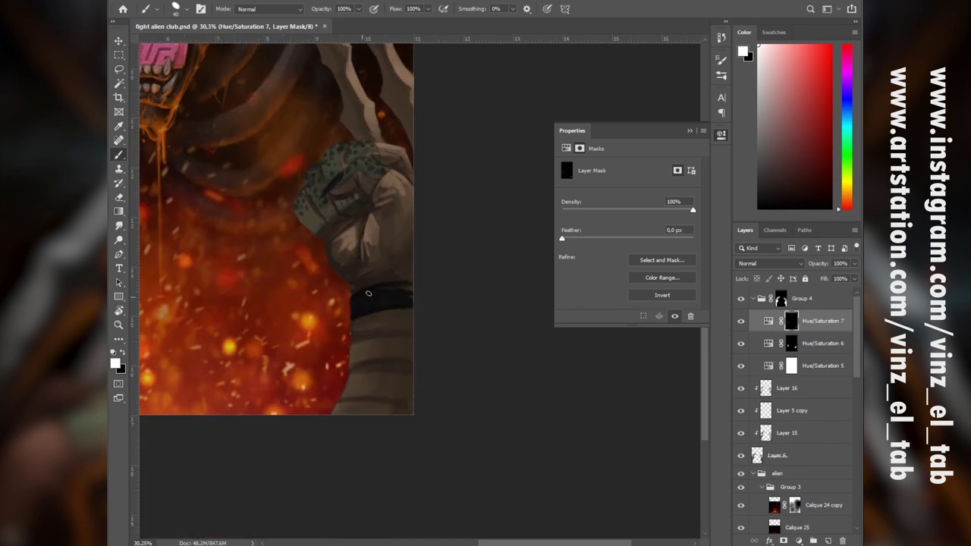
pyautogui.moveTo(350, 343)
pyautogui.mouseDown()
pyautogui.moveTo(376, 343)
pyautogui.moveTo(350, 364)
pyautogui.moveTo(390, 356)
pyautogui.mouseUp()
pyautogui.moveTo(353, 417)
pyautogui.mouseDown()
pyautogui.moveTo(411, 413)
pyautogui.moveTo(361, 414)
pyautogui.mouseUp()
pyautogui.moveTo(228, 356); pyautogui.dragTo(608, 459)
pyautogui.moveTo(250, 306)
pyautogui.mouseDown()
pyautogui.moveTo(299, 324)
pyautogui.moveTo(257, 280)
pyautogui.moveTo(301, 307)
pyautogui.mouseUp()
pyautogui.moveTo(254, 336); pyautogui.dragTo(285, 367)
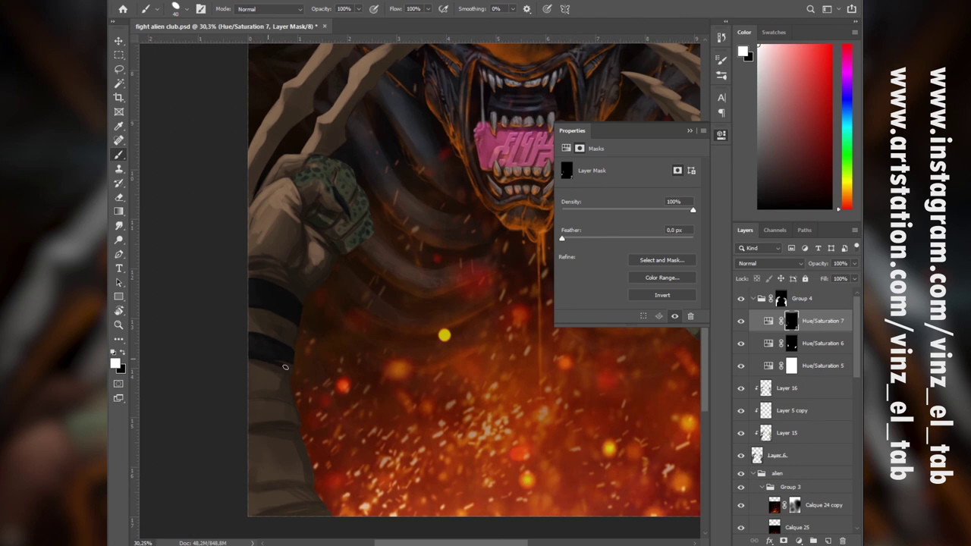
pyautogui.moveTo(248, 402)
pyautogui.mouseDown()
pyautogui.moveTo(286, 407)
pyautogui.moveTo(256, 417)
pyautogui.moveTo(299, 427)
pyautogui.moveTo(261, 412)
pyautogui.mouseUp()
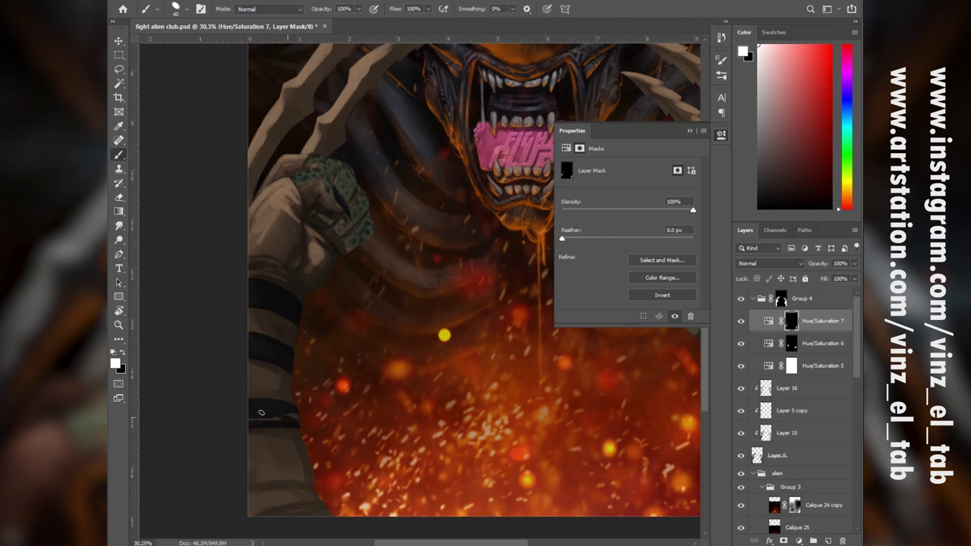
# Add a colorizing Hue/Saturation adjustment with hue 17, saturation 34 and lightness -51, and fill its mask with black
pyautogui.click(799, 541)
pyautogui.click(829, 437)
pyautogui.click(617, 265)
pyautogui.moveTo(562, 208); pyautogui.dragTo(613, 229)
pyautogui.moveTo(628, 250); pyautogui.dragTo(597, 251)
pyautogui.hotkey('shift', 'F5')
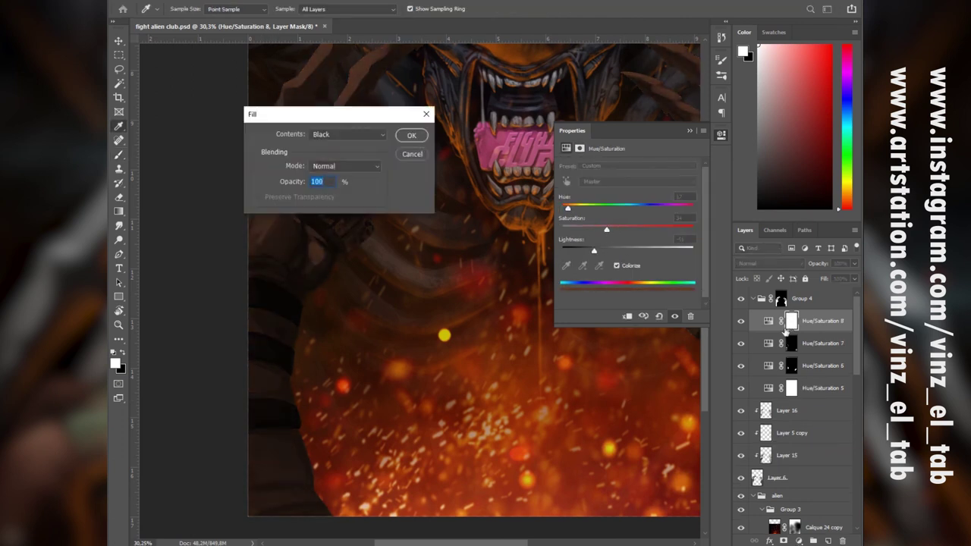
pyautogui.press('Return')
# Paint the dark brown tint over the back of the left hand and its forearm on the Hue/Saturation 8 mask
pyautogui.moveTo(289, 155)
pyautogui.mouseDown()
pyautogui.moveTo(309, 156)
pyautogui.moveTo(299, 218)
pyautogui.moveTo(325, 263)
pyautogui.moveTo(254, 254)
pyautogui.moveTo(282, 182)
pyautogui.moveTo(288, 314)
pyautogui.moveTo(326, 527)
pyautogui.mouseUp()
pyautogui.press(']')
pyautogui.press(']')
pyautogui.press(']')
pyautogui.press(']')
pyautogui.press(']')
pyautogui.press(']')
pyautogui.press(']')
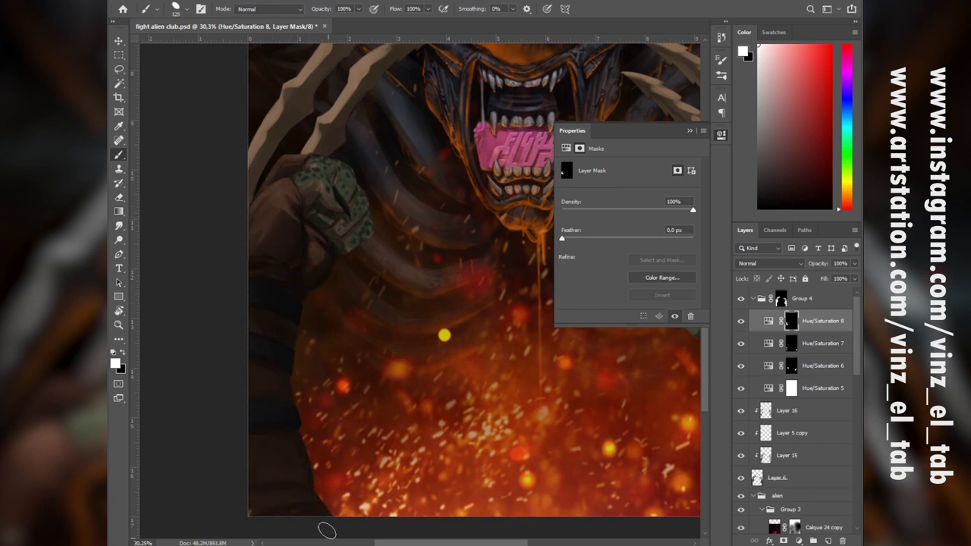
# Paint the dark brown tint over the back of the right hand and its forearm, enlarging the brush to 175 px
pyautogui.scroll(3, 284, 307)
pyautogui.moveTo(667, 414); pyautogui.dragTo(281, 275)
pyautogui.press('[')
pyautogui.press('[')
pyautogui.press('[')
pyautogui.press('[')
pyautogui.press('[')
pyautogui.moveTo(356, 275)
pyautogui.mouseDown()
pyautogui.moveTo(367, 296)
pyautogui.moveTo(299, 369)
pyautogui.moveTo(375, 317)
pyautogui.moveTo(392, 377)
pyautogui.moveTo(378, 524)
pyautogui.mouseUp()
pyautogui.press(']')
pyautogui.press(']')
pyautogui.press(']')
pyautogui.press(']')
pyautogui.press(']')
pyautogui.press(']')
pyautogui.press(']')
pyautogui.moveTo(349, 344)
pyautogui.mouseDown()
pyautogui.moveTo(462, 395)
pyautogui.moveTo(717, 362)
pyautogui.mouseUp()
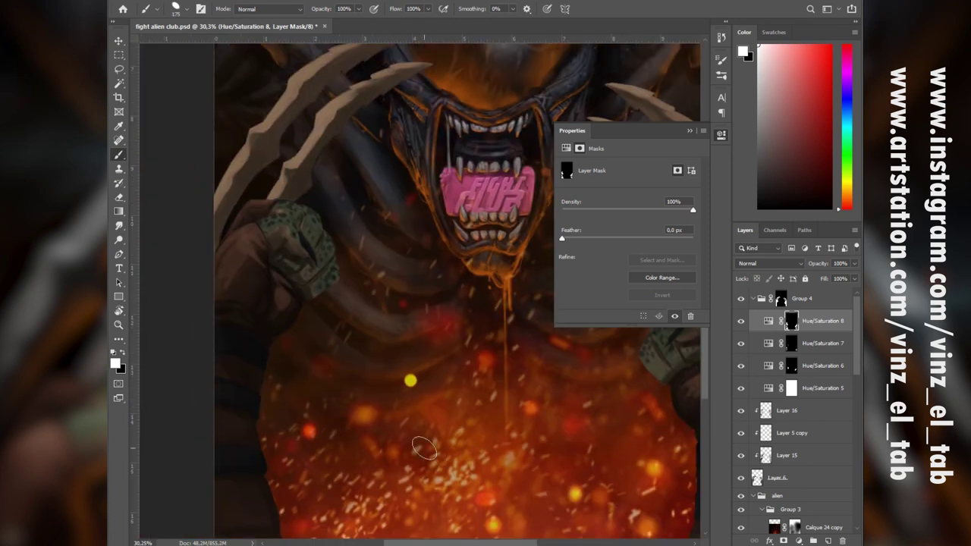
# Add a colorizing Hue/Saturation adjustment with hue 198, saturation 17 and lightness -7, and invert its mask
pyautogui.click(769, 321)
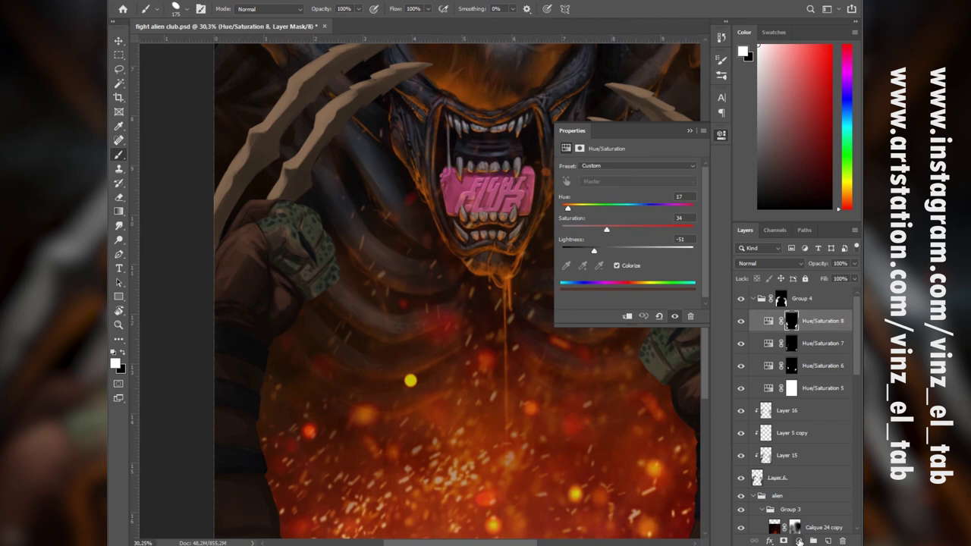
pyautogui.click(799, 541)
pyautogui.click(812, 434)
pyautogui.click(617, 265)
pyautogui.moveTo(564, 207); pyautogui.dragTo(634, 207)
pyautogui.moveTo(594, 229); pyautogui.dragTo(622, 251)
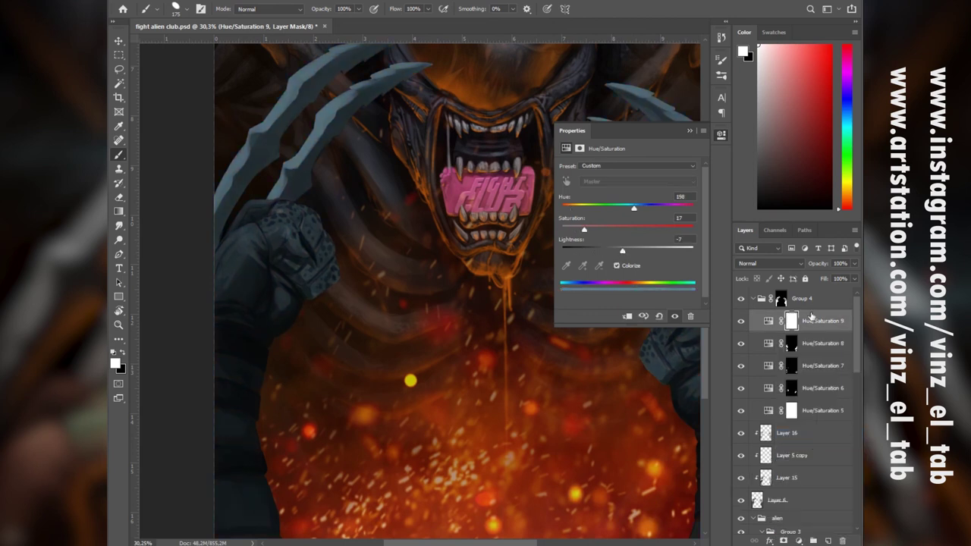
pyautogui.hotkey('ctrl', 'i')
# Paint the blue-grey tint over the two left claws on the Hue/Saturation 9 mask with progressively smaller brushes
pyautogui.moveTo(391, 75)
pyautogui.mouseDown()
pyautogui.moveTo(276, 182)
pyautogui.moveTo(302, 180)
pyautogui.mouseUp()
pyautogui.press('[')
pyautogui.press('[')
pyautogui.press('[')
pyautogui.moveTo(385, 165); pyautogui.dragTo(387, 299)
pyautogui.press('[')
pyautogui.press('[')
pyautogui.moveTo(336, 189)
pyautogui.mouseDown()
pyautogui.moveTo(430, 160)
pyautogui.moveTo(210, 384)
pyautogui.mouseUp()
# Paint the blue-grey tint over the remaining claw areas on the Hue/Saturation 9 mask with a much larger brush
pyautogui.moveTo(548, 239); pyautogui.dragTo(164, 265)
pyautogui.press(']')
pyautogui.press(']')
pyautogui.press(']')
pyautogui.press(']')
pyautogui.press(']')
pyautogui.press(']')
pyautogui.press(']')
pyautogui.press(']')
pyautogui.press(']')
pyautogui.moveTo(251, 265)
pyautogui.mouseDown()
pyautogui.moveTo(282, 378)
pyautogui.moveTo(320, 417)
pyautogui.moveTo(357, 401)
pyautogui.moveTo(308, 296)
pyautogui.mouseUp()
# Set the claws' Hue/Saturation 9 adjustment to saturation 8 and lightness -15, and close its properties
pyautogui.moveTo(585, 230); pyautogui.dragTo(573, 230)
pyautogui.moveTo(623, 251); pyautogui.dragTo(617, 251)
pyautogui.moveTo(324, 485); pyautogui.dragTo(601, 391)
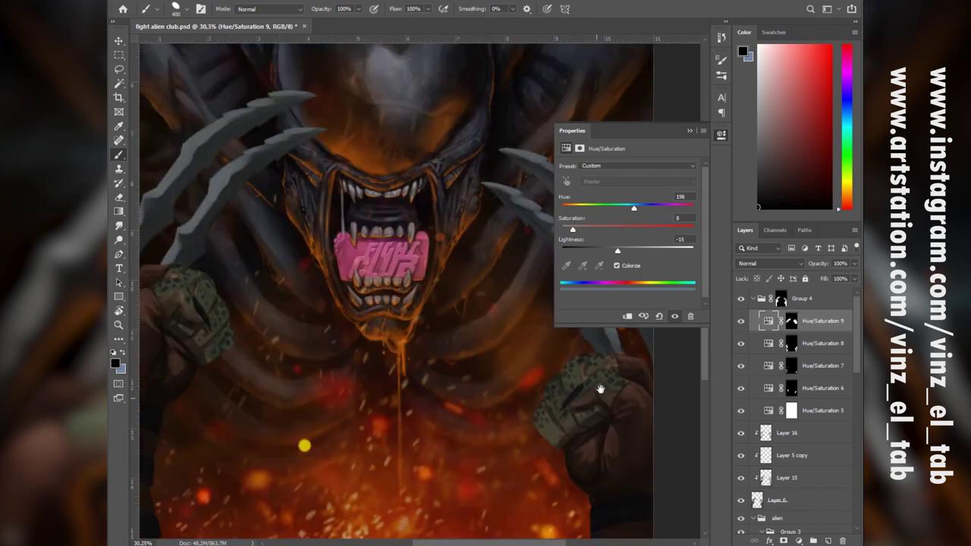
pyautogui.click(690, 131)
# Create a layer above Hue/Saturation 9, fill it with an orange sampled from the embers, and set it to Multiply
pyautogui.moveTo(548, 480); pyautogui.dragTo(596, 417)
pyautogui.click(828, 542)
pyautogui.hotkey('shift', 'F5')
pyautogui.click(349, 135)
pyautogui.click(353, 169)
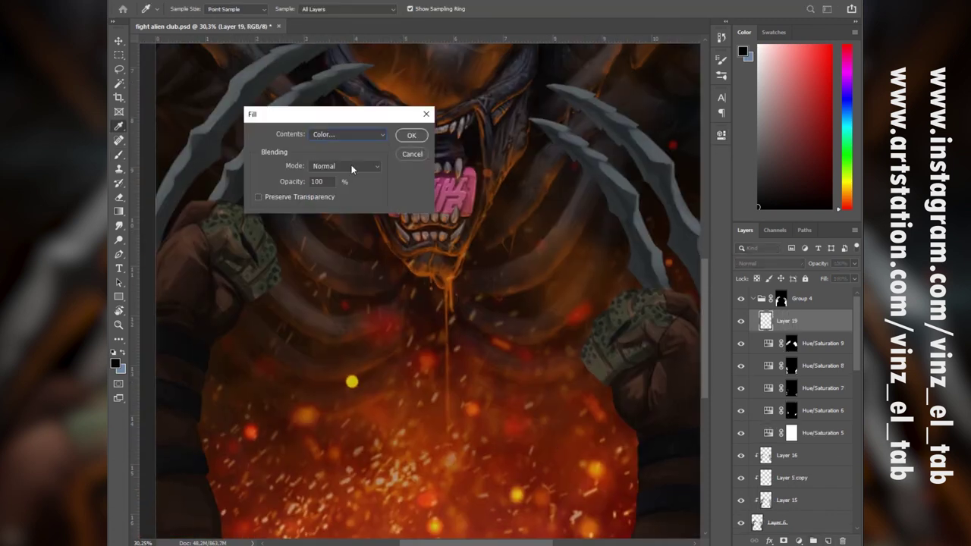
pyautogui.click(439, 525)
pyautogui.press('Return')
pyautogui.press('Return')
pyautogui.press('b')
pyautogui.hotkey('shift', 'alt', 'm')
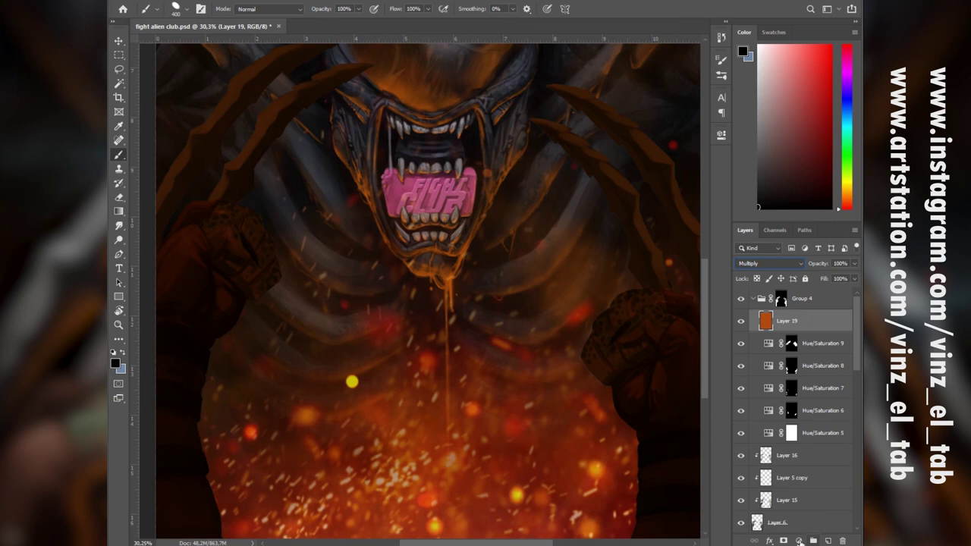
# Add a mask to Layer 19 and paint black over the left fist with a soft 1102 px brush
pyautogui.click(784, 541)
pyautogui.rightClick(389, 249)
pyautogui.moveTo(502, 280); pyautogui.dragTo(507, 280)
pyautogui.moveTo(511, 304); pyautogui.dragTo(442, 304)
pyautogui.click(508, 280)
pyautogui.press('Return')
pyautogui.press('x')
pyautogui.moveTo(262, 251); pyautogui.dragTo(189, 247)
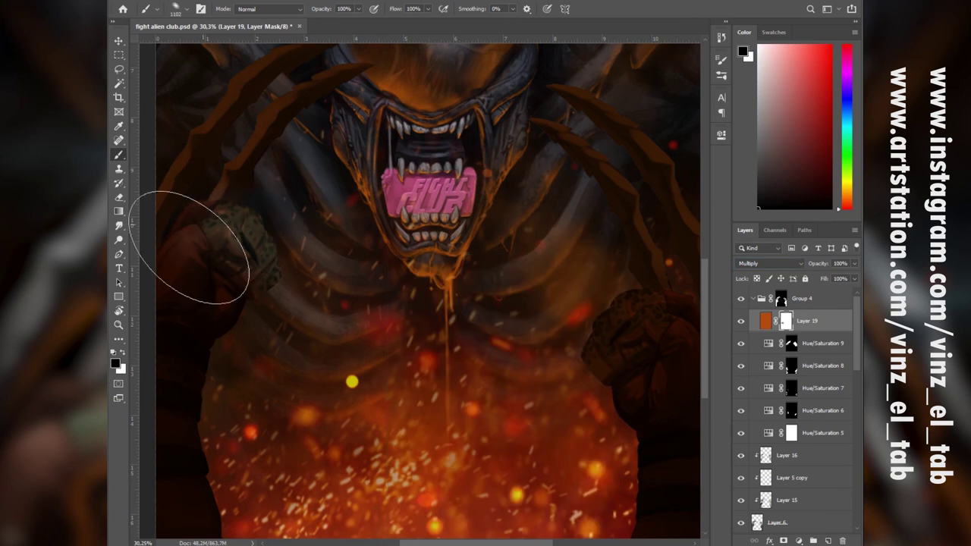
# Mask the orange Multiply shading off the left and right claws with a soft 800 px brush
pyautogui.press('[')
pyautogui.press('[')
pyautogui.press('[')
pyautogui.press('[')
pyautogui.press('[')
pyautogui.press('[')
pyautogui.press('[')
pyautogui.press('[')
pyautogui.press('[')
pyautogui.press('[')
pyautogui.press(']')
pyautogui.press(']')
pyautogui.press(']')
pyautogui.press(']')
pyautogui.press(']')
pyautogui.moveTo(234, 178)
pyautogui.mouseDown()
pyautogui.moveTo(299, 100)
pyautogui.moveTo(365, 248)
pyautogui.mouseUp()
pyautogui.moveTo(418, 220); pyautogui.dragTo(250, 327)
pyautogui.moveTo(607, 304); pyautogui.dragTo(287, 273)
pyautogui.moveTo(303, 213); pyautogui.dragTo(433, 337)
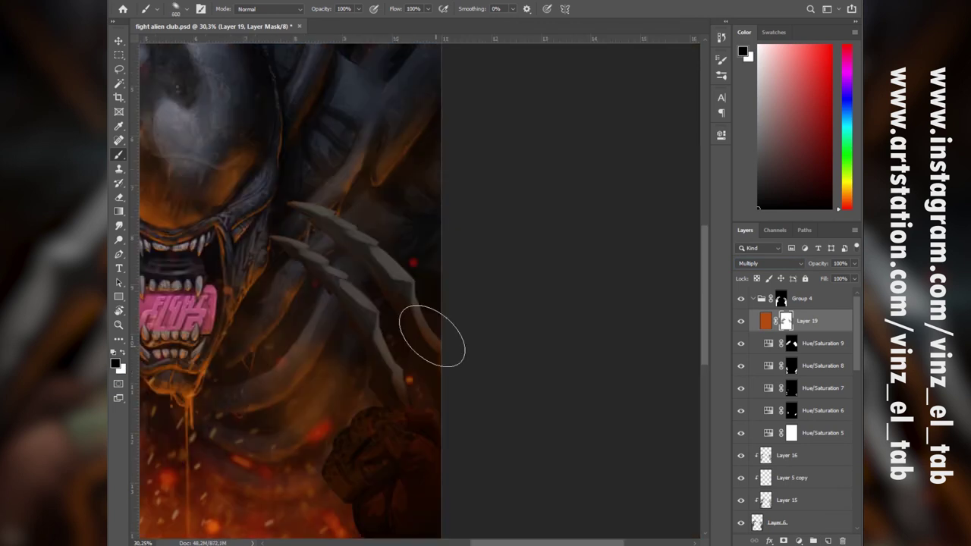
# Mask more of the orange Multiply shading off the left fist on the Layer 19 mask
pyautogui.scroll(-5, 418, 466)
pyautogui.hscroll(-6, 592, 336)
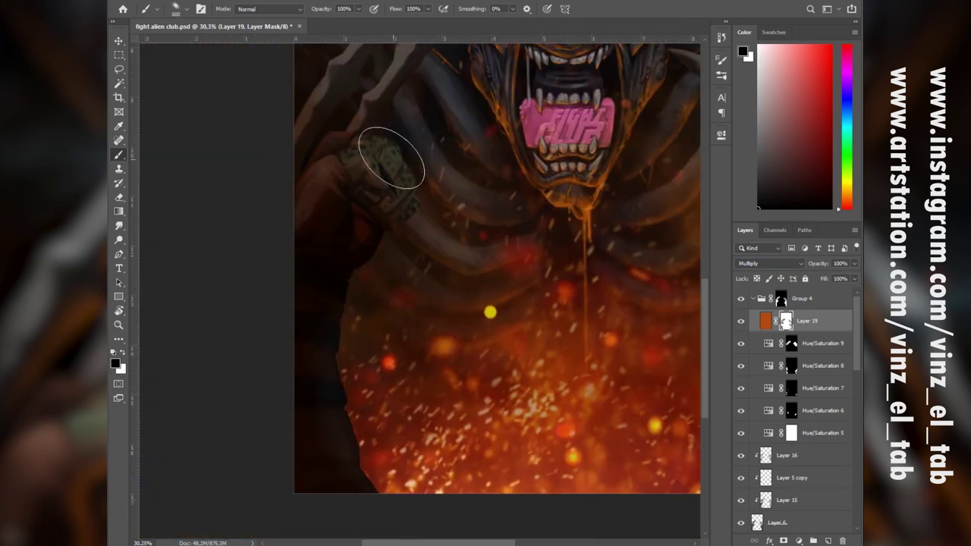
pyautogui.moveTo(323, 176); pyautogui.dragTo(305, 124)
pyautogui.moveTo(438, 152); pyautogui.dragTo(163, 123)
# Create a new Overlay layer above Layer 19 and paint soft white highlights over the right fist and claws
pyautogui.click(828, 542)
pyautogui.click(769, 263)
pyautogui.click(776, 397)
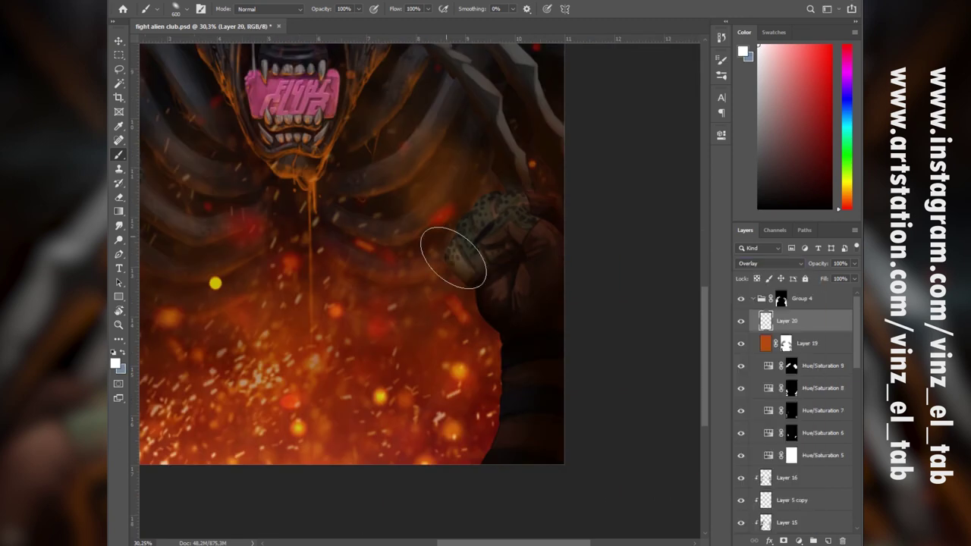
pyautogui.moveTo(453, 258); pyautogui.dragTo(538, 196)
pyautogui.moveTo(455, 84); pyautogui.dragTo(450, 220)
pyautogui.moveTo(420, 168)
pyautogui.mouseDown()
pyautogui.moveTo(485, 215)
pyautogui.moveTo(504, 284)
pyautogui.mouseUp()
pyautogui.moveTo(557, 235); pyautogui.dragTo(429, 105)
# Brighten the left claws and left fist with soft white strokes on the Overlay layer
pyautogui.moveTo(266, 253); pyautogui.dragTo(504, 393)
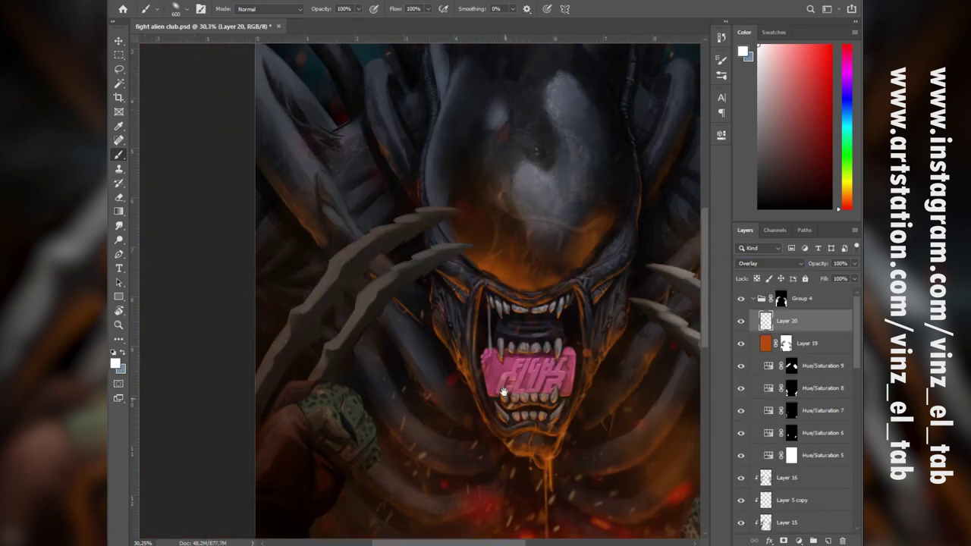
pyautogui.moveTo(253, 357)
pyautogui.mouseDown()
pyautogui.moveTo(319, 258)
pyautogui.moveTo(440, 226)
pyautogui.mouseUp()
pyautogui.moveTo(449, 249); pyautogui.dragTo(332, 338)
pyautogui.moveTo(336, 391)
pyautogui.mouseDown()
pyautogui.moveTo(350, 314)
pyautogui.moveTo(347, 398)
pyautogui.moveTo(367, 446)
pyautogui.mouseUp()
pyautogui.moveTo(412, 412); pyautogui.dragTo(461, 186)
pyautogui.moveTo(376, 469); pyautogui.dragTo(327, 388)
pyautogui.moveTo(463, 265); pyautogui.dragTo(248, 210)
pyautogui.moveTo(583, 387)
pyautogui.mouseDown()
pyautogui.moveTo(557, 448)
pyautogui.moveTo(603, 219)
pyautogui.mouseUp()
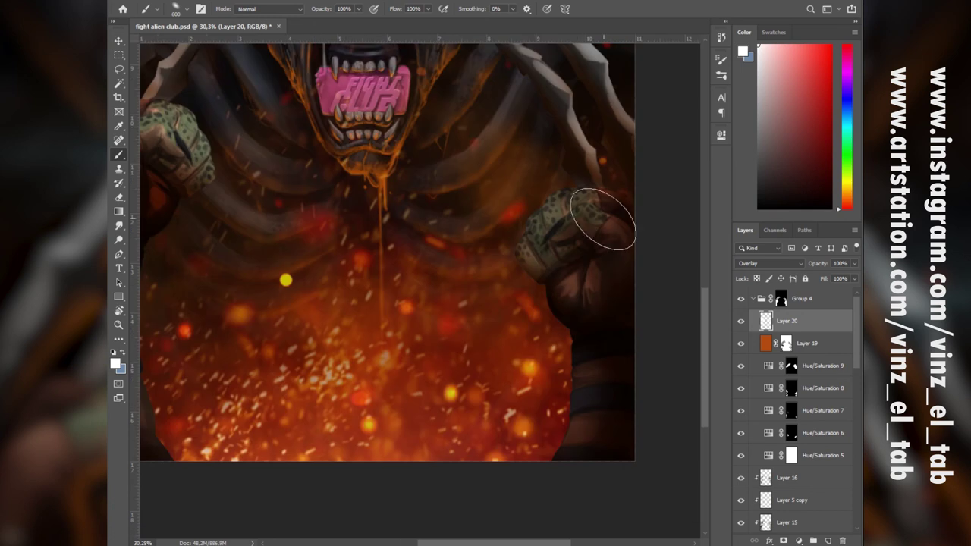
# Reduce the brush to 168 px and desaturate the orange fill of Layer 19 with Hue/Saturation
pyautogui.rightClick(583, 233)
pyautogui.moveTo(706, 263); pyautogui.dragTo(633, 262)
pyautogui.click(814, 347)
pyautogui.hotkey('ctrl', 'u')
pyautogui.moveTo(663, 289); pyautogui.dragTo(657, 289)
pyautogui.click(786, 179)
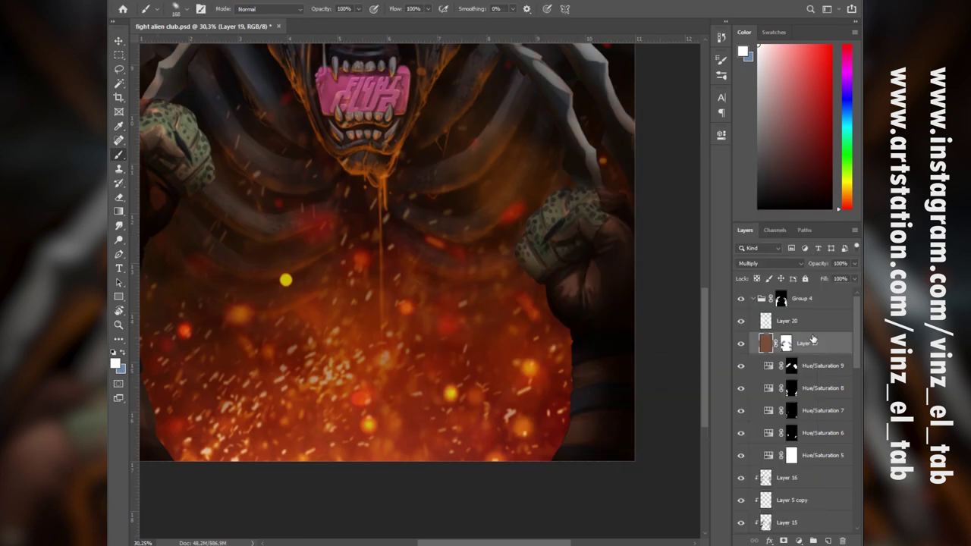
# Add a layer above Layer 20, place a duplicate of Hue/Saturation 3 below it, and fill the duplicate's mask with black
pyautogui.click(815, 322)
pyautogui.click(829, 541)
pyautogui.scroll(-4, 828, 506)
pyautogui.click(827, 512)
pyautogui.hotkey('ctrl', 'j')
pyautogui.moveTo(821, 509); pyautogui.dragTo(816, 334)
pyautogui.hotkey('shift', 'BackSpace')
pyautogui.press('Return')
# Paint white with a 30 px brush on the mask of Hue/Saturation 3 copy to rim-light the right fist and forearm in orange
pyautogui.rightClick(555, 307)
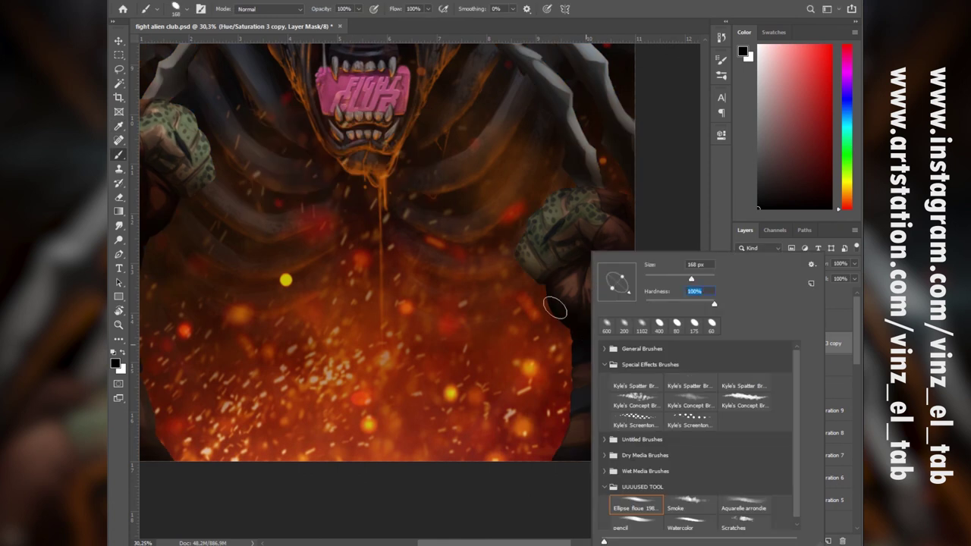
pyautogui.moveTo(691, 279); pyautogui.dragTo(680, 279)
pyautogui.click(523, 250)
pyautogui.press('x')
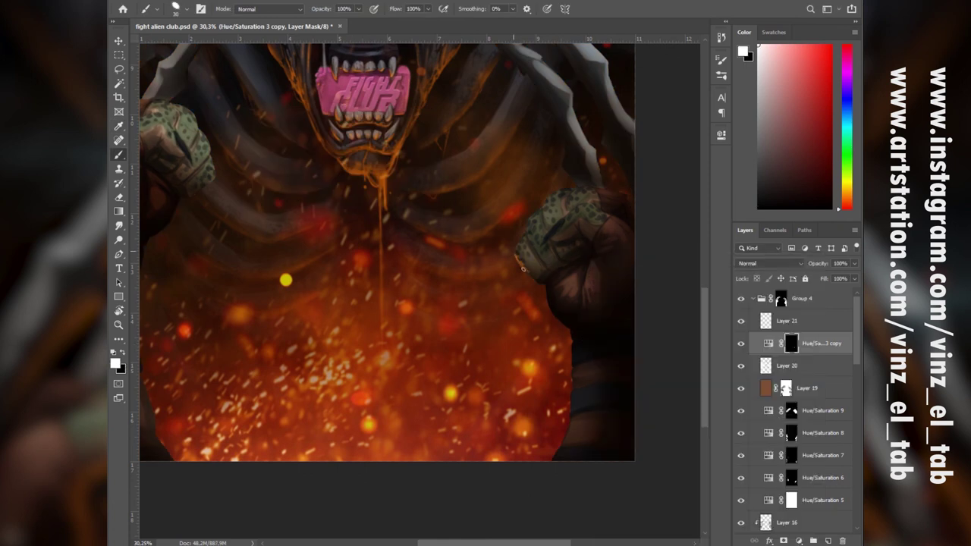
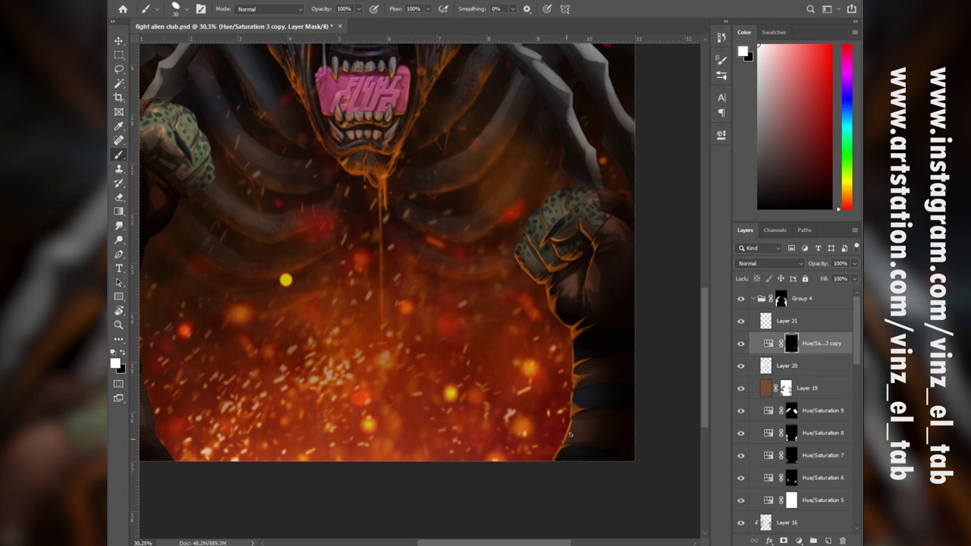
# Paint a thin orange rim light along the left fist's knuckles, finger creases and forearm edge on the same mask
pyautogui.moveTo(252, 264); pyautogui.dragTo(517, 422)
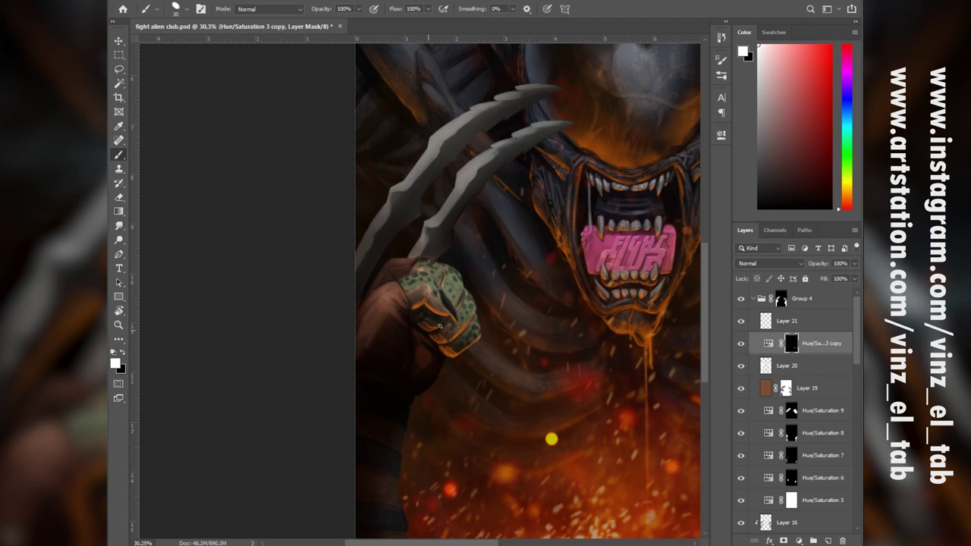
pyautogui.moveTo(551, 439); pyautogui.dragTo(574, 399)
pyautogui.moveTo(465, 322)
pyautogui.mouseDown()
pyautogui.moveTo(440, 356)
pyautogui.moveTo(502, 284)
pyautogui.mouseUp()
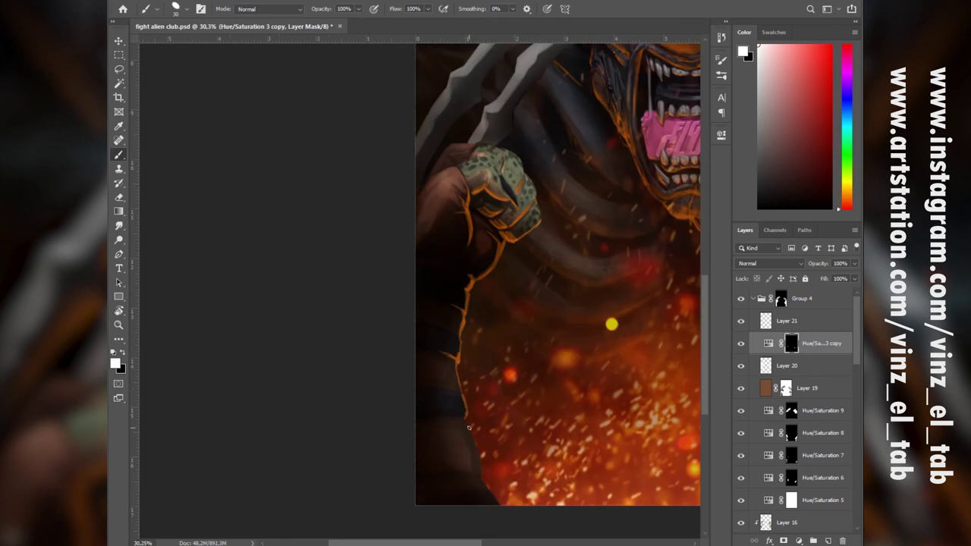
pyautogui.moveTo(469, 428); pyautogui.dragTo(498, 504)
# Trace a thin orange rim light along the lower edges of the left and right claws on the mask
pyautogui.moveTo(705, 305); pyautogui.dragTo(707, 258)
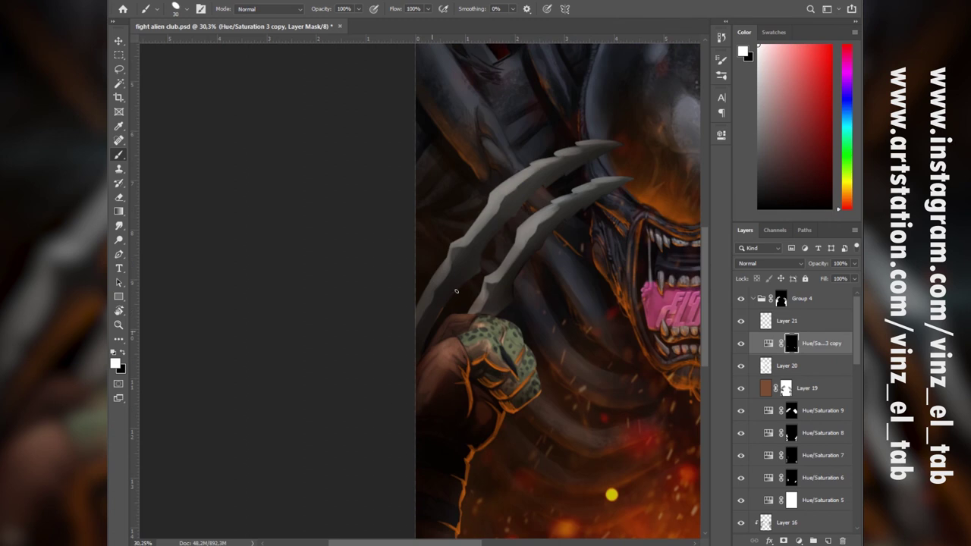
pyautogui.moveTo(457, 290)
pyautogui.mouseDown()
pyautogui.moveTo(520, 216)
pyautogui.moveTo(602, 155)
pyautogui.mouseUp()
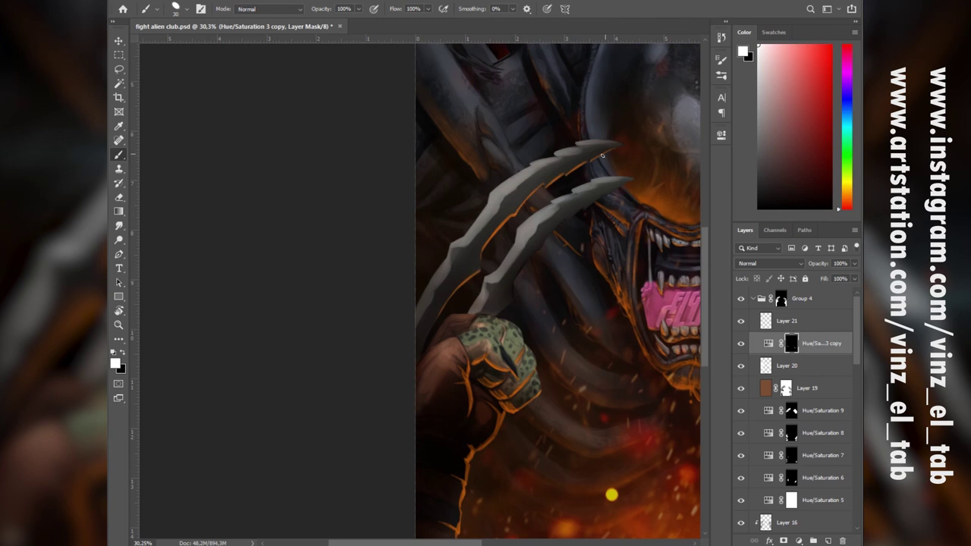
pyautogui.moveTo(515, 283); pyautogui.dragTo(548, 237)
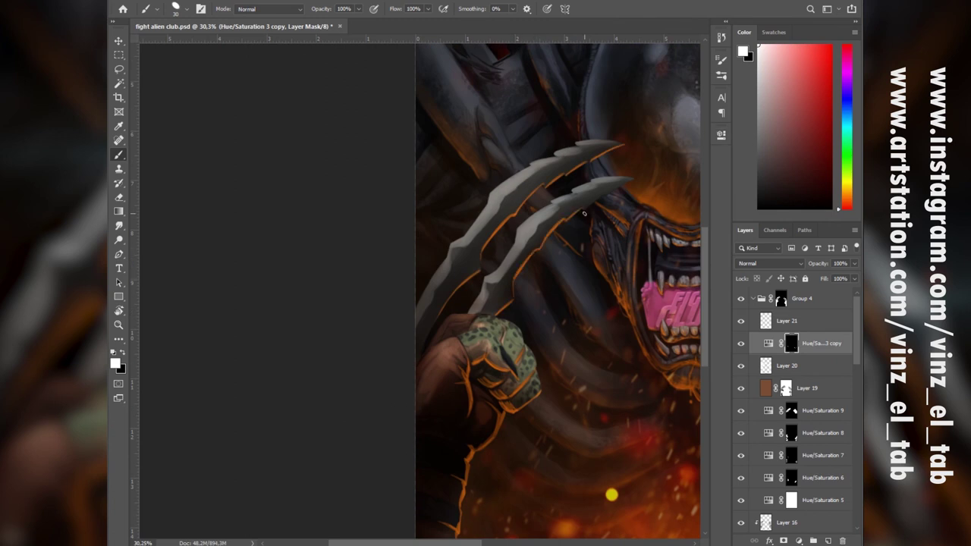
pyautogui.hscroll(5, 630, 182)
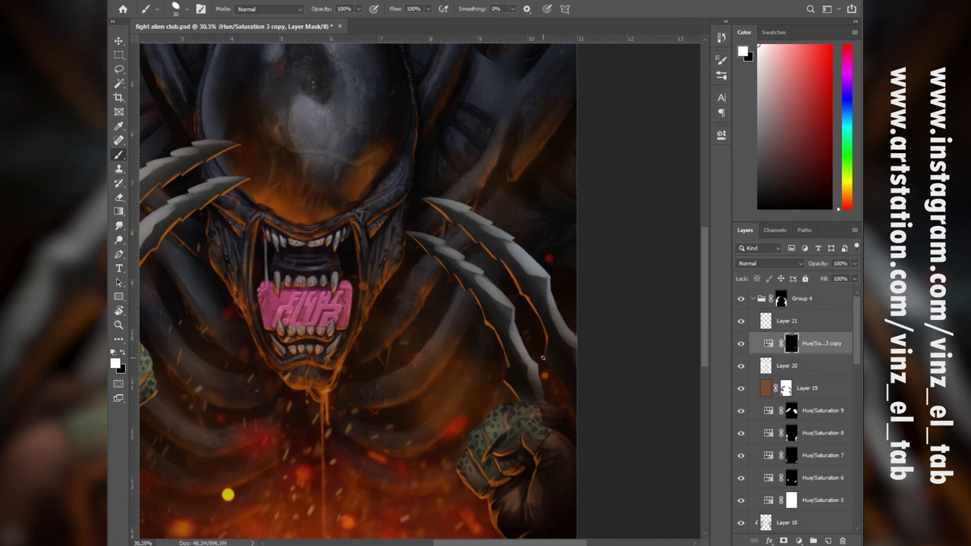
pyautogui.moveTo(544, 358); pyautogui.dragTo(575, 408)
# Enlarge the brush to 139 px and broaden the orange glow along the undersides of the right and left claws
pyautogui.rightClick(563, 383)
pyautogui.click(646, 280)
pyautogui.moveTo(484, 312)
pyautogui.mouseDown()
pyautogui.moveTo(501, 333)
pyautogui.moveTo(422, 246)
pyautogui.moveTo(465, 230)
pyautogui.moveTo(516, 266)
pyautogui.moveTo(576, 401)
pyautogui.mouseUp()
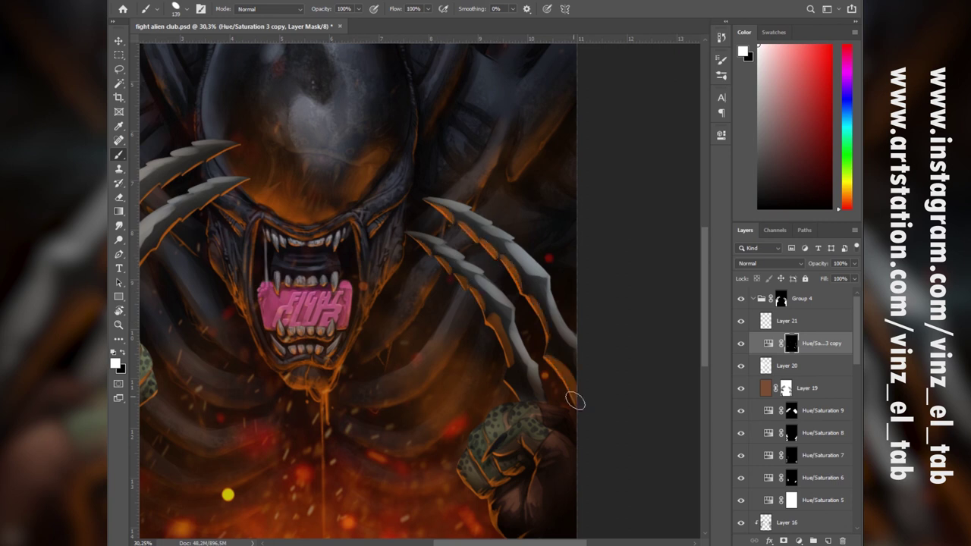
pyautogui.moveTo(510, 386); pyautogui.dragTo(514, 389)
pyautogui.moveTo(341, 380); pyautogui.dragTo(668, 366)
pyautogui.moveTo(438, 298)
pyautogui.mouseDown()
pyautogui.moveTo(550, 175)
pyautogui.moveTo(531, 146)
pyautogui.moveTo(480, 172)
pyautogui.moveTo(443, 208)
pyautogui.moveTo(380, 307)
pyautogui.mouseUp()
pyautogui.moveTo(645, 364)
pyautogui.mouseDown()
pyautogui.moveTo(404, 183)
pyautogui.moveTo(310, 303)
pyautogui.mouseUp()
# Smudge the adjustment mask at 37% strength to soften the orange glow on the claws and fists
pyautogui.press('r')
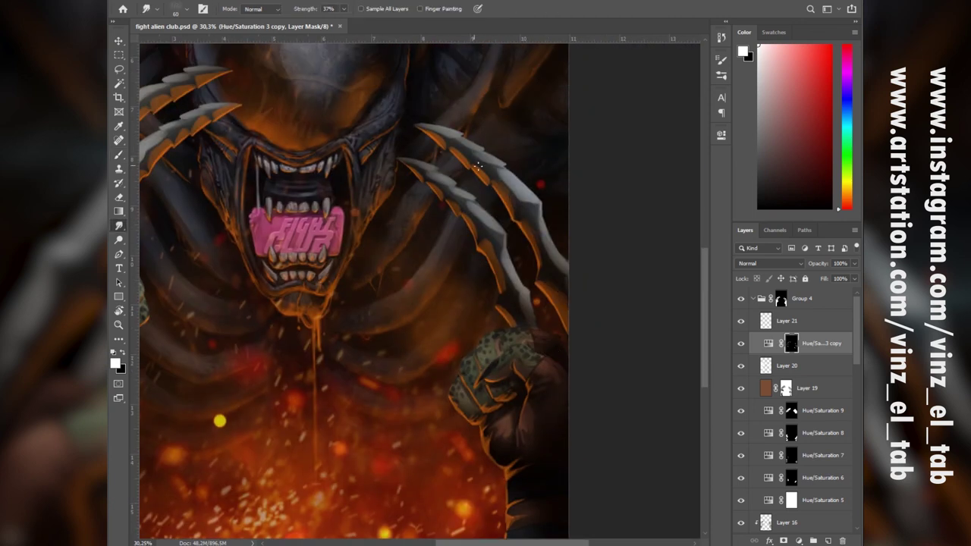
pyautogui.moveTo(221, 292); pyautogui.dragTo(488, 343)
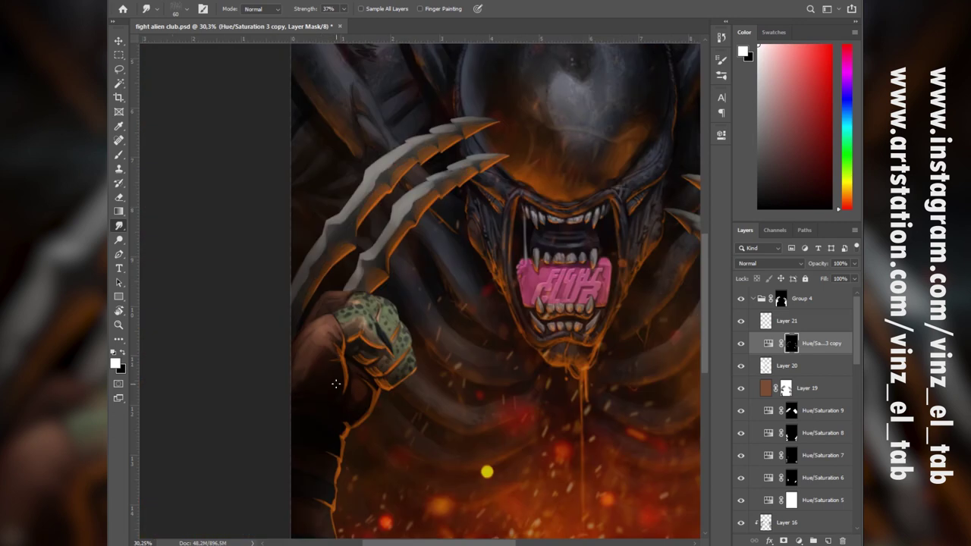
pyautogui.moveTo(549, 480); pyautogui.dragTo(323, 344)
pyautogui.moveTo(574, 414); pyautogui.dragTo(601, 419)
# Select Layer 21, move it out of Group 4 to the top of the layer stack, and collapse the group
pyautogui.click(743, 322)
pyautogui.click(743, 322)
pyautogui.click(787, 321)
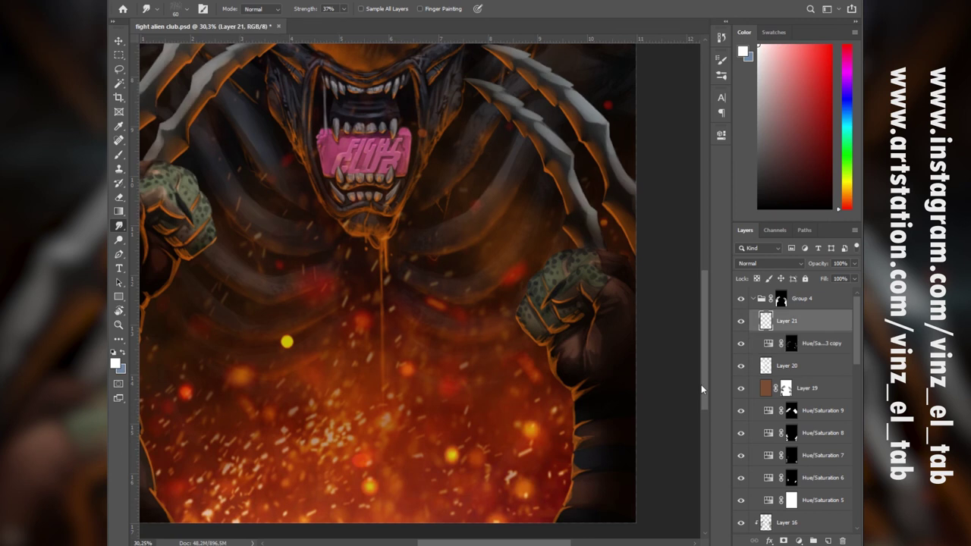
pyautogui.hotkey('ctrl', '+')
pyautogui.hotkey('ctrl', '+')
pyautogui.press('b')
pyautogui.keyDown('alt'); pyautogui.click(767, 332); pyautogui.keyUp('alt')
pyautogui.hotkey('ctrl', 'z')
pyautogui.keyDown('alt'); pyautogui.click(593, 315); pyautogui.keyUp('alt')
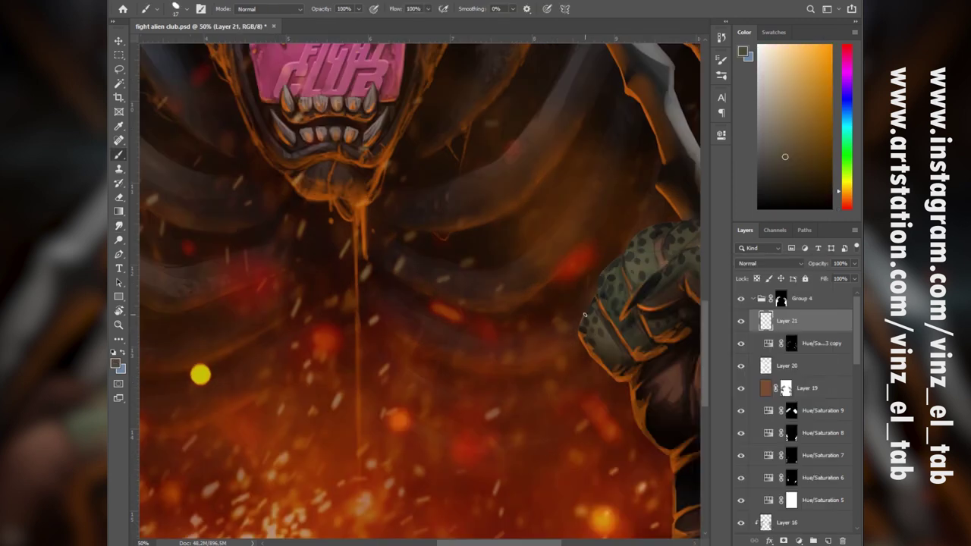
pyautogui.moveTo(817, 321); pyautogui.dragTo(818, 291)
pyautogui.click(752, 321)
# Sample the glove and wrap tones and clean up the right fist's outer and upper edges on Layer 21
pyautogui.keyDown('alt'); pyautogui.click(594, 317); pyautogui.keyUp('alt')
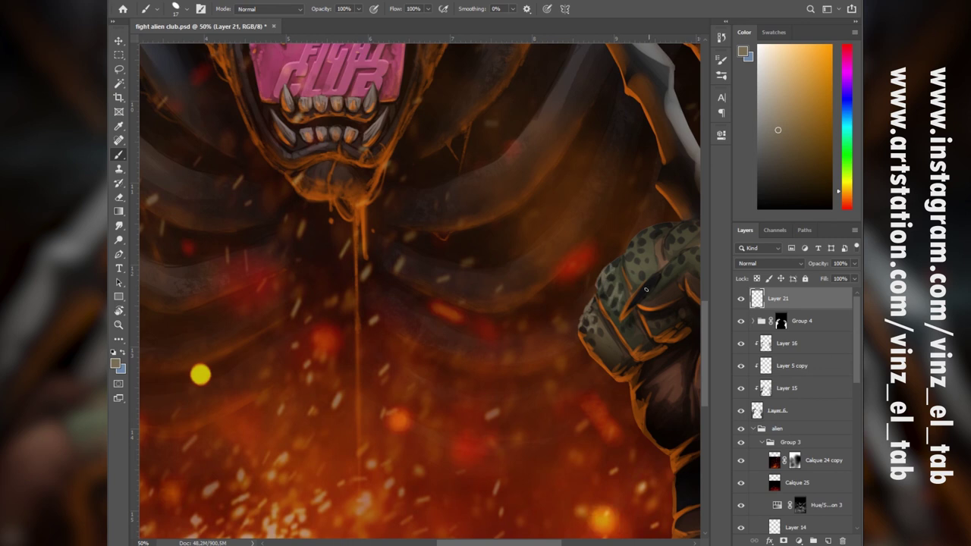
pyautogui.moveTo(663, 226); pyautogui.dragTo(503, 312)
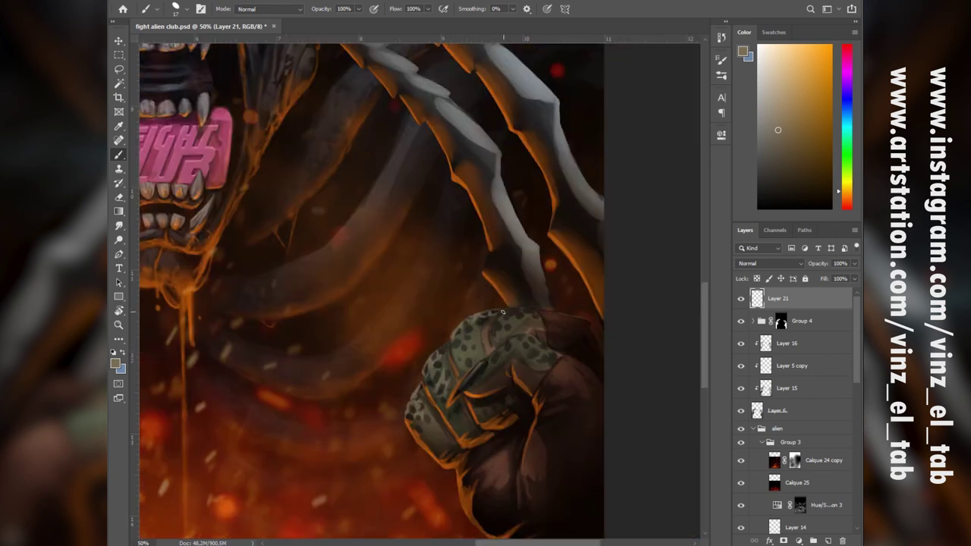
pyautogui.keyDown('alt'); pyautogui.click(548, 318); pyautogui.keyUp('alt')
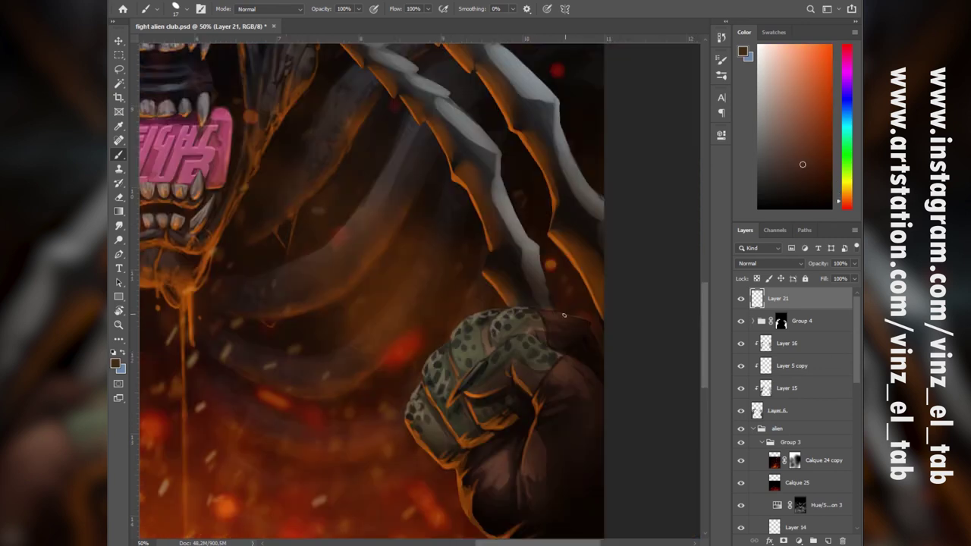
# Smudge the grey shading of the right and left claws on Layer 16 at 37% strength to blend it
pyautogui.moveTo(524, 250); pyautogui.dragTo(526, 391)
pyautogui.click(742, 343)
pyautogui.click(742, 343)
pyautogui.click(787, 344)
pyautogui.click(119, 226)
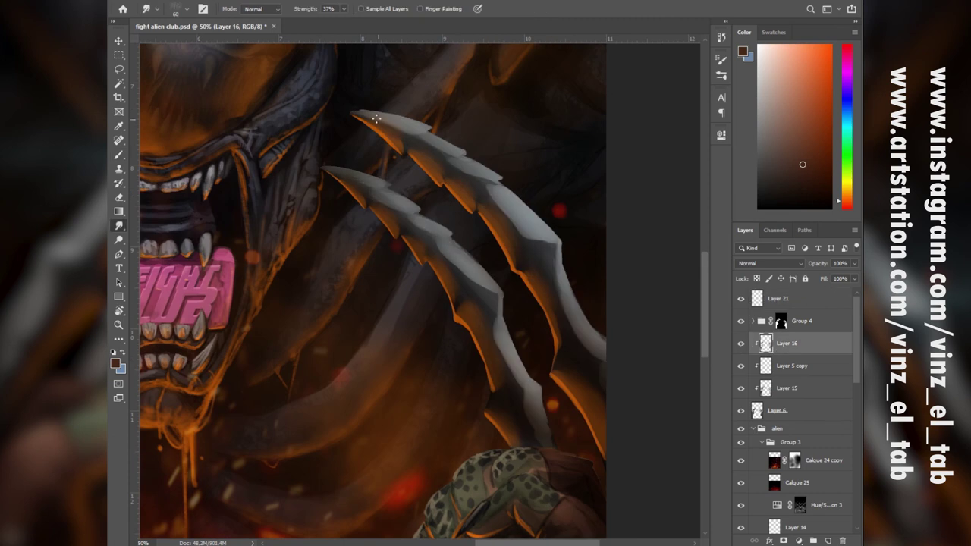
pyautogui.moveTo(545, 230); pyautogui.dragTo(542, 244)
pyautogui.moveTo(504, 346); pyautogui.dragTo(512, 363)
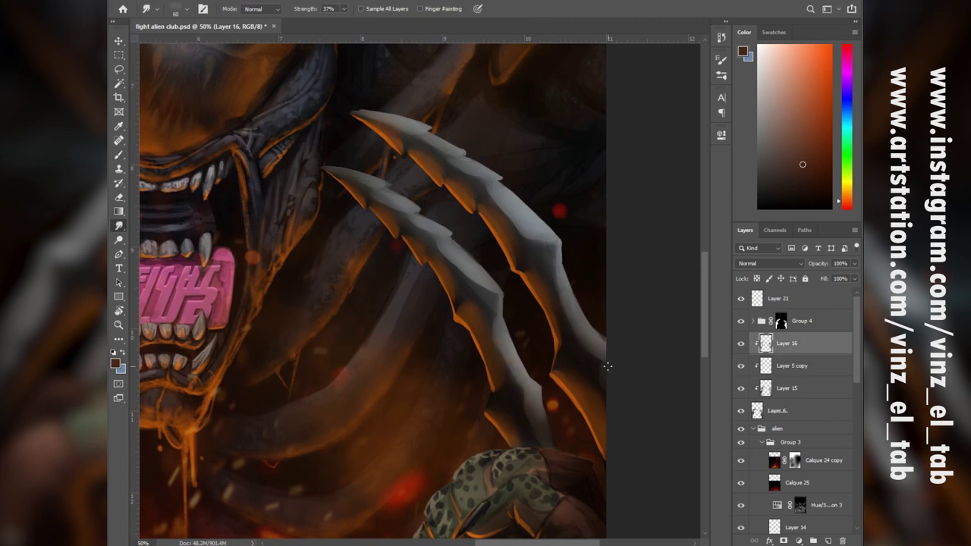
pyautogui.moveTo(198, 356); pyautogui.dragTo(516, 464)
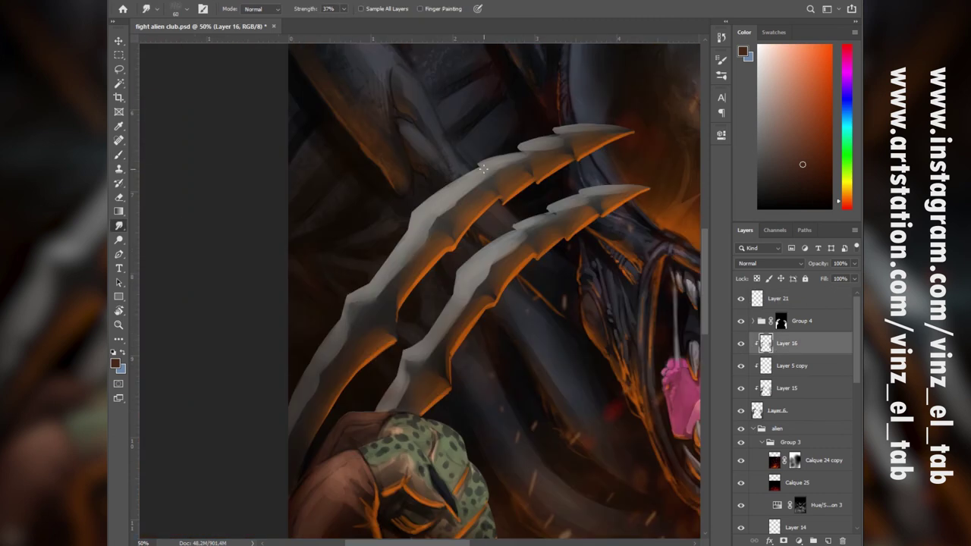
pyautogui.moveTo(458, 203); pyautogui.dragTo(447, 214)
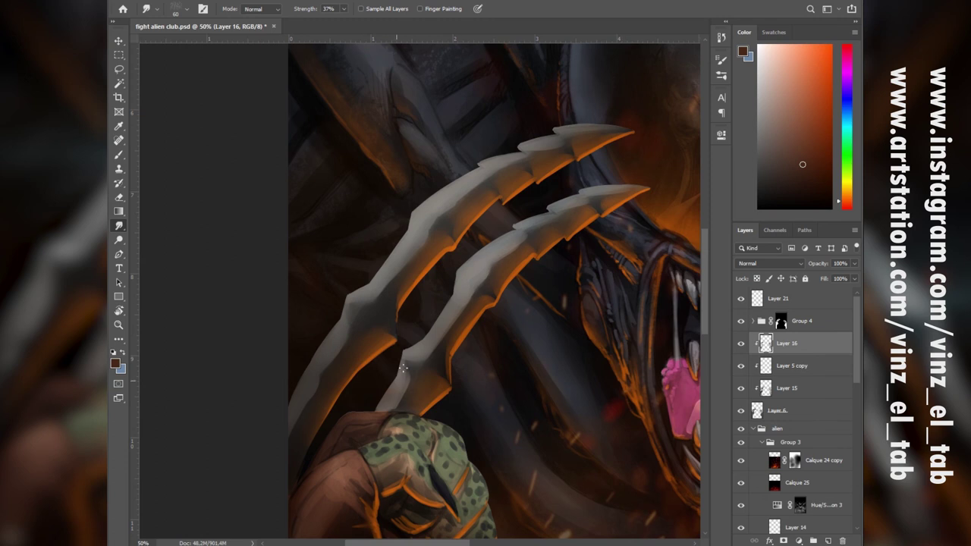
# Hide Group 4 and repaint the upper left claw's serrations and joint on Layer 16 with greys sampled from it
pyautogui.press('b')
pyautogui.moveTo(589, 126); pyautogui.dragTo(443, 223)
pyautogui.keyDown('alt'); pyautogui.click(439, 220); pyautogui.keyUp('alt')
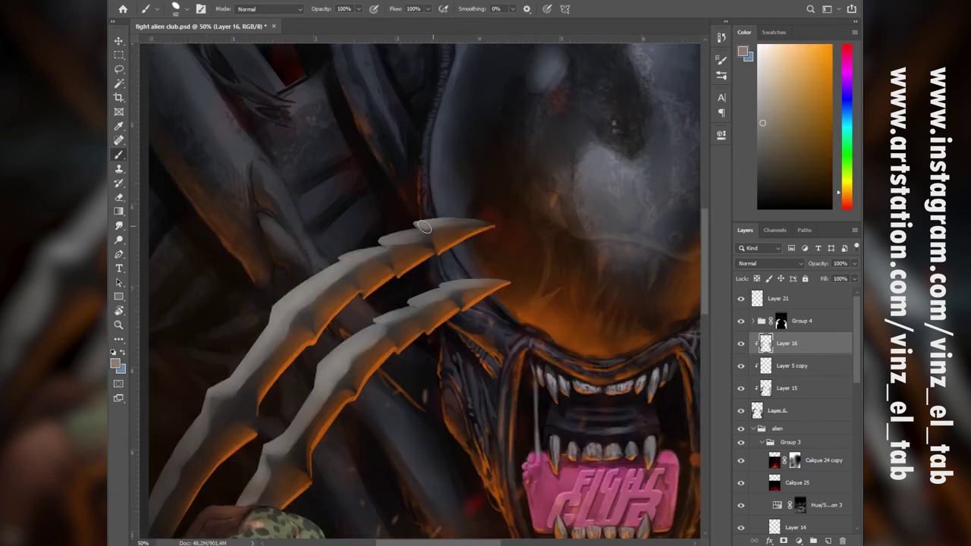
pyautogui.moveTo(388, 240); pyautogui.dragTo(413, 234)
pyautogui.click(741, 321)
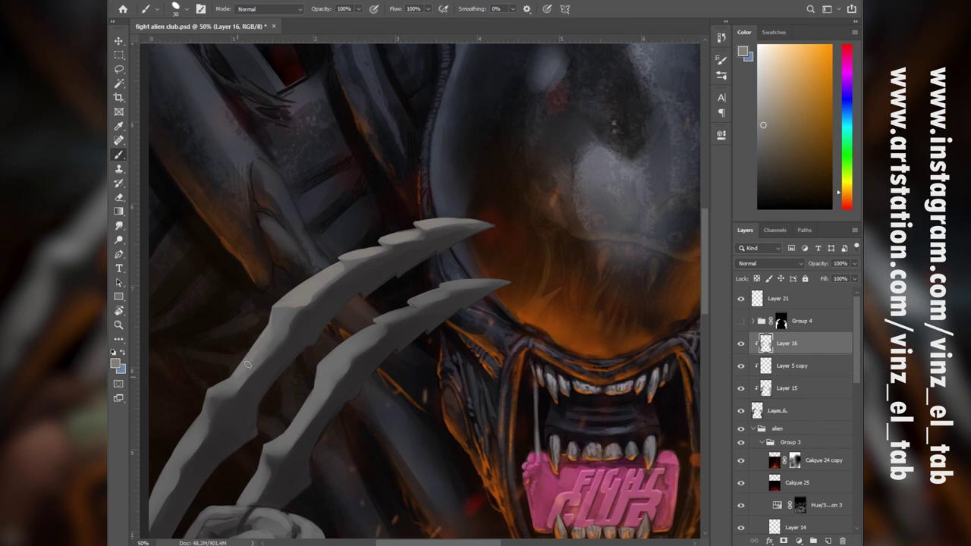
pyautogui.keyDown('alt'); pyautogui.click(230, 400); pyautogui.keyUp('alt')
pyautogui.keyDown('alt'); pyautogui.click(226, 390); pyautogui.keyUp('alt')
pyautogui.moveTo(225, 389); pyautogui.dragTo(179, 460)
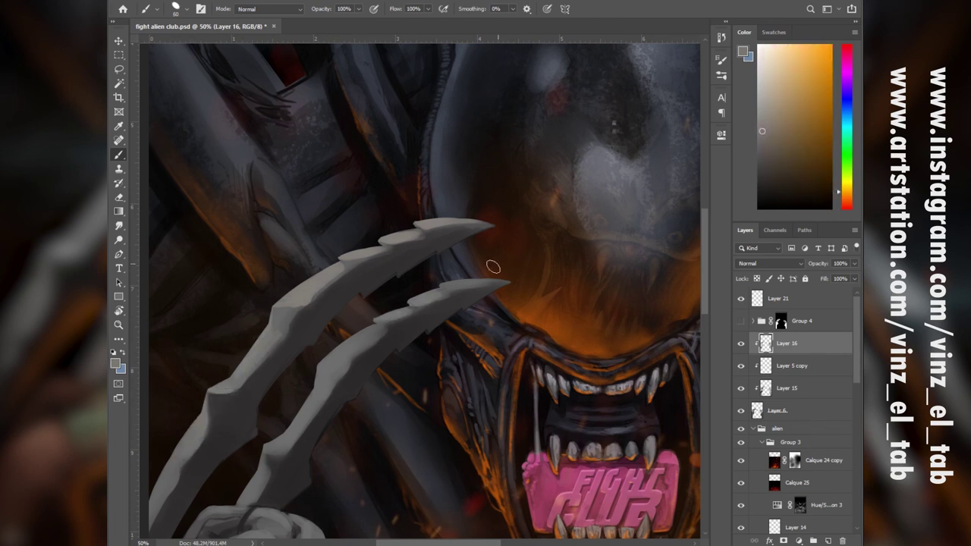
# Refine the lower left claw's tip segments and base joint on Layer 16 with sampled greys
pyautogui.keyDown('alt'); pyautogui.click(332, 426); pyautogui.keyUp('alt')
pyautogui.keyDown('alt'); pyautogui.click(444, 295); pyautogui.keyUp('alt')
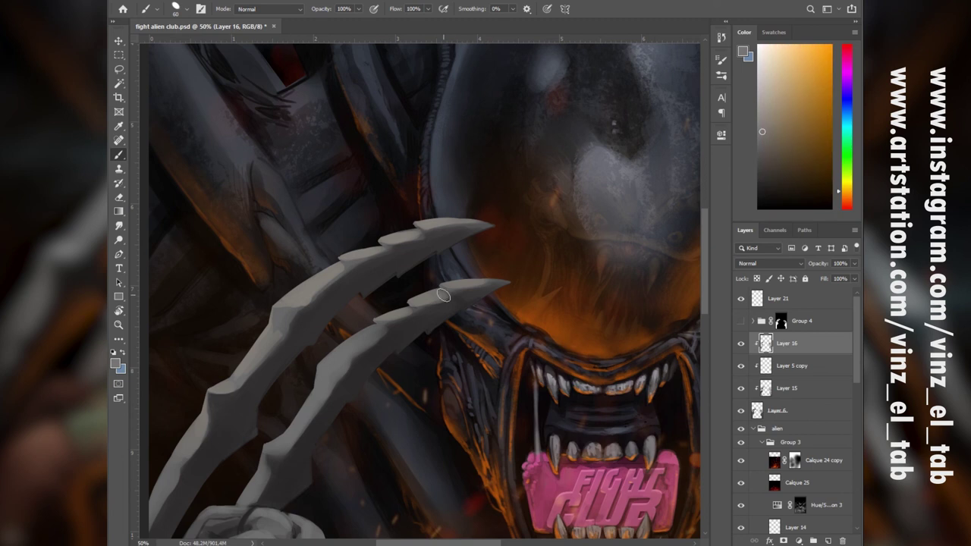
pyautogui.keyDown('alt'); pyautogui.click(438, 305); pyautogui.keyUp('alt')
pyautogui.keyDown('alt'); pyautogui.click(465, 281); pyautogui.keyUp('alt')
pyautogui.moveTo(466, 293); pyautogui.dragTo(507, 283)
pyautogui.keyDown('alt'); pyautogui.click(263, 445); pyautogui.keyUp('alt')
pyautogui.moveTo(266, 446); pyautogui.dragTo(267, 487)
# Rework the grey shading of the right claws on Layer 16, then show Group 4 and select Layer 21
pyautogui.moveTo(638, 380); pyautogui.dragTo(243, 319)
pyautogui.moveTo(398, 323)
pyautogui.mouseDown()
pyautogui.moveTo(423, 342)
pyautogui.moveTo(457, 354)
pyautogui.moveTo(449, 361)
pyautogui.moveTo(486, 387)
pyautogui.moveTo(538, 456)
pyautogui.moveTo(525, 433)
pyautogui.mouseUp()
pyautogui.moveTo(536, 476); pyautogui.dragTo(365, 330)
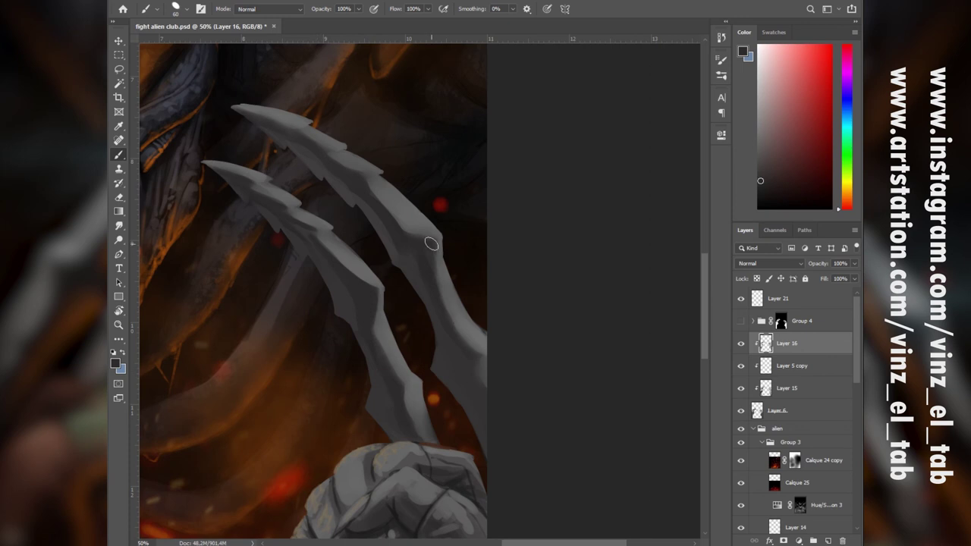
pyautogui.moveTo(431, 244); pyautogui.dragTo(466, 343)
pyautogui.moveTo(249, 112); pyautogui.dragTo(289, 125)
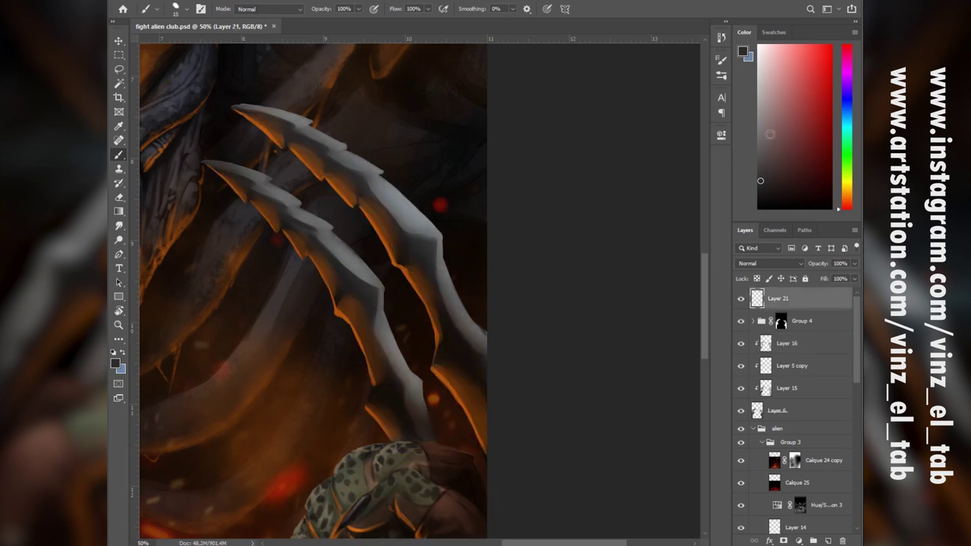
# Choose a light grey and paint sharp metallic highlights along the outer right claw on Layer 21
pyautogui.click(759, 78)
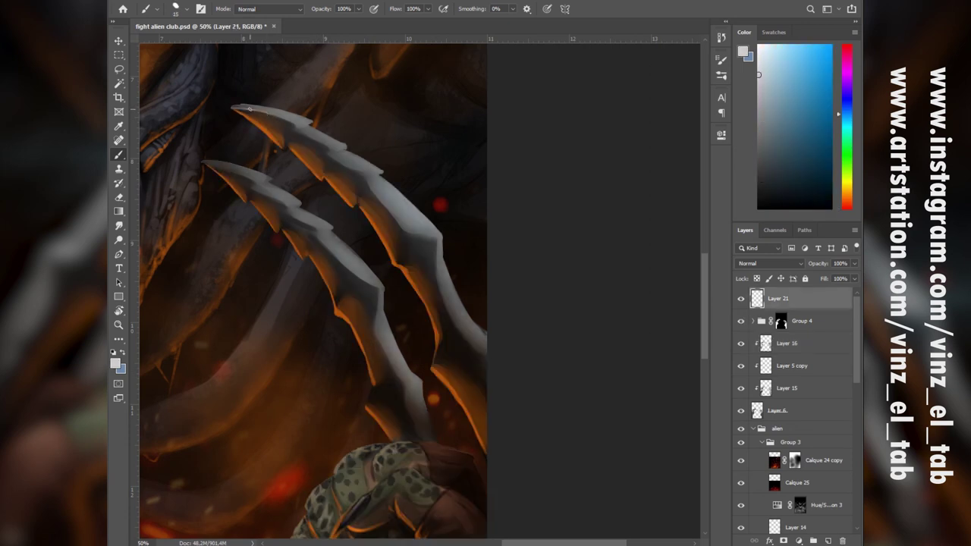
pyautogui.moveTo(330, 156)
pyautogui.mouseDown()
pyautogui.moveTo(364, 172)
pyautogui.moveTo(284, 111)
pyautogui.moveTo(359, 157)
pyautogui.moveTo(380, 196)
pyautogui.moveTo(431, 238)
pyautogui.moveTo(450, 298)
pyautogui.mouseUp()
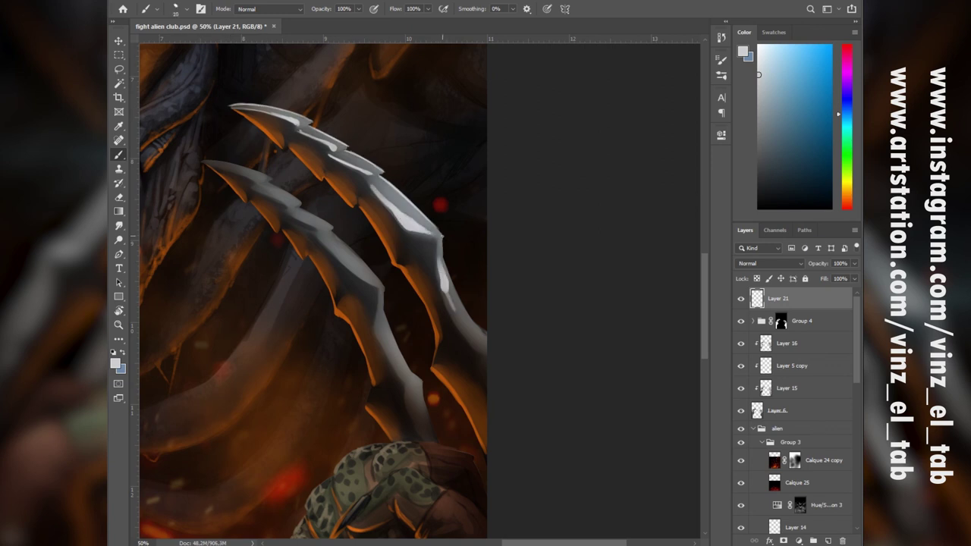
pyautogui.moveTo(441, 237); pyautogui.dragTo(479, 326)
# Paint light grey edge and surface highlights along the inner right claw from its base to its tip
pyautogui.moveTo(387, 317); pyautogui.dragTo(421, 380)
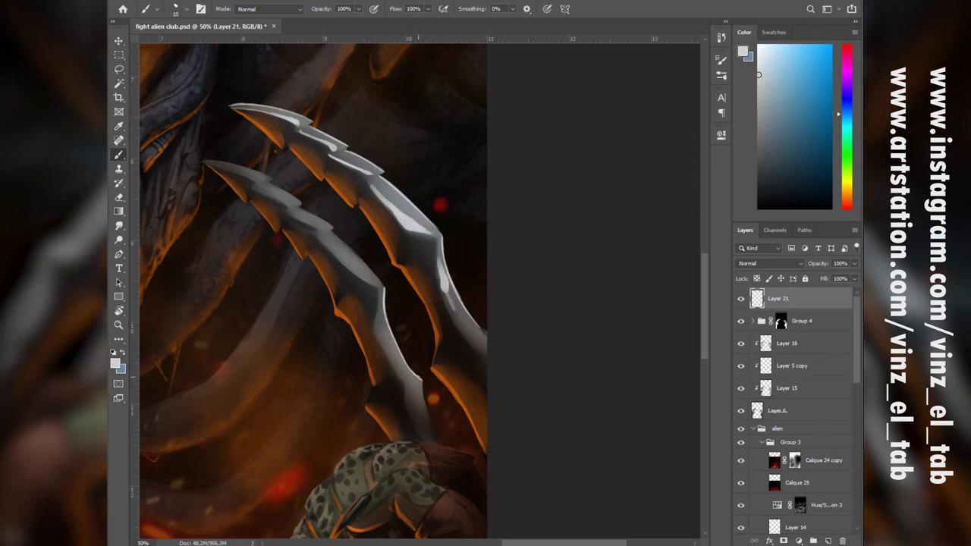
pyautogui.moveTo(334, 234); pyautogui.dragTo(386, 287)
pyautogui.press(']')
pyautogui.moveTo(299, 209); pyautogui.dragTo(329, 224)
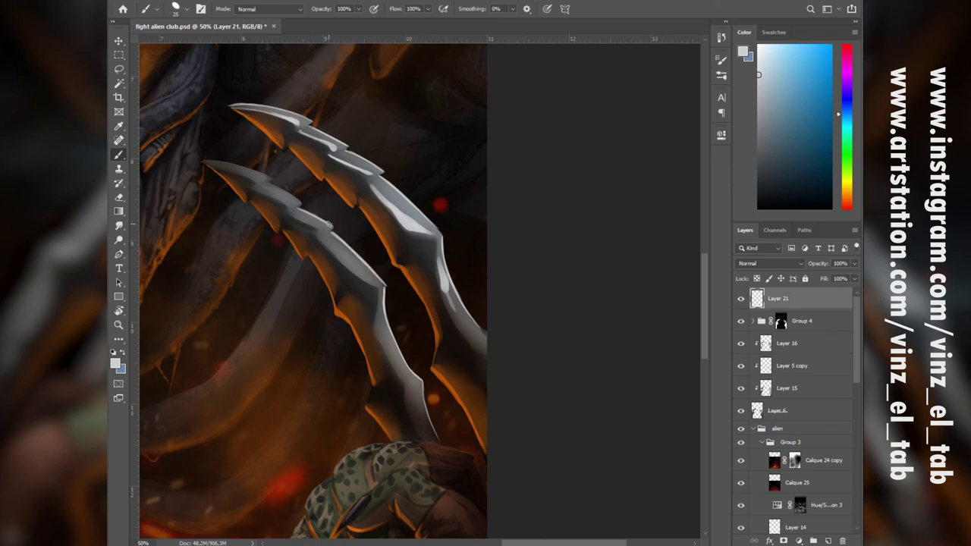
pyautogui.moveTo(206, 158)
pyautogui.mouseDown()
pyautogui.moveTo(241, 165)
pyautogui.moveTo(209, 161)
pyautogui.moveTo(256, 195)
pyautogui.moveTo(304, 210)
pyautogui.moveTo(293, 215)
pyautogui.moveTo(378, 290)
pyautogui.moveTo(429, 442)
pyautogui.mouseUp()
# Smudge the light grey highlights on both right claws at 37% strength to blend them into the metal
pyautogui.moveTo(446, 296)
pyautogui.mouseDown()
pyautogui.moveTo(475, 342)
pyautogui.moveTo(530, 362)
pyautogui.mouseUp()
pyautogui.press('r')
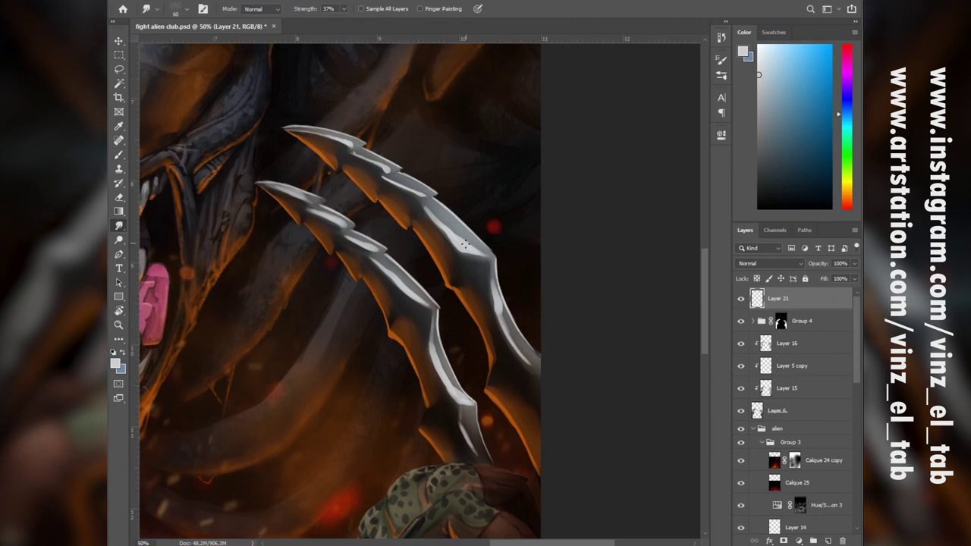
pyautogui.moveTo(327, 134); pyautogui.dragTo(350, 145)
pyautogui.moveTo(312, 208); pyautogui.dragTo(377, 252)
pyautogui.moveTo(377, 264); pyautogui.dragTo(422, 301)
pyautogui.moveTo(435, 346); pyautogui.dragTo(480, 454)
pyautogui.moveTo(498, 290); pyautogui.dragTo(525, 357)
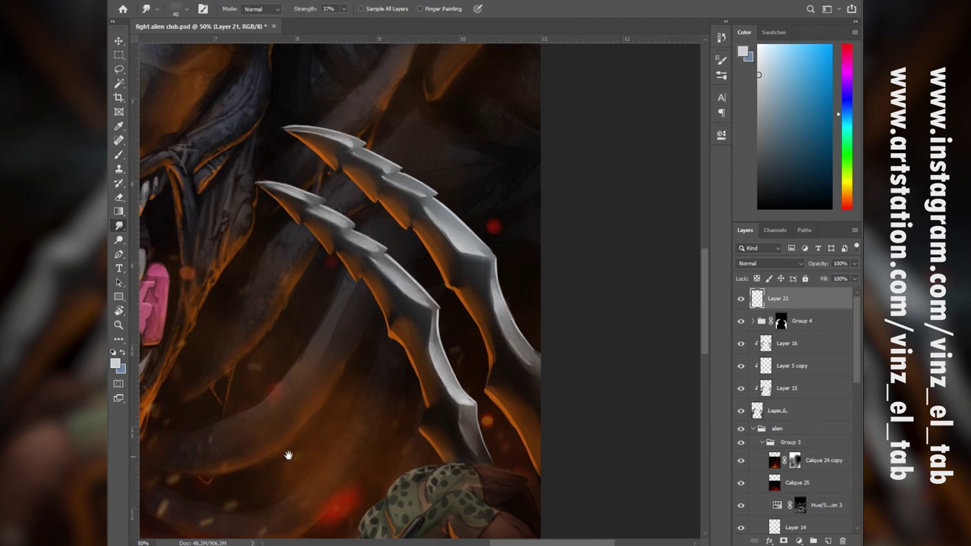
# Paint light grey edge highlights along the outer left claw from its base towards its tip on Layer 21
pyautogui.moveTo(289, 456); pyautogui.dragTo(858, 523)
pyautogui.press('b')
pyautogui.moveTo(306, 271)
pyautogui.mouseDown()
pyautogui.moveTo(325, 264)
pyautogui.moveTo(371, 186)
pyautogui.moveTo(475, 126)
pyautogui.mouseUp()
pyautogui.press('[')
pyautogui.press('[')
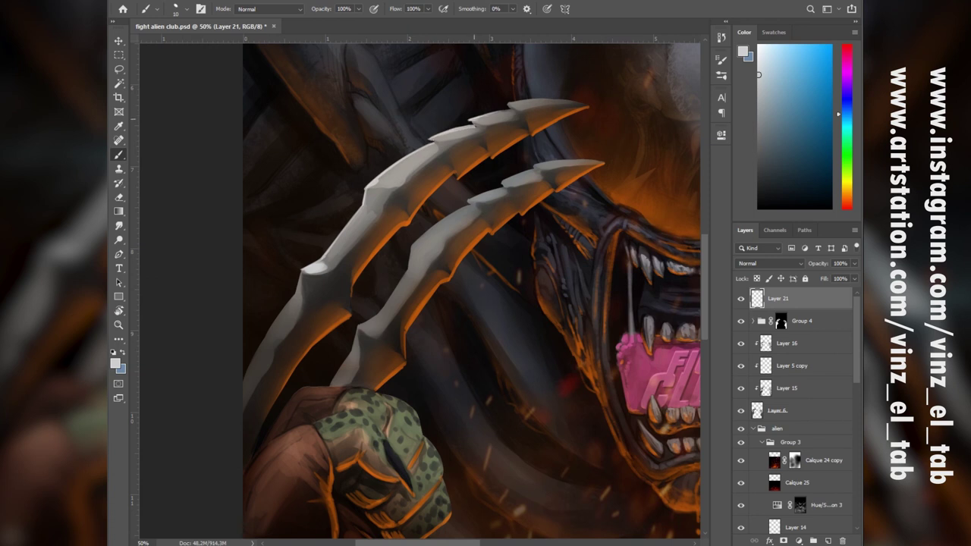
pyautogui.press(']')
pyautogui.press(']')
pyautogui.press(']')
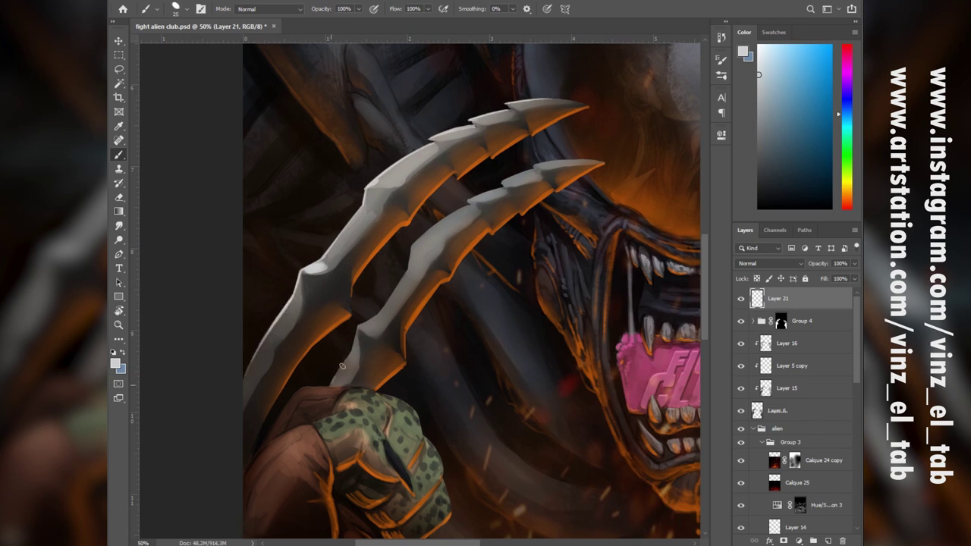
# Paint thin light grey edge highlights along the inner left claw with a 10 px brush
pyautogui.press('[')
pyautogui.press('[')
pyautogui.press('[')
pyautogui.moveTo(372, 333)
pyautogui.mouseDown()
pyautogui.moveTo(412, 254)
pyautogui.moveTo(466, 208)
pyautogui.mouseUp()
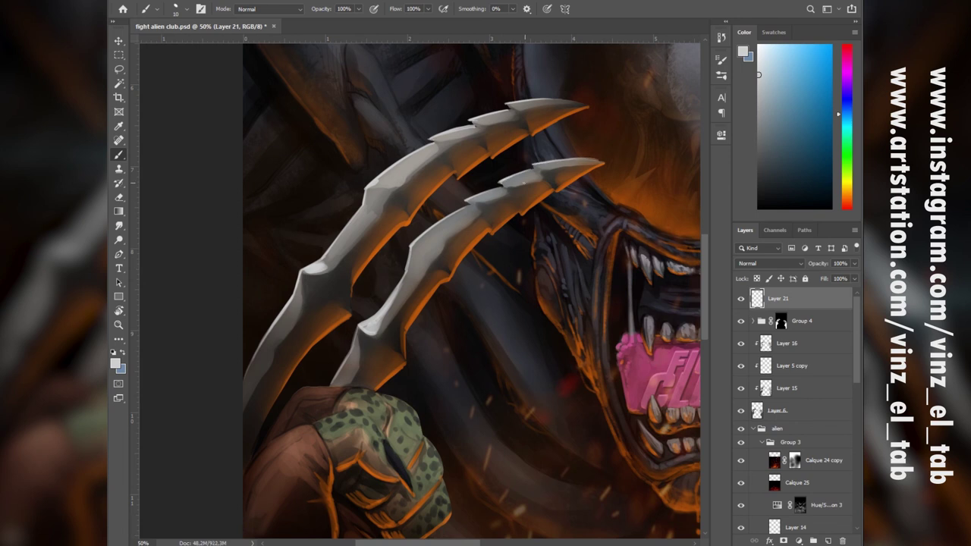
# Enlarge the brush to 25 px and paint broader light grey reflections on the surfaces of both left claws
pyautogui.press(']')
pyautogui.press(']')
pyautogui.press(']')
pyautogui.moveTo(446, 142)
pyautogui.mouseDown()
pyautogui.moveTo(379, 189)
pyautogui.moveTo(410, 175)
pyautogui.moveTo(320, 262)
pyautogui.moveTo(254, 376)
pyautogui.mouseUp()
pyautogui.moveTo(377, 327)
pyautogui.mouseDown()
pyautogui.moveTo(471, 221)
pyautogui.moveTo(425, 246)
pyautogui.moveTo(497, 193)
pyautogui.mouseUp()
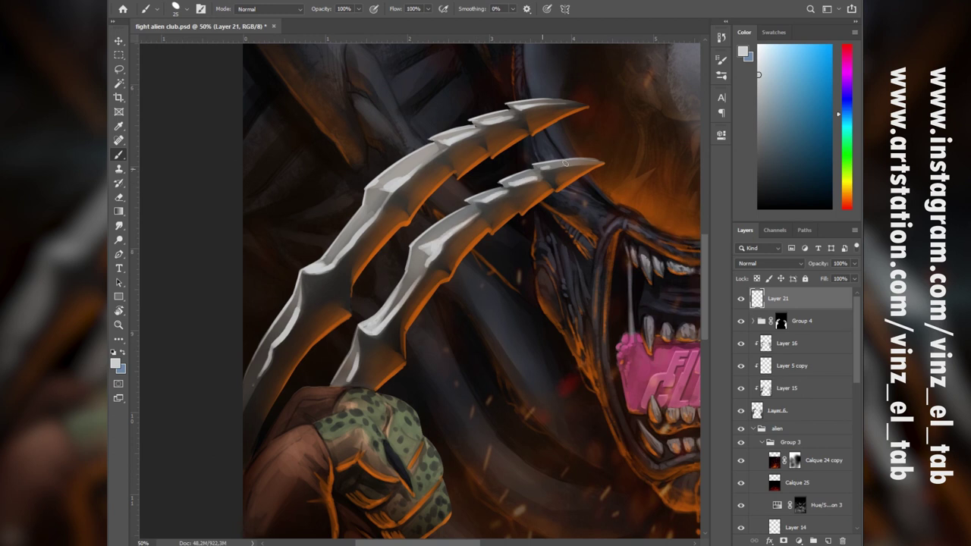
# Smudge the light grey reflections on the left claws at 37% strength to blend them into the metal
pyautogui.press('r')
pyautogui.moveTo(296, 308); pyautogui.dragTo(264, 370)
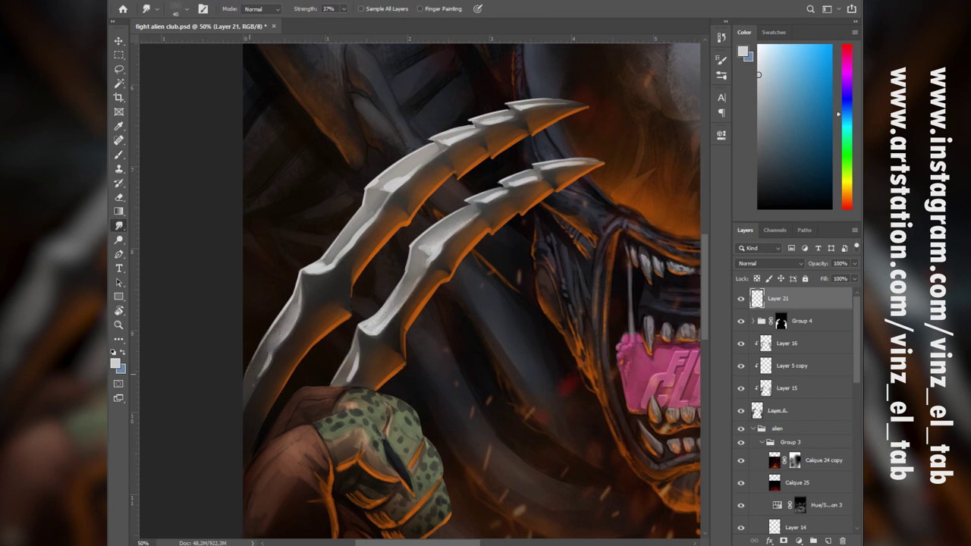
pyautogui.moveTo(332, 262); pyautogui.dragTo(371, 220)
pyautogui.moveTo(388, 184); pyautogui.dragTo(469, 132)
pyautogui.moveTo(482, 125); pyautogui.dragTo(501, 116)
pyautogui.moveTo(542, 104); pyautogui.dragTo(519, 105)
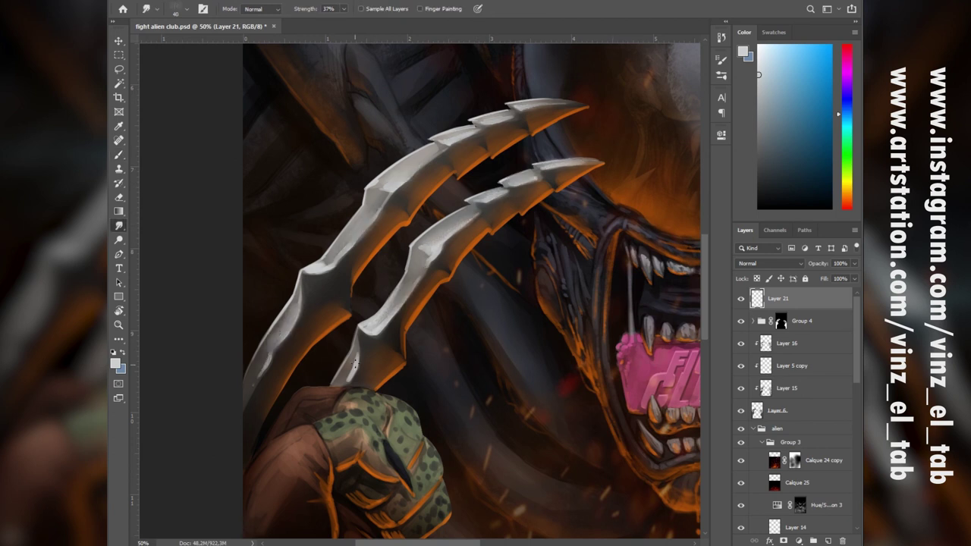
# Create a new layer and hand-letter the artist's signature with the year 19 in light grey over the lower background
pyautogui.hotkey('ctrl', '-')
pyautogui.hotkey('ctrl', '-')
pyautogui.hotkey('ctrl', '-')
pyautogui.hotkey('ctrl', 'shift', 'alt', 'n')
pyautogui.press('b')
pyautogui.moveTo(445, 419); pyautogui.dragTo(486, 390)
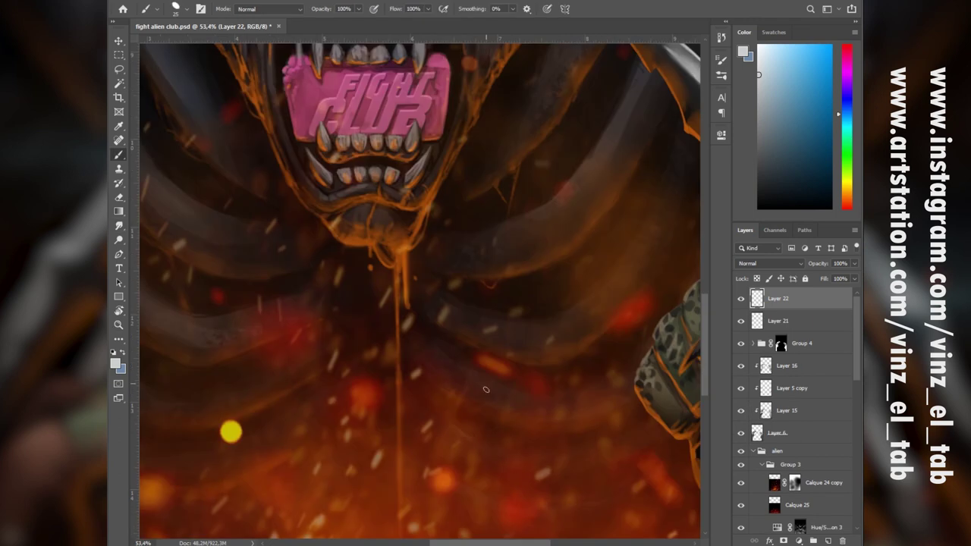
pyautogui.moveTo(476, 350); pyautogui.dragTo(482, 447)
pyautogui.moveTo(491, 328)
pyautogui.mouseDown()
pyautogui.moveTo(491, 414)
pyautogui.moveTo(536, 414)
pyautogui.moveTo(457, 422)
pyautogui.mouseUp()
pyautogui.moveTo(489, 421)
pyautogui.mouseDown()
pyautogui.moveTo(490, 466)
pyautogui.moveTo(478, 440)
pyautogui.mouseUp()
pyautogui.moveTo(498, 424)
pyautogui.mouseDown()
pyautogui.moveTo(495, 459)
pyautogui.moveTo(512, 455)
pyautogui.mouseUp()
pyautogui.moveTo(518, 390); pyautogui.dragTo(516, 445)
pyautogui.moveTo(523, 424); pyautogui.dragTo(525, 433)
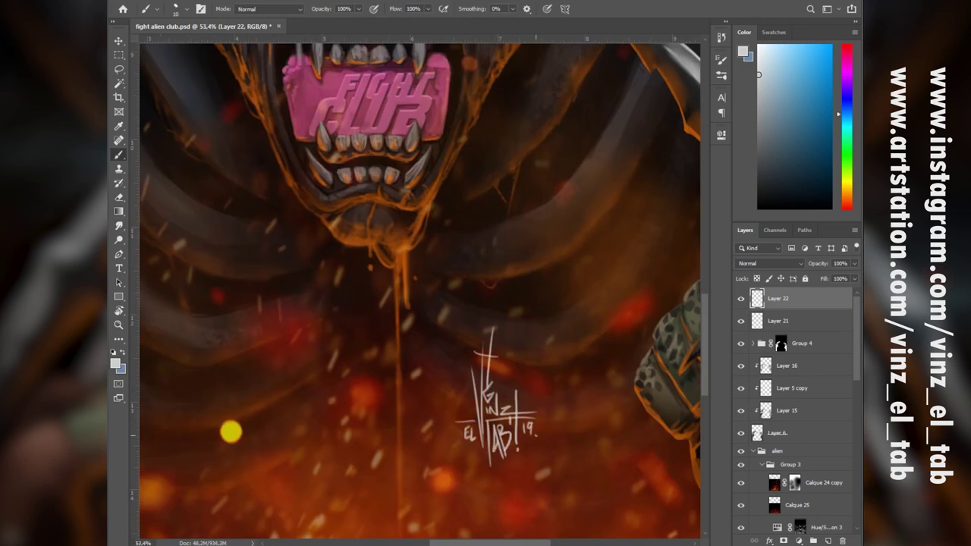
# Scale down the signature on Layer 22 and place it below the right fist
pyautogui.press('v')
pyautogui.hotkey('ctrl', '-')
pyautogui.hotkey('ctrl', '-')
pyautogui.hotkey('ctrl', '-')
pyautogui.moveTo(466, 361); pyautogui.dragTo(539, 421)
pyautogui.moveTo(576, 314)
pyautogui.mouseDown()
pyautogui.moveTo(574, 347)
pyautogui.moveTo(559, 289)
pyautogui.mouseUp()
pyautogui.moveTo(521, 395); pyautogui.dragTo(529, 395)
# Set the signature layer to Color Dodge at 73% opacity and nudge it slightly into position
pyautogui.click(770, 263)
pyautogui.click(767, 362)
pyautogui.moveTo(855, 264); pyautogui.dragTo(841, 277)
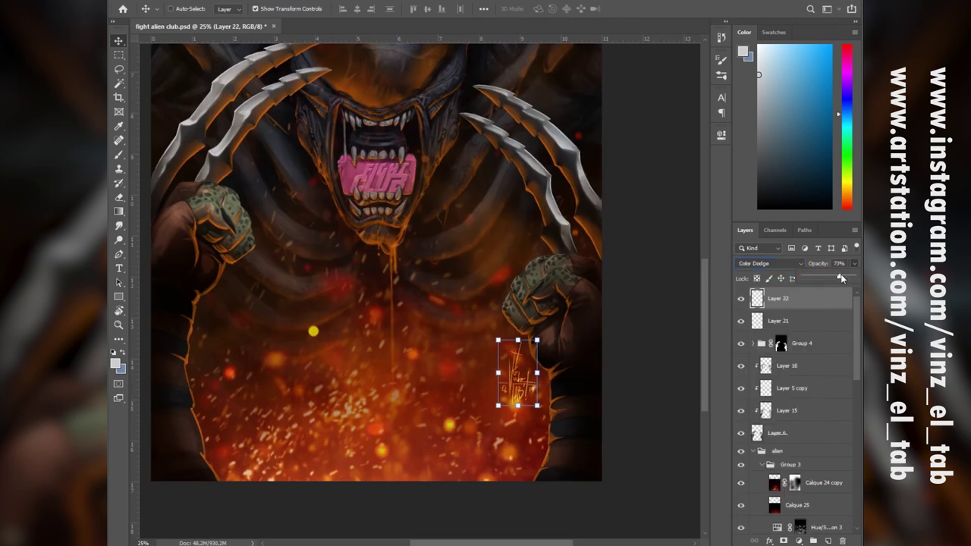
pyautogui.moveTo(521, 379); pyautogui.dragTo(521, 381)
# Toggle Layer 20 in Group 4 to check it, then add a new layer and change its blending mode for brushwork
pyautogui.click(779, 322)
pyautogui.click(754, 344)
pyautogui.click(816, 365)
pyautogui.click(788, 388)
pyautogui.click(742, 389)
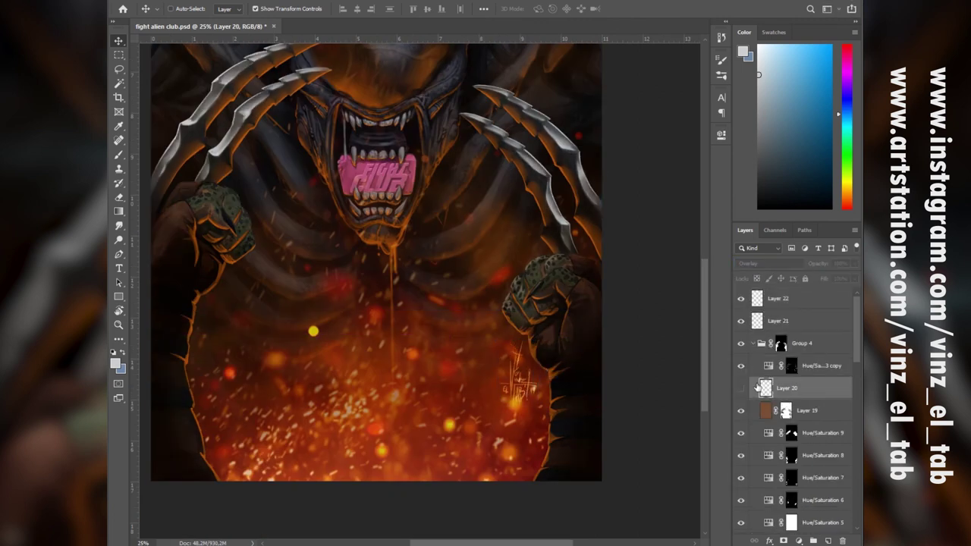
pyautogui.click(741, 389)
pyautogui.click(828, 541)
pyautogui.click(785, 264)
pyautogui.click(776, 389)
pyautogui.press('b')
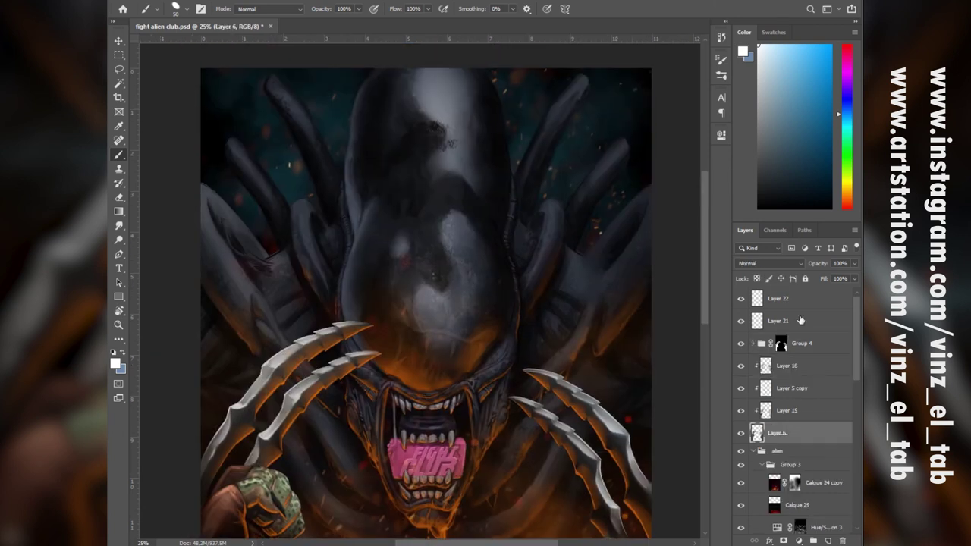
# Name the group holding the fist and claw layers pedator
pyautogui.doubleClick(782, 316)
pyautogui.write('pedat')
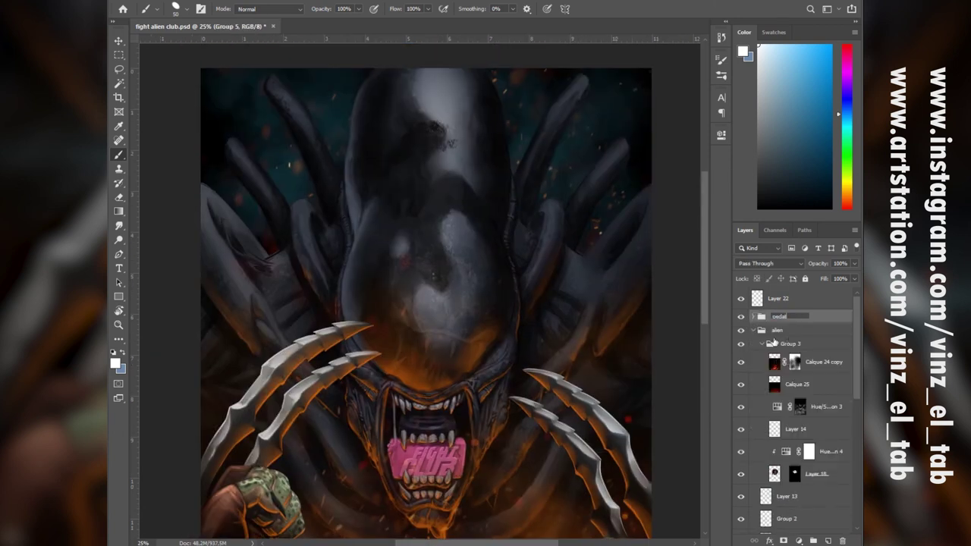
pyautogui.write('or')
# Select Layer 14, sample a blue-grey from the alien's head and paint rough texture around its grey highlights
pyautogui.click(795, 429)
pyautogui.hotkey('ctrl', '+')
pyautogui.hotkey('ctrl', '+')
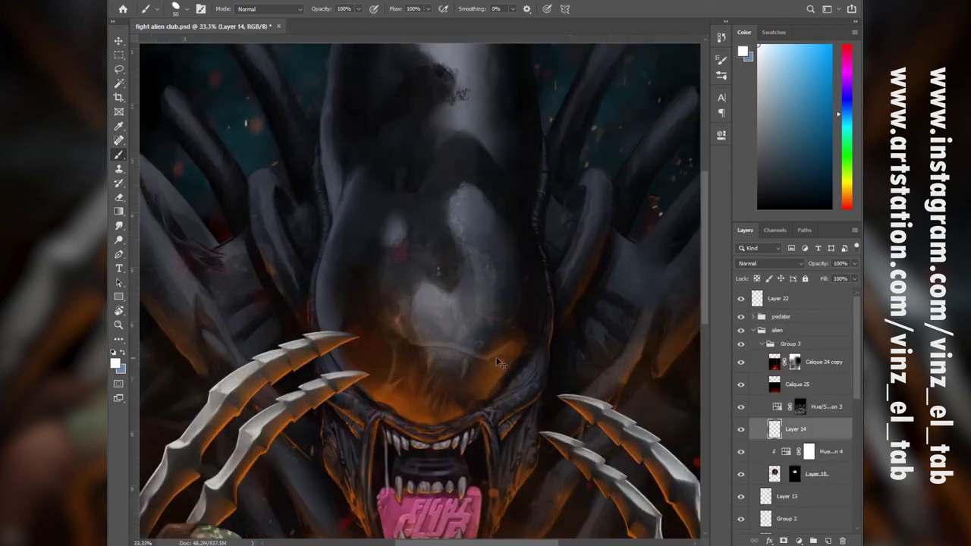
pyautogui.keyDown('alt'); pyautogui.click(473, 176); pyautogui.keyUp('alt')
pyautogui.moveTo(473, 178); pyautogui.dragTo(570, 362)
pyautogui.press('[')
pyautogui.press('[')
pyautogui.press('[')
pyautogui.press('[')
pyautogui.press('[')
pyautogui.press('[')
pyautogui.press('[')
pyautogui.press('[')
pyautogui.moveTo(394, 224); pyautogui.dragTo(452, 343)
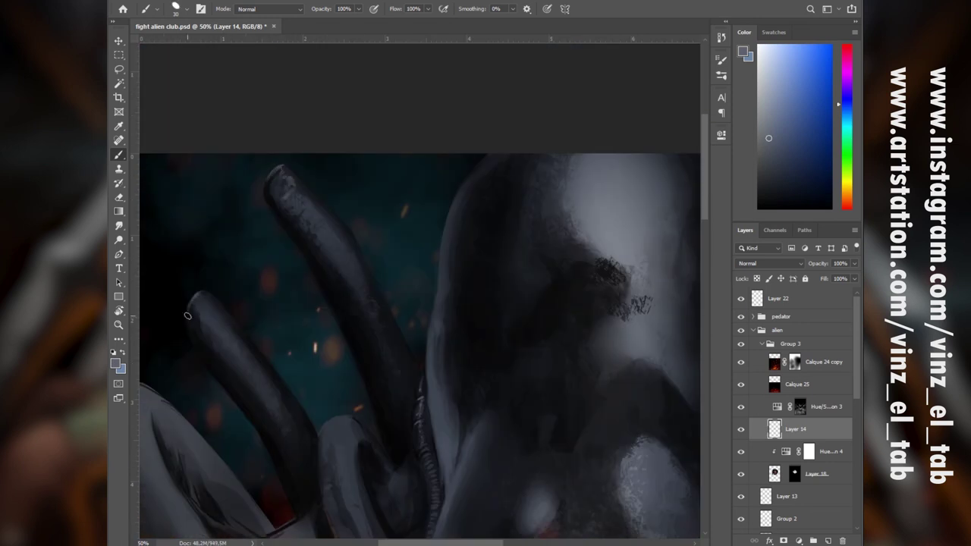
# Paint blue-grey skin texture and highlights along the alien's back tubes left of the head
pyautogui.moveTo(227, 323); pyautogui.dragTo(394, 232)
pyautogui.moveTo(308, 292)
pyautogui.mouseDown()
pyautogui.moveTo(351, 331)
pyautogui.moveTo(311, 343)
pyautogui.moveTo(307, 369)
pyautogui.moveTo(413, 440)
pyautogui.moveTo(379, 368)
pyautogui.moveTo(463, 429)
pyautogui.moveTo(441, 448)
pyautogui.moveTo(409, 456)
pyautogui.moveTo(331, 395)
pyautogui.moveTo(370, 457)
pyautogui.moveTo(426, 486)
pyautogui.mouseUp()
pyautogui.press(']')
pyautogui.press('[')
pyautogui.press('[')
pyautogui.press('[')
pyautogui.moveTo(494, 536); pyautogui.dragTo(349, 325)
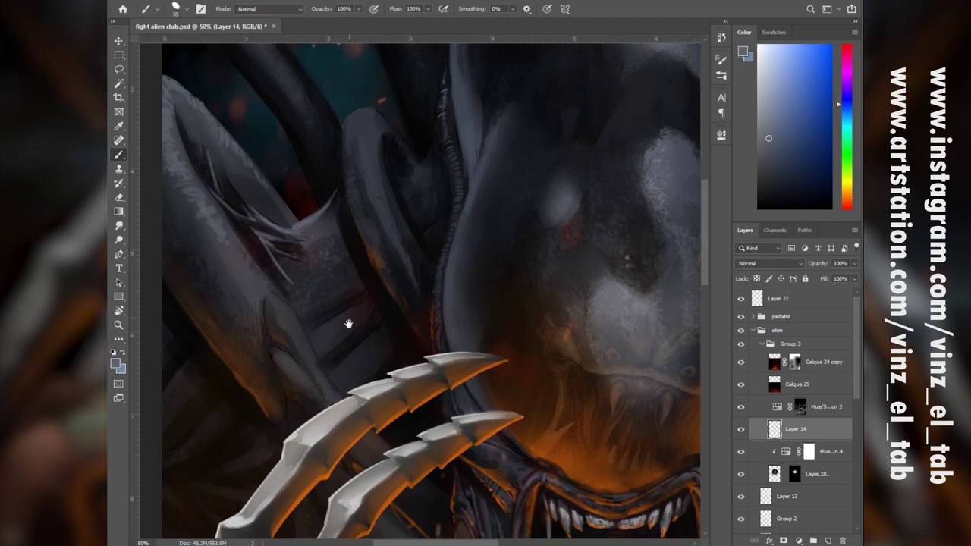
# Sample greys from the left tubes and paint highlights on the torn strands and the small tube below them
pyautogui.keyDown('alt'); pyautogui.click(286, 262); pyautogui.keyUp('alt')
pyautogui.moveTo(270, 255)
pyautogui.mouseDown()
pyautogui.moveTo(307, 288)
pyautogui.moveTo(305, 276)
pyautogui.moveTo(322, 361)
pyautogui.mouseUp()
pyautogui.keyDown('alt'); pyautogui.click(238, 224); pyautogui.keyUp('alt')
pyautogui.press('[')
pyautogui.press('[')
pyautogui.press('[')
pyautogui.keyDown('alt'); pyautogui.click(278, 293); pyautogui.keyUp('alt')
pyautogui.moveTo(275, 296); pyautogui.dragTo(302, 324)
pyautogui.moveTo(294, 314); pyautogui.dragTo(300, 332)
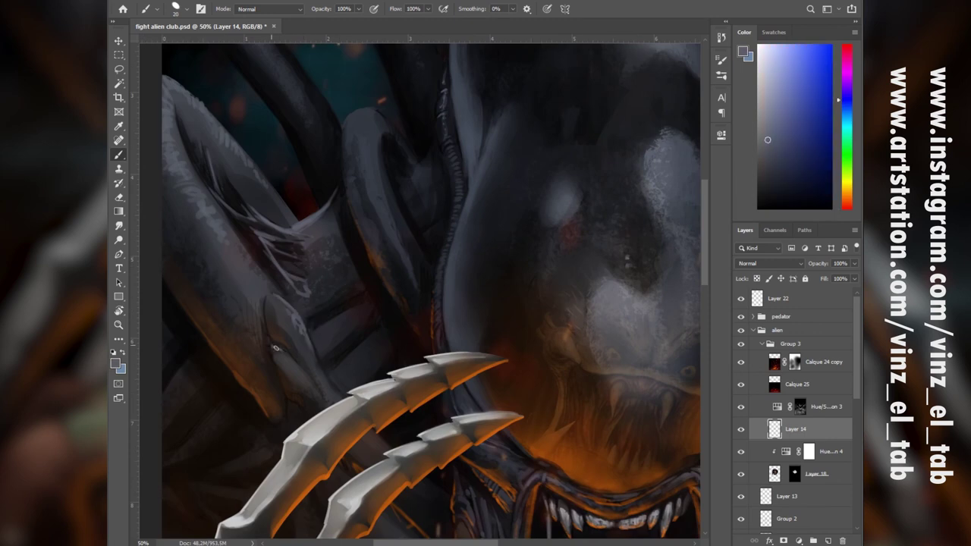
# Hide the Hue/Saturation 3 adjustment and shade the lower left tubes with sampled near-black and grey tones on Layer 14
pyautogui.click(741, 408)
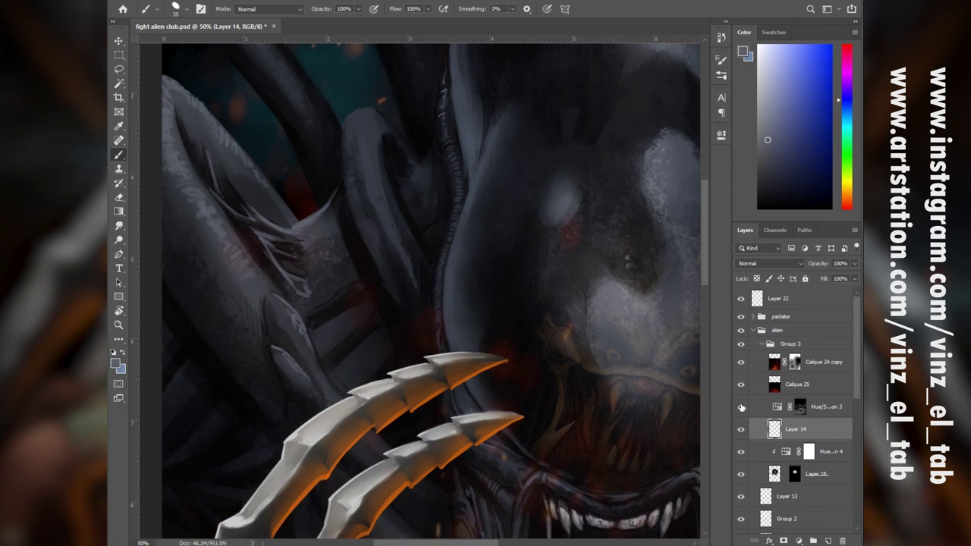
pyautogui.keyDown('alt'); pyautogui.click(228, 313); pyautogui.keyUp('alt')
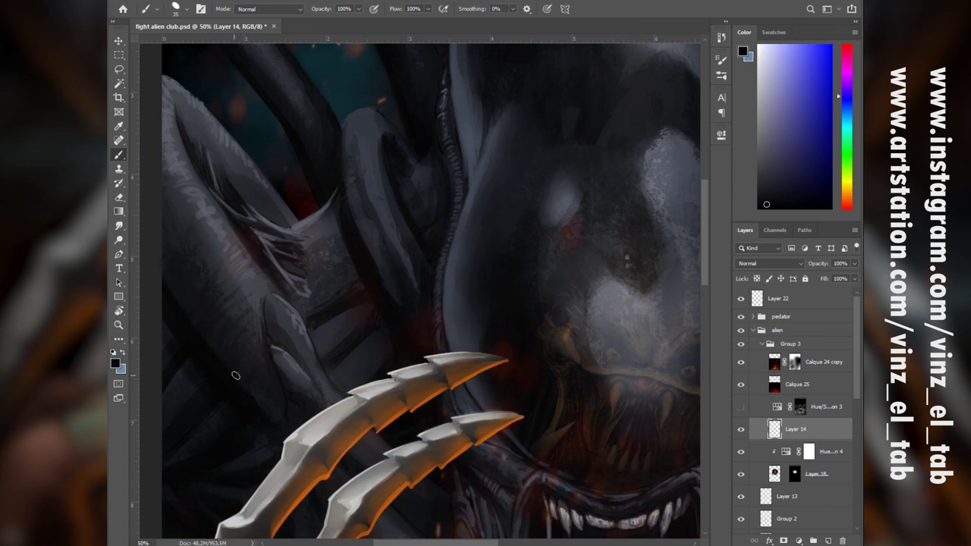
pyautogui.keyDown('alt'); pyautogui.click(195, 431); pyautogui.keyUp('alt')
pyautogui.moveTo(273, 407); pyautogui.dragTo(203, 353)
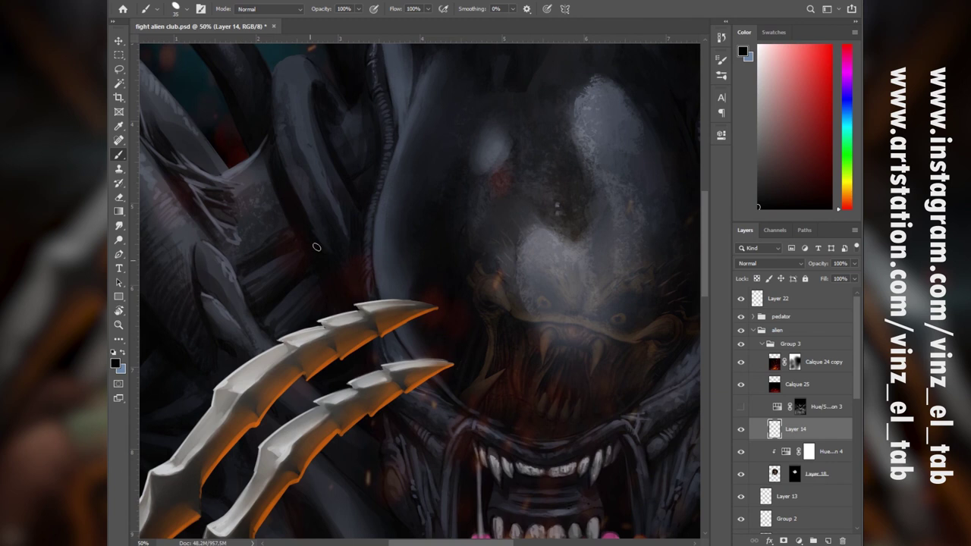
pyautogui.keyDown('alt'); pyautogui.click(223, 276); pyautogui.keyUp('alt')
pyautogui.moveTo(230, 286)
pyautogui.mouseDown()
pyautogui.moveTo(238, 299)
pyautogui.moveTo(231, 326)
pyautogui.mouseUp()
pyautogui.keyDown('alt'); pyautogui.click(238, 260); pyautogui.keyUp('alt')
# Reduce the brush to 20 px and paint grey highlights along the rim of the curved tube left of the head
pyautogui.moveTo(291, 60); pyautogui.dragTo(322, 220)
pyautogui.press('[')
pyautogui.press('[')
pyautogui.press('[')
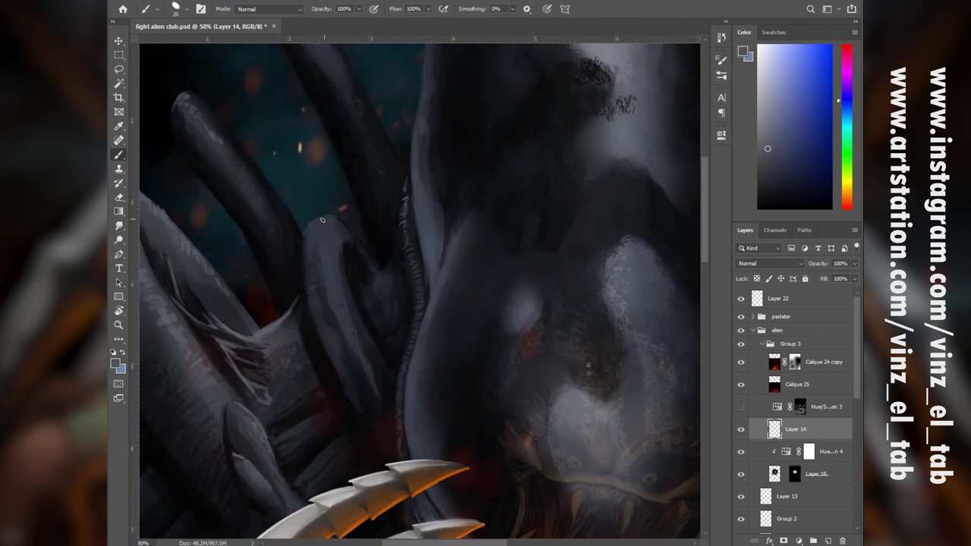
pyautogui.scroll(5, 359, 243)
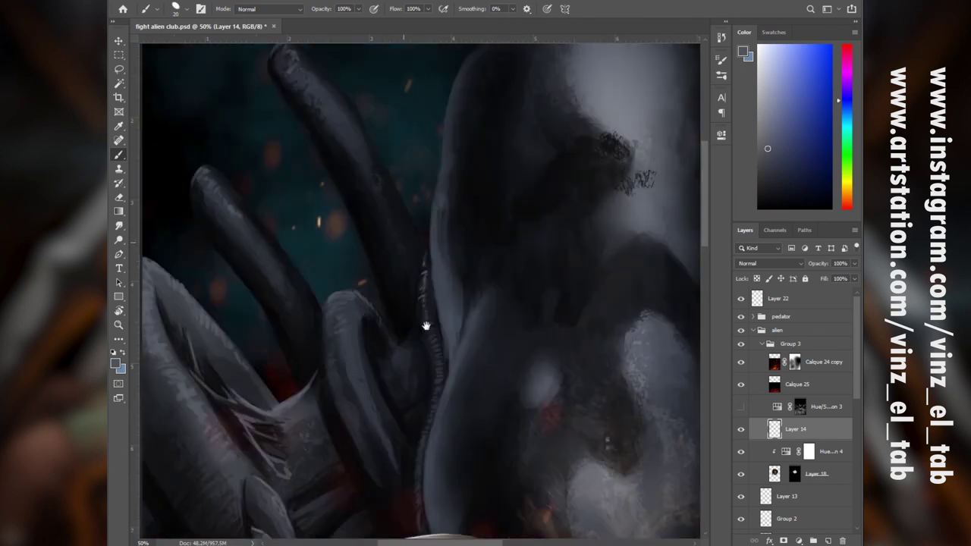
pyautogui.moveTo(277, 367); pyautogui.dragTo(305, 282)
# Sample a dark tone and paint shading inside the opening of the far-left tube
pyautogui.keyDown('alt'); pyautogui.click(219, 312); pyautogui.keyUp('alt')
pyautogui.moveTo(213, 346); pyautogui.dragTo(224, 359)
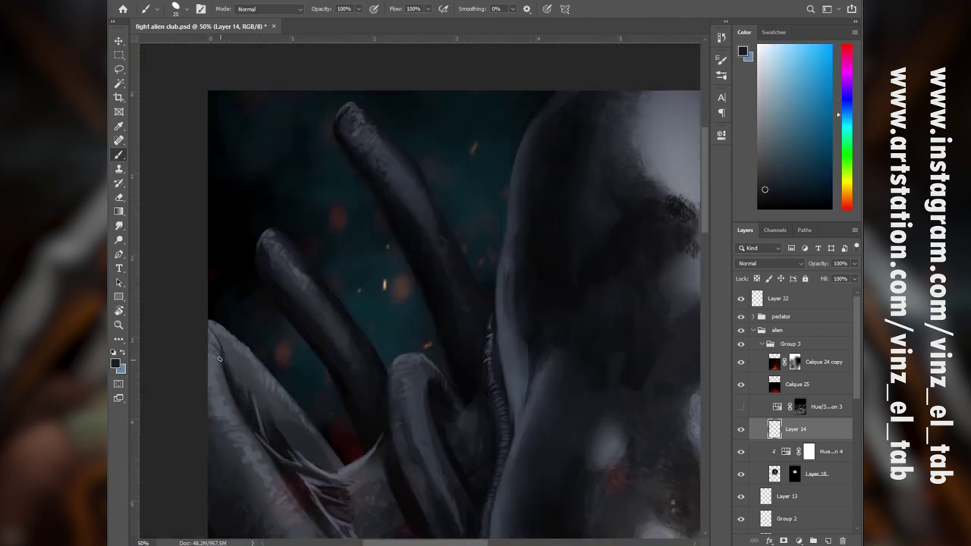
pyautogui.moveTo(251, 490); pyautogui.dragTo(257, 344)
pyautogui.keyDown('alt'); pyautogui.click(250, 361); pyautogui.keyUp('alt')
# Sample a blue-grey and paint edge highlights along the two upright tubes left of the head
pyautogui.keyDown('alt'); pyautogui.click(323, 178); pyautogui.keyUp('alt')
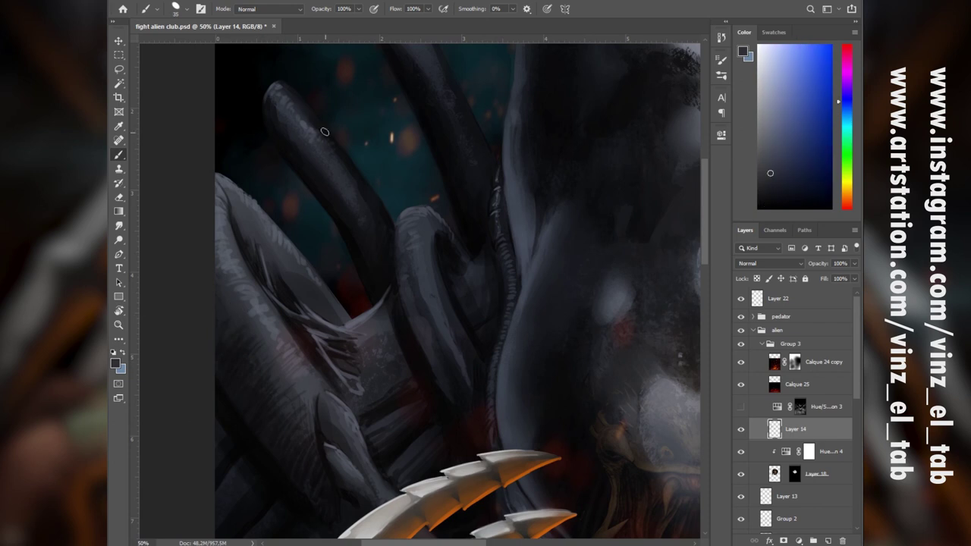
pyautogui.keyDown('alt'); pyautogui.click(325, 132); pyautogui.keyUp('alt')
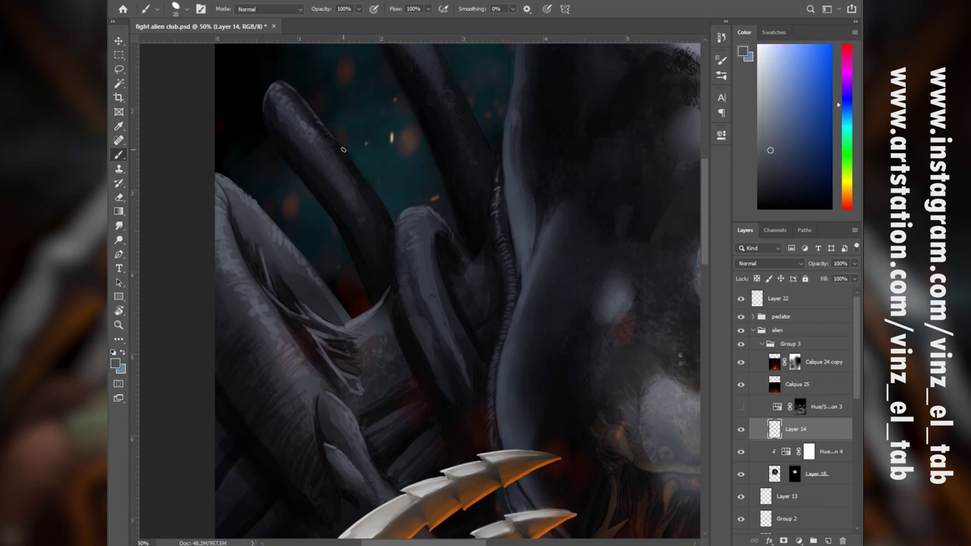
pyautogui.scroll(4, 561, 192)
pyautogui.moveTo(374, 131); pyautogui.dragTo(422, 176)
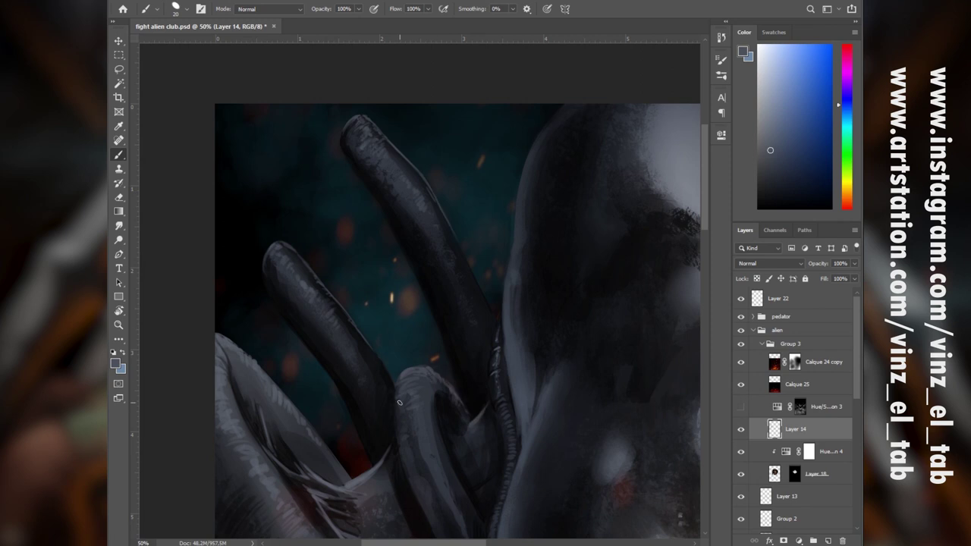
# Paint a thin blue-grey rim light along the upper right edge of the alien's head dome
pyautogui.hscroll(5, 396, 428)
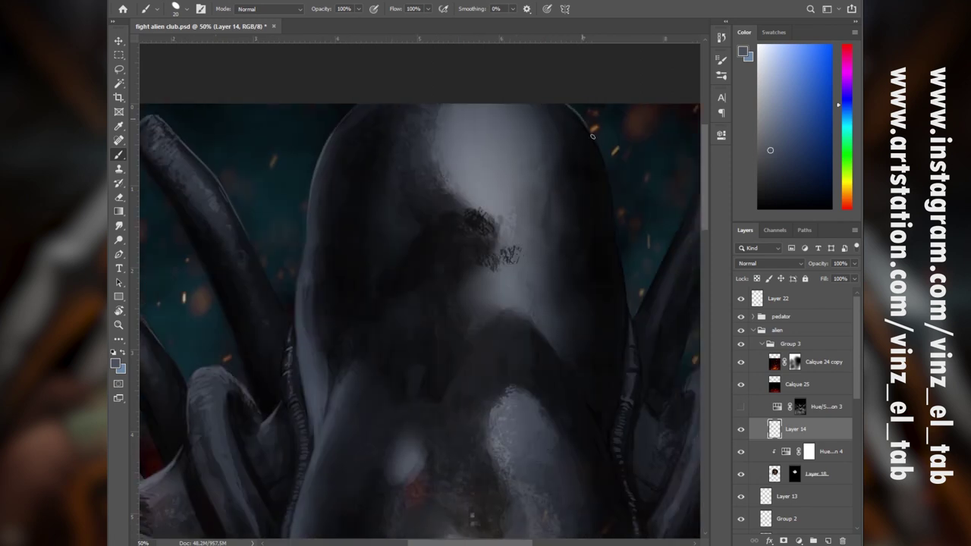
pyautogui.moveTo(592, 136); pyautogui.dragTo(631, 319)
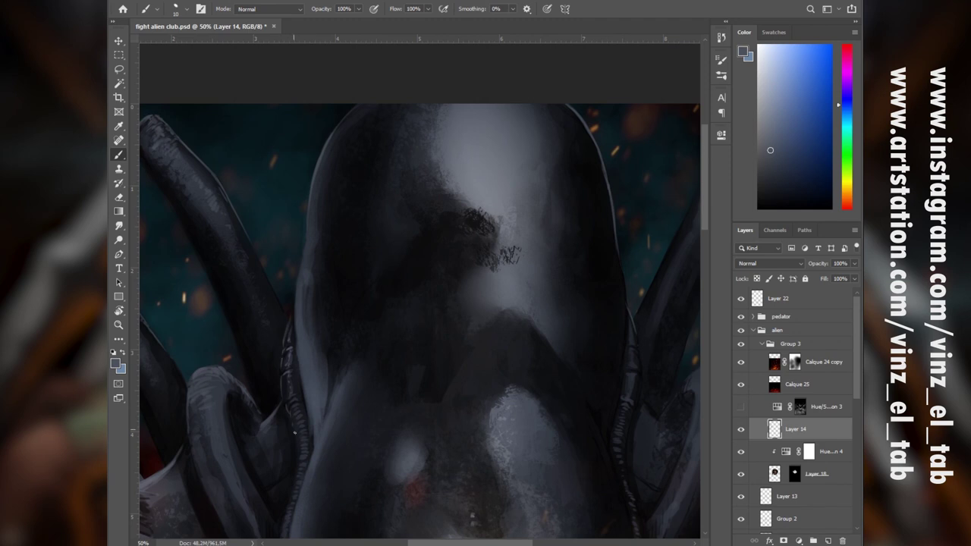
pyautogui.hscroll(3, 282, 477)
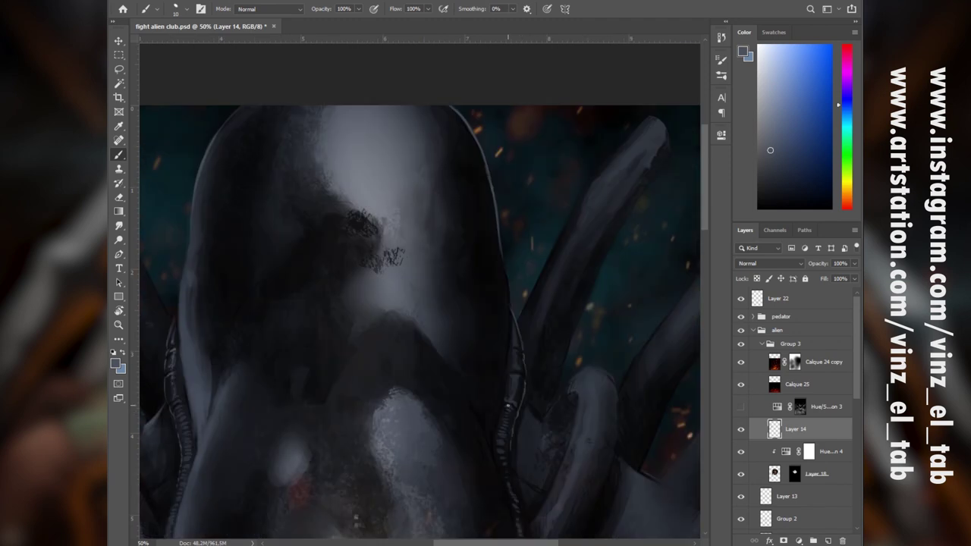
# Paint blue-grey edge highlights and tip texture on the tall upright tube right of the head
pyautogui.moveTo(508, 406); pyautogui.dragTo(384, 520)
pyautogui.press(']')
pyautogui.press(']')
pyautogui.moveTo(426, 372)
pyautogui.mouseDown()
pyautogui.moveTo(465, 299)
pyautogui.moveTo(530, 231)
pyautogui.mouseUp()
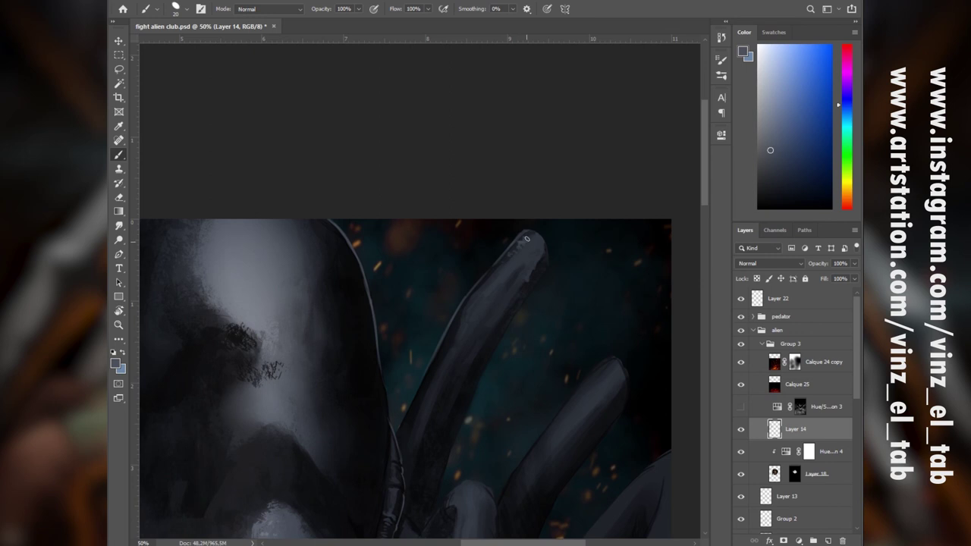
pyautogui.press(']')
pyautogui.moveTo(497, 280); pyautogui.dragTo(535, 241)
# Paint thin blue-grey highlights down the ribbed strip and the lower right edge of the alien's head
pyautogui.press('[')
pyautogui.press('[')
pyautogui.press('[')
pyautogui.scroll(-3, 455, 341)
pyautogui.moveTo(392, 434); pyautogui.dragTo(401, 483)
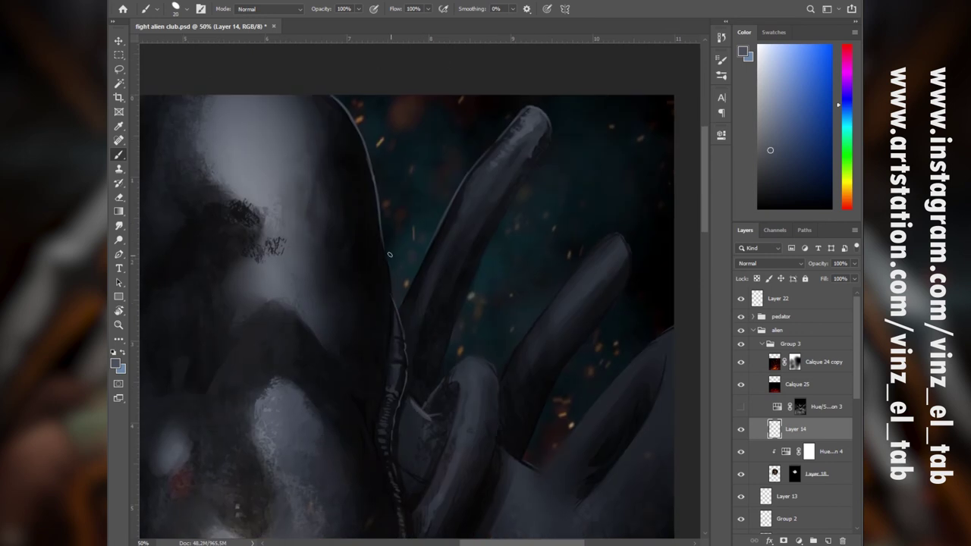
pyautogui.moveTo(378, 211)
pyautogui.mouseDown()
pyautogui.moveTo(389, 283)
pyautogui.moveTo(383, 397)
pyautogui.mouseUp()
pyautogui.moveTo(381, 454); pyautogui.dragTo(405, 253)
pyautogui.press(']')
pyautogui.press(']')
pyautogui.press(']')
pyautogui.press('[')
pyautogui.press('[')
pyautogui.press('[')
pyautogui.moveTo(386, 203)
pyautogui.mouseDown()
pyautogui.moveTo(421, 326)
pyautogui.moveTo(422, 378)
pyautogui.mouseUp()
pyautogui.press(']')
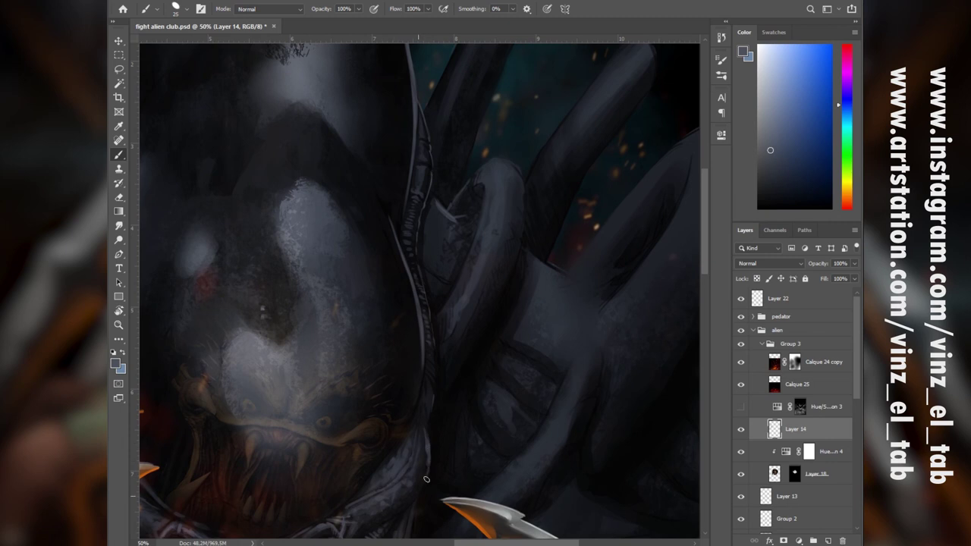
# Paint a thin blue-grey rim light around the top and outer side of the curved tube right of the head
pyautogui.moveTo(340, 488); pyautogui.dragTo(546, 378)
pyautogui.moveTo(275, 278); pyautogui.dragTo(272, 228)
pyautogui.moveTo(654, 312)
pyautogui.mouseDown()
pyautogui.moveTo(511, 373)
pyautogui.moveTo(388, 509)
pyautogui.mouseUp()
pyautogui.moveTo(413, 264); pyautogui.dragTo(454, 255)
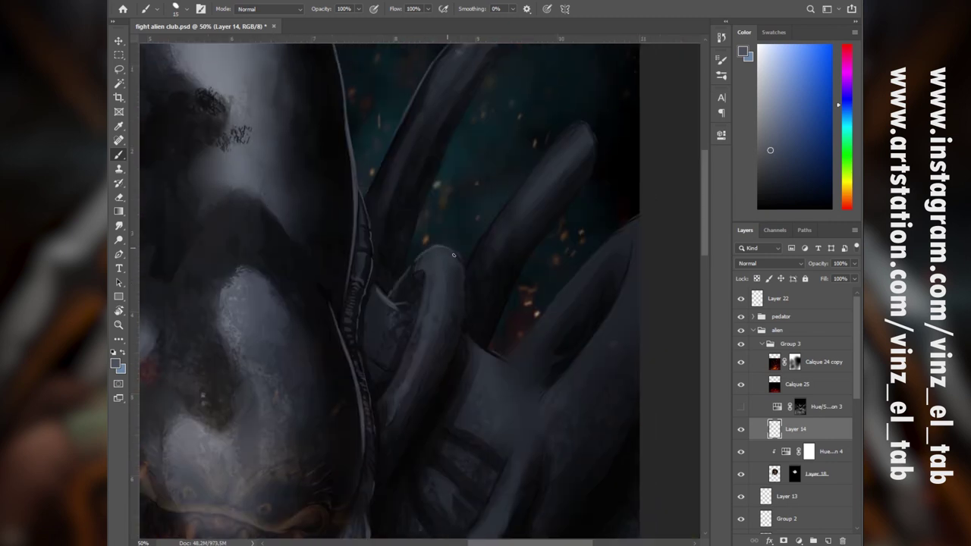
pyautogui.moveTo(463, 321); pyautogui.dragTo(442, 387)
# Paint blue-grey tip texture and edge highlights on the shorter upright right tube, resizing the brush to 28 px
pyautogui.moveTo(553, 247); pyautogui.dragTo(486, 359)
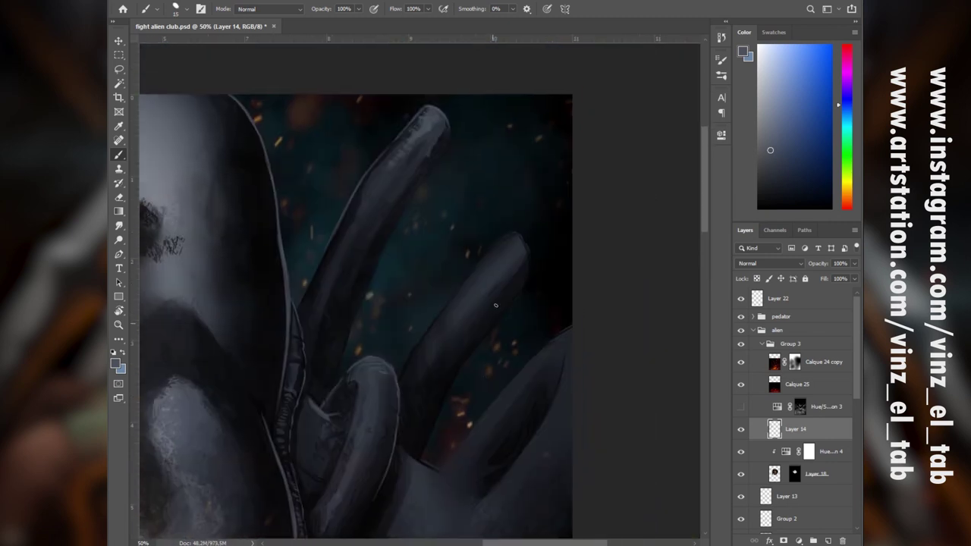
pyautogui.moveTo(447, 306); pyautogui.dragTo(516, 235)
pyautogui.rightClick(496, 251)
pyautogui.moveTo(555, 279); pyautogui.dragTo(560, 280)
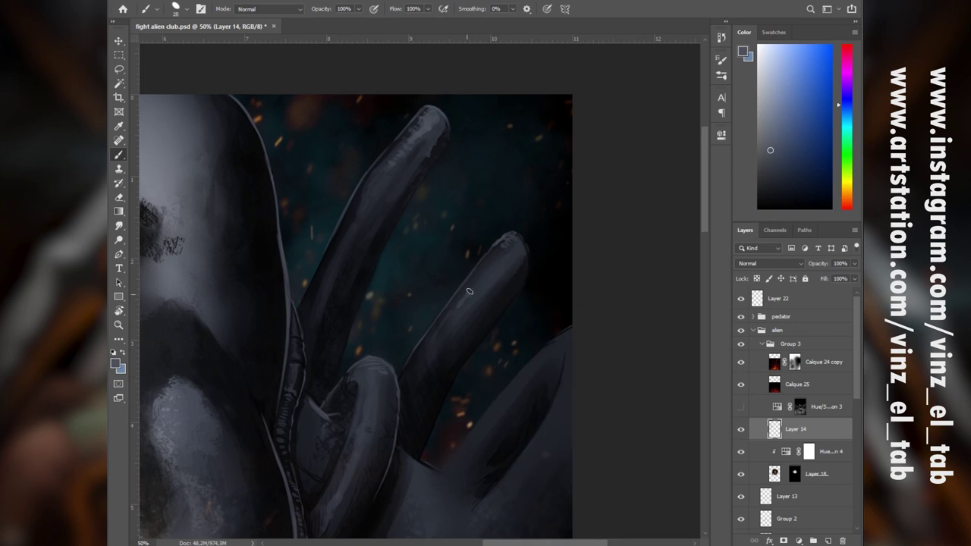
pyautogui.moveTo(468, 293)
pyautogui.mouseDown()
pyautogui.moveTo(516, 237)
pyautogui.moveTo(529, 262)
pyautogui.mouseUp()
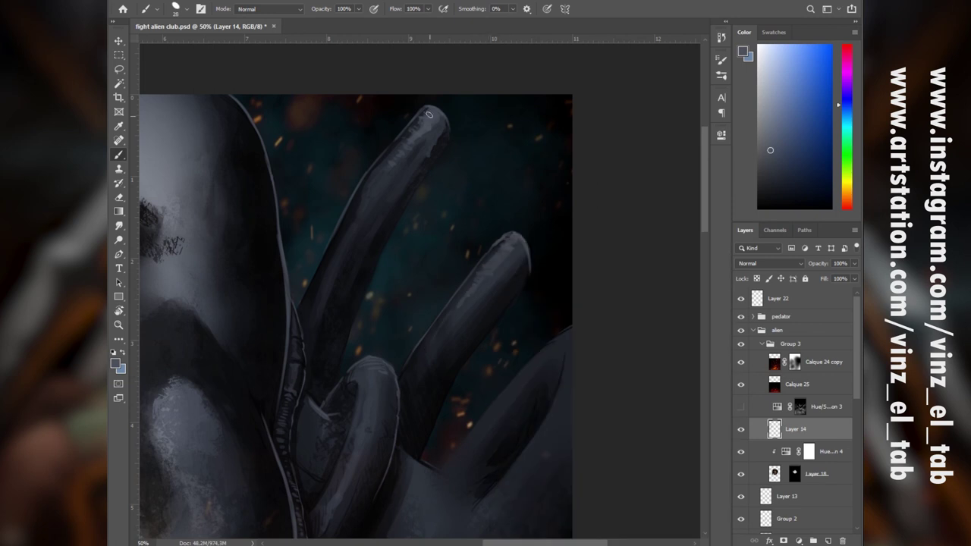
# Paint blue-grey edge highlights along the large arched tube near the canvas's right edge and on the rim of the adjoining tube base
pyautogui.moveTo(478, 426)
pyautogui.mouseDown()
pyautogui.moveTo(575, 328)
pyautogui.moveTo(560, 386)
pyautogui.mouseUp()
pyautogui.moveTo(533, 389)
pyautogui.mouseDown()
pyautogui.moveTo(521, 443)
pyautogui.moveTo(482, 479)
pyautogui.mouseUp()
pyautogui.moveTo(403, 450); pyautogui.dragTo(458, 492)
pyautogui.scroll(-5, 559, 270)
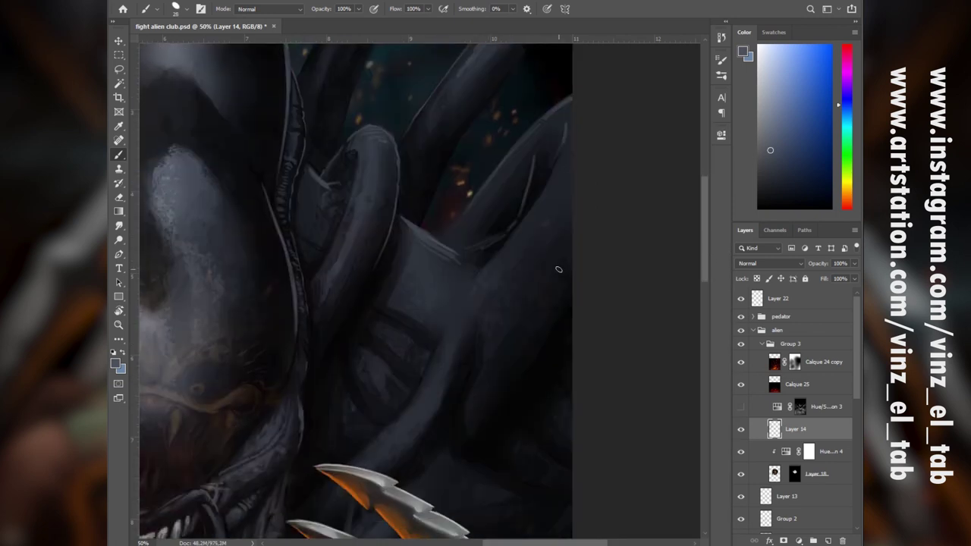
# Paint thin blue-grey highlights on the long curved tube above the right claws and along the inner folds of the large arched tube
pyautogui.moveTo(406, 414)
pyautogui.mouseDown()
pyautogui.moveTo(451, 326)
pyautogui.moveTo(370, 444)
pyautogui.mouseUp()
pyautogui.moveTo(385, 430); pyautogui.dragTo(409, 400)
pyautogui.moveTo(472, 280); pyautogui.dragTo(530, 209)
pyautogui.moveTo(563, 146); pyautogui.dragTo(541, 194)
pyautogui.moveTo(568, 127)
pyautogui.mouseDown()
pyautogui.moveTo(546, 187)
pyautogui.moveTo(564, 144)
pyautogui.mouseUp()
pyautogui.moveTo(534, 162); pyautogui.dragTo(517, 221)
pyautogui.moveTo(522, 217); pyautogui.dragTo(507, 235)
pyautogui.moveTo(517, 199); pyautogui.dragTo(512, 226)
pyautogui.moveTo(463, 253); pyautogui.dragTo(503, 237)
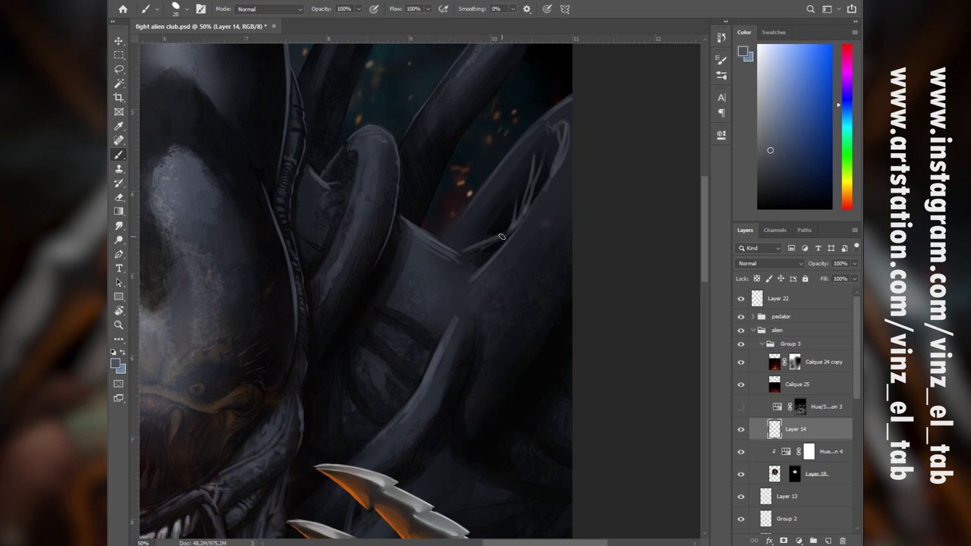
# Shade the tube base, the small fold beside the head and the large arched right tube with broader strokes from an 80 px brush
pyautogui.press(']')
pyautogui.press(']')
pyautogui.press(']')
pyautogui.press(']')
pyautogui.press(']')
pyautogui.press(']')
pyautogui.press(']')
pyautogui.press(']')
pyautogui.moveTo(410, 229); pyautogui.dragTo(453, 265)
pyautogui.moveTo(427, 262); pyautogui.dragTo(453, 278)
pyautogui.moveTo(308, 175); pyautogui.dragTo(329, 204)
pyautogui.moveTo(569, 117); pyautogui.dragTo(568, 160)
pyautogui.moveTo(569, 109)
pyautogui.mouseDown()
pyautogui.moveTo(507, 167)
pyautogui.moveTo(461, 230)
pyautogui.mouseUp()
pyautogui.moveTo(524, 144); pyautogui.dragTo(510, 168)
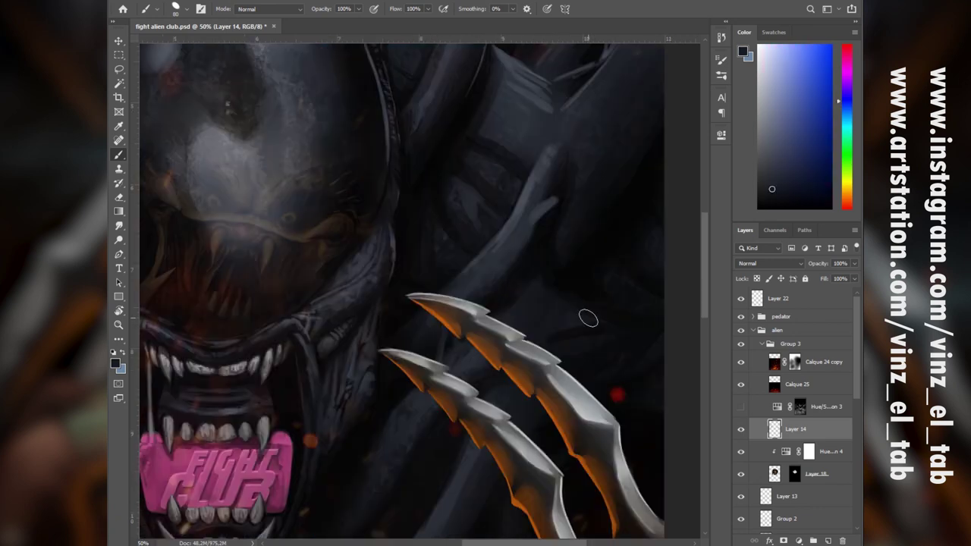
# Sample a dark blue-grey from the head's edge and paint thin rim strokes along both outer jaw edges with a 10 to 15 px brush
pyautogui.keyDown('alt'); pyautogui.click(385, 109); pyautogui.keyUp('alt')
pyautogui.press('[')
pyautogui.press('[')
pyautogui.press('[')
pyautogui.press('[')
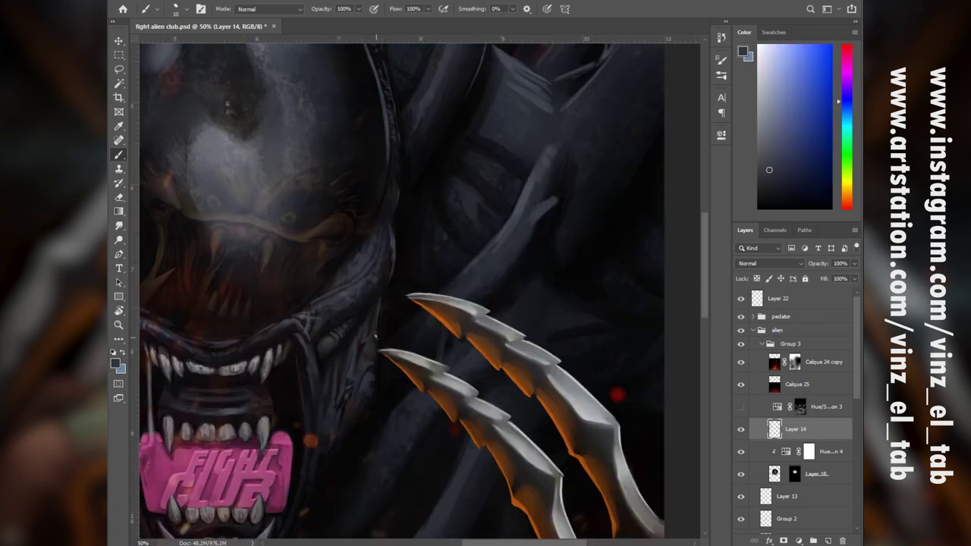
pyautogui.moveTo(355, 409); pyautogui.dragTo(377, 362)
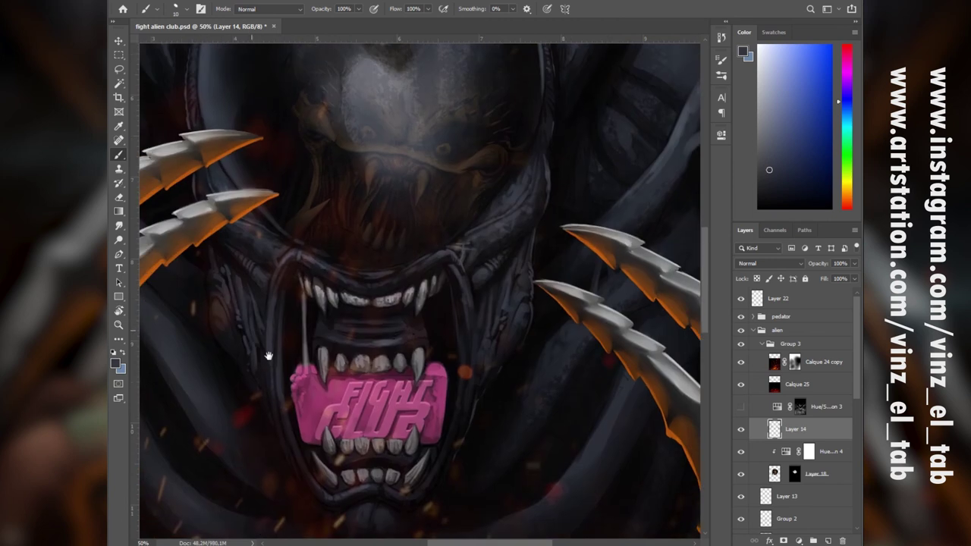
pyautogui.moveTo(207, 284); pyautogui.dragTo(234, 320)
pyautogui.press(']')
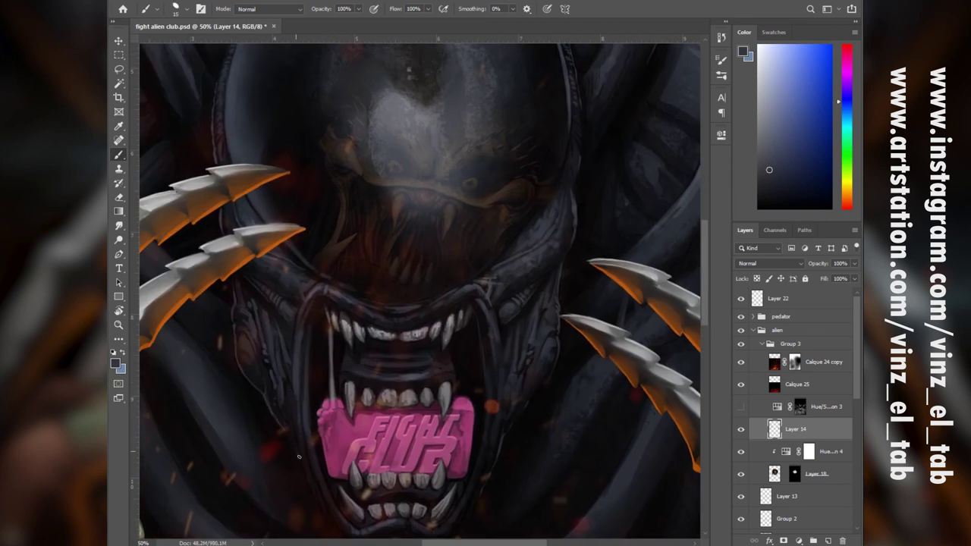
pyautogui.moveTo(299, 456); pyautogui.dragTo(313, 494)
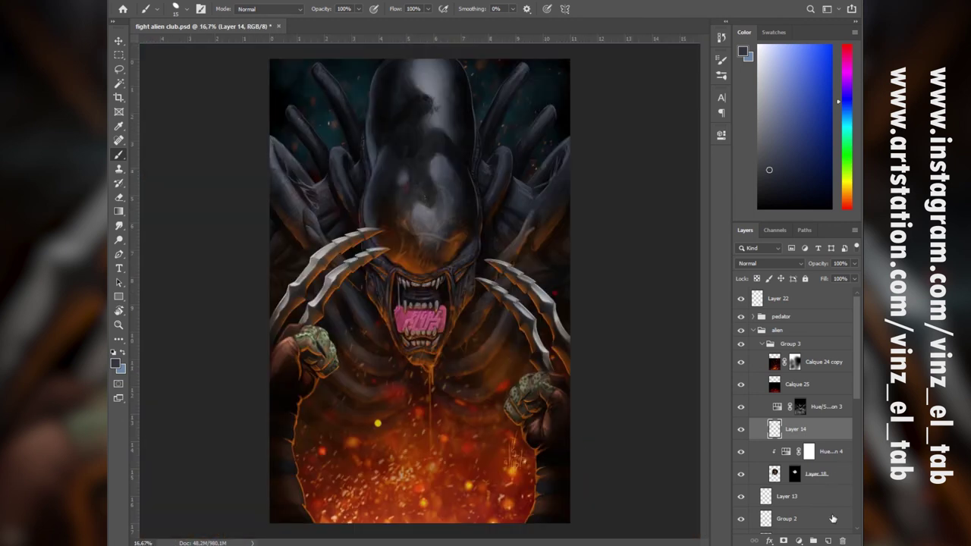
# Add a Levels adjustment above the alien highlight layer with a black input level of 9
pyautogui.click(798, 540)
pyautogui.click(793, 392)
pyautogui.moveTo(579, 246); pyautogui.dragTo(581, 253)
# Mask the background out of the Levels adjustment by filling its mask outside the alien's silhouette
pyautogui.click(802, 431)
pyautogui.moveTo(856, 367); pyautogui.dragTo(857, 392)
pyautogui.keyDown('ctrl'); pyautogui.click(766, 458); pyautogui.keyUp('ctrl')
pyautogui.hotkey('ctrl', 'shift', 'i')
pyautogui.hotkey('shift', 'F5')
pyautogui.press('Return')
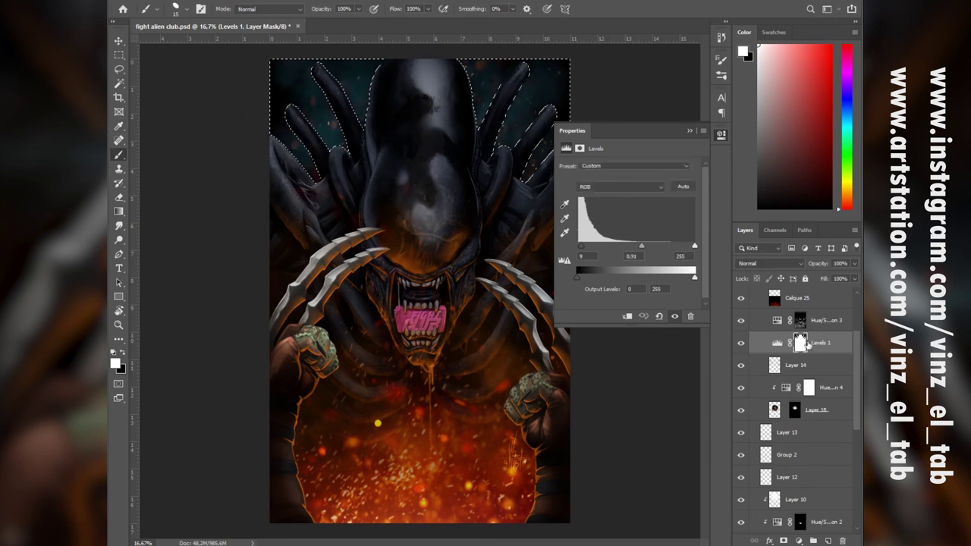
pyautogui.click(803, 343)
pyautogui.hotkey('ctrl', 'd')
# Paint black on the Levels mask over the alien's chest, mouth and head with the soft Ellipse floue brush at 3583 px
pyautogui.rightClick(470, 371)
pyautogui.click(591, 332)
pyautogui.press('x')
pyautogui.rightClick(424, 235)
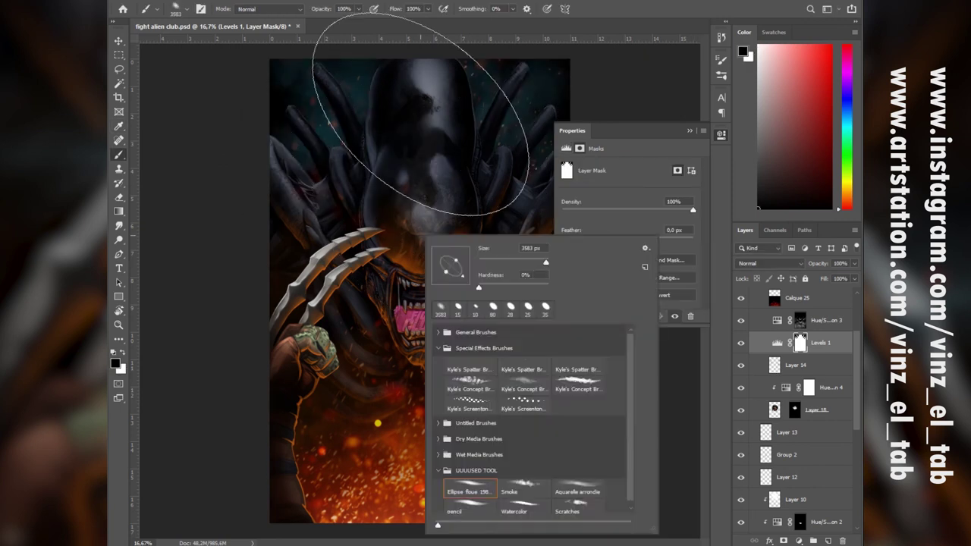
pyautogui.moveTo(426, 361)
pyautogui.mouseDown()
pyautogui.moveTo(483, 379)
pyautogui.moveTo(369, 121)
pyautogui.mouseUp()
pyautogui.moveTo(419, 62); pyautogui.dragTo(415, 47)
# Create a new layer in Overlay mode, paint white light over the fire, and place the layer just below the signature layer
pyautogui.click(829, 541)
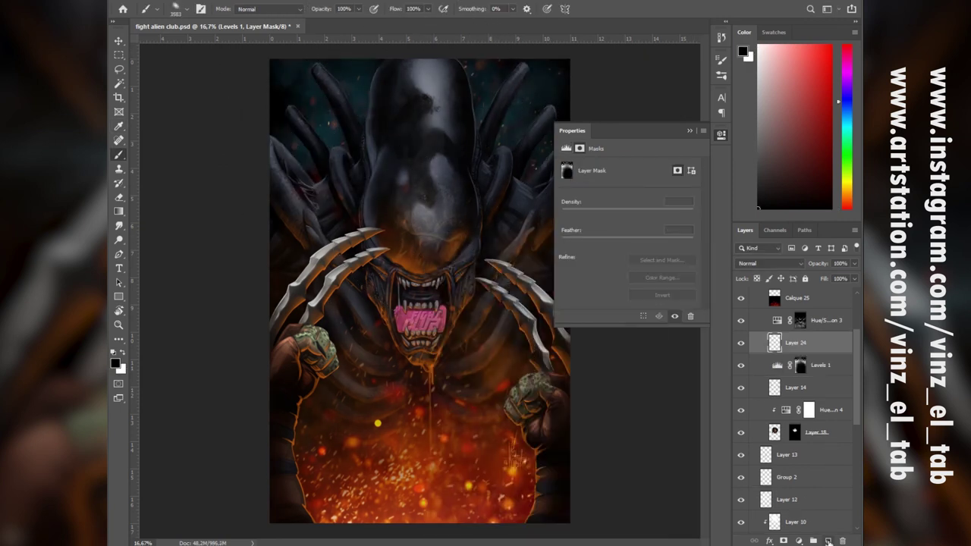
pyautogui.click(847, 101)
pyautogui.click(787, 102)
pyautogui.click(769, 263)
pyautogui.click(751, 395)
pyautogui.press('x')
pyautogui.moveTo(360, 516)
pyautogui.mouseDown()
pyautogui.moveTo(494, 511)
pyautogui.moveTo(360, 524)
pyautogui.moveTo(411, 507)
pyautogui.mouseUp()
pyautogui.hotkey('ctrl', 'd')
pyautogui.scroll(3, 831, 379)
pyautogui.moveTo(831, 408)
pyautogui.mouseDown()
pyautogui.moveTo(827, 332)
pyautogui.moveTo(801, 300)
pyautogui.moveTo(803, 310)
pyautogui.mouseUp()
# Dab soft white light over the head, mouth, fire and side tubes with a 4200 px brush, and lower the Overlay layer's opacity
pyautogui.press(']')
pyautogui.press(']')
pyautogui.press(']')
pyautogui.press(']')
pyautogui.press(']')
pyautogui.press(']')
pyautogui.press(']')
pyautogui.click(435, 239)
pyautogui.click(438, 113)
pyautogui.click(311, 473)
pyautogui.click(528, 422)
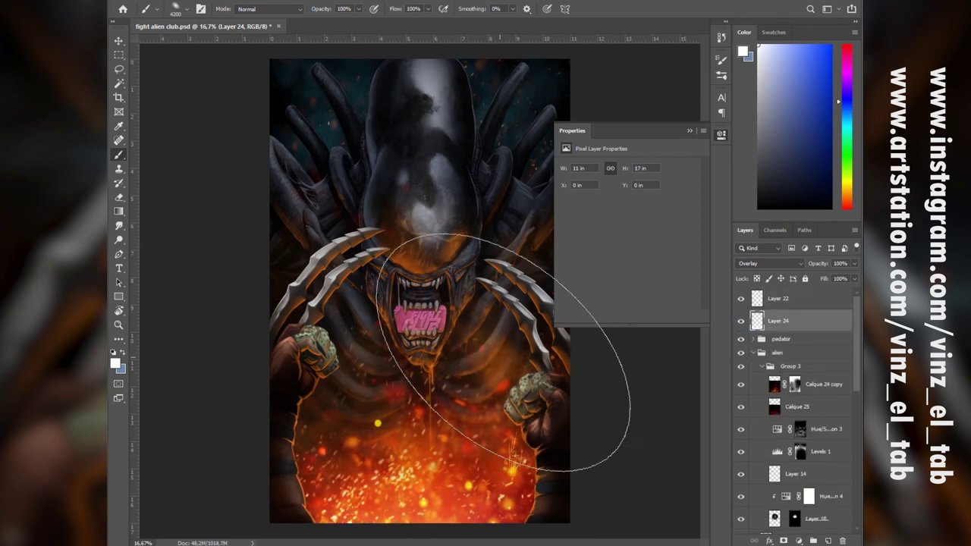
pyautogui.click(421, 331)
pyautogui.click(521, 234)
pyautogui.click(320, 252)
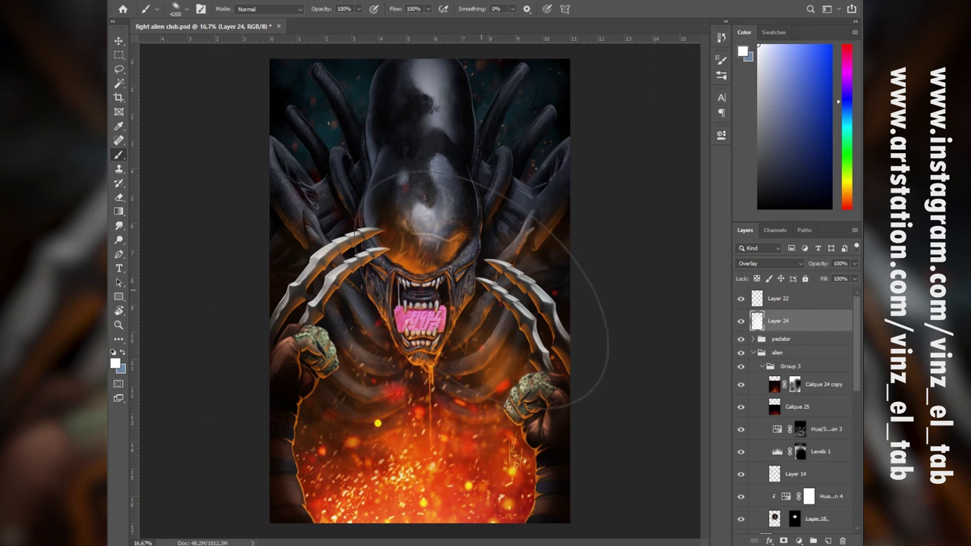
pyautogui.moveTo(854, 263); pyautogui.dragTo(831, 279)
# Paint a pale yellow glow over the fire on a new layer, set it to Color Dodge at 85% opacity, and save the file
pyautogui.click(829, 541)
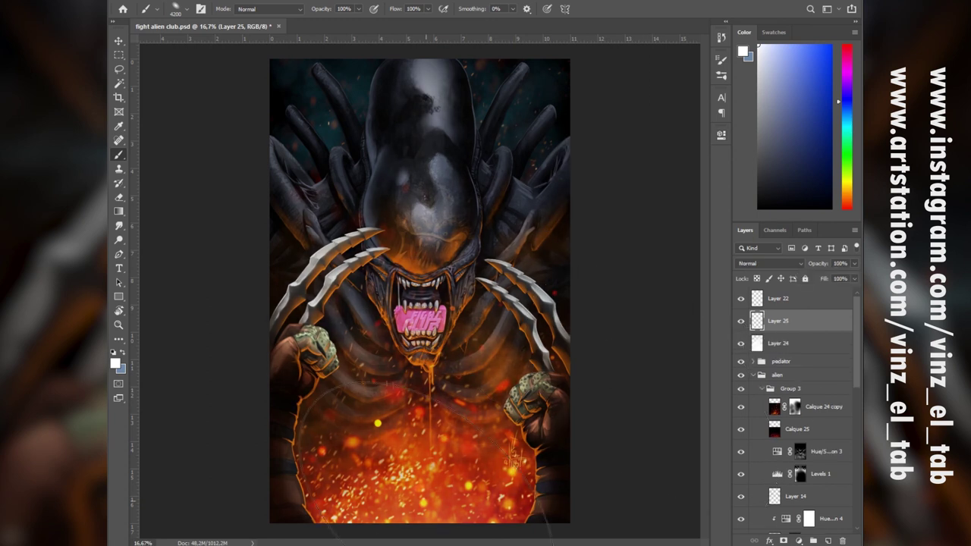
pyautogui.keyDown('alt'); pyautogui.click(326, 486); pyautogui.keyUp('alt')
pyautogui.keyDown('alt'); pyautogui.click(339, 515); pyautogui.keyUp('alt')
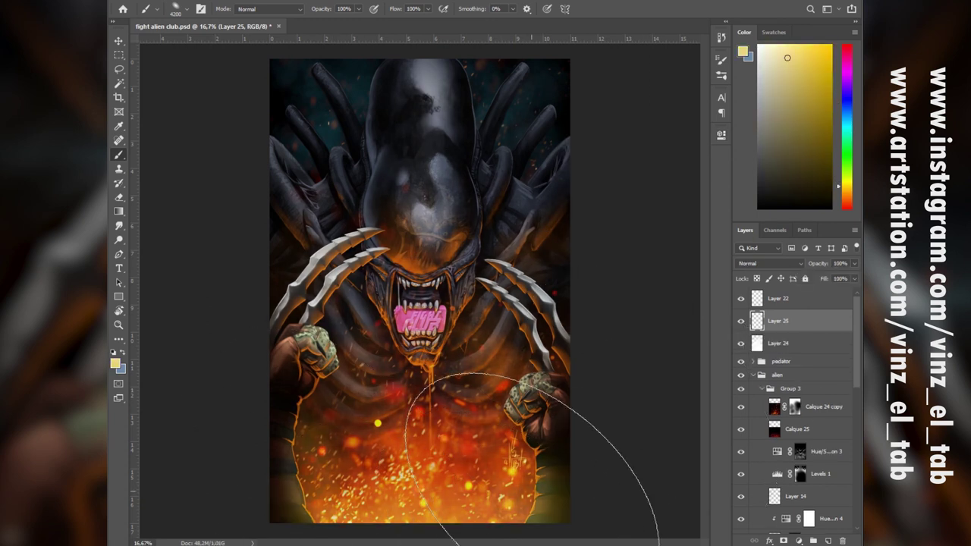
pyautogui.click(765, 265)
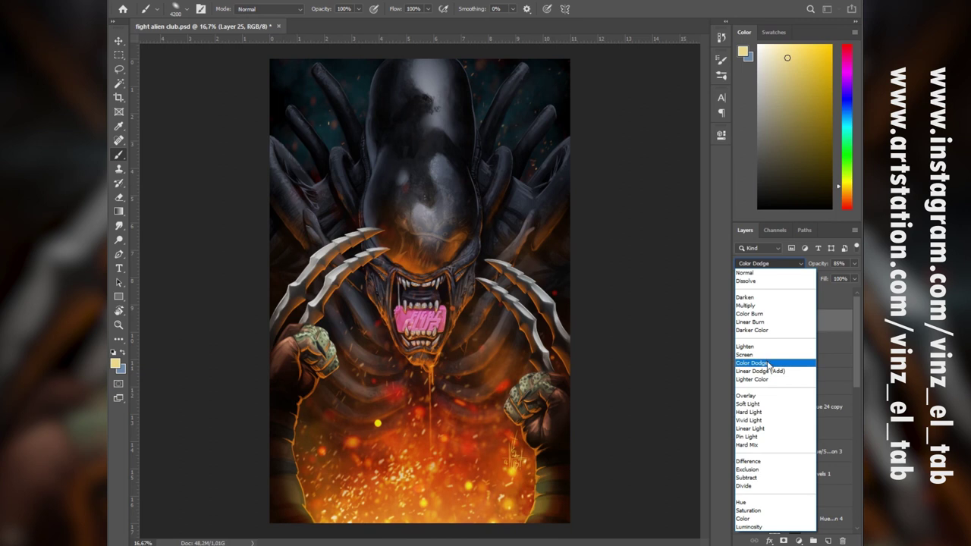
pyautogui.click(770, 359)
pyautogui.hotkey('ctrl', 's')
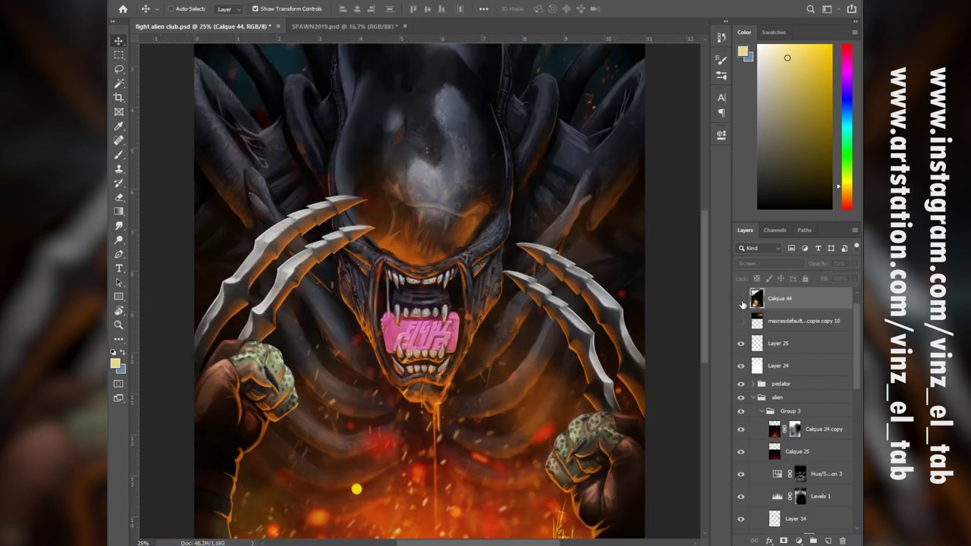
# Show the Calque 44 spark overlay at 43% opacity, fade it with a gradient layer mask, and shift its position slightly
pyautogui.click(742, 301)
pyautogui.hotkey('ctrl', '-')
pyautogui.hotkey('ctrl', '-')
pyautogui.click(855, 263)
pyautogui.moveTo(841, 277); pyautogui.dragTo(826, 278)
pyautogui.click(586, 397)
pyautogui.click(785, 541)
pyautogui.press('g')
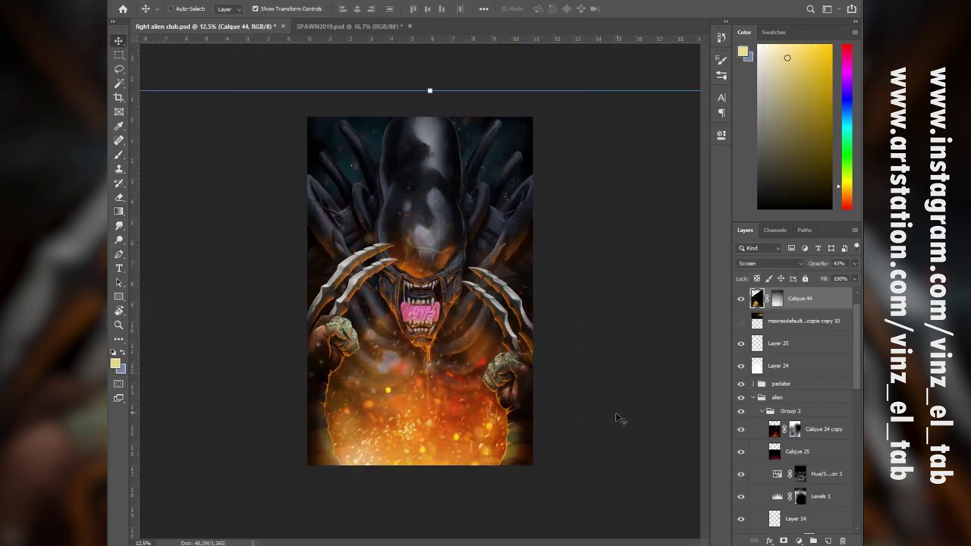
pyautogui.moveTo(618, 419); pyautogui.dragTo(584, 434)
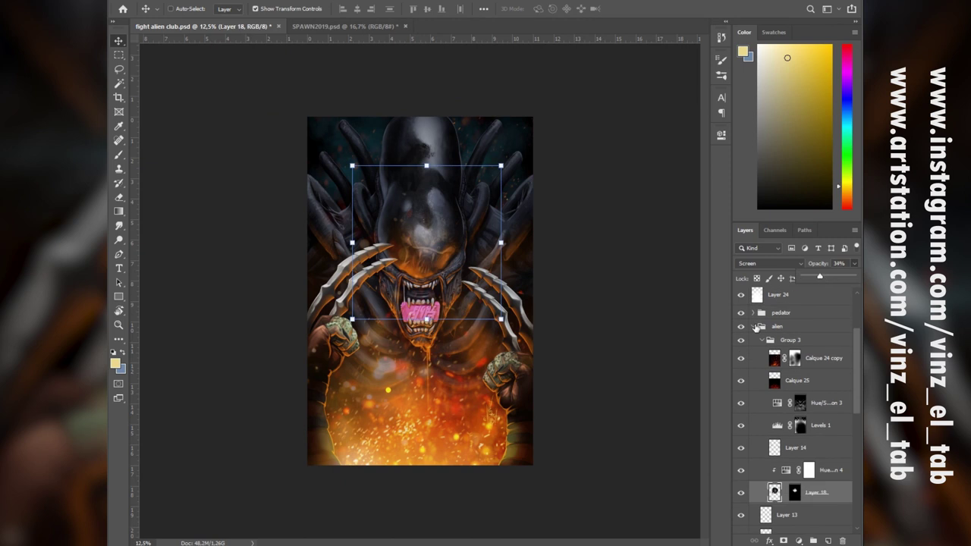
# Shift the hue of the orange lens flare layer towards blue using Hue/Saturation
pyautogui.click(761, 345)
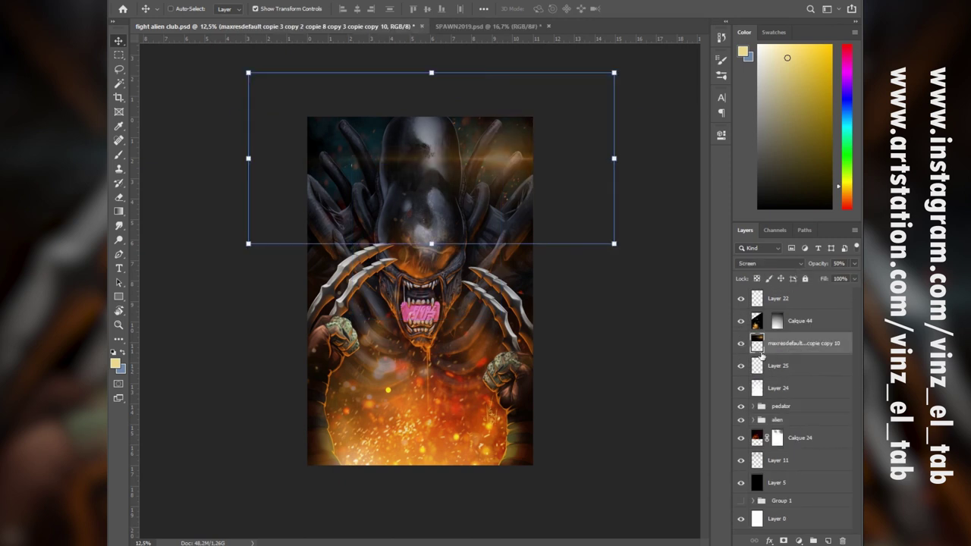
pyautogui.hotkey('ctrl', 'u')
pyautogui.moveTo(663, 234); pyautogui.dragTo(713, 235)
pyautogui.press('Return')
# Scale the lens flare down, move it over the right claws, and place a duplicate over the left claws
pyautogui.moveTo(614, 73); pyautogui.dragTo(417, 165)
pyautogui.moveTo(400, 195); pyautogui.dragTo(548, 288)
pyautogui.press('Return')
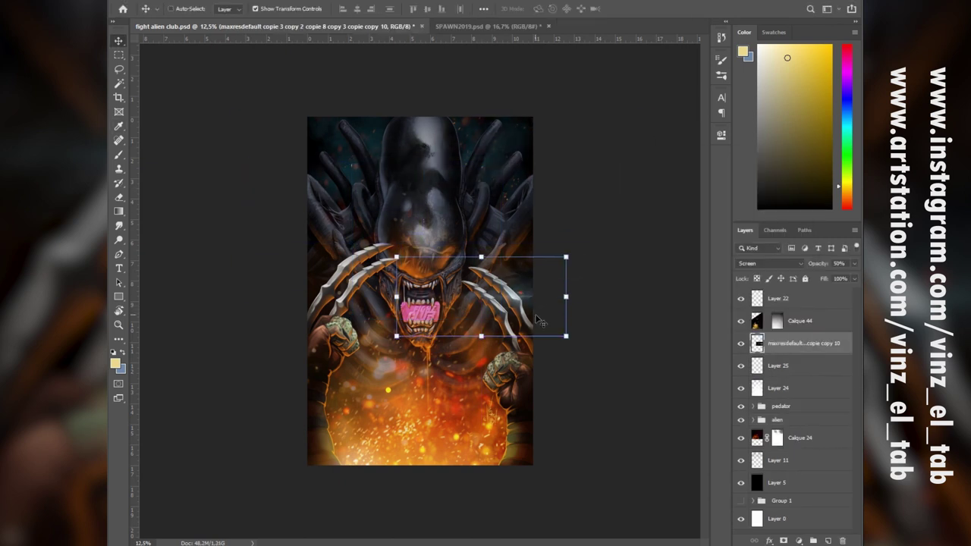
pyautogui.moveTo(536, 323); pyautogui.dragTo(374, 299)
pyautogui.keyDown('ctrl'); pyautogui.click(571, 407); pyautogui.keyUp('ctrl')
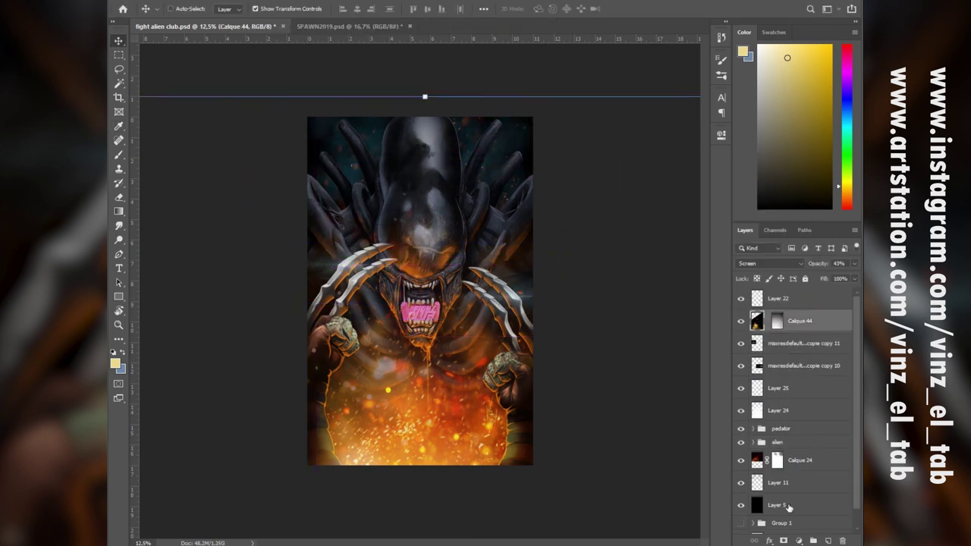